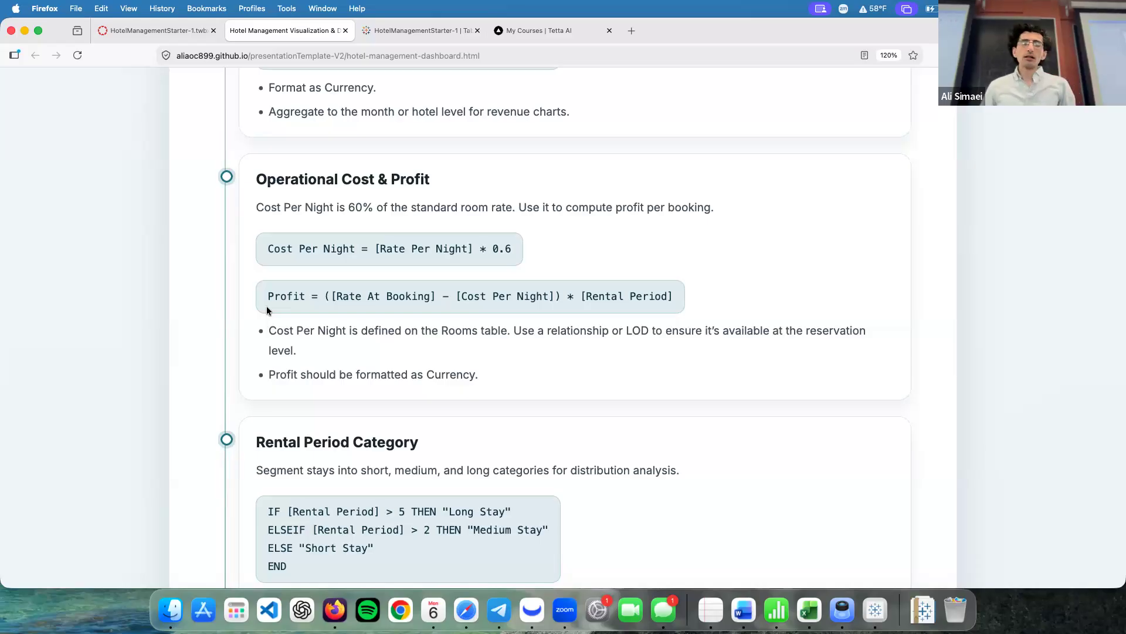
- Switch to Tableau and review the formula of the Cost Per Night calculated field in the Rooms table
{"action": "key", "text": "super+Tab"}
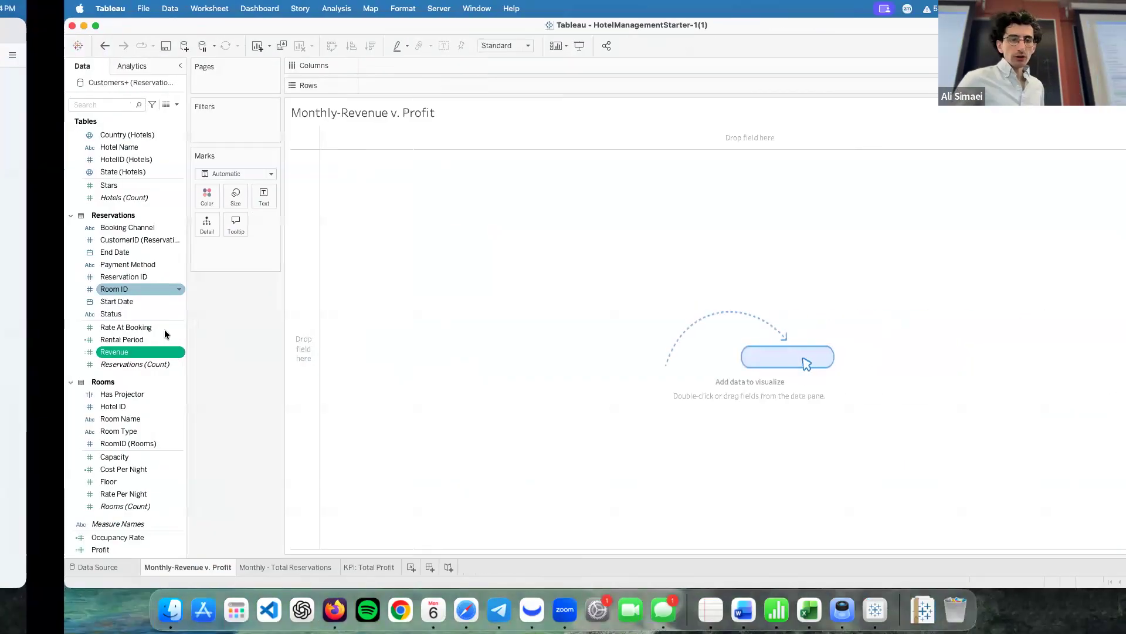
{"action": "scroll", "coordinate": [84, 372], "scroll_direction": "down", "scroll_amount": 2}
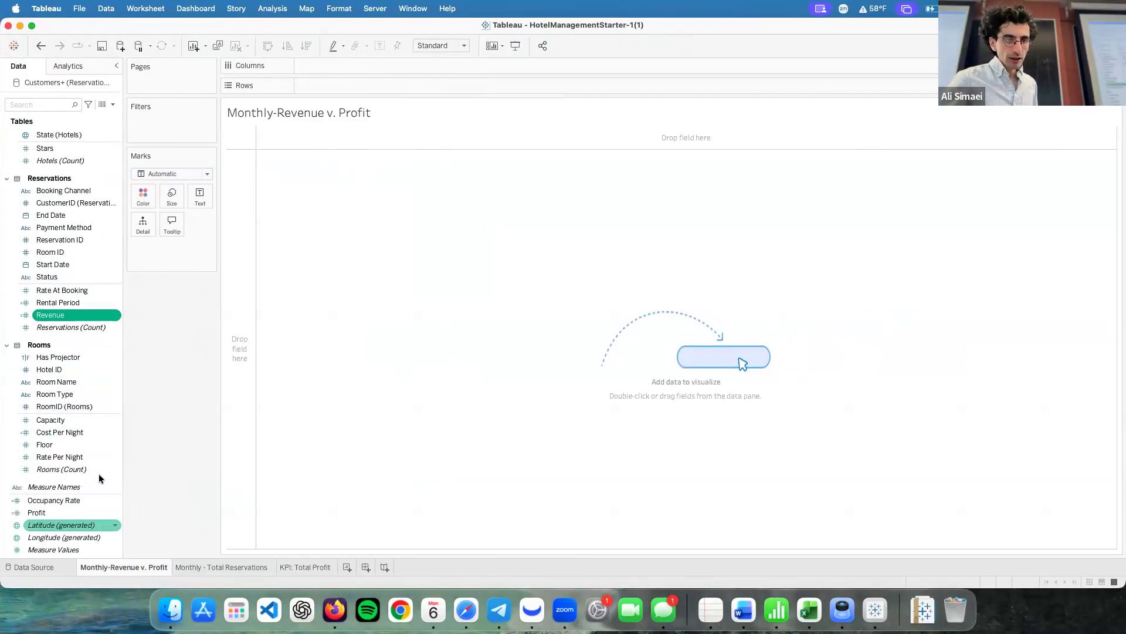
{"action": "left_click", "coordinate": [115, 434]}
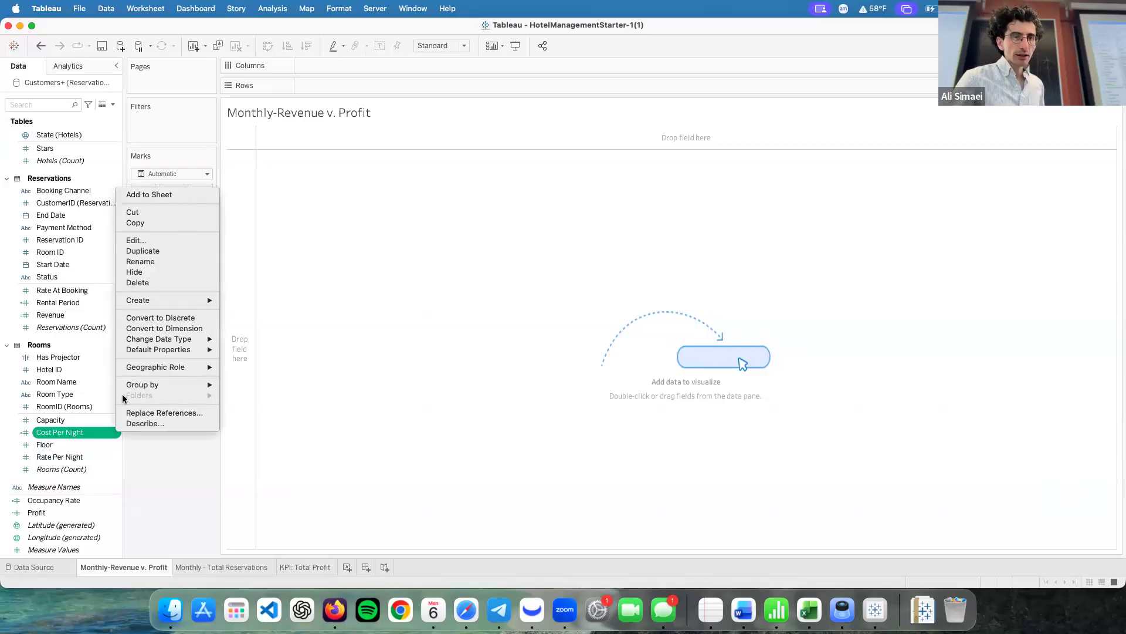
{"action": "left_click", "coordinate": [158, 240]}
{"action": "scroll", "coordinate": [369, 290], "scroll_direction": "up", "scroll_amount": 5}
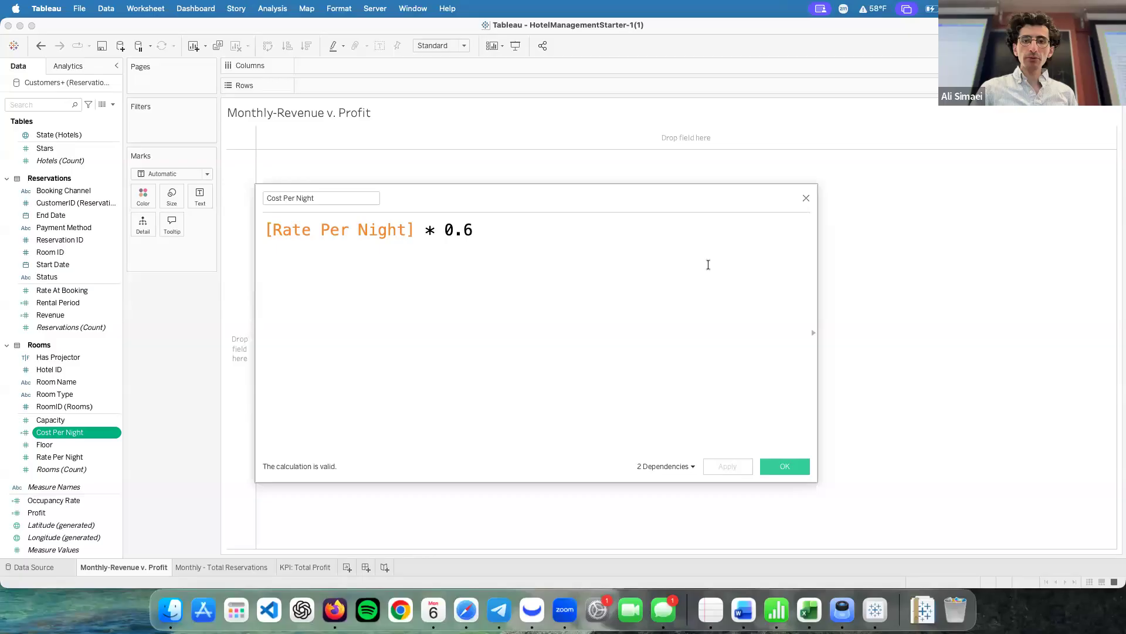
{"action": "left_click", "coordinate": [806, 198]}
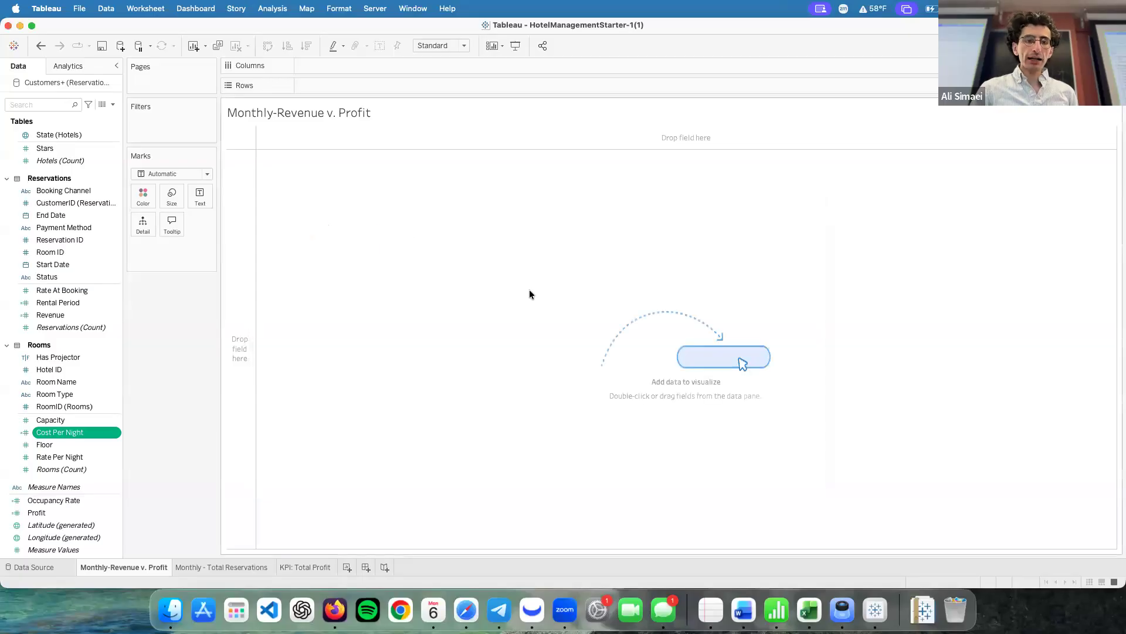
- Open the Profit calculated field and review its formula in enlarged text
{"action": "left_click", "coordinate": [115, 514]}
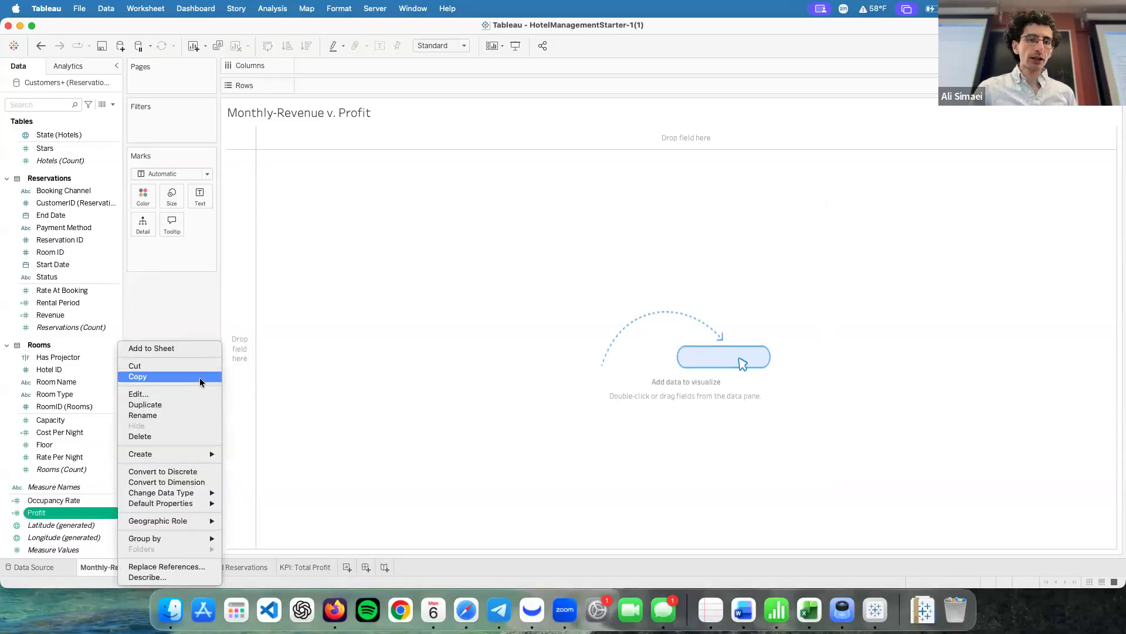
{"action": "left_click", "coordinate": [198, 393]}
{"action": "key", "text": "super+plus"}
{"action": "key", "text": "super+plus"}
{"action": "key", "text": "super+plus"}
{"action": "key", "text": "super+plus"}
{"action": "key", "text": "super+plus"}
{"action": "key", "text": "super+plus"}
{"action": "key", "text": "super+plus"}
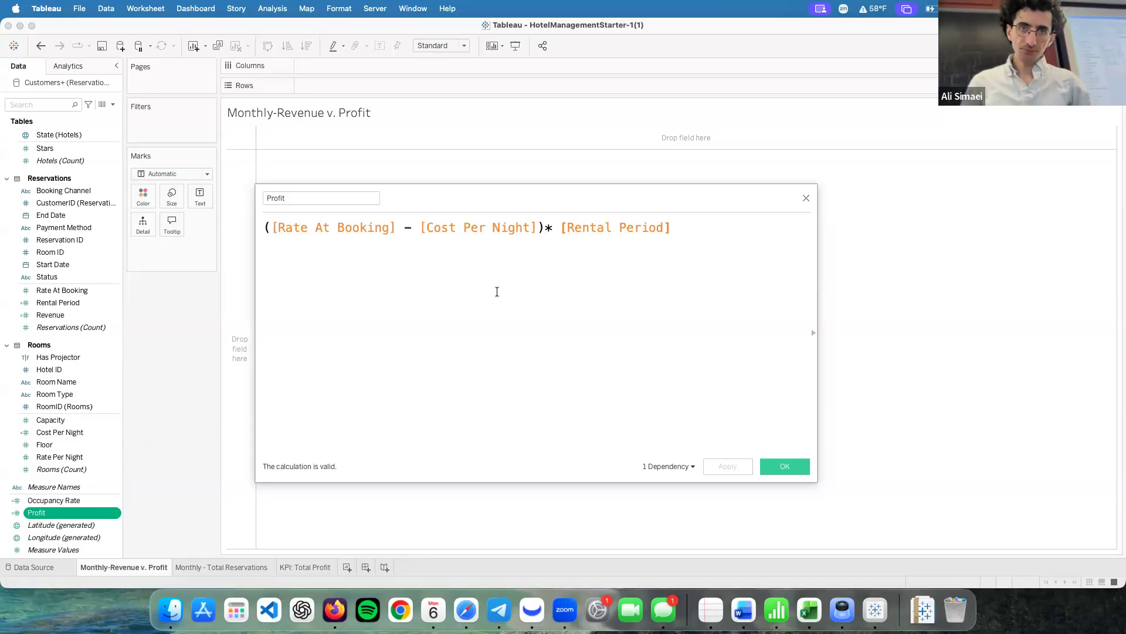
{"action": "left_click", "coordinate": [795, 467]}
- Switch to the dashboard guide in Firefox, read the Rental Period Category formula, and return to Tableau
{"action": "key", "text": "super+Tab"}
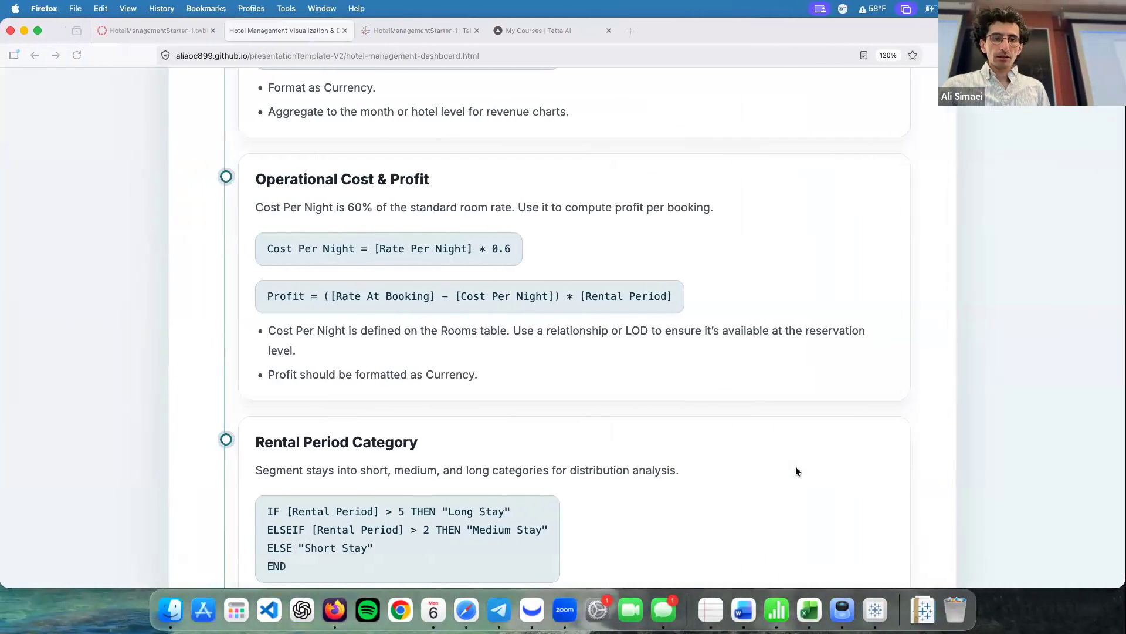
{"action": "scroll", "coordinate": [795, 466], "scroll_direction": "down", "scroll_amount": 5}
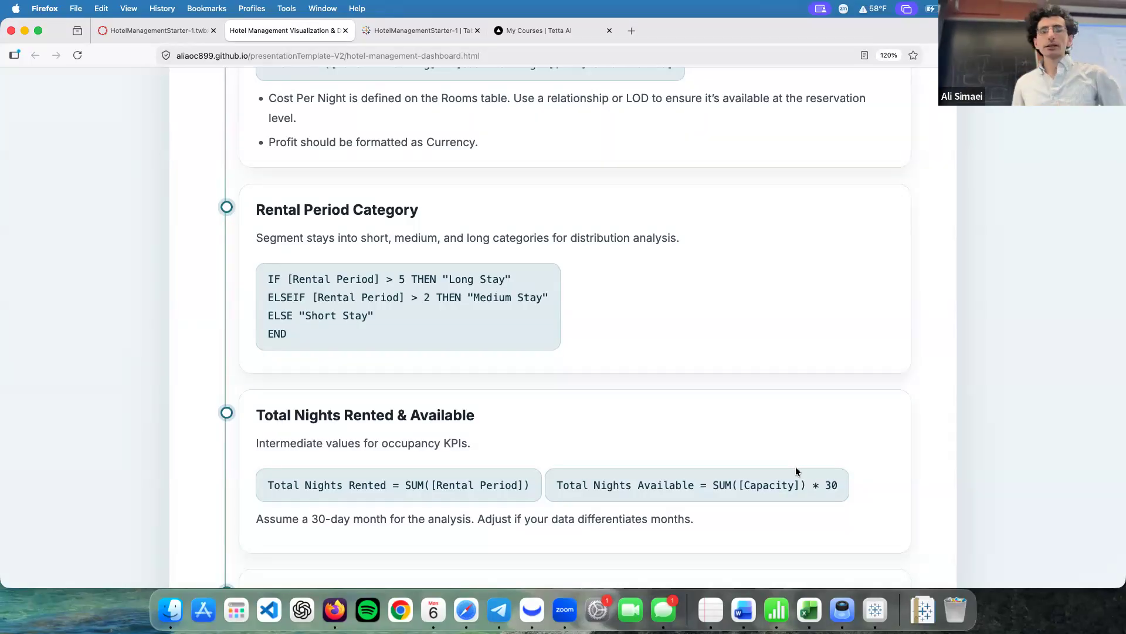
{"action": "key", "text": "super+Tab"}
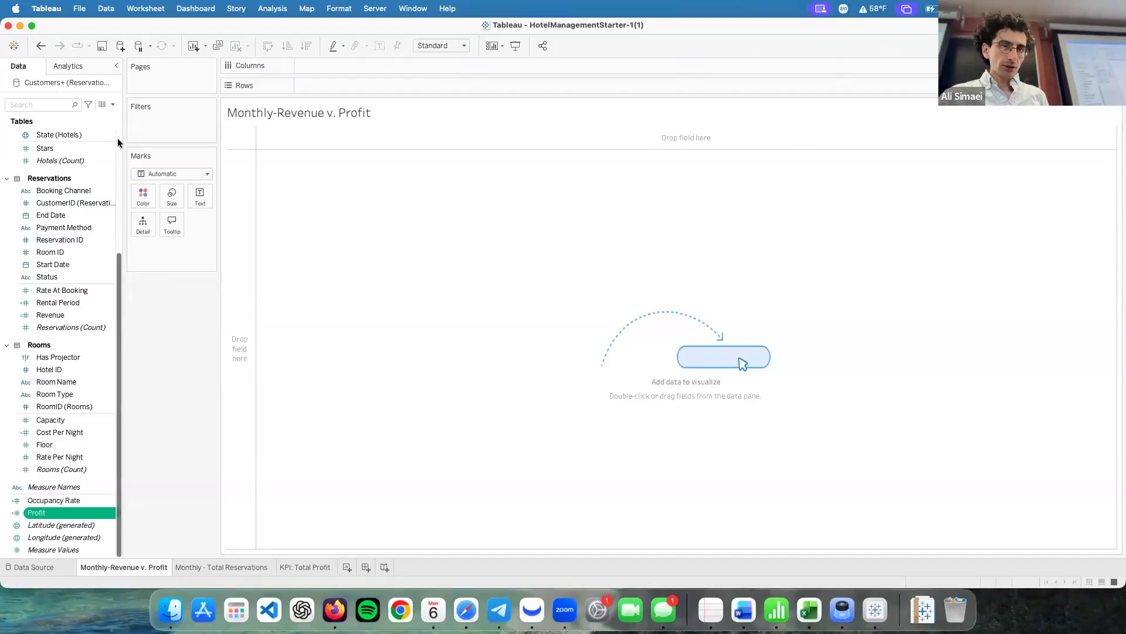
- Create a new calculated field named Rental Period Category
{"action": "left_click", "coordinate": [113, 104]}
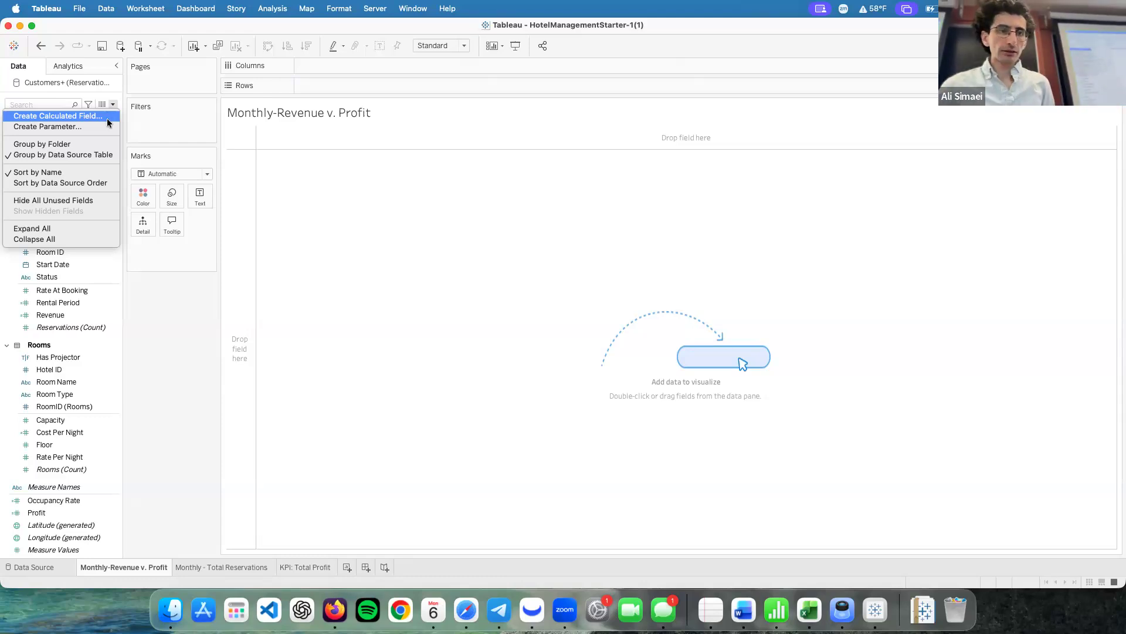
{"action": "left_click", "coordinate": [105, 117]}
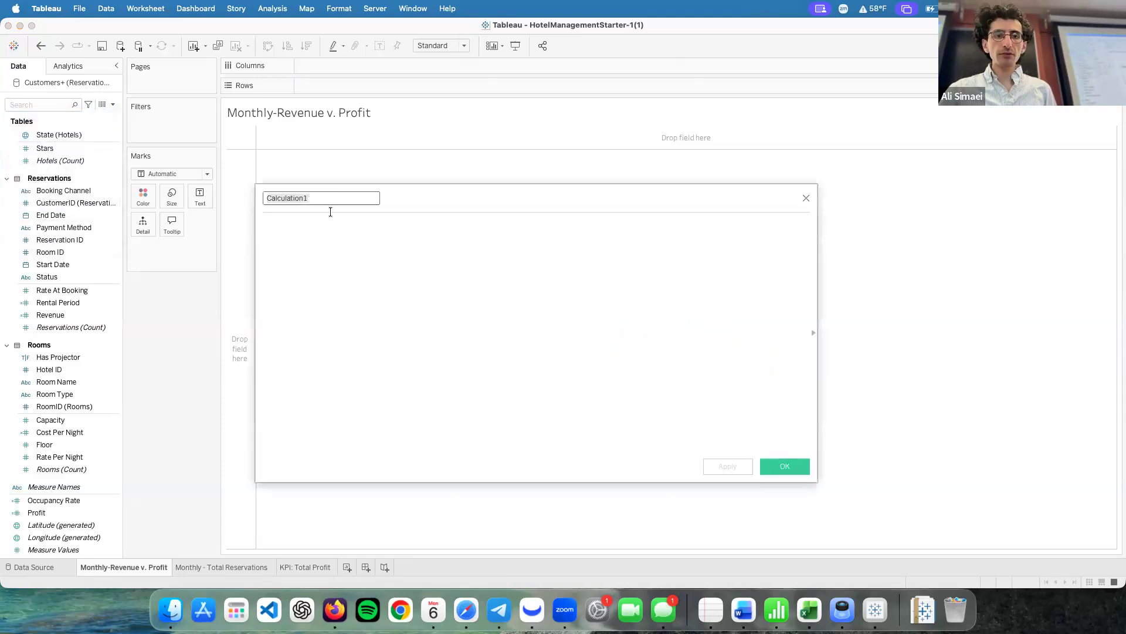
{"action": "left_click", "coordinate": [344, 203]}
{"action": "double_click", "coordinate": [344, 203]}
{"action": "type", "text": "Rental Perio"}
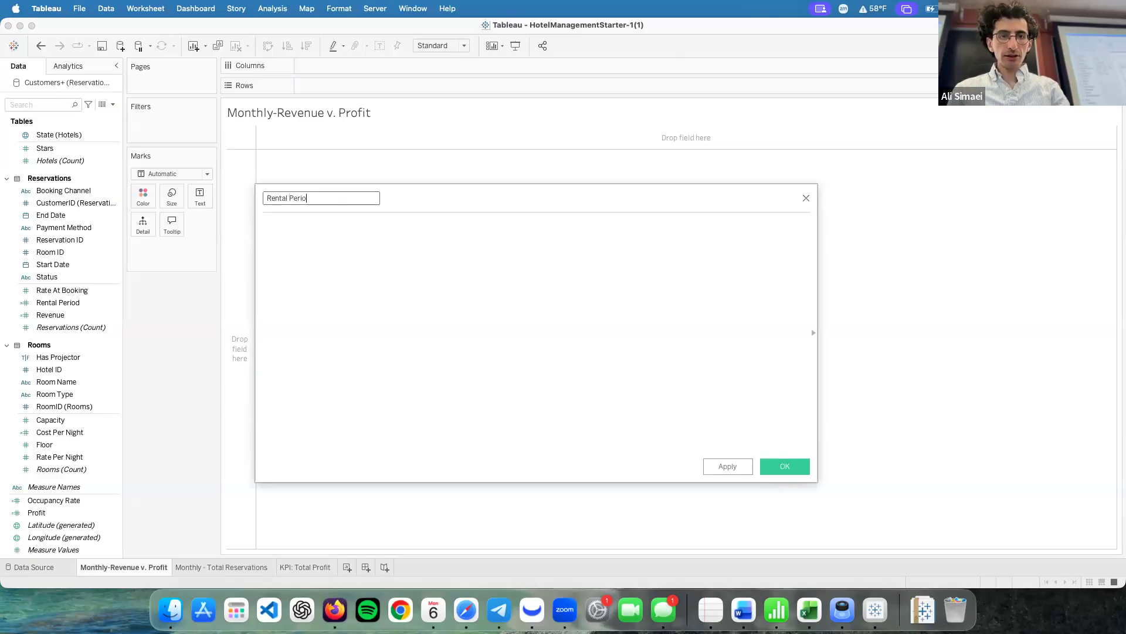
{"action": "type", "text": "d Category"}
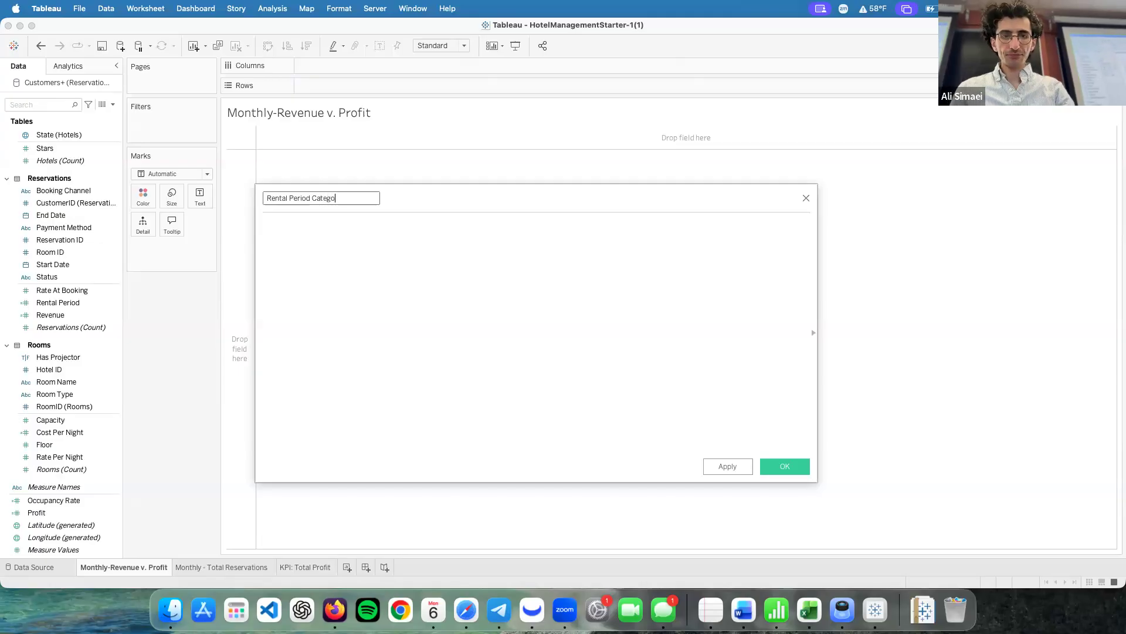
{"action": "left_click", "coordinate": [404, 261]}
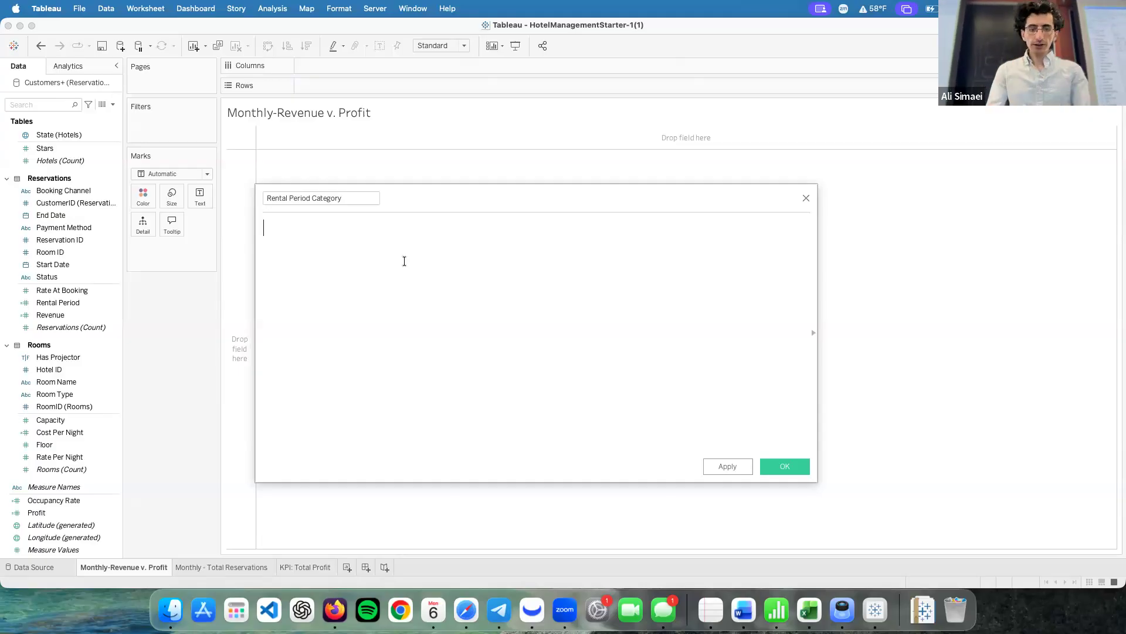
- Enter the formula's first line as IF [Rental Period] > 4 THEN "Long Stay" and start a new line
{"action": "type", "text": "if"}
{"action": "key", "text": "Return"}
{"action": "type", "text": "rent"}
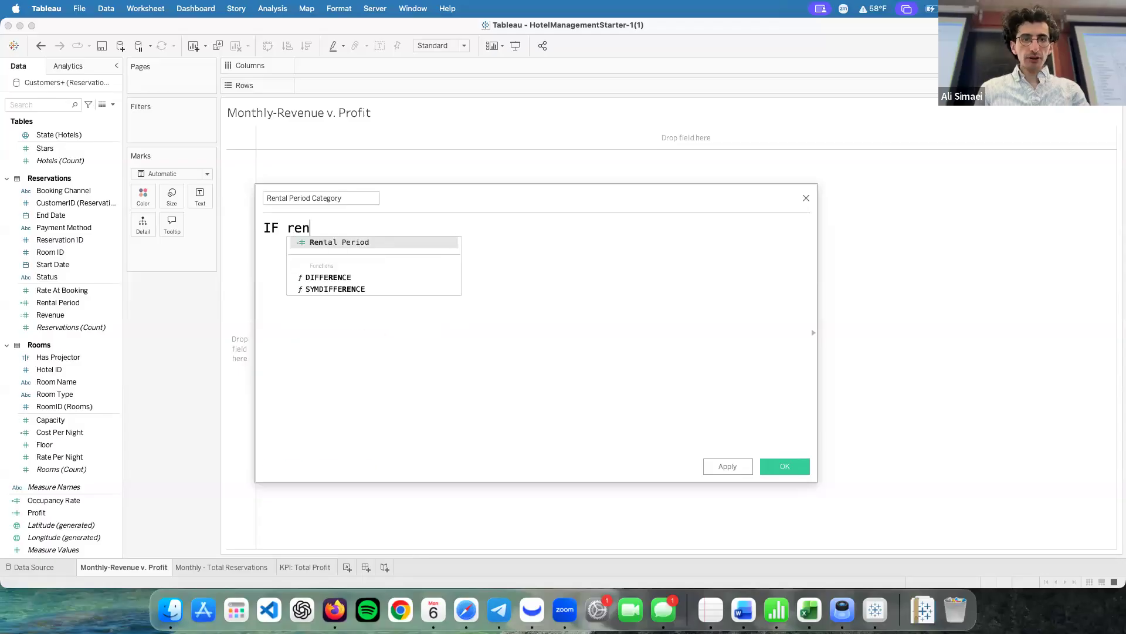
{"action": "key", "text": "Return"}
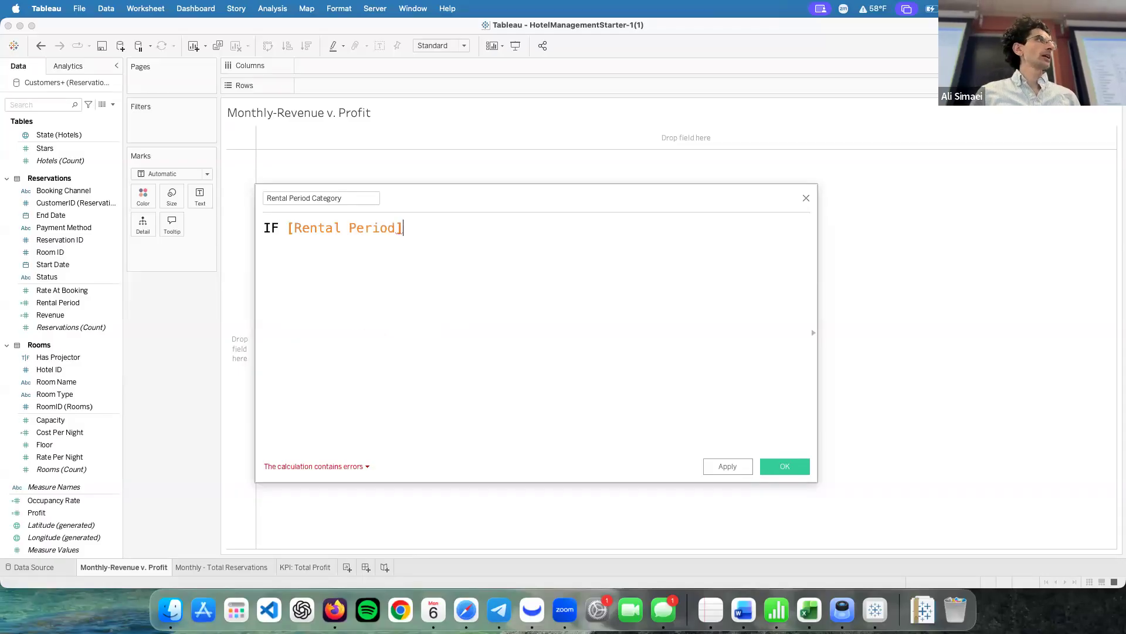
{"action": "type", "text": "> 4"}
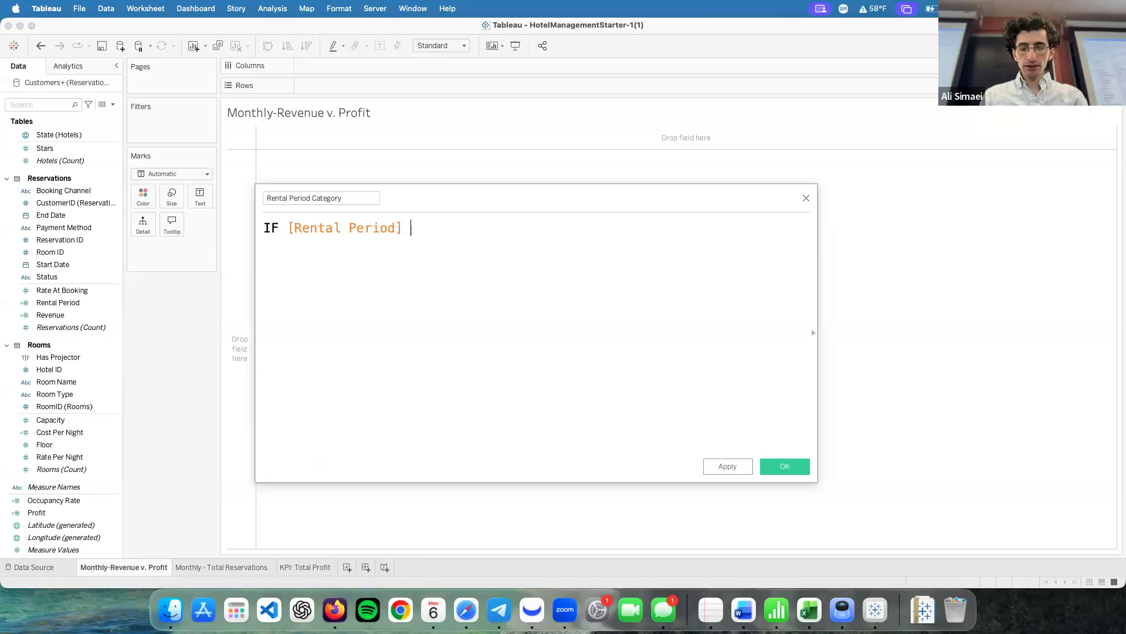
{"action": "type", "text": " th"}
{"action": "key", "text": "Return"}
{"action": "type", "text": "\""}
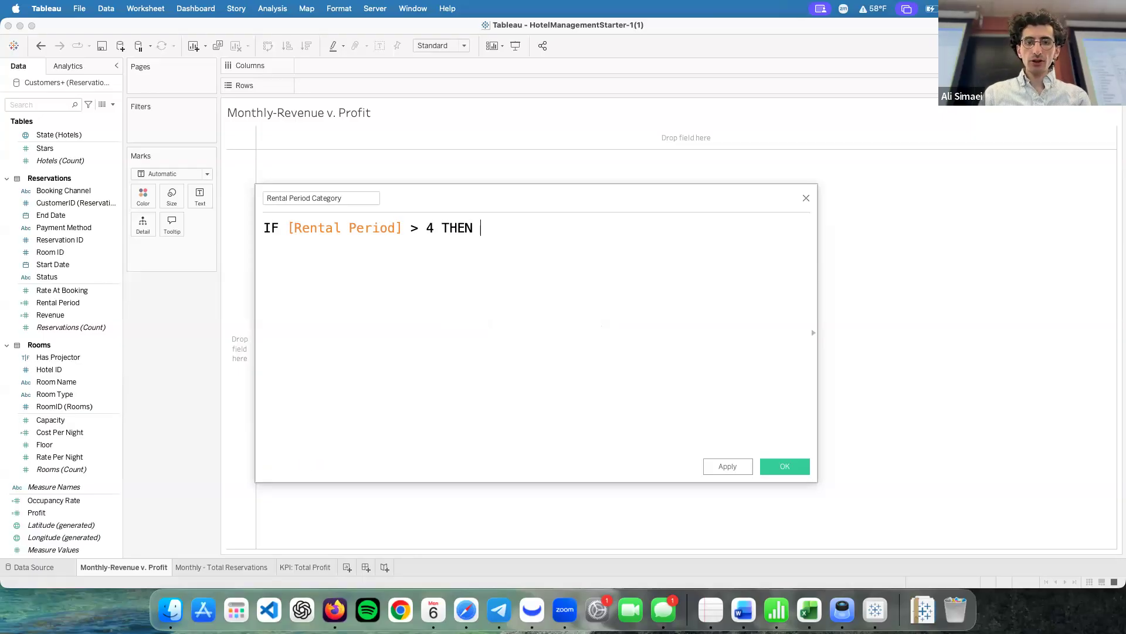
{"action": "type", "text": "Lon"}
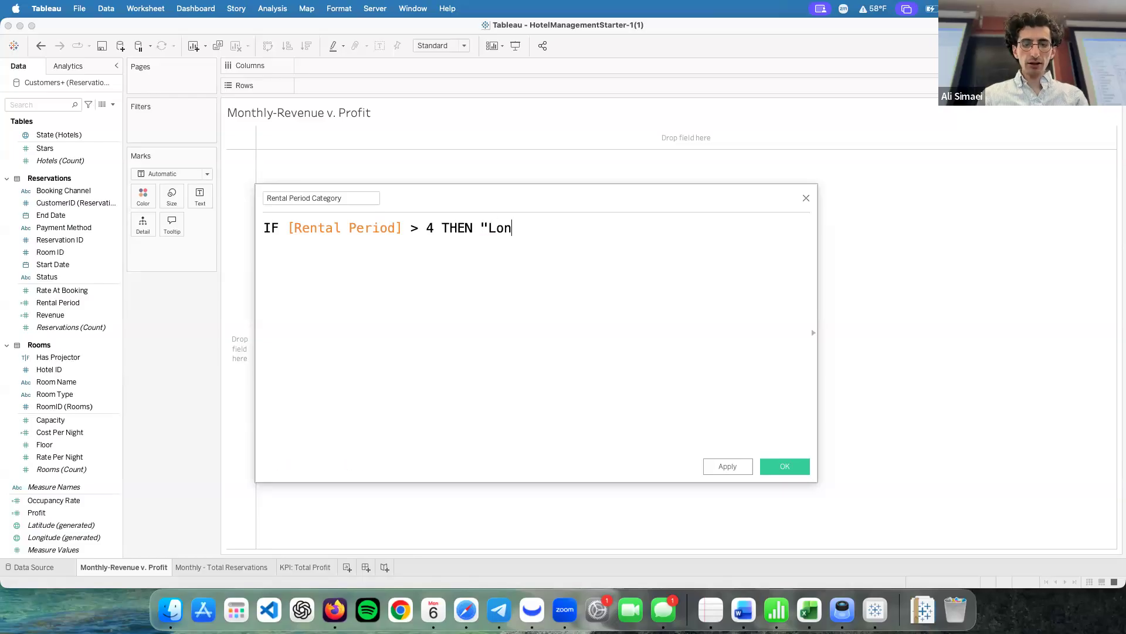
{"action": "type", "text": "g Stay\""}
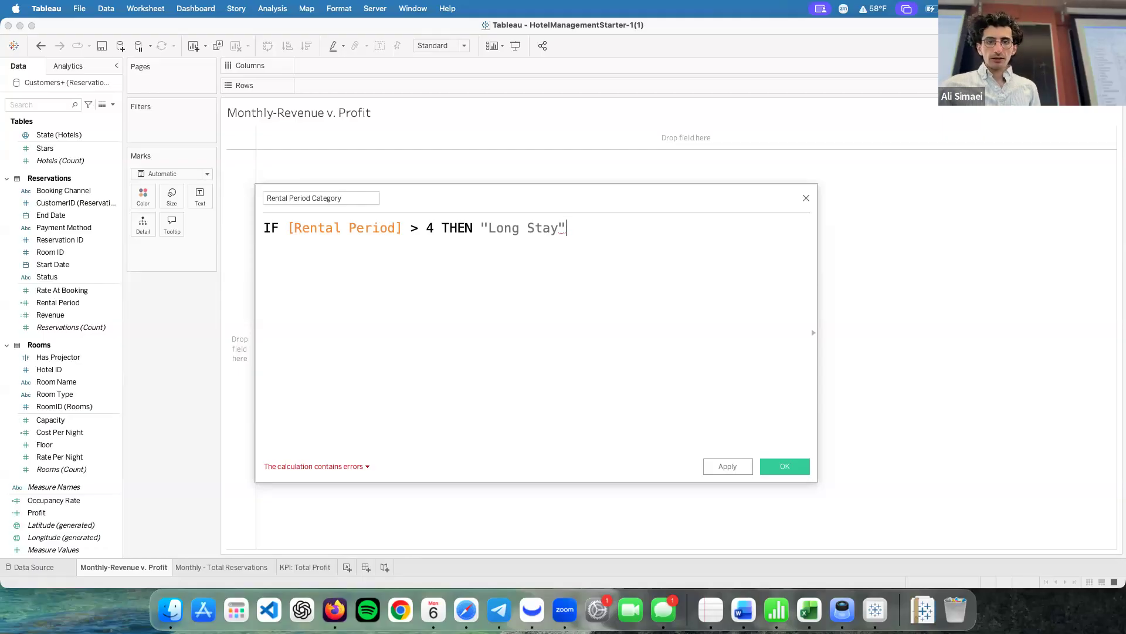
{"action": "key", "text": "Return"}
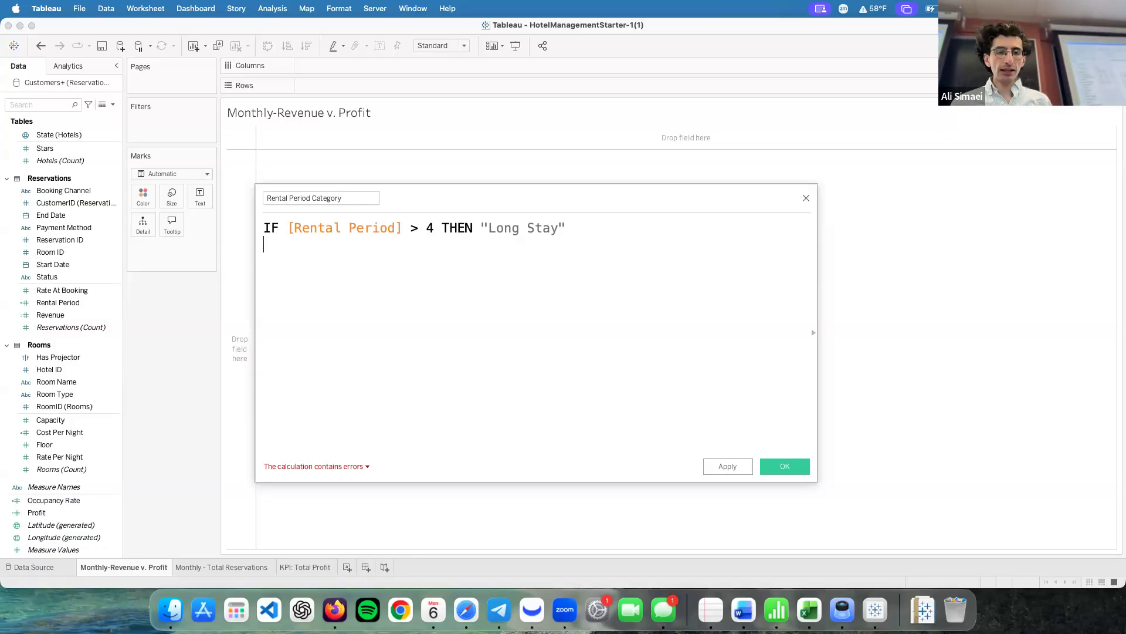
- Begin the second formula line with the condition ELSEIF [Rental Period] > 2
{"action": "type", "text": "e"}
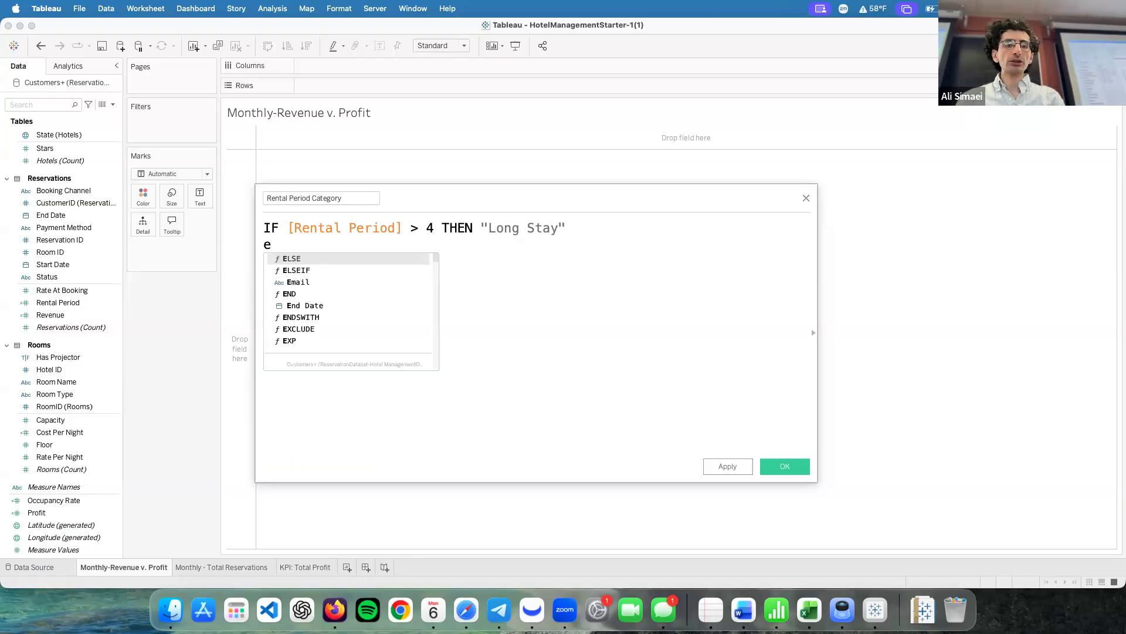
{"action": "key", "text": "Down"}
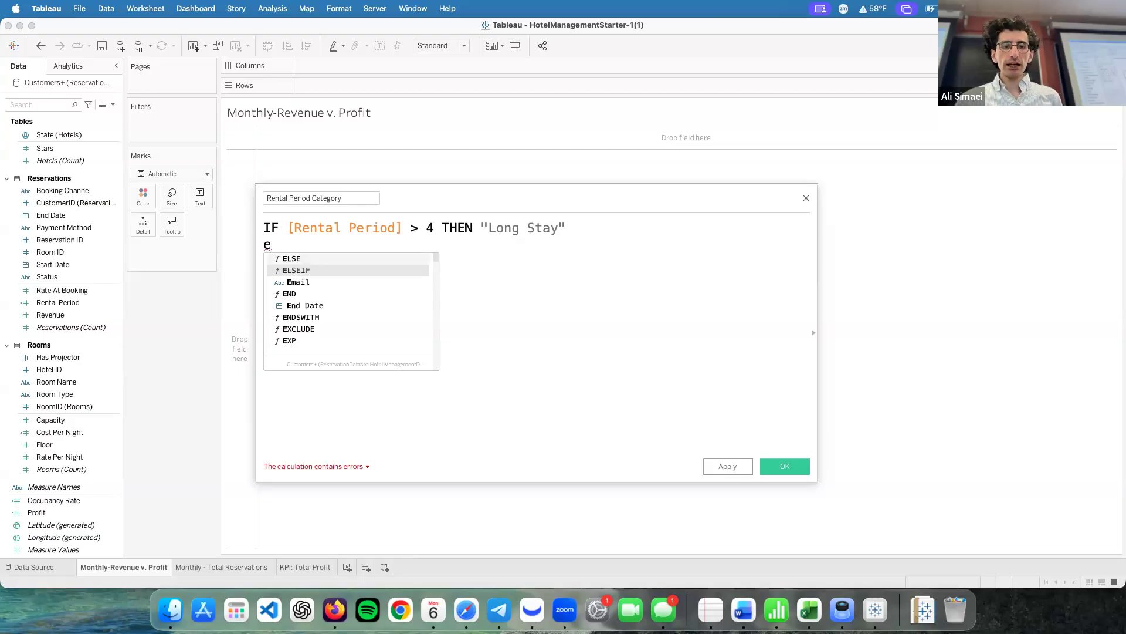
{"action": "key", "text": "Return"}
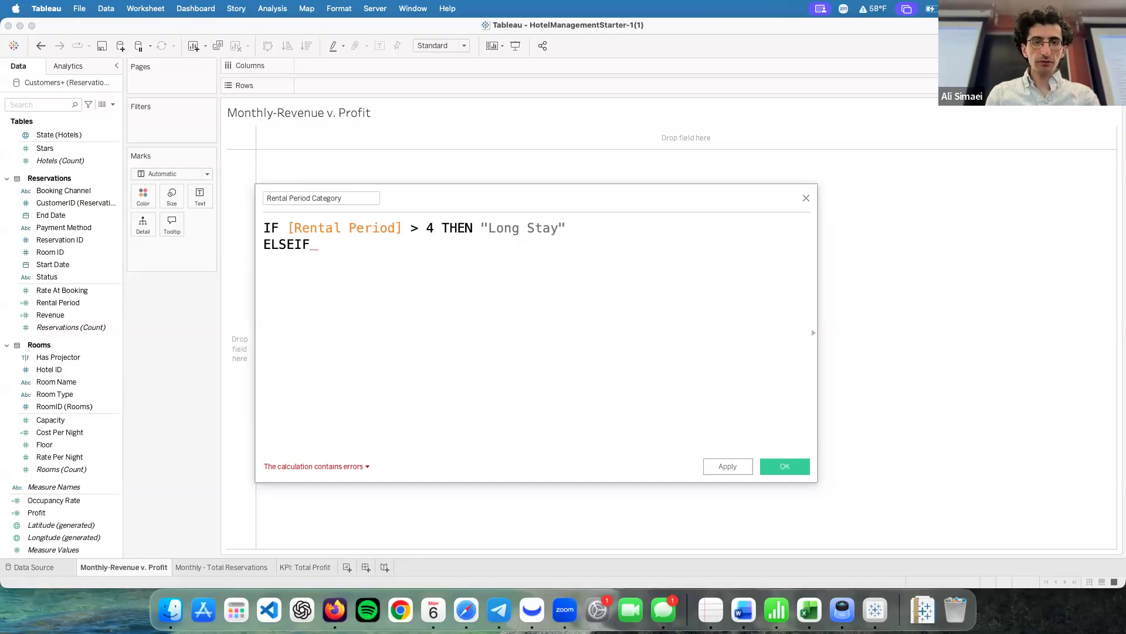
{"action": "type", "text": "ren"}
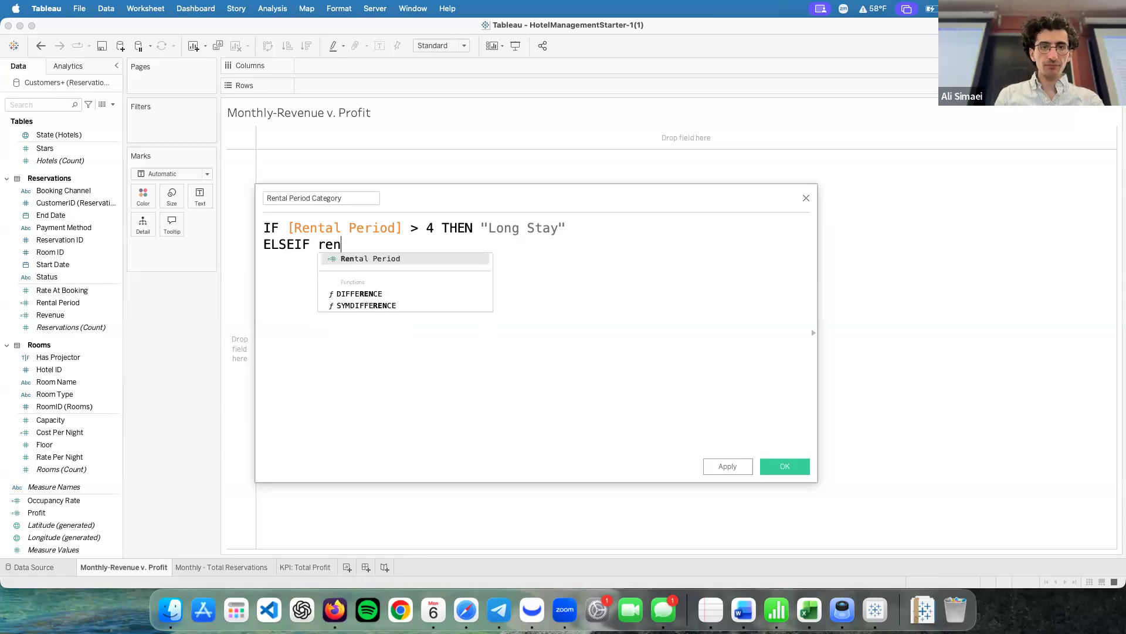
{"action": "key", "text": "Return"}
{"action": "type", "text": "> 2"}
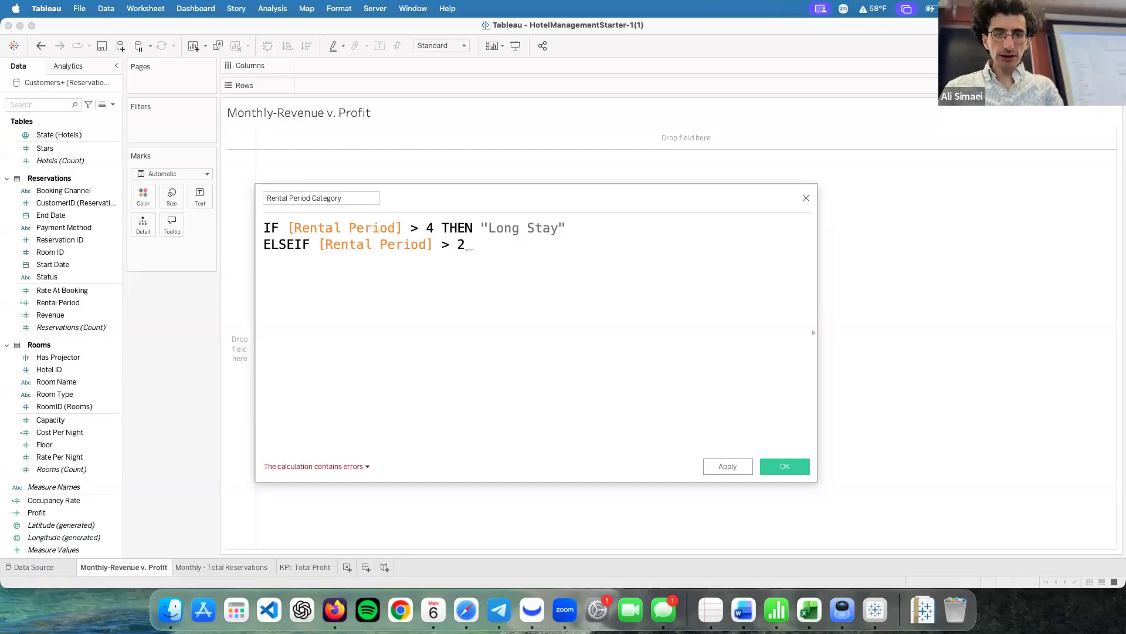
- Extend the ELSEIF line with AND [Rental Period] <= 4 THEN "Meduim Stay"
{"action": "type", "text": "and"}
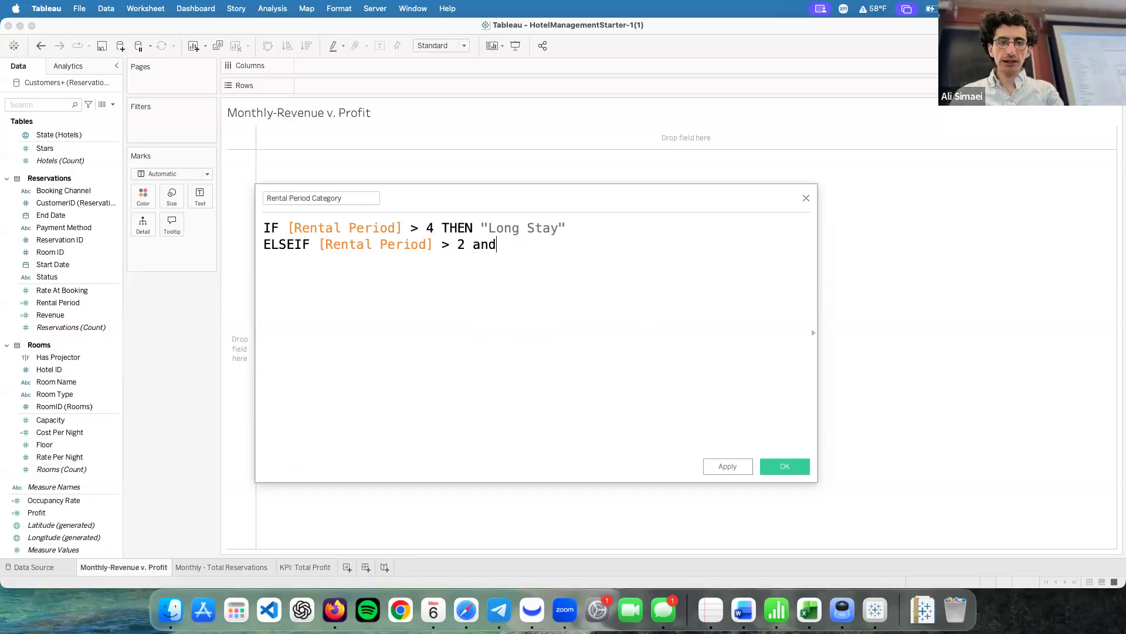
{"action": "key", "text": "Return"}
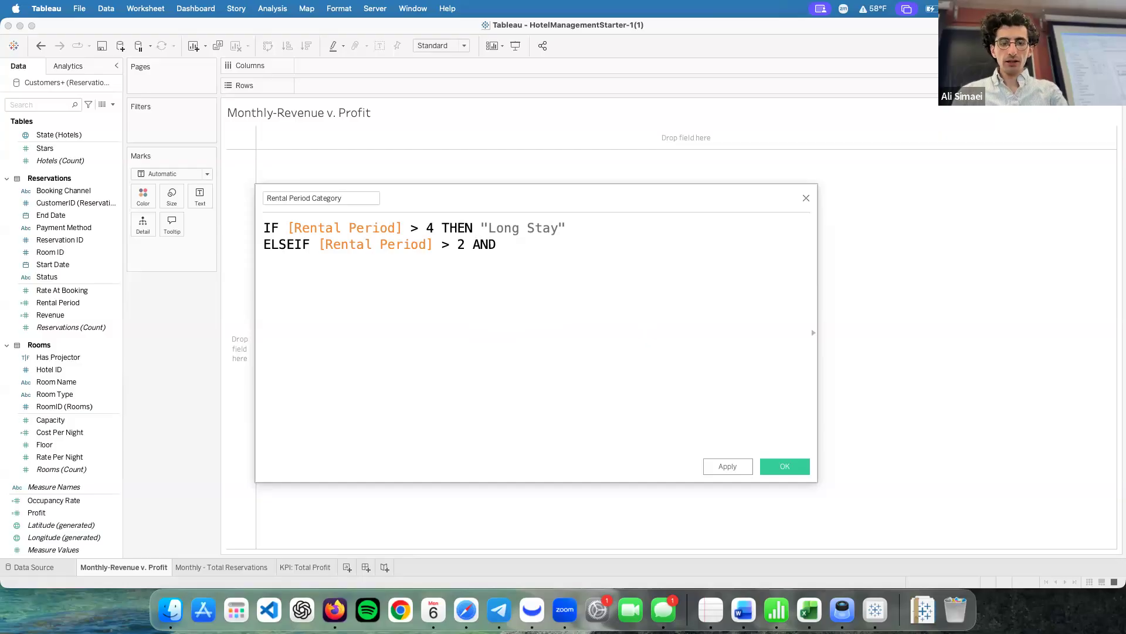
{"action": "type", "text": "ren"}
{"action": "key", "text": "Return"}
{"action": "type", "text": "<= 4"}
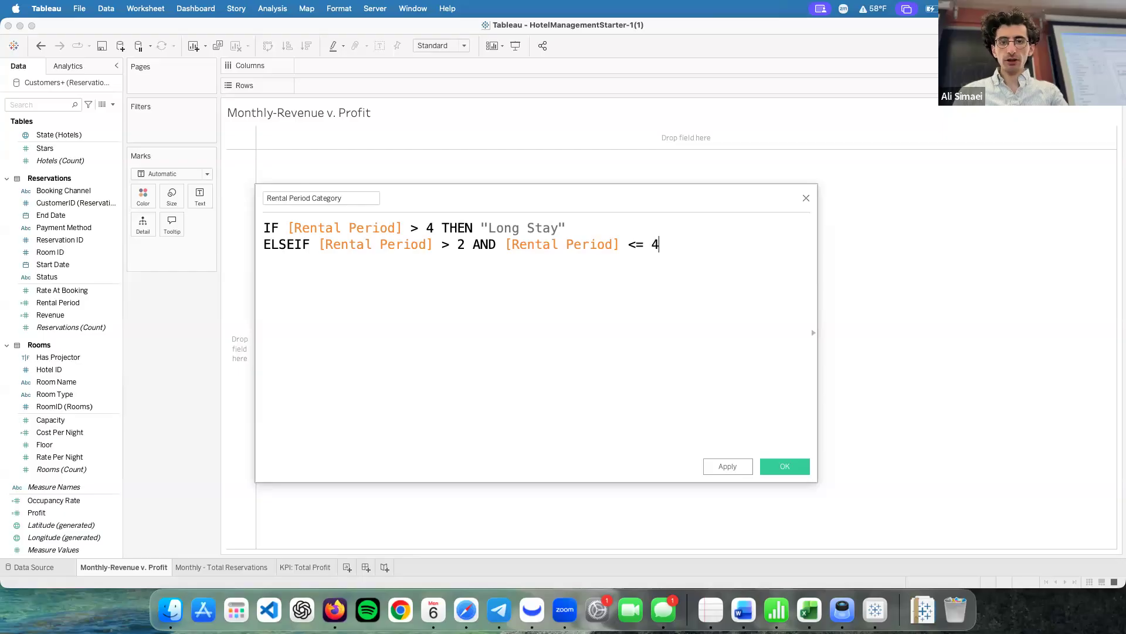
{"action": "type", "text": " the"}
{"action": "key", "text": "Return"}
{"action": "type", "text": "\""}
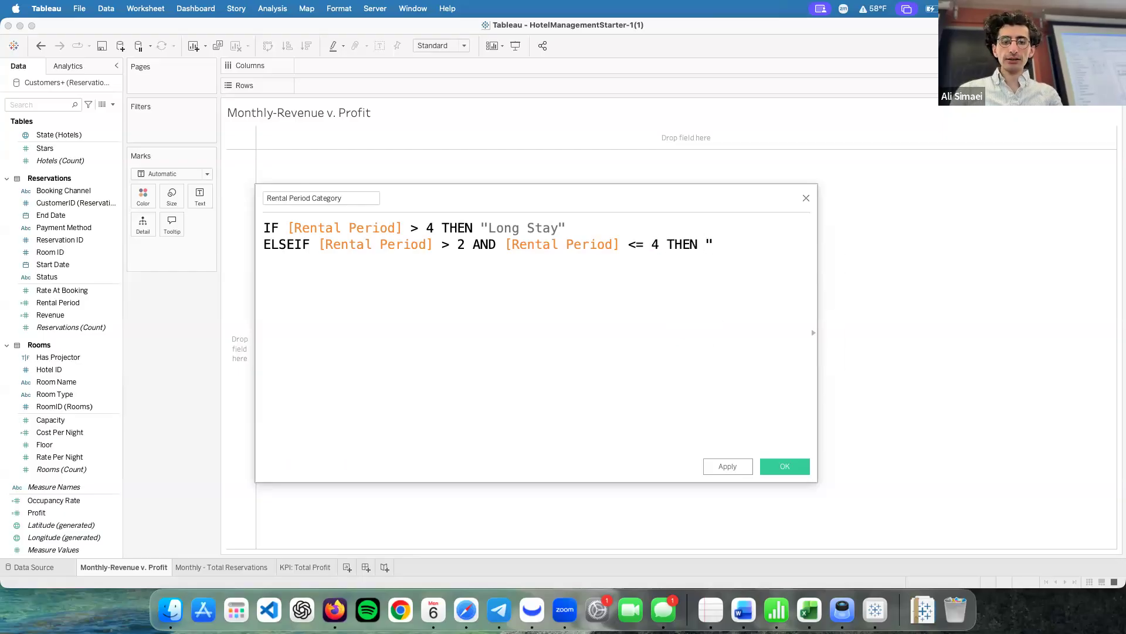
{"action": "type", "text": "Meduim Stay\""}
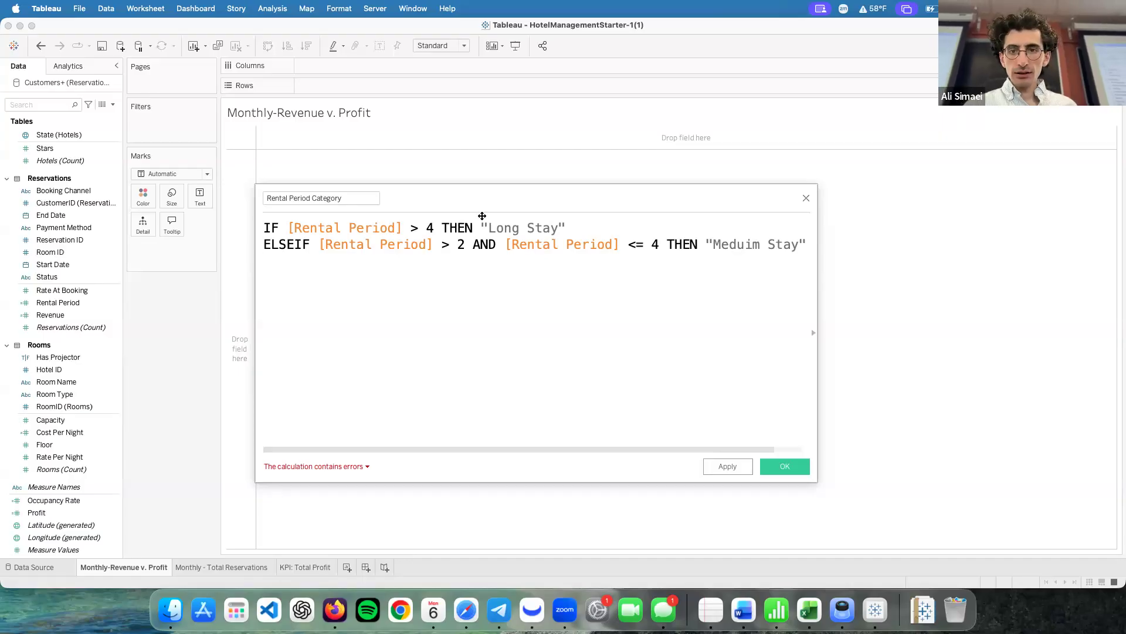
- Correct the misspelled category in the ELSEIF line to "Medium Stay" and start a new formula line
{"action": "double_click", "coordinate": [720, 244]}
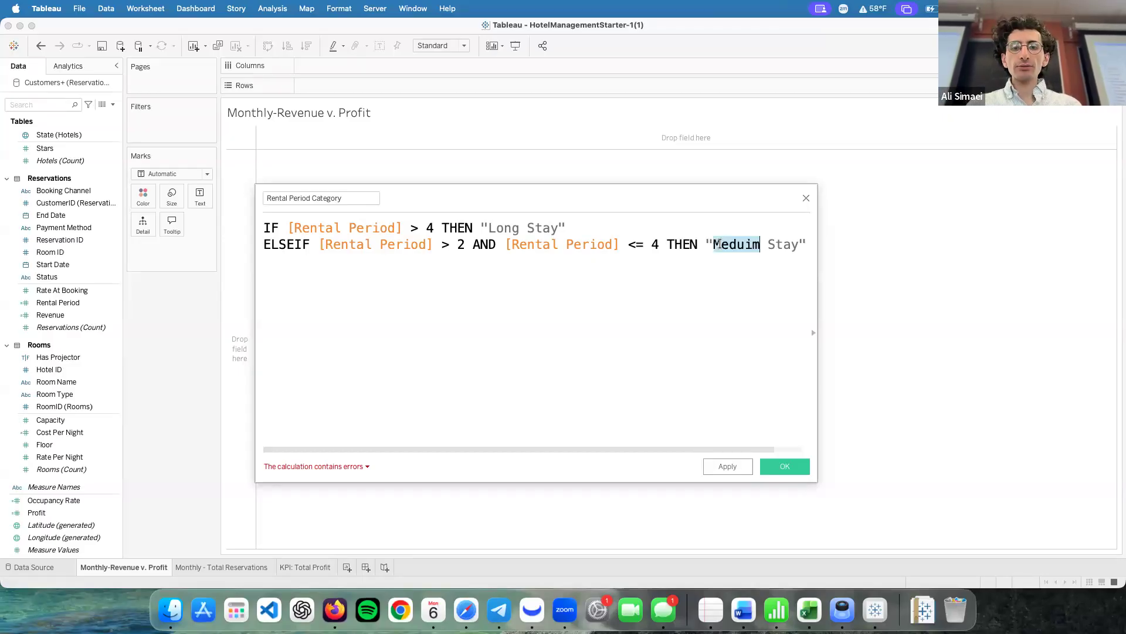
{"action": "key", "text": "ctrl+Left"}
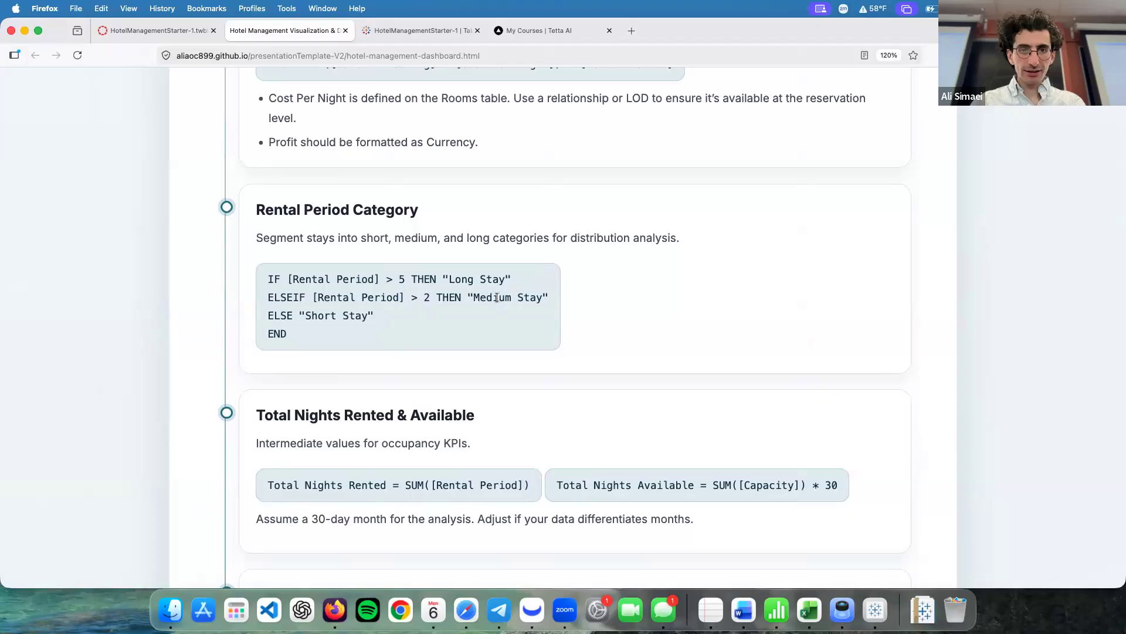
{"action": "key", "text": "ctrl+Right"}
{"action": "left_click", "coordinate": [744, 249]}
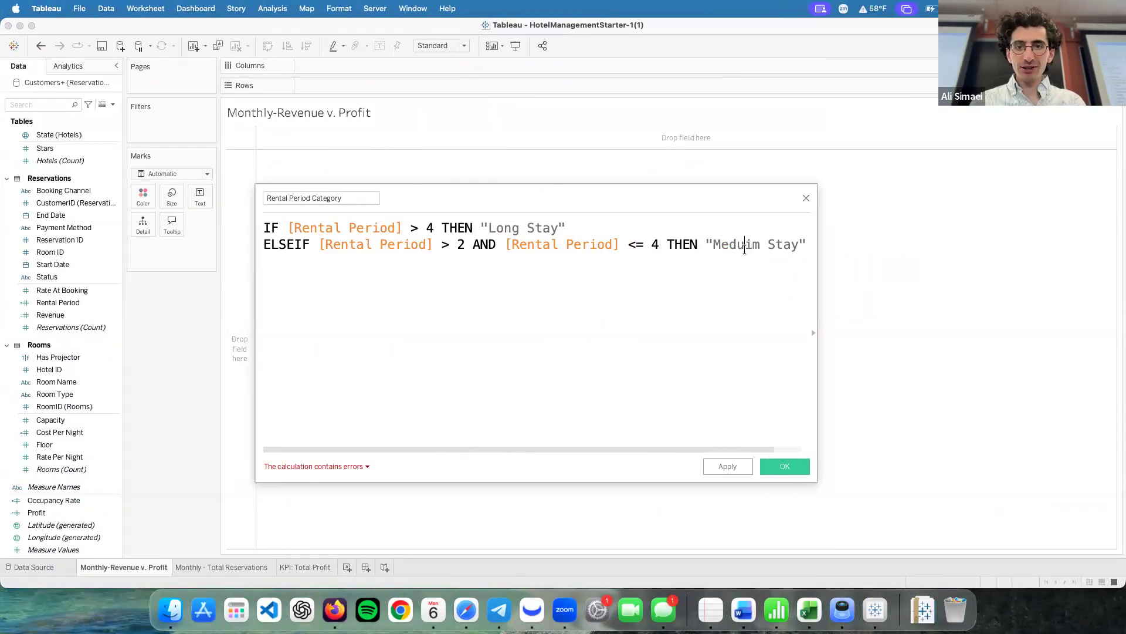
{"action": "key", "text": "Delete"}
{"action": "key", "text": "BackSpace"}
{"action": "type", "text": "iu"}
{"action": "left_click", "coordinate": [740, 287]}
{"action": "key", "text": "Return"}
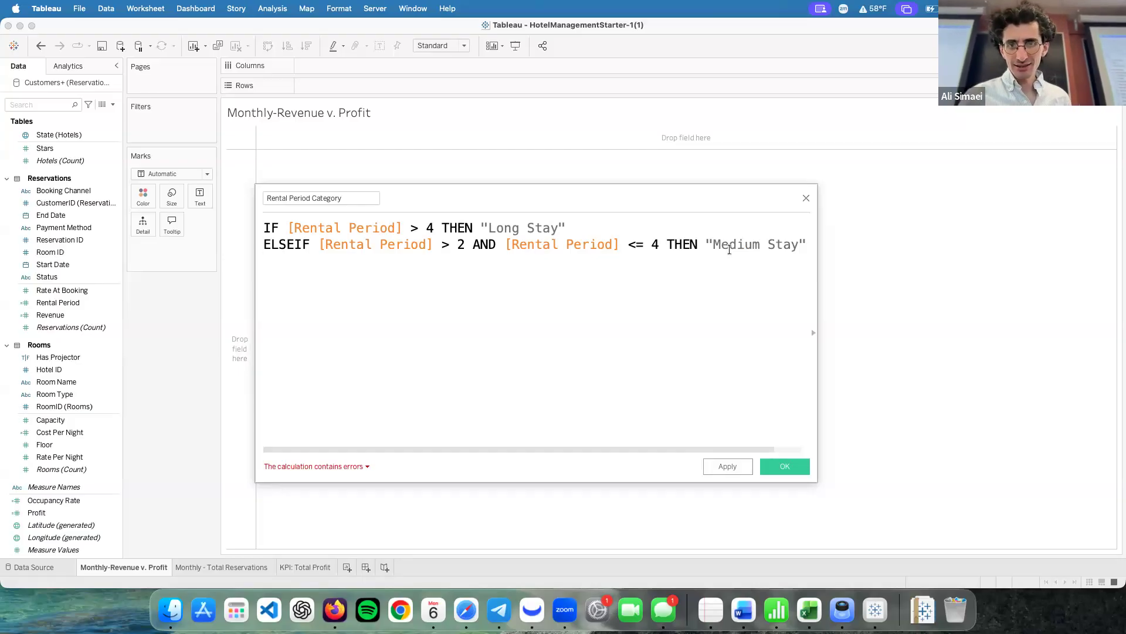
- Check the Rental Period Category instructions in the browser and add the line ELSE "Short Stay" to the formula in Tableau
{"action": "key", "text": "super+Tab"}
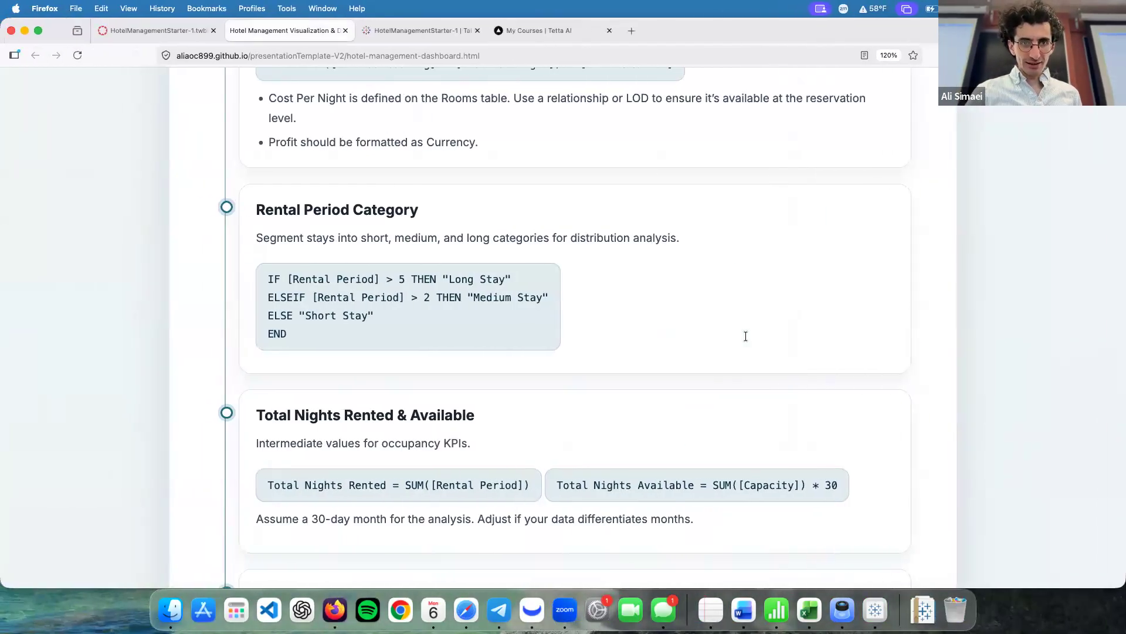
{"action": "key", "text": "super+Tab"}
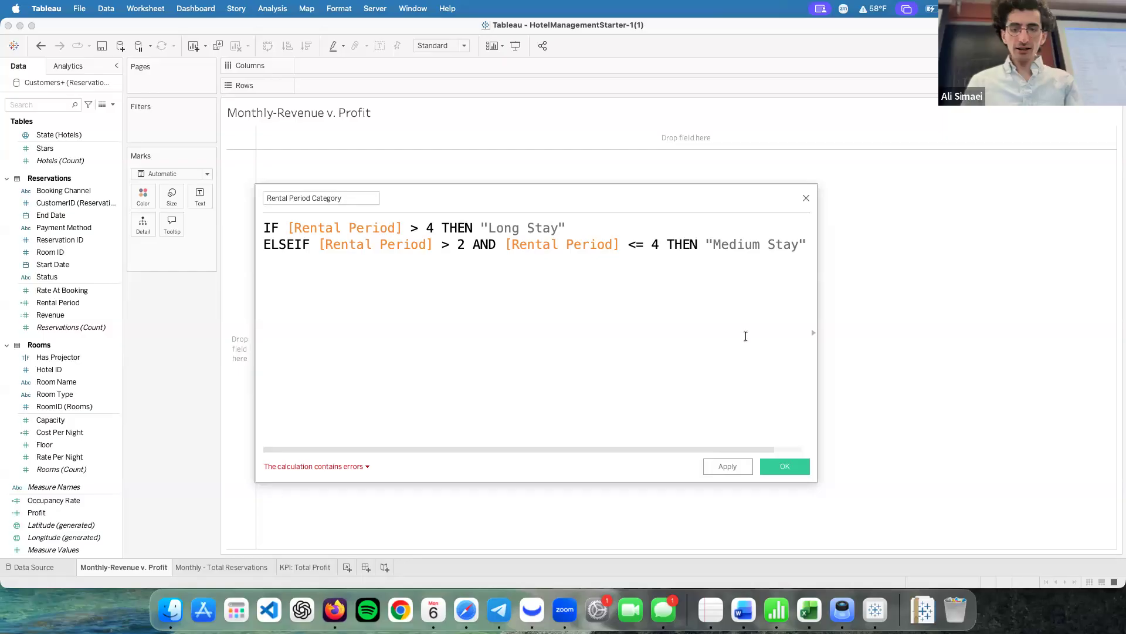
{"action": "type", "text": "els"}
{"action": "key", "text": "Return"}
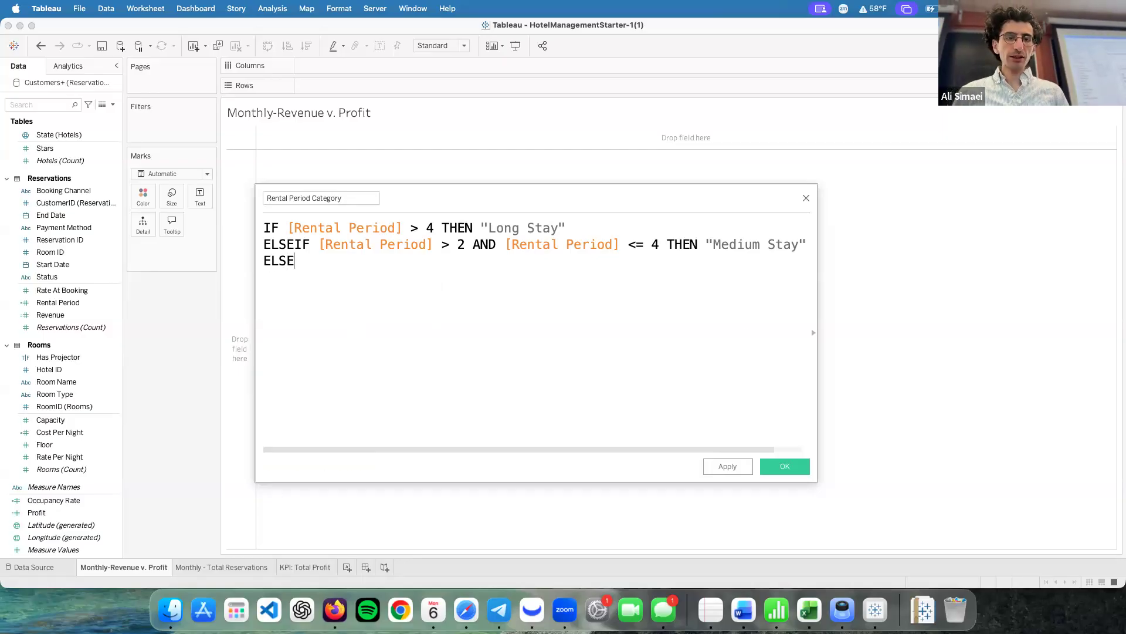
{"action": "type", "text": "\""}
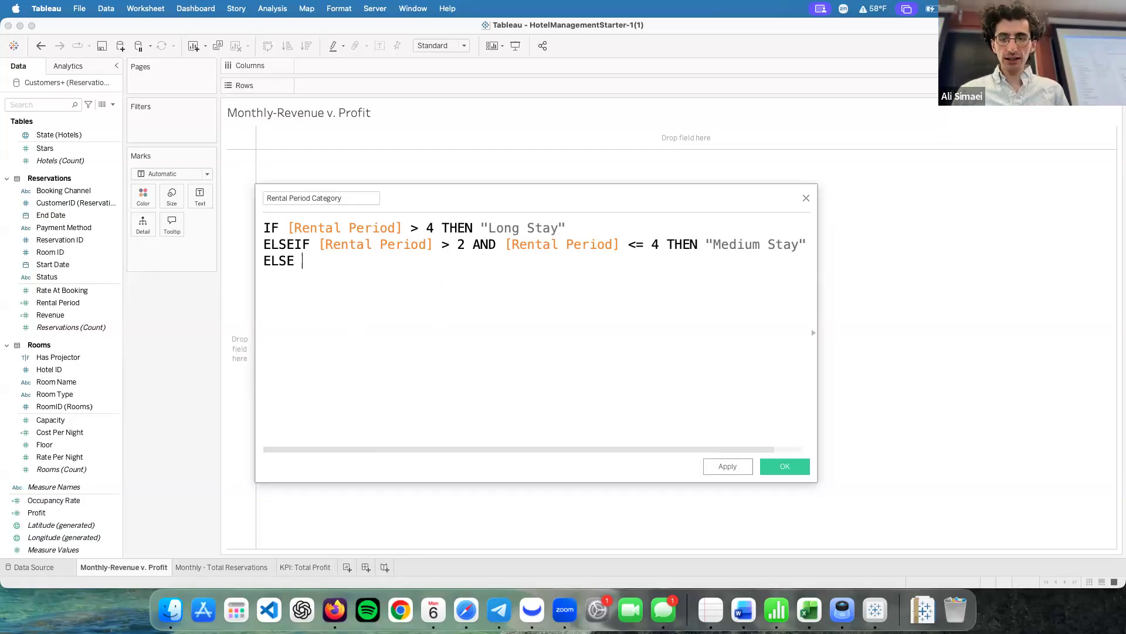
{"action": "type", "text": "Sho"}
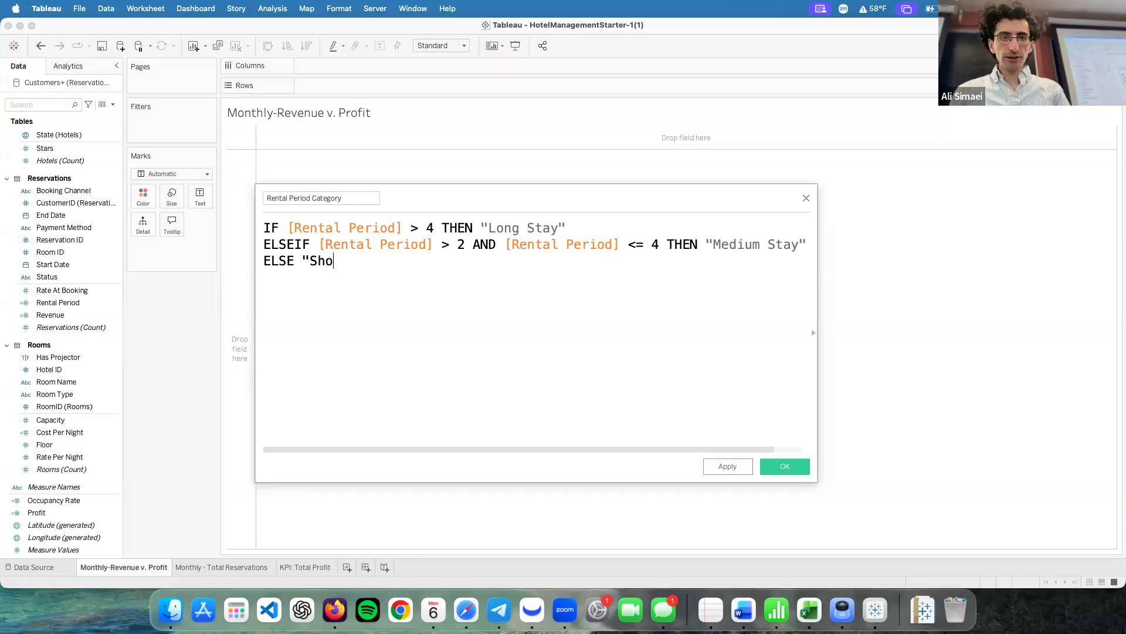
{"action": "type", "text": "rt Stay\""}
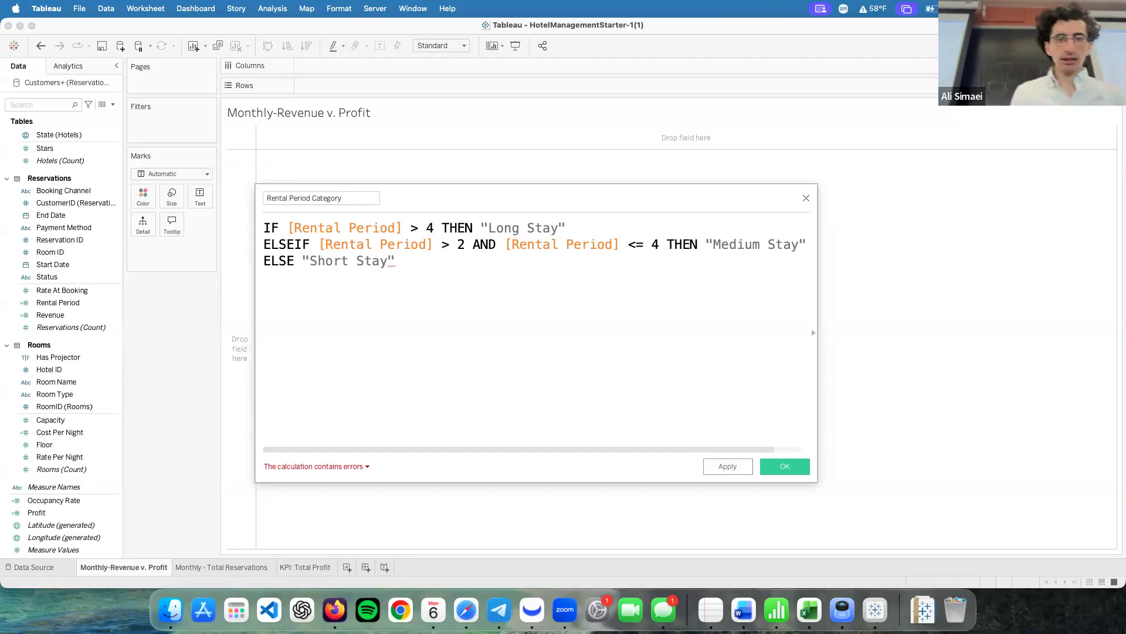
- Close the Rental Period Category formula with END on its own line and save the calculated field
{"action": "key", "text": "Return"}
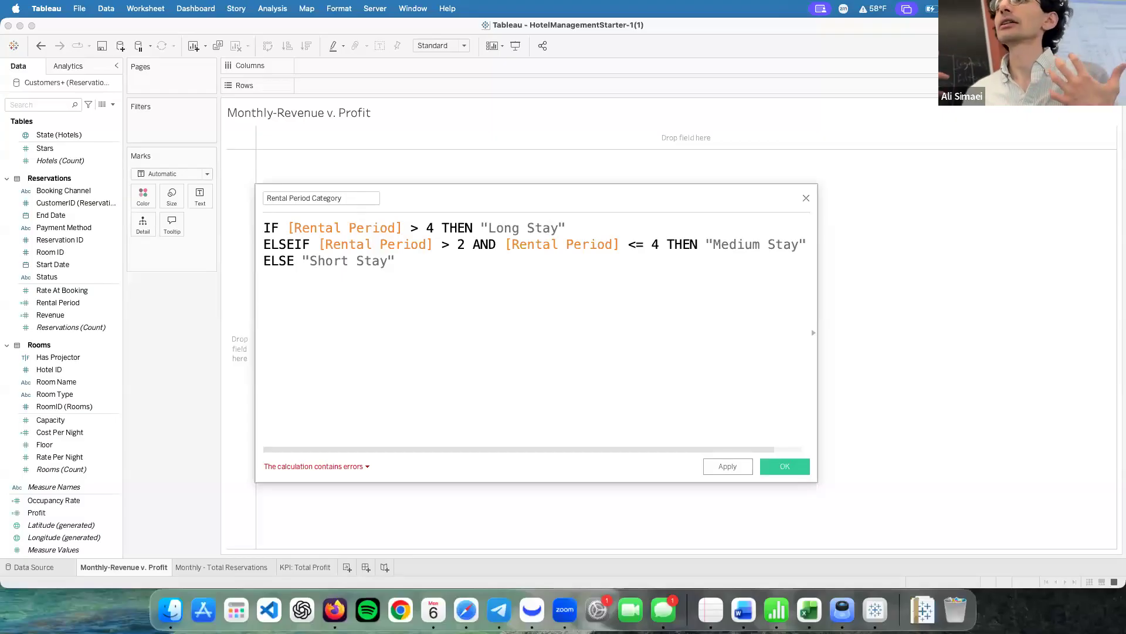
{"action": "key", "text": "Return"}
{"action": "type", "text": "end"}
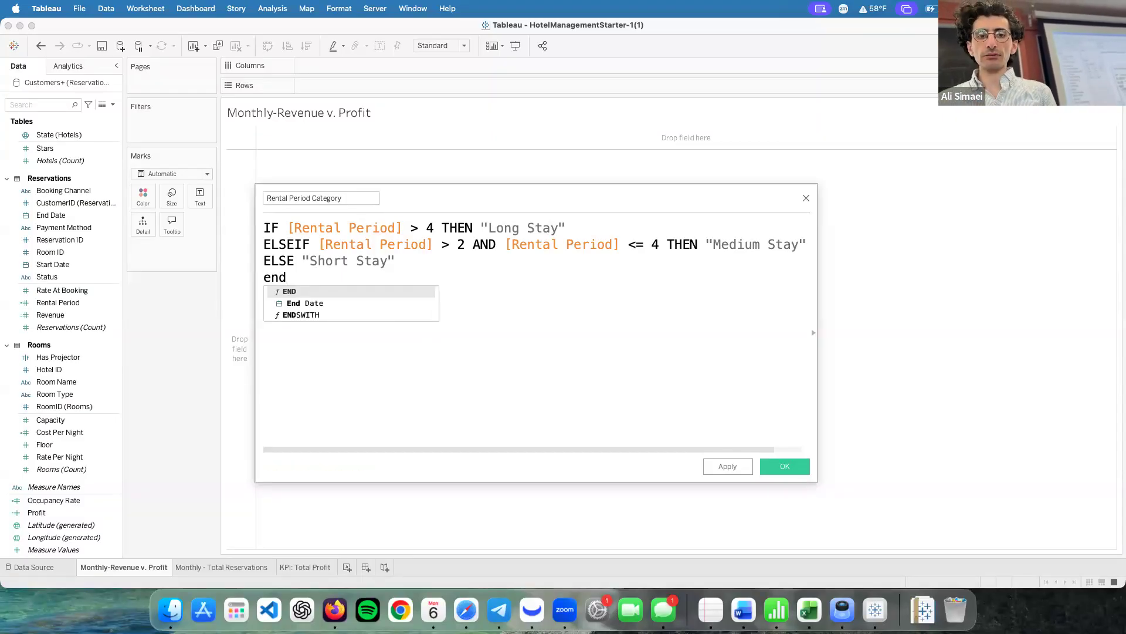
{"action": "key", "text": "Return"}
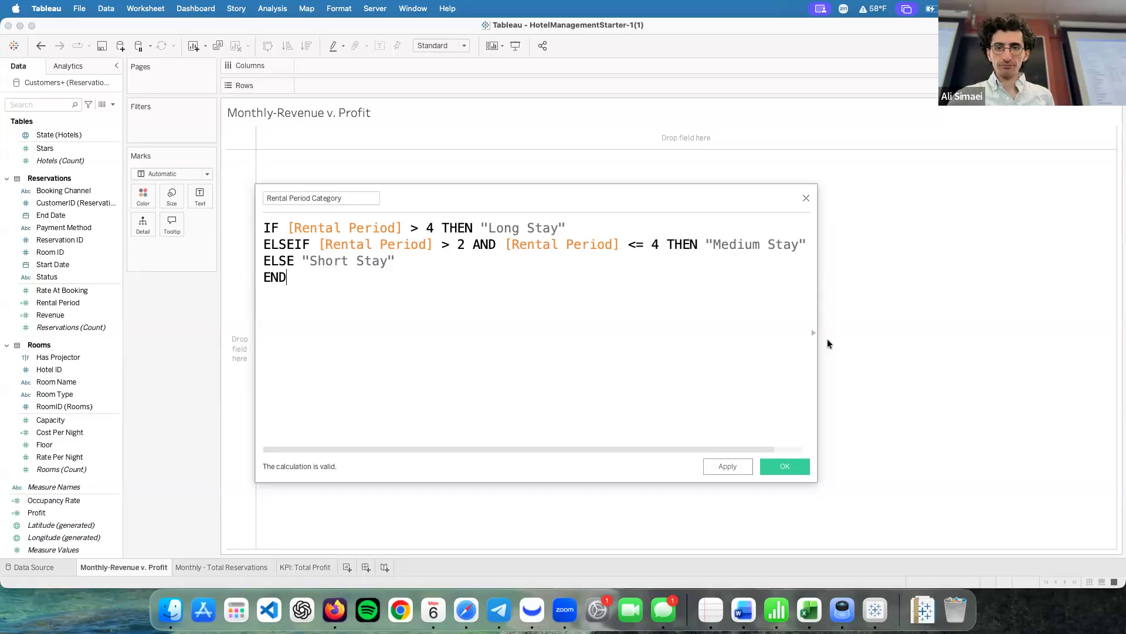
{"action": "left_click", "coordinate": [795, 466]}
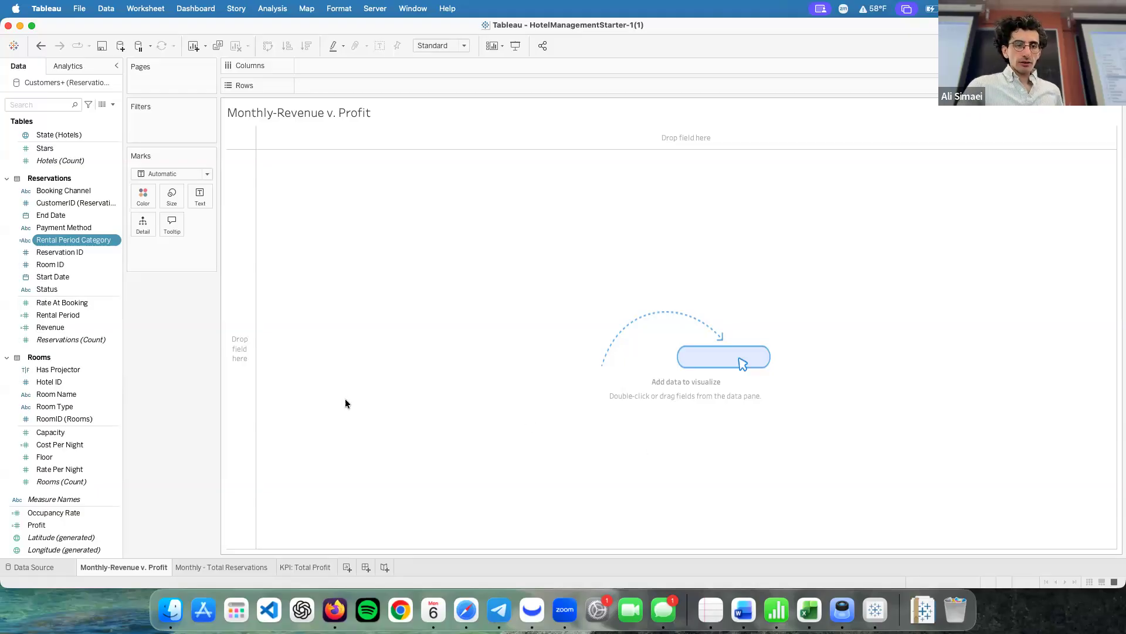
- Read the Total Nights and Hotel Occupancy Rate instructions in Firefox, and open the Occupancy Rate formula in Tableau with enlarged text
{"action": "key", "text": "ctrl+Left"}
{"action": "scroll", "coordinate": [345, 399], "scroll_direction": "down", "scroll_amount": 3}
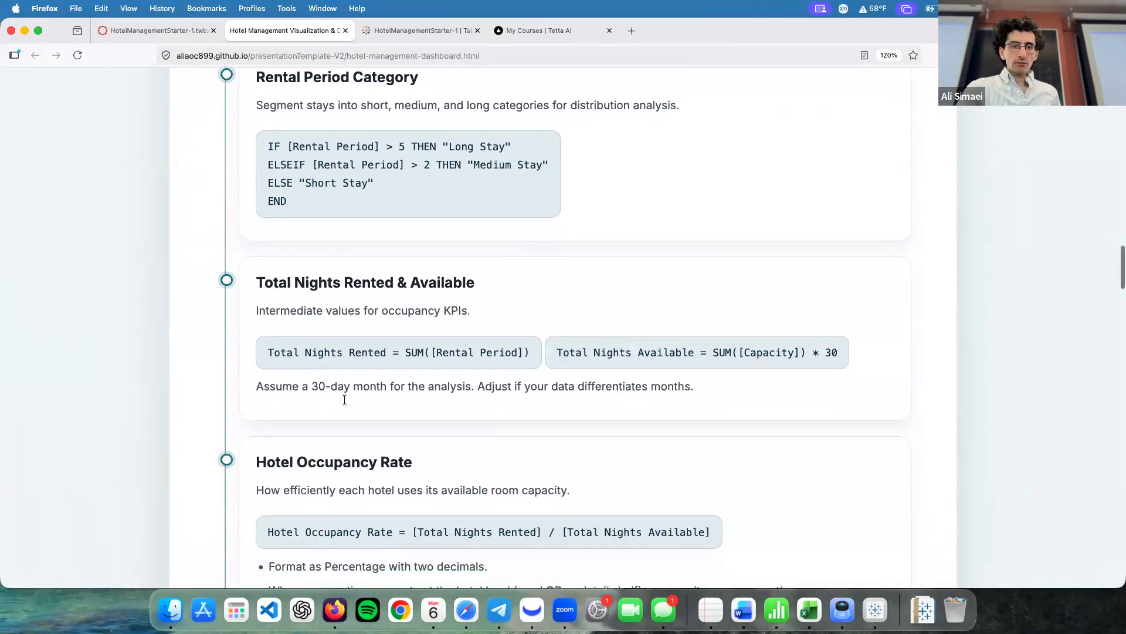
{"action": "scroll", "coordinate": [345, 399], "scroll_direction": "down", "scroll_amount": 4}
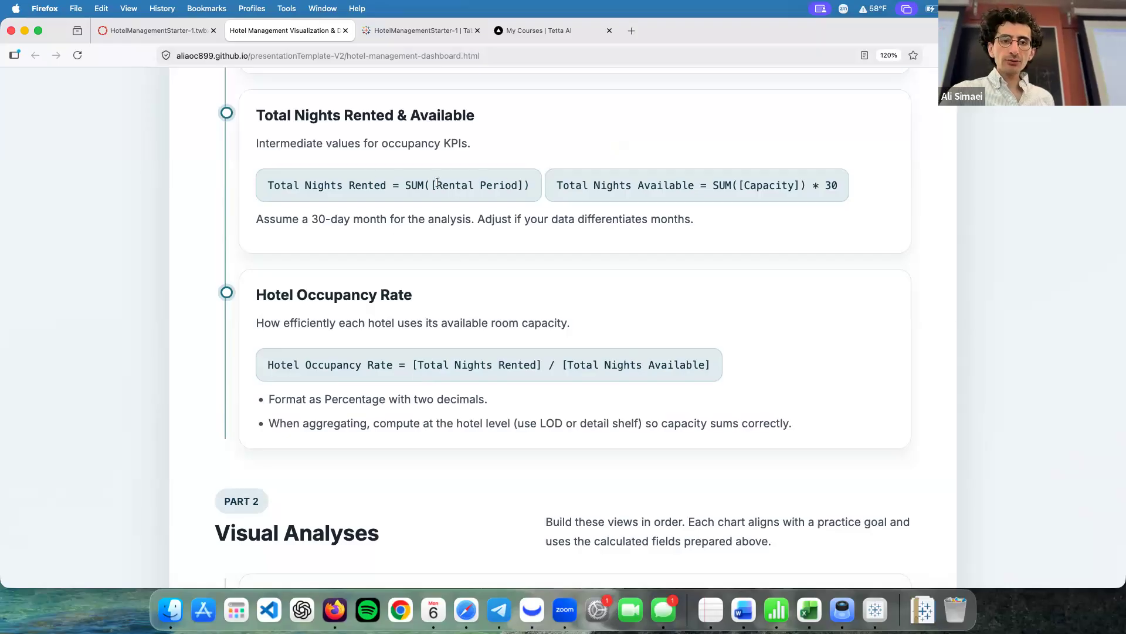
{"action": "key", "text": "ctrl+Right"}
{"action": "scroll", "coordinate": [104, 418], "scroll_direction": "down", "scroll_amount": 1}
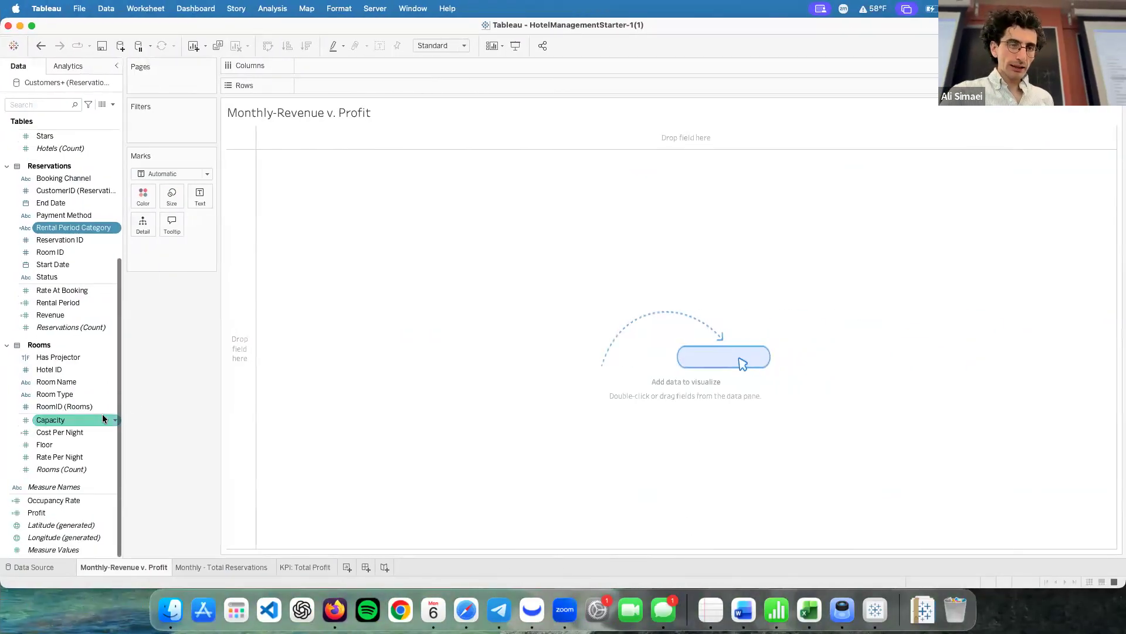
{"action": "left_click", "coordinate": [117, 500]}
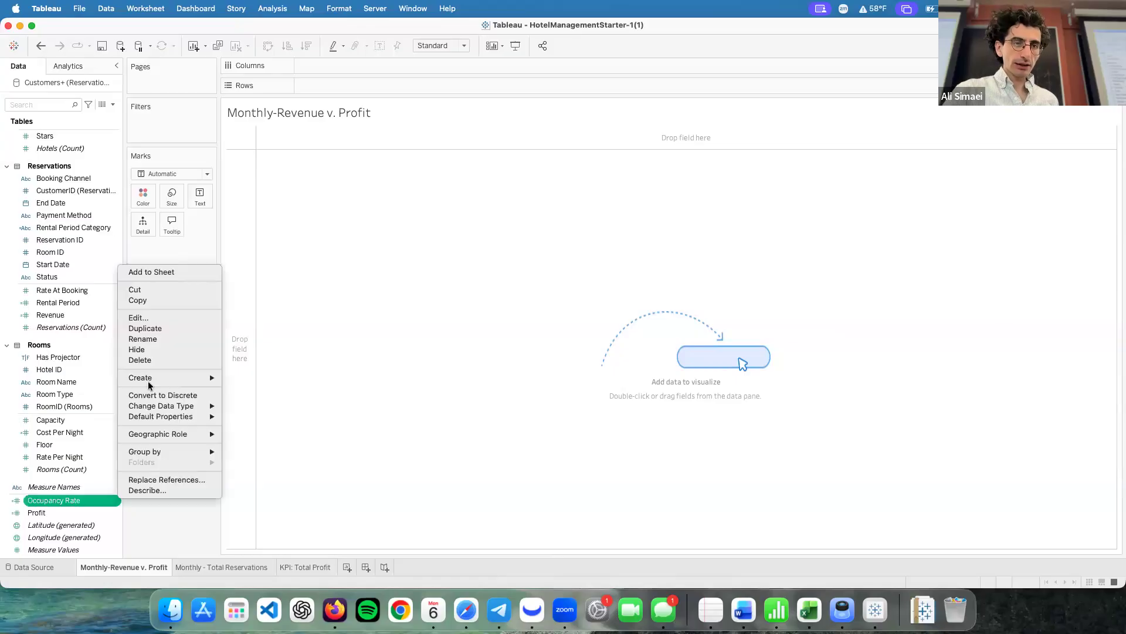
{"action": "left_click", "coordinate": [176, 318]}
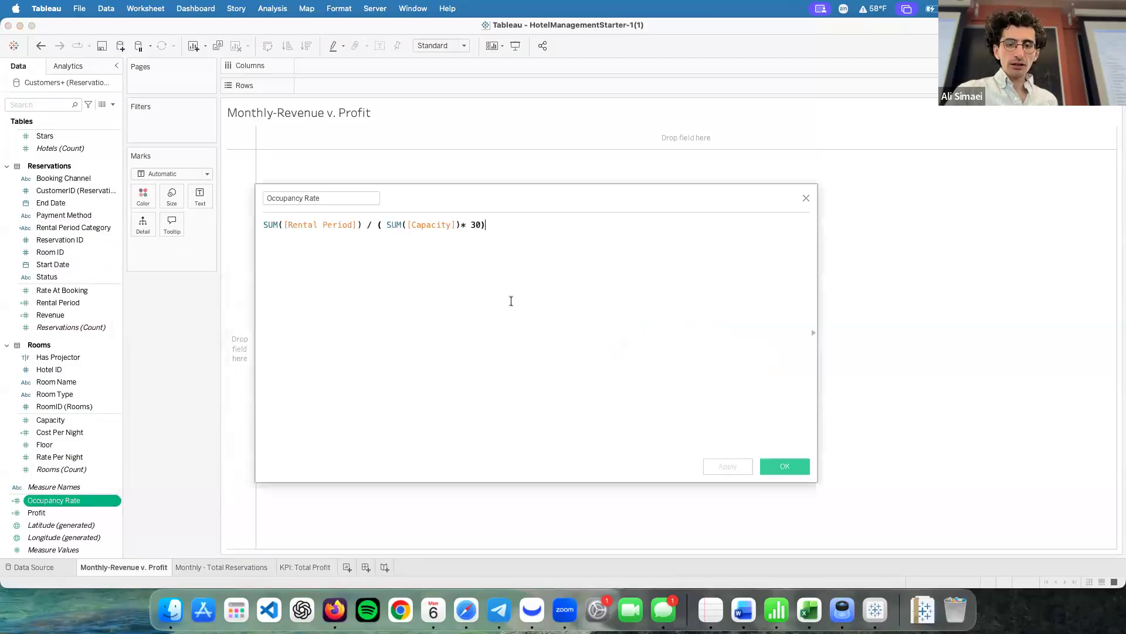
{"action": "scroll", "coordinate": [511, 301], "scroll_direction": "up", "scroll_amount": 10}
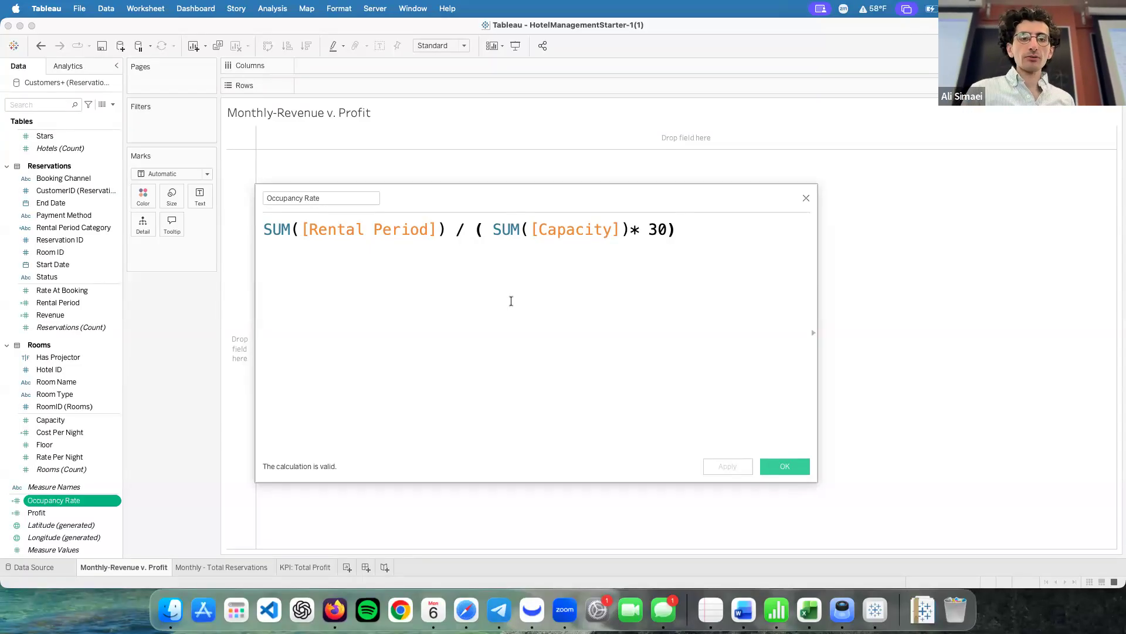
- Compare the Occupancy Rate formula with the browser's Total Nights Rented and Total Nights Available definitions, and close the calculation in Tableau
{"action": "key", "text": "ctrl+Left"}
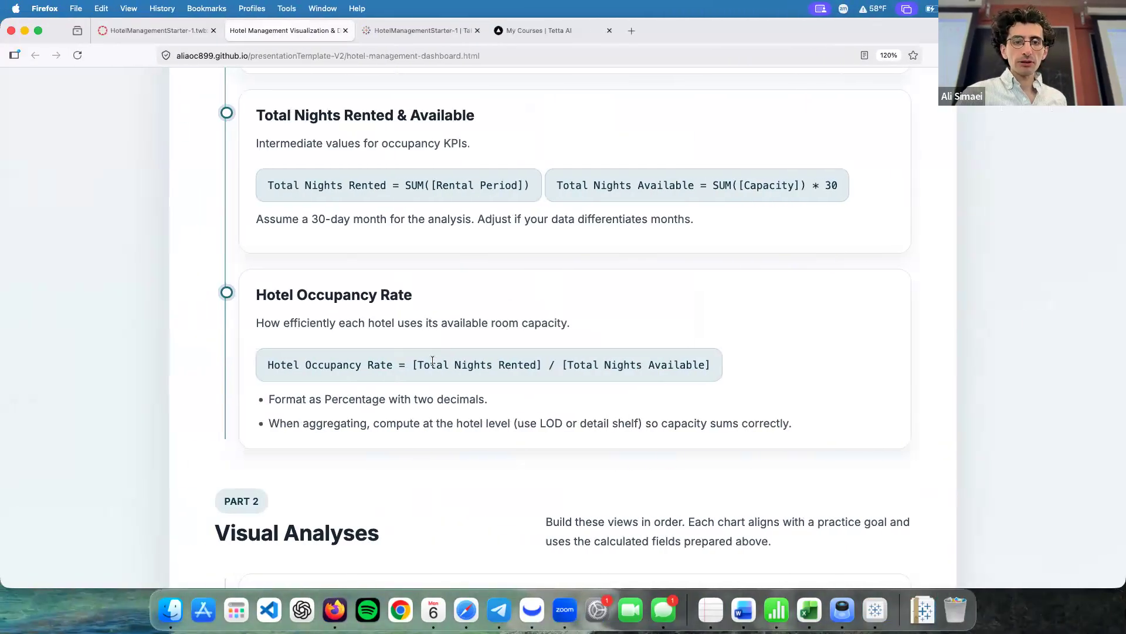
{"action": "left_click_drag", "start_coordinate": [417, 366], "coordinate": [548, 365]}
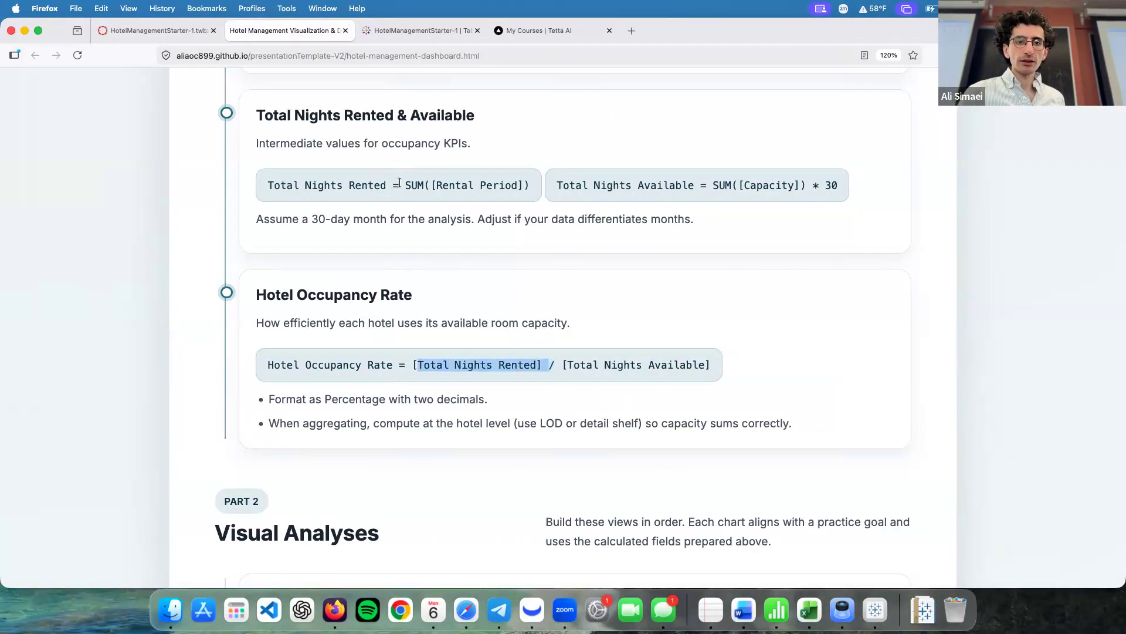
{"action": "left_click_drag", "start_coordinate": [403, 185], "coordinate": [522, 186]}
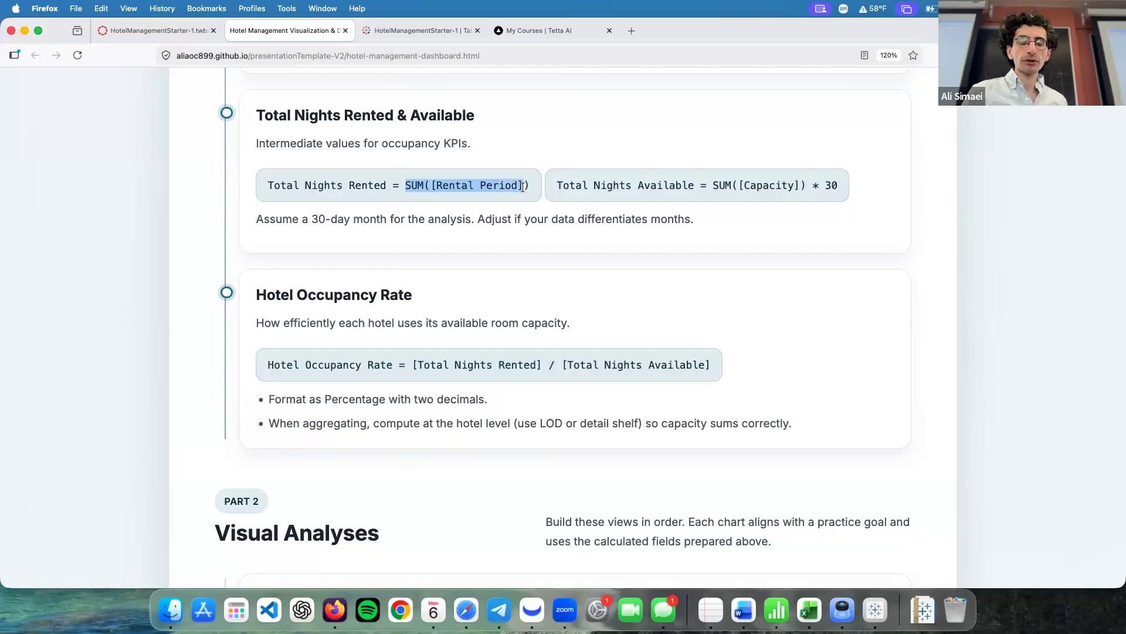
{"action": "left_click", "coordinate": [576, 352]}
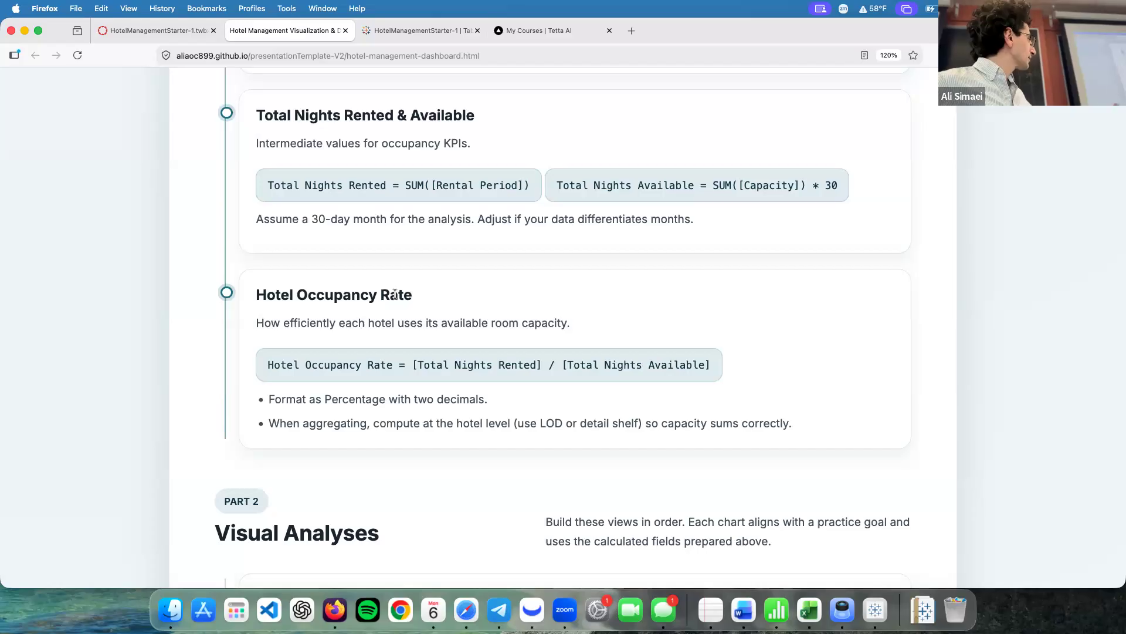
{"action": "key", "text": "ctrl+Right"}
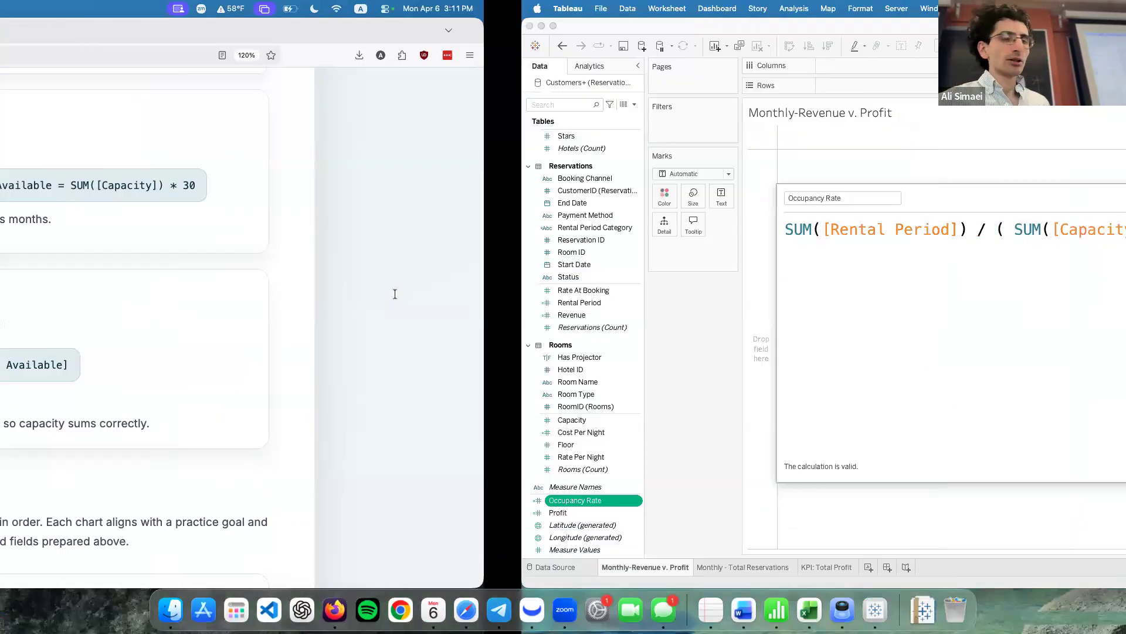
{"action": "left_click", "coordinate": [785, 466]}
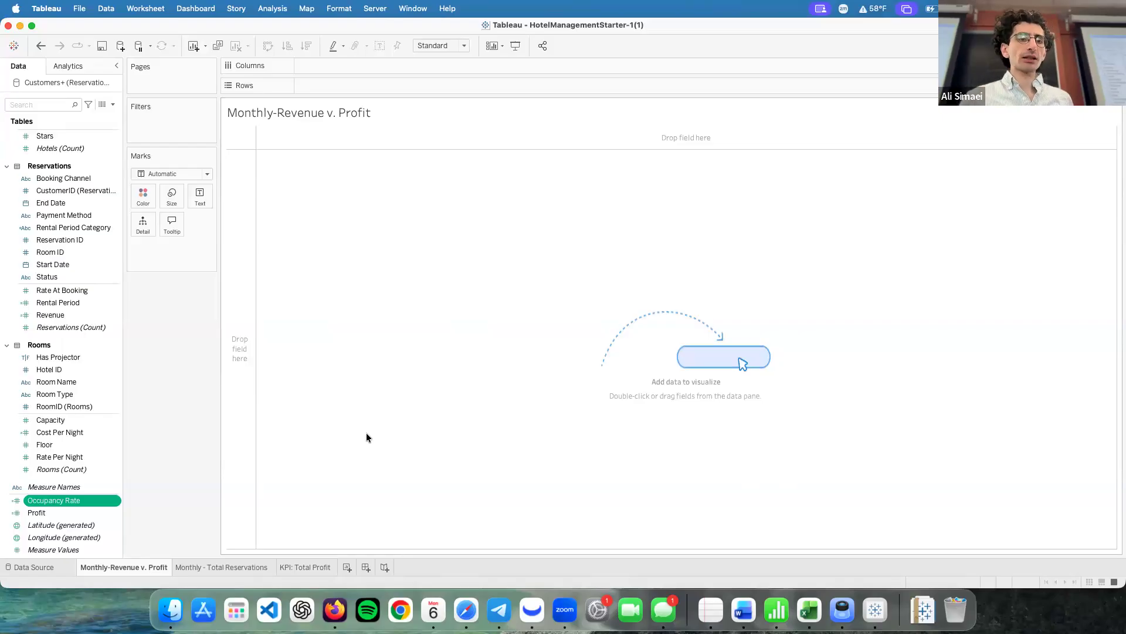
- Following the browser's Revenue vs Profit instructions, build a discrete line chart in Tableau from Start Date, Revenue and Profit
{"action": "key", "text": "ctrl+Left"}
{"action": "scroll", "coordinate": [183, 389], "scroll_direction": "down", "scroll_amount": 2}
{"action": "scroll", "coordinate": [183, 389], "scroll_direction": "down", "scroll_amount": 5}
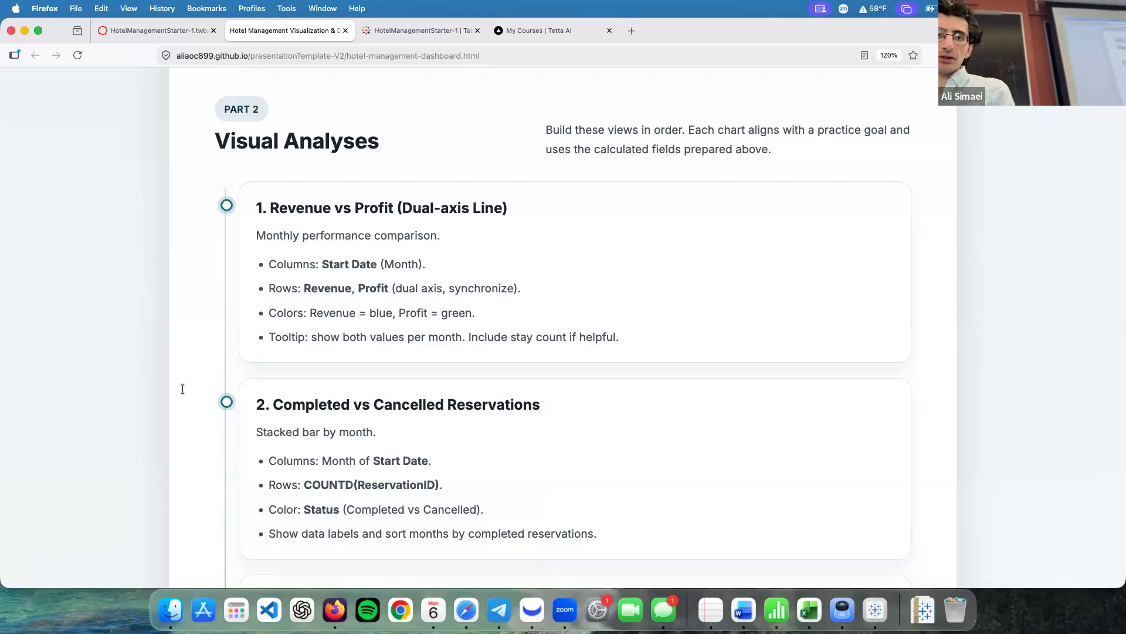
{"action": "key", "text": "super+Tab"}
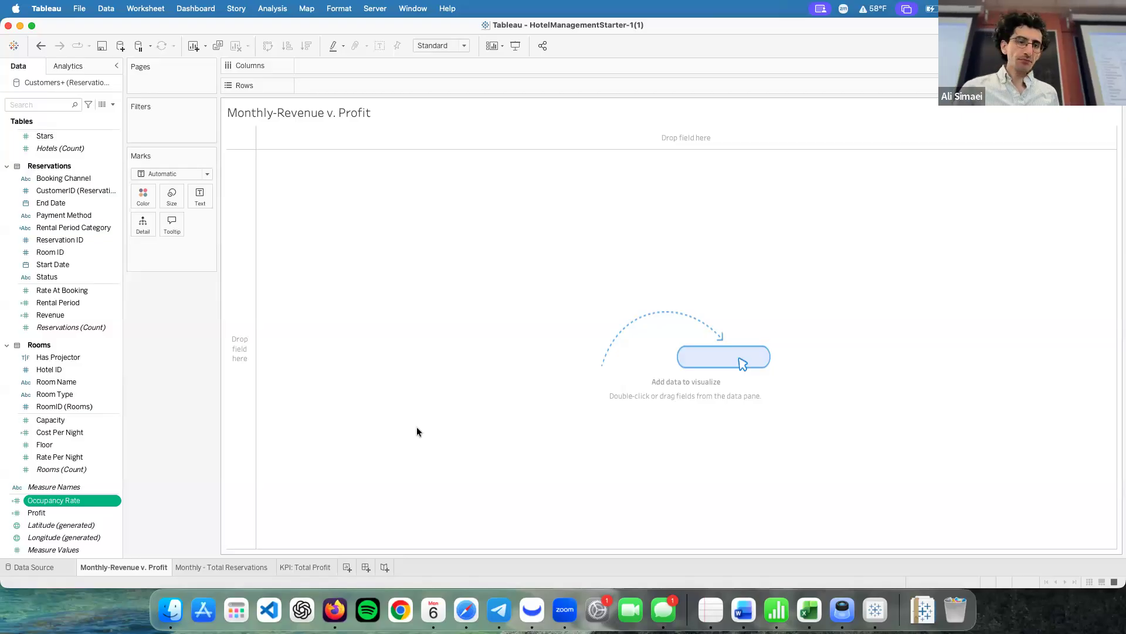
{"action": "scroll", "coordinate": [64, 281], "scroll_direction": "up", "scroll_amount": 1}
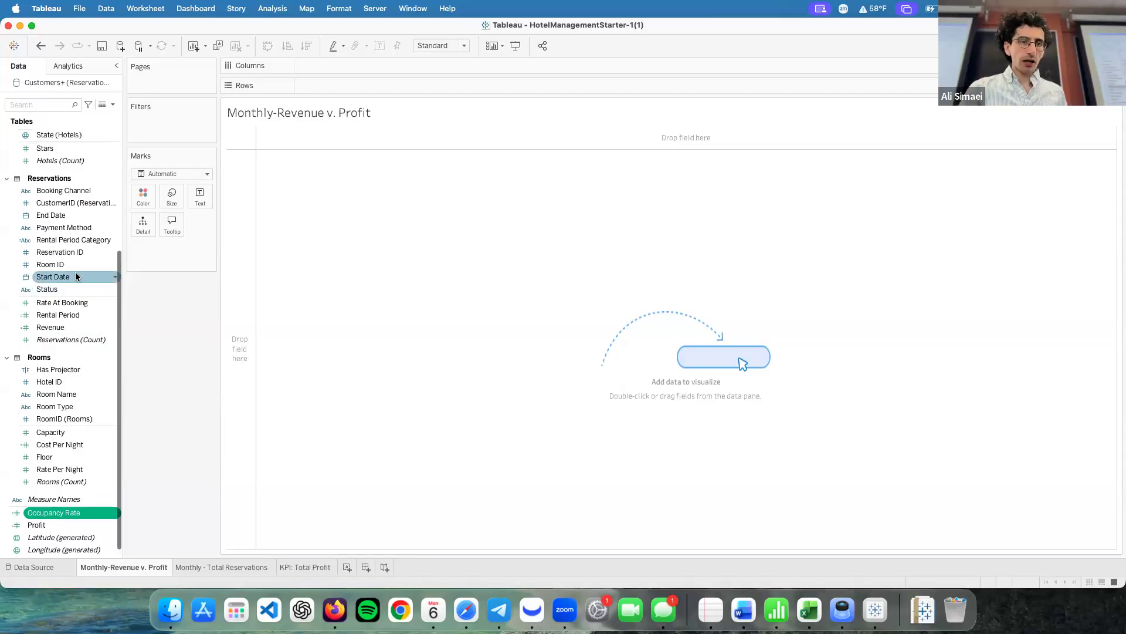
{"action": "left_click", "coordinate": [83, 277]}
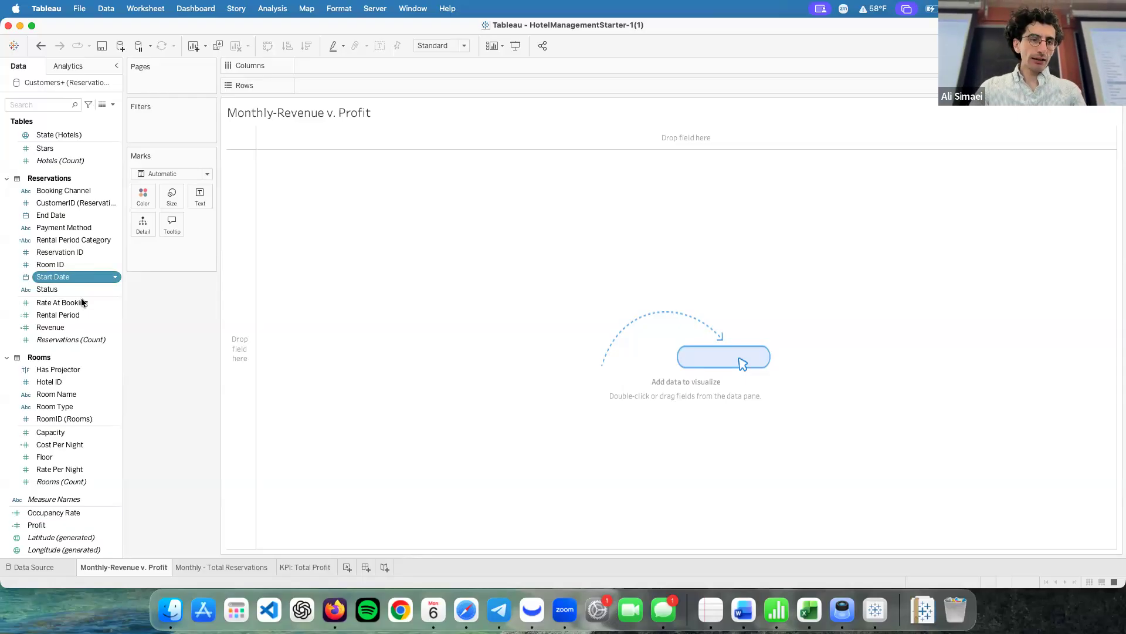
{"action": "left_click", "coordinate": [83, 327], "text": "super"}
{"action": "left_click", "coordinate": [84, 524], "text": "super"}
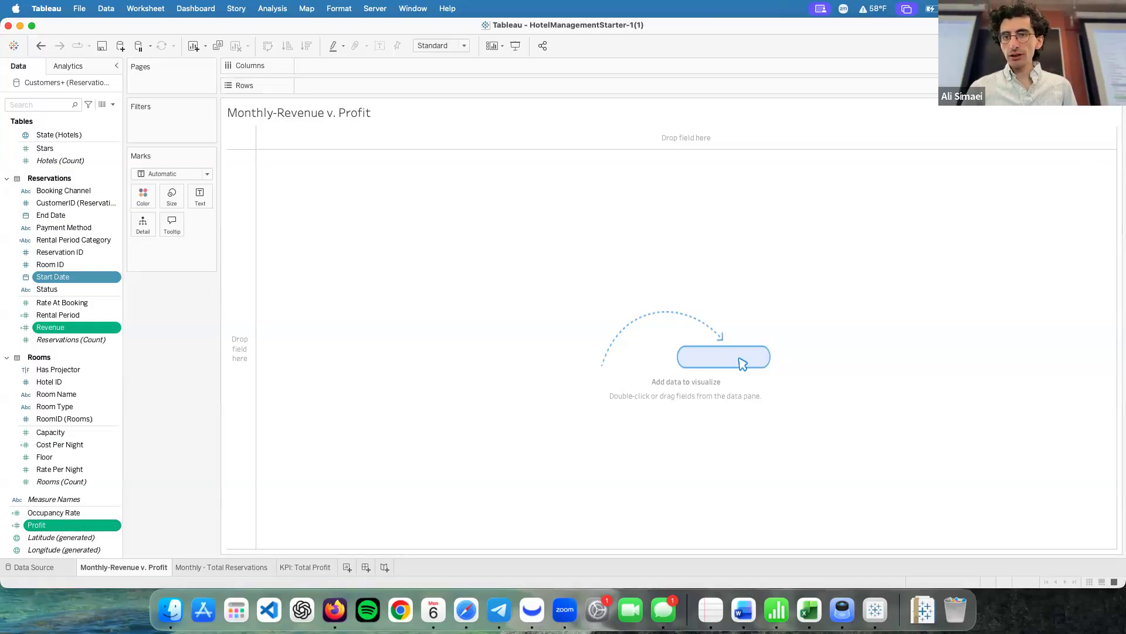
{"action": "left_click", "coordinate": [1099, 46]}
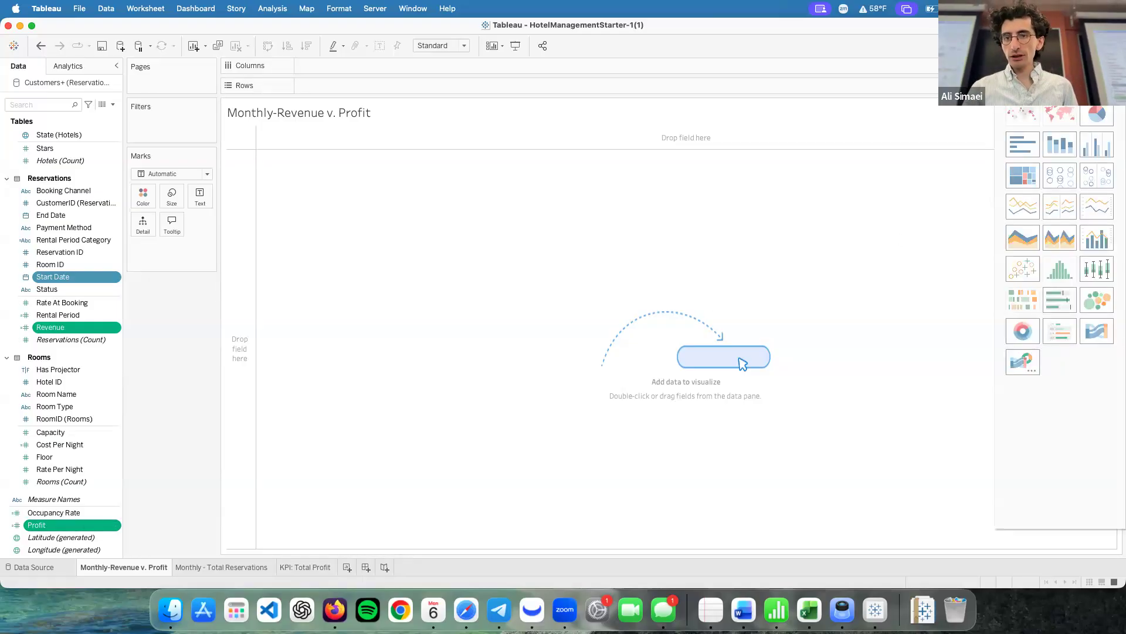
{"action": "left_click", "coordinate": [1065, 209]}
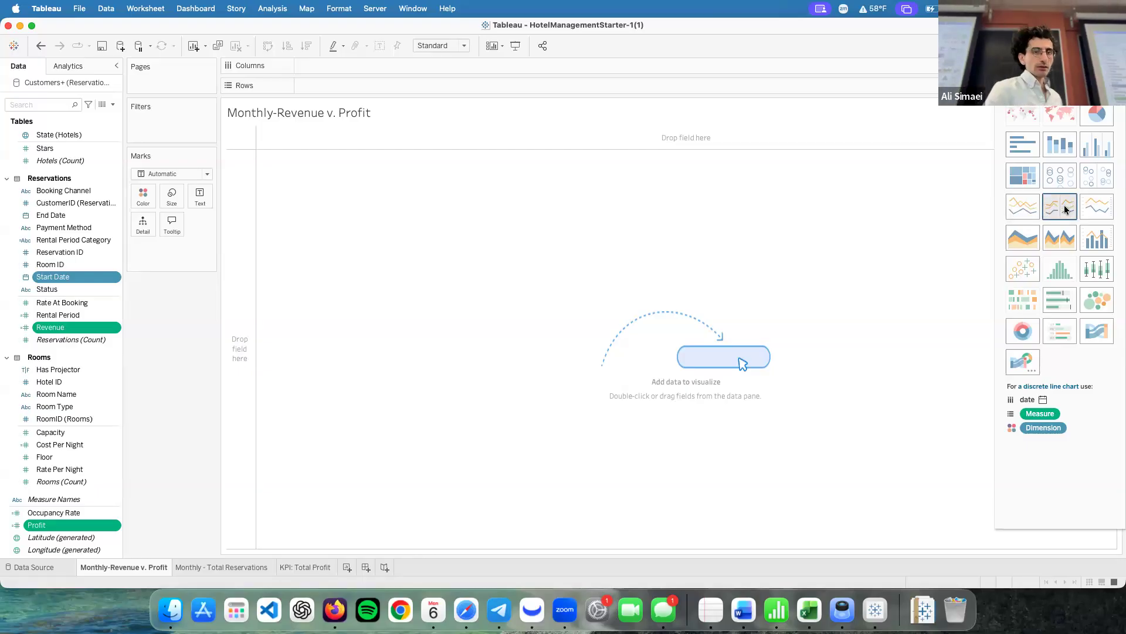
{"action": "left_click", "coordinate": [1065, 210]}
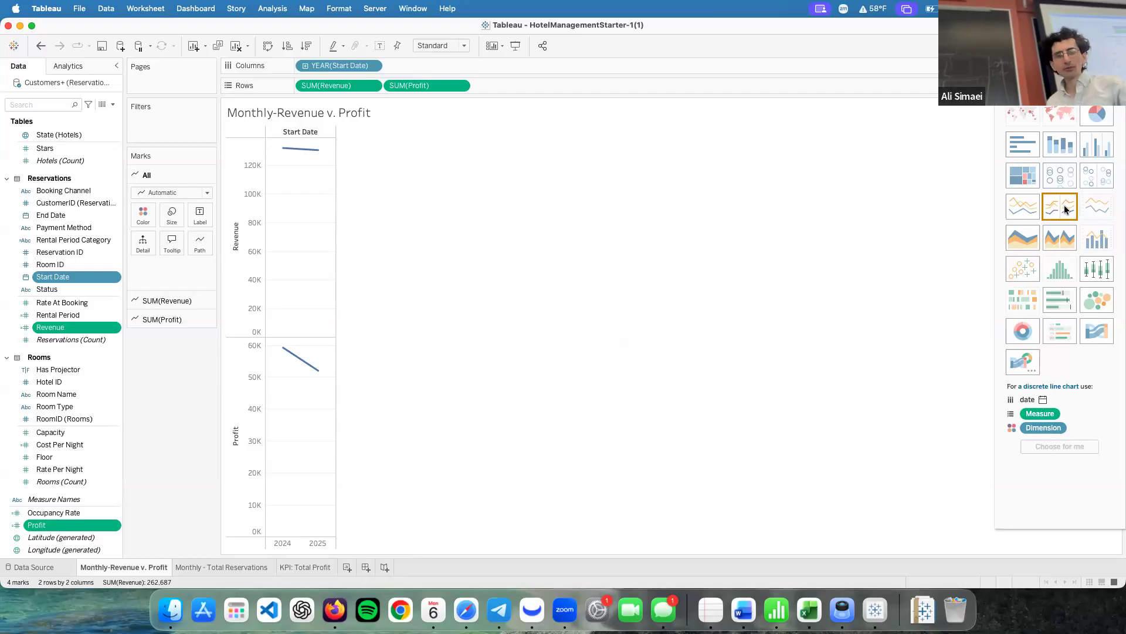
- Show Start Date by discrete month and combine the Revenue and Profit lines into one dual-axis chart
{"action": "left_click", "coordinate": [376, 65]}
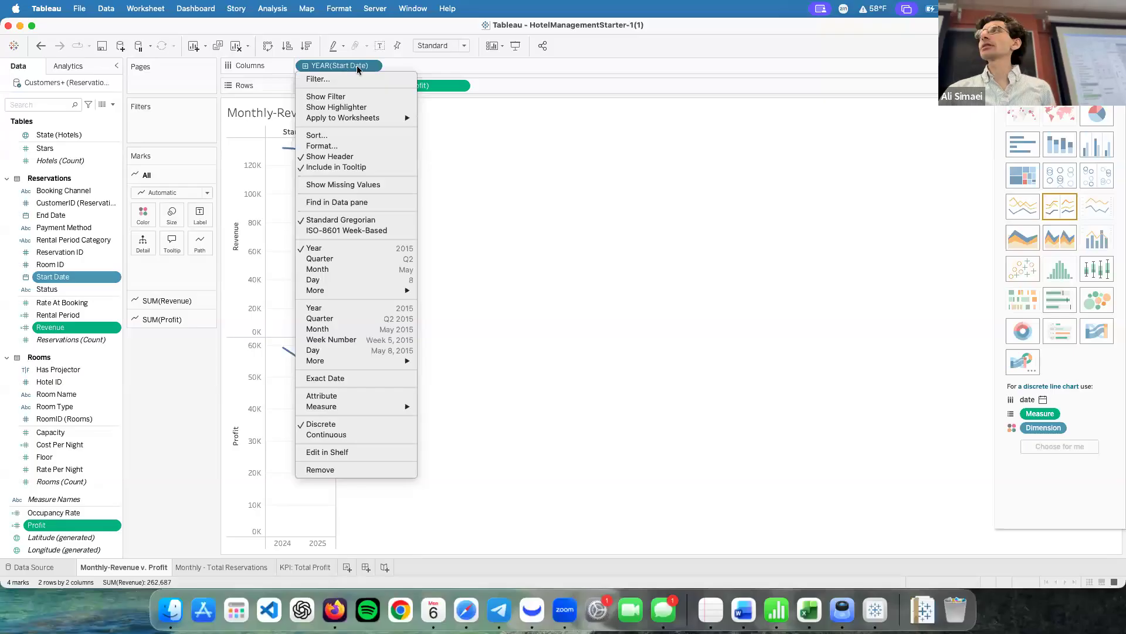
{"action": "left_click", "coordinate": [364, 271]}
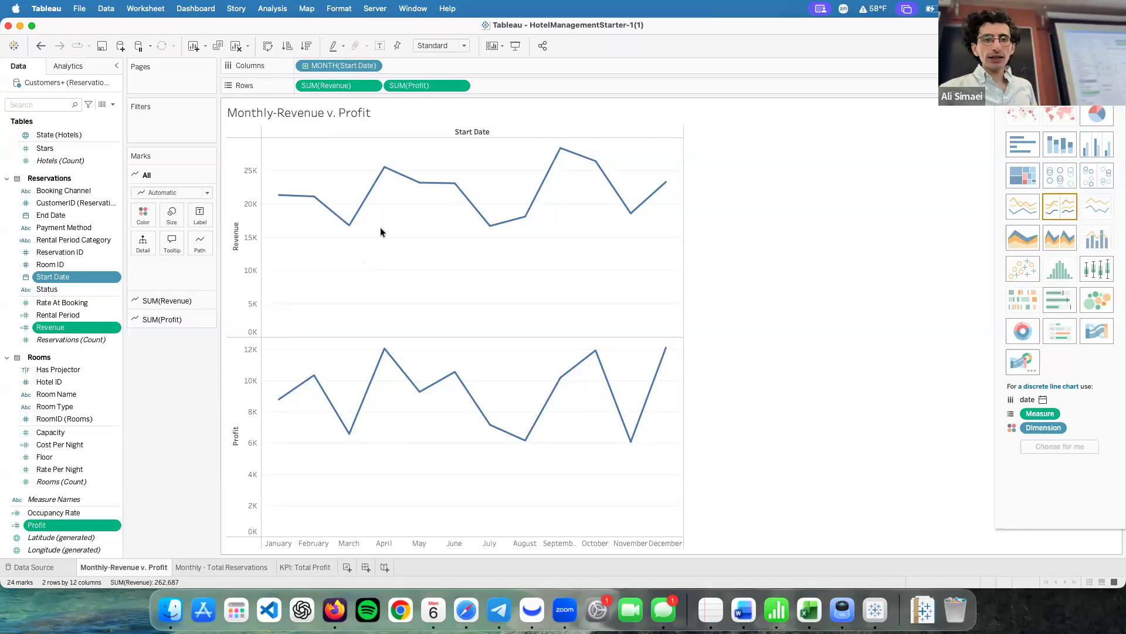
{"action": "left_click", "coordinate": [461, 87]}
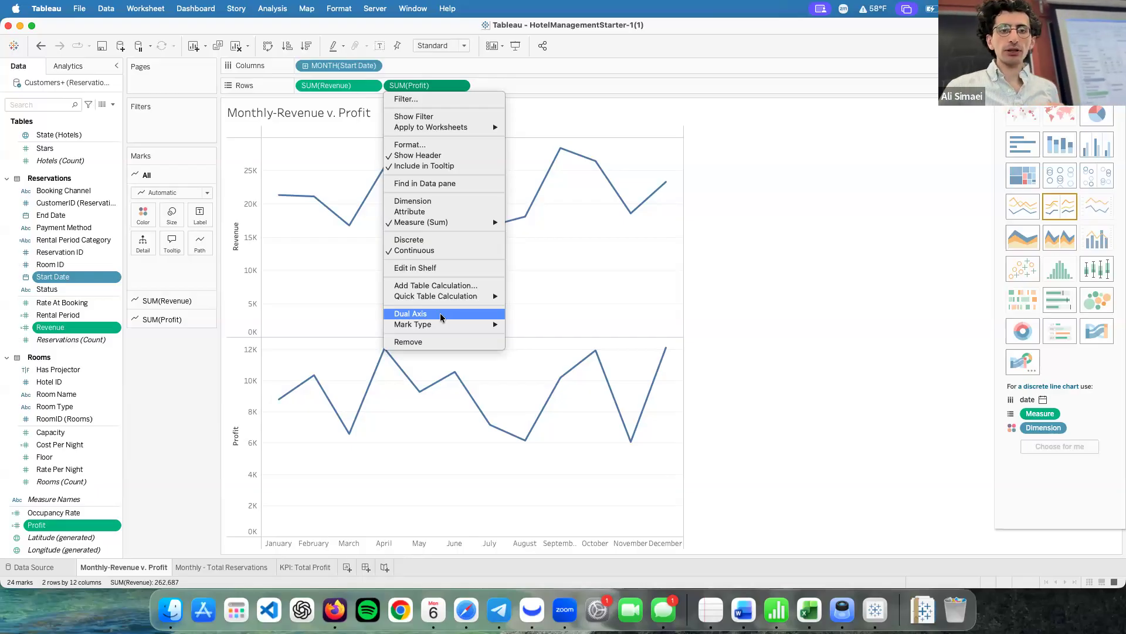
{"action": "left_click", "coordinate": [461, 92]}
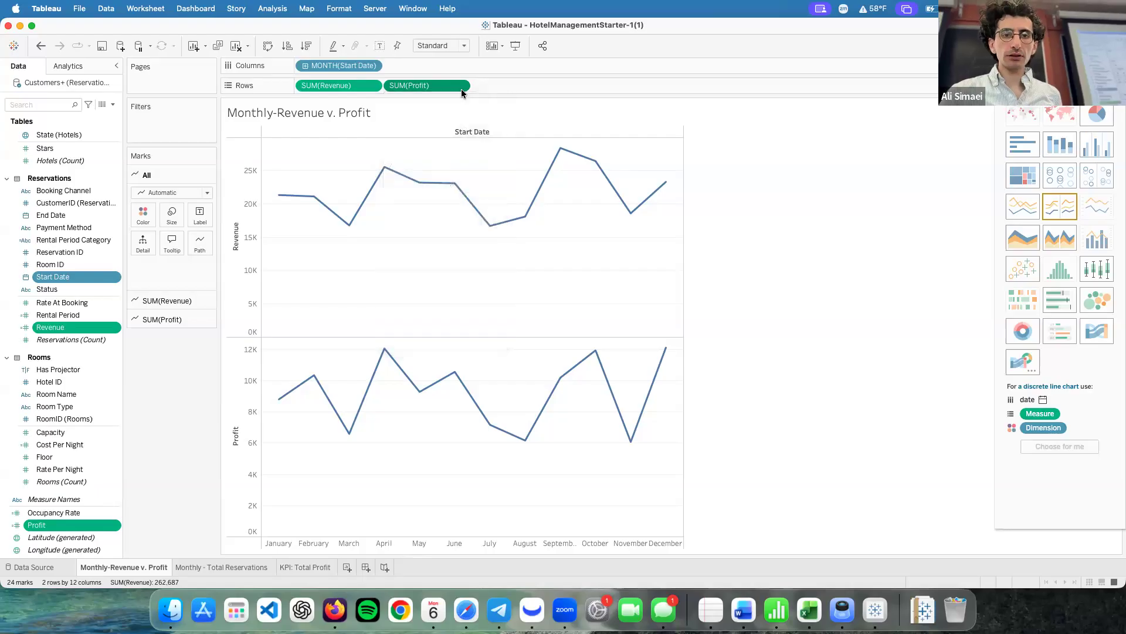
{"action": "left_click", "coordinate": [457, 87]}
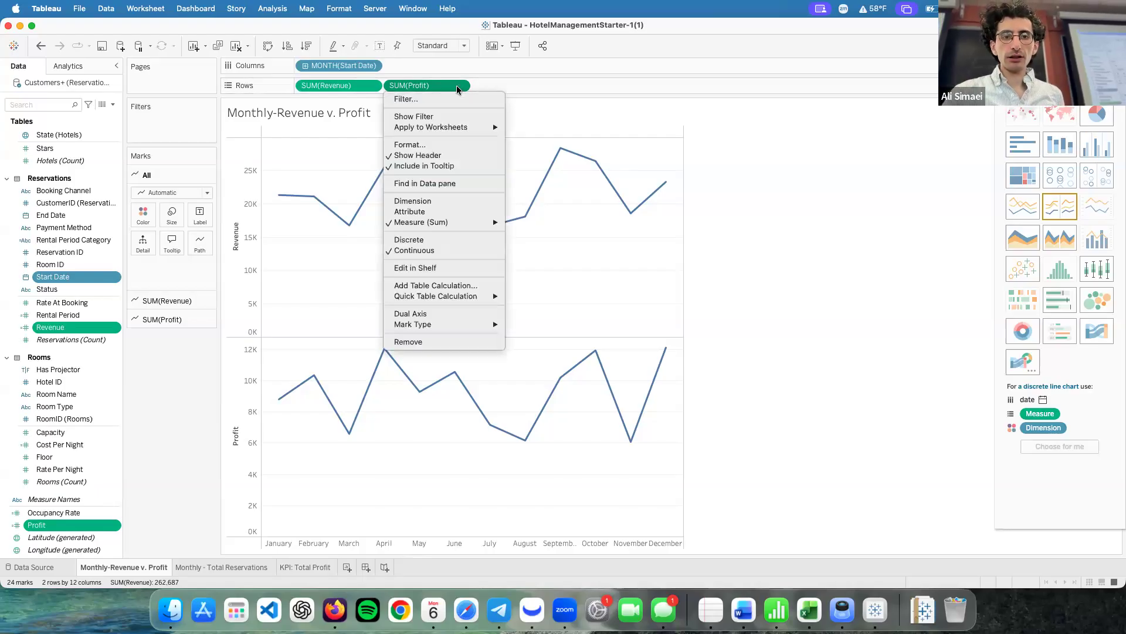
{"action": "left_click", "coordinate": [490, 315]}
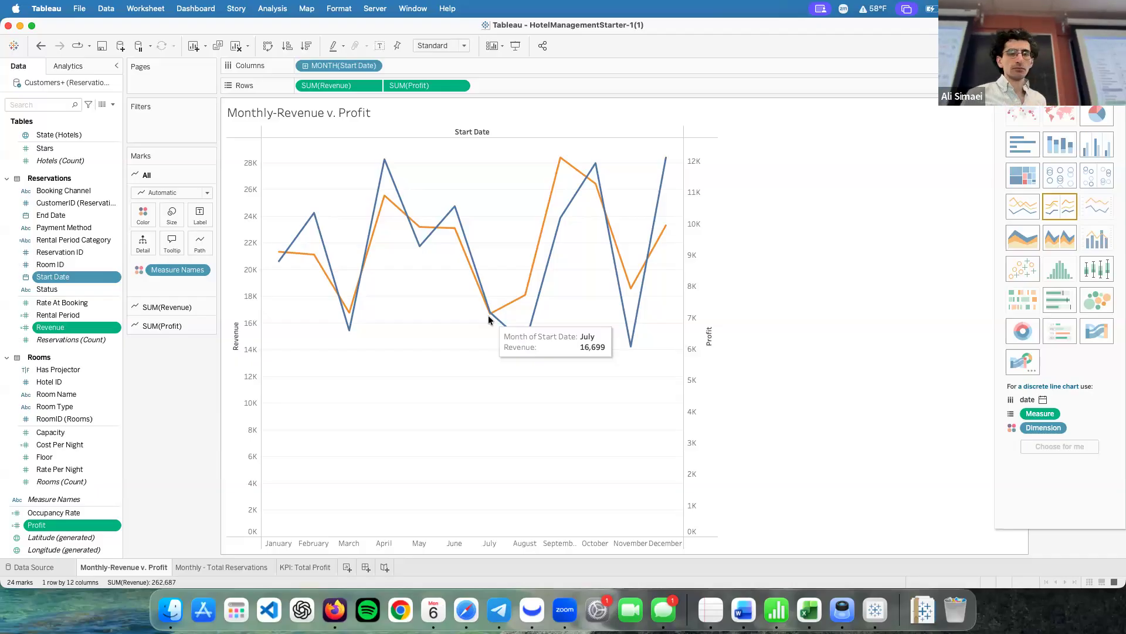
- Try synchronizing the Profit axis with the Revenue axis, and undo the change
{"action": "left_click", "coordinate": [701, 206]}
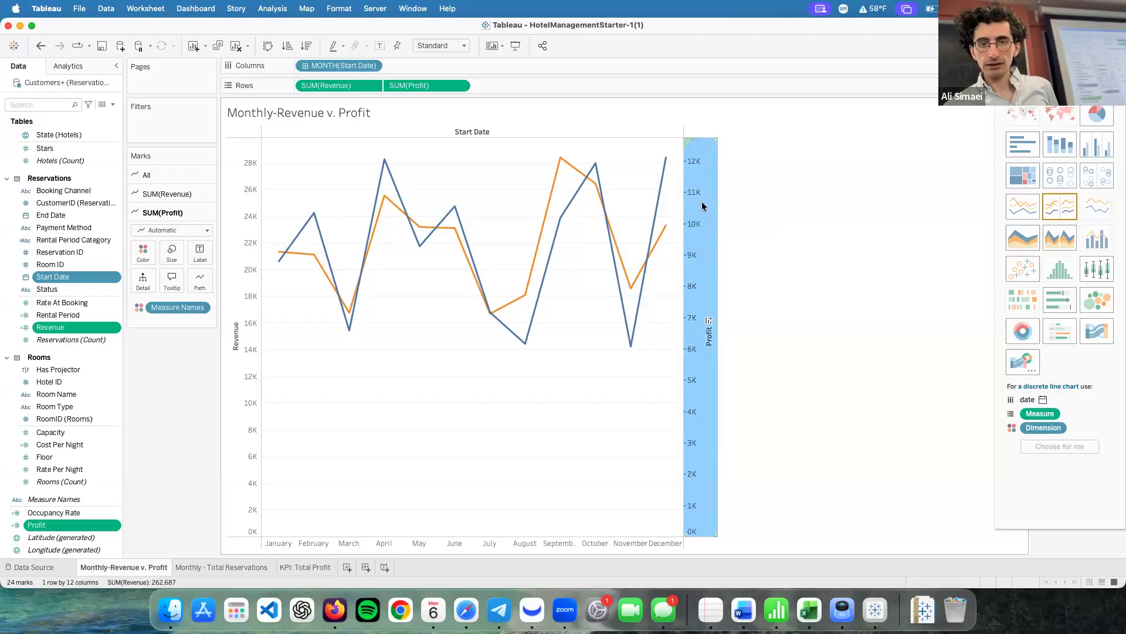
{"action": "right_click", "coordinate": [702, 206]}
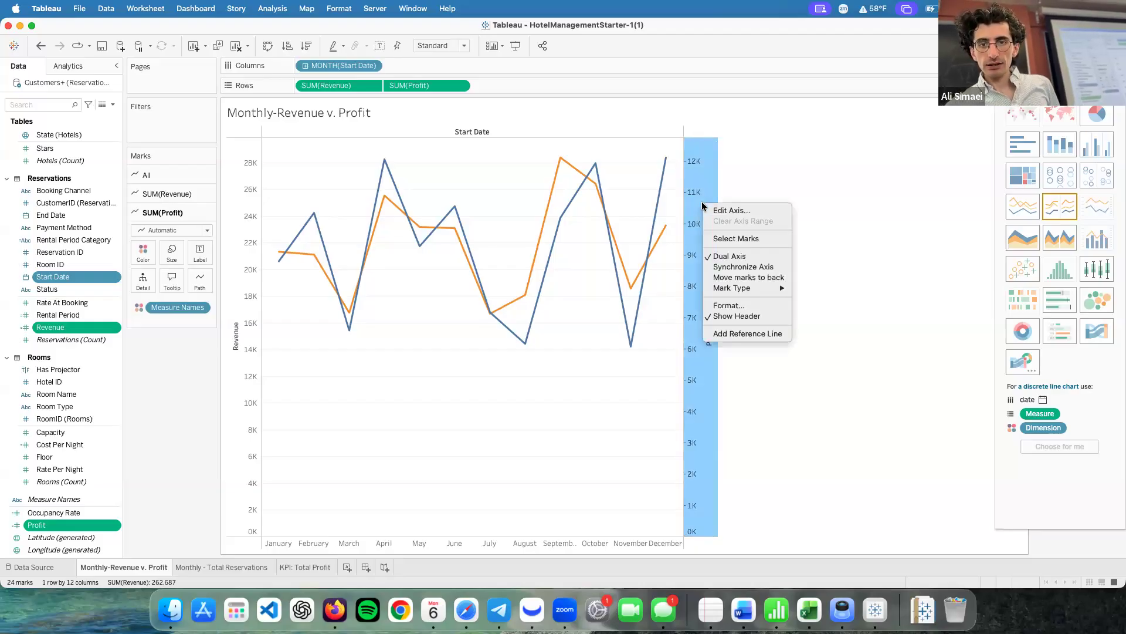
{"action": "left_click", "coordinate": [772, 268]}
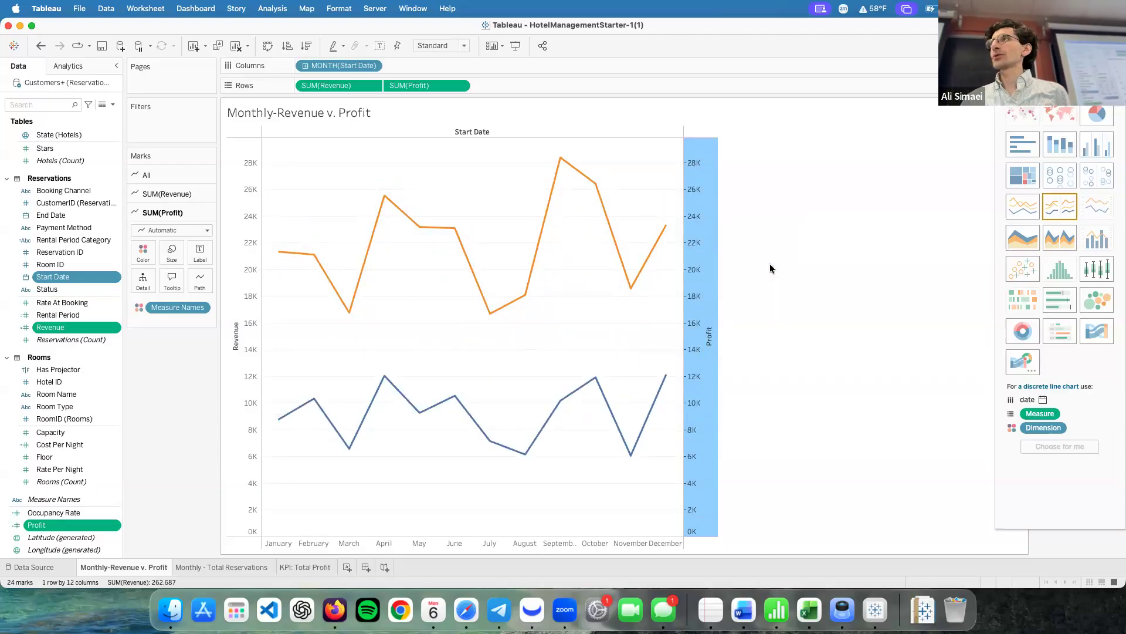
{"action": "key", "text": "super+z"}
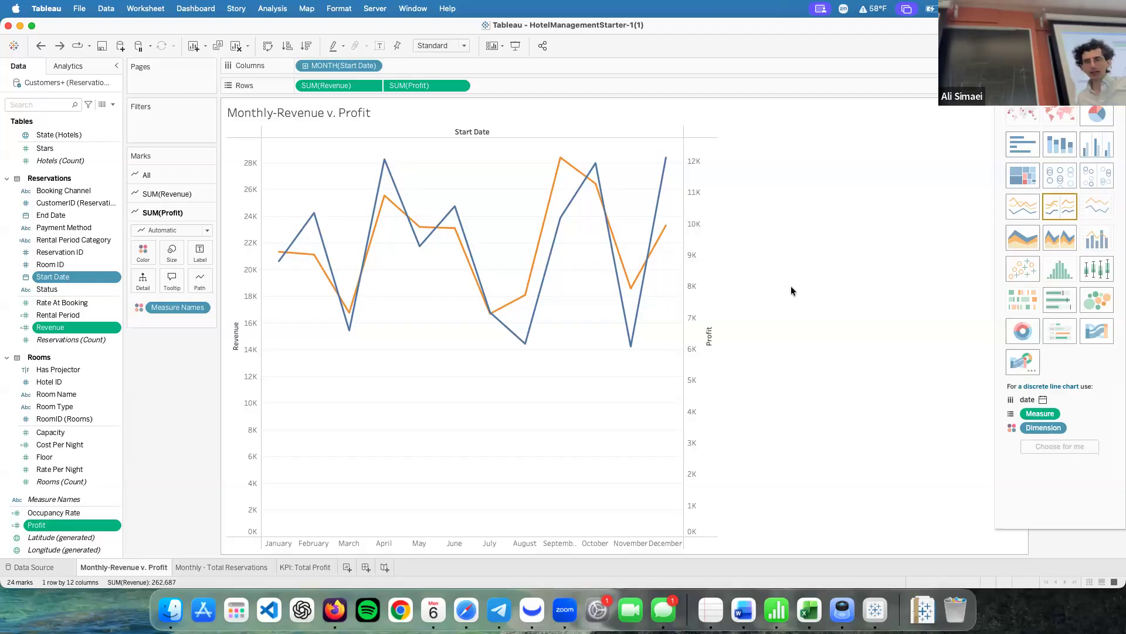
- Synchronize the Profit axis with the Revenue axis and hide the chart type suggestions
{"action": "right_click", "coordinate": [699, 205]}
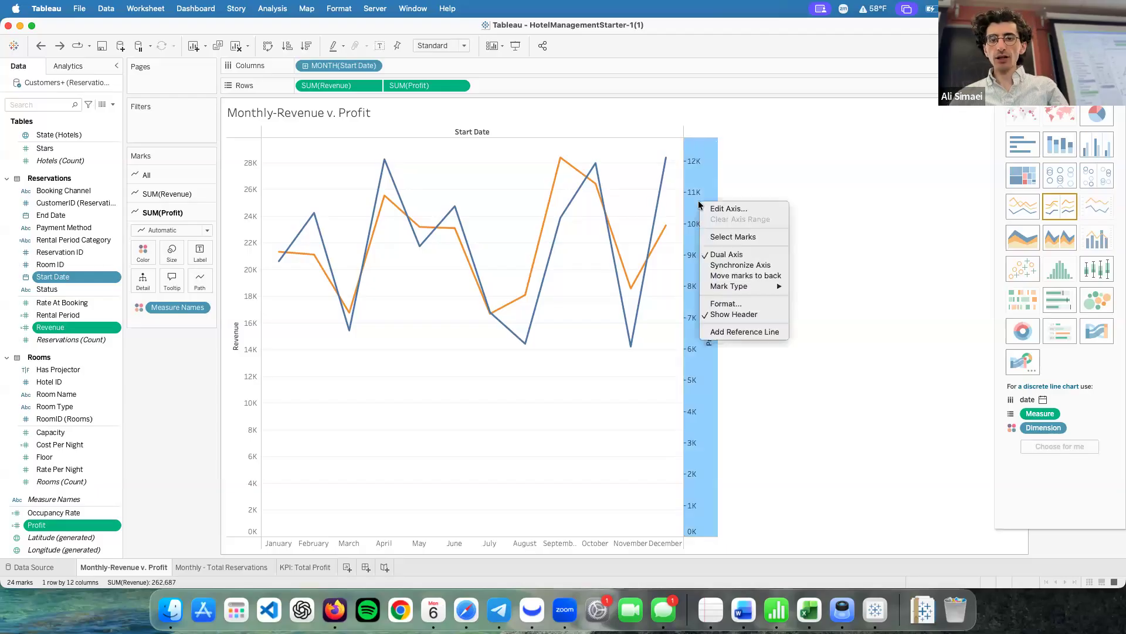
{"action": "left_click", "coordinate": [779, 270]}
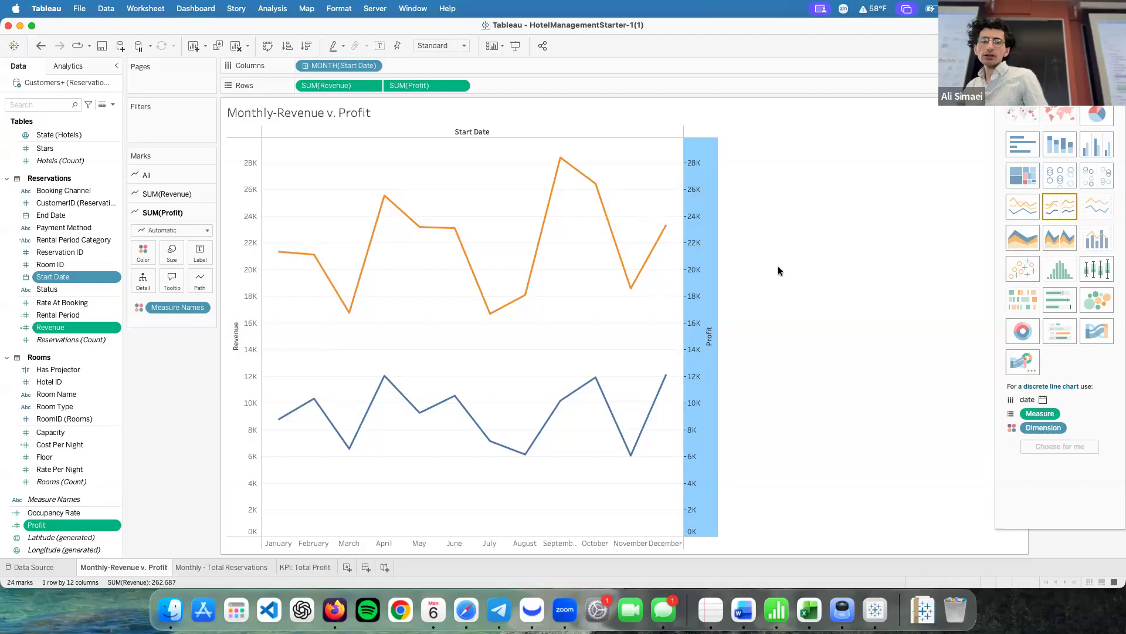
{"action": "left_click", "coordinate": [1096, 46]}
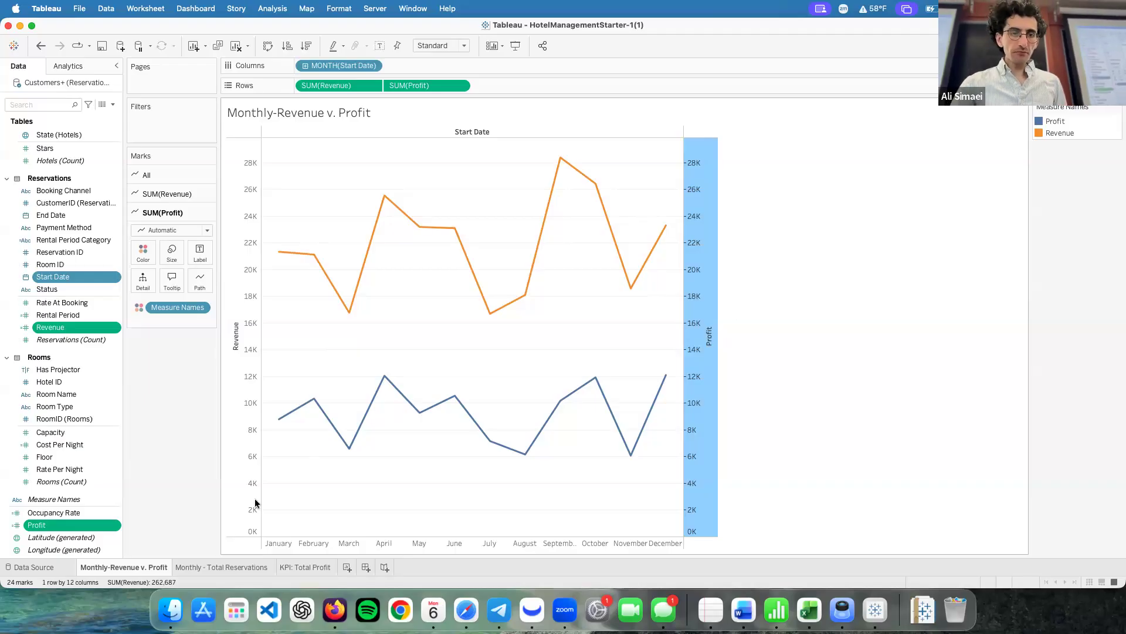
- On the Monthly - Total Reservations sheet, sort the months in descending order and label the bars with the Reservations count
{"action": "left_click", "coordinate": [231, 566]}
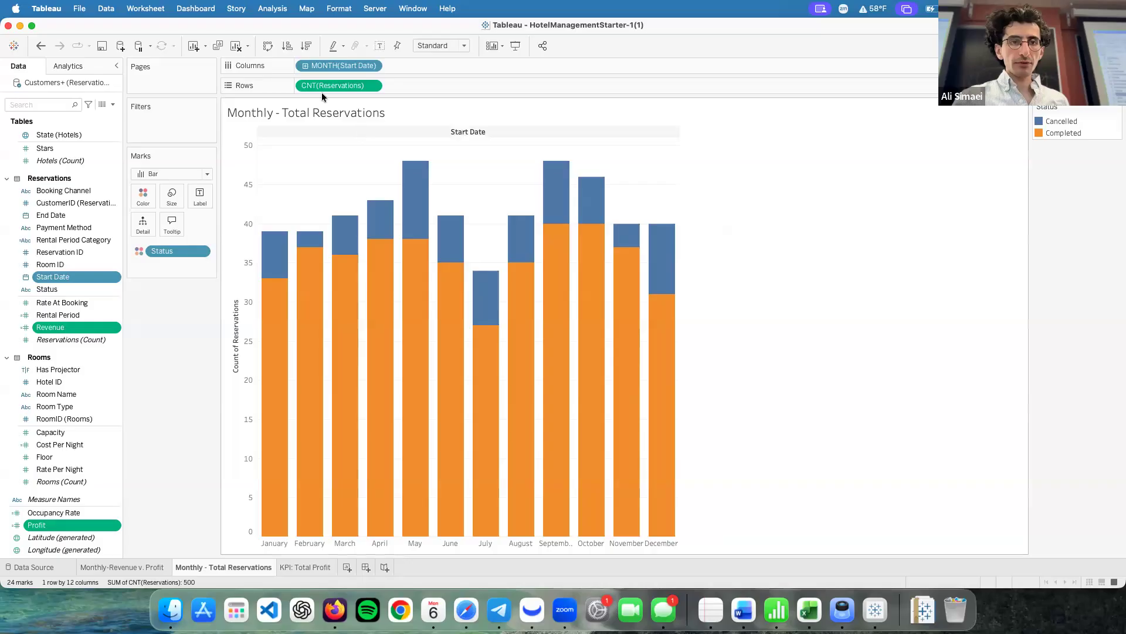
{"action": "left_click", "coordinate": [309, 51]}
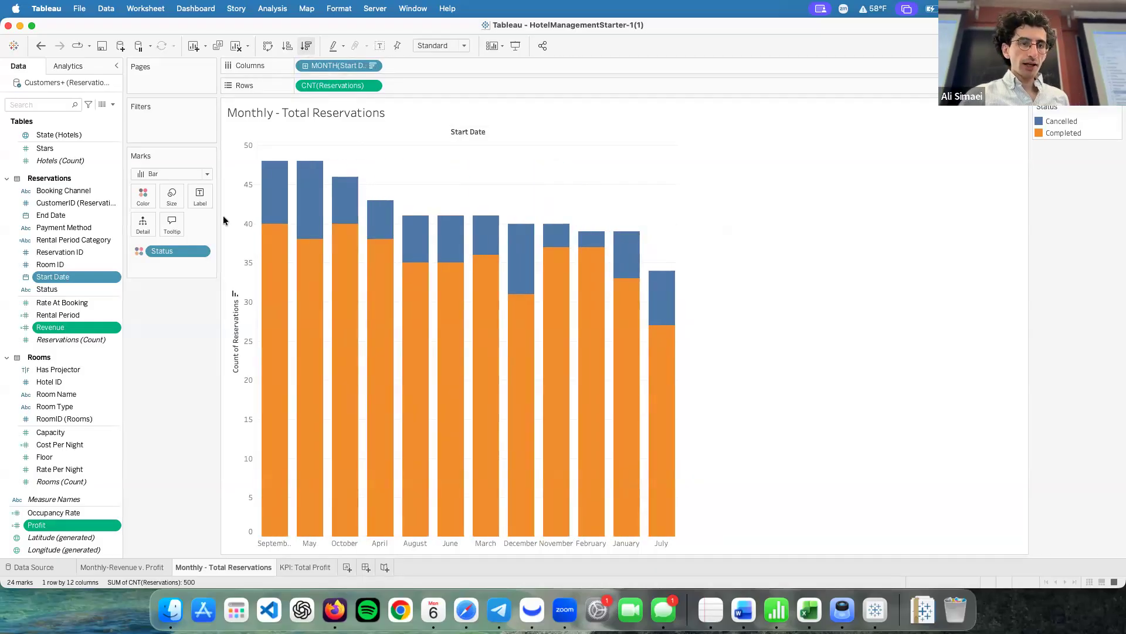
{"action": "left_click", "coordinate": [60, 251]}
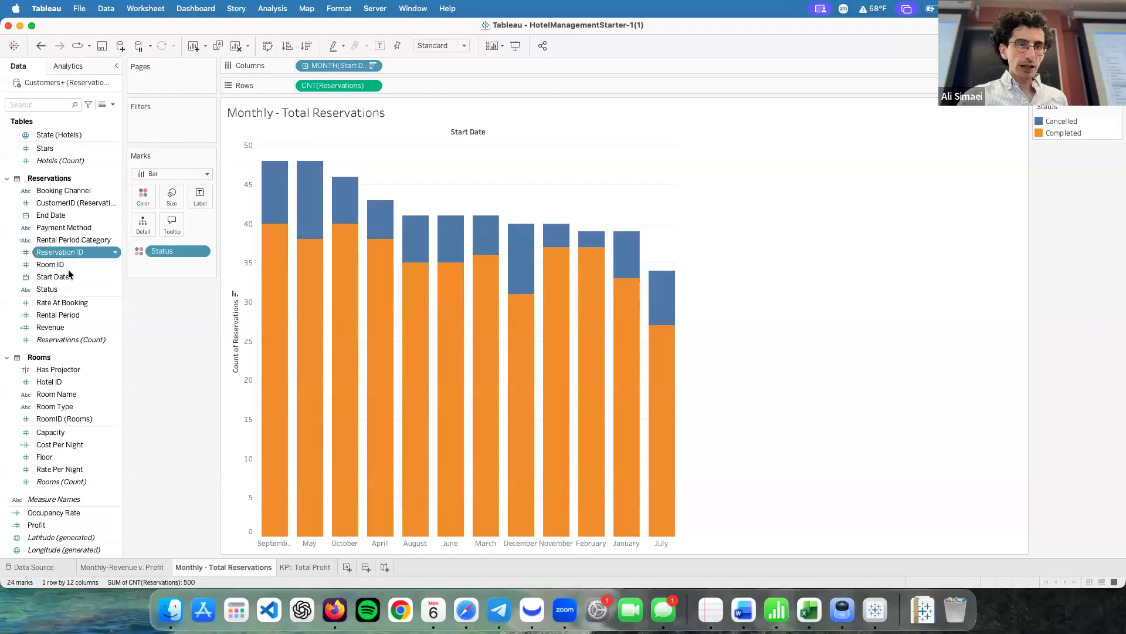
{"action": "left_click", "coordinate": [69, 303]}
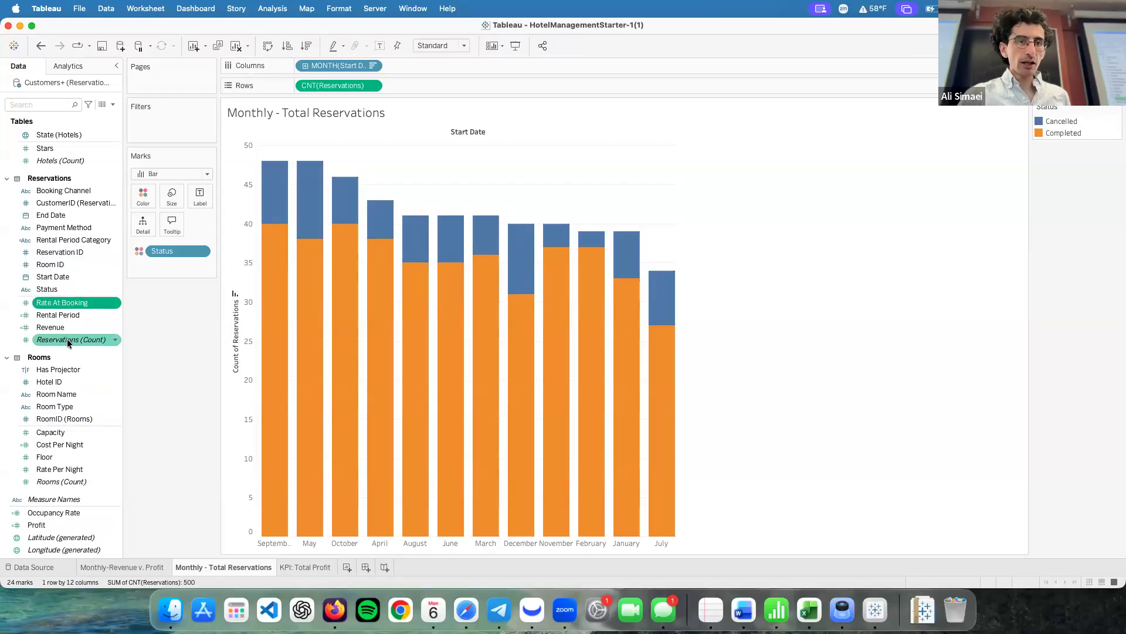
{"action": "left_click", "coordinate": [69, 340]}
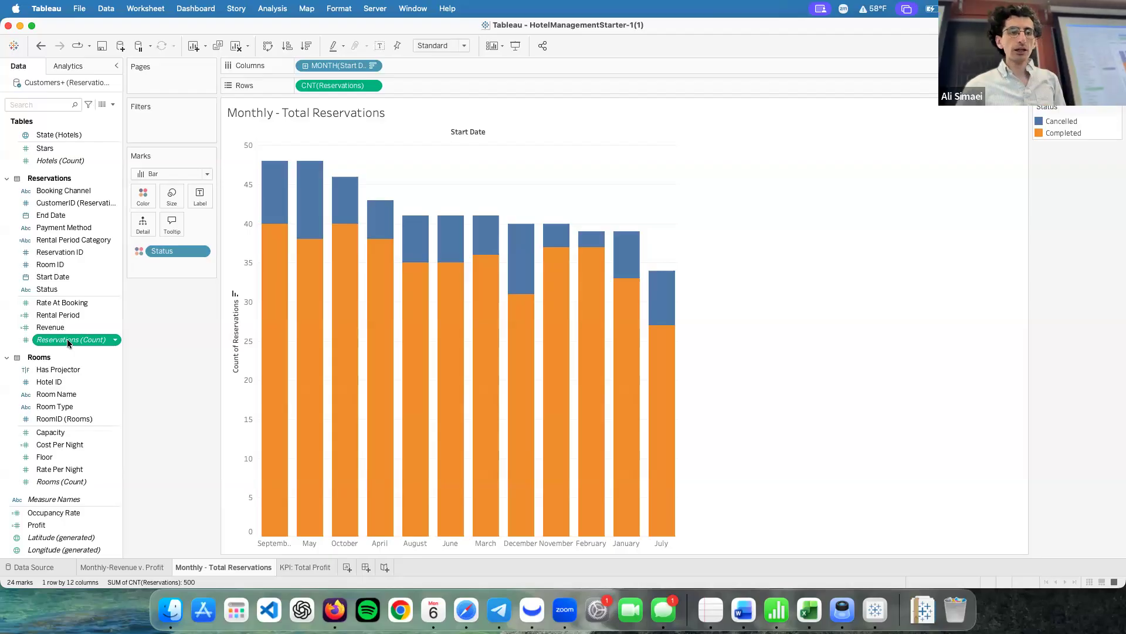
{"action": "left_click_drag", "start_coordinate": [68, 342], "coordinate": [203, 203]}
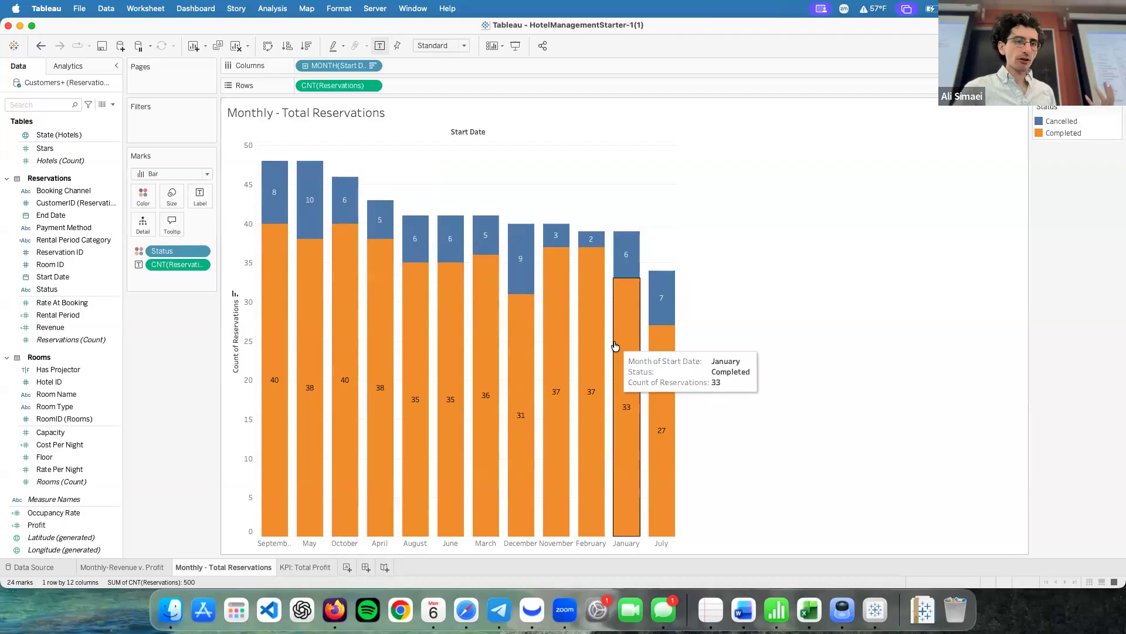
{"action": "left_click", "coordinate": [57, 340]}
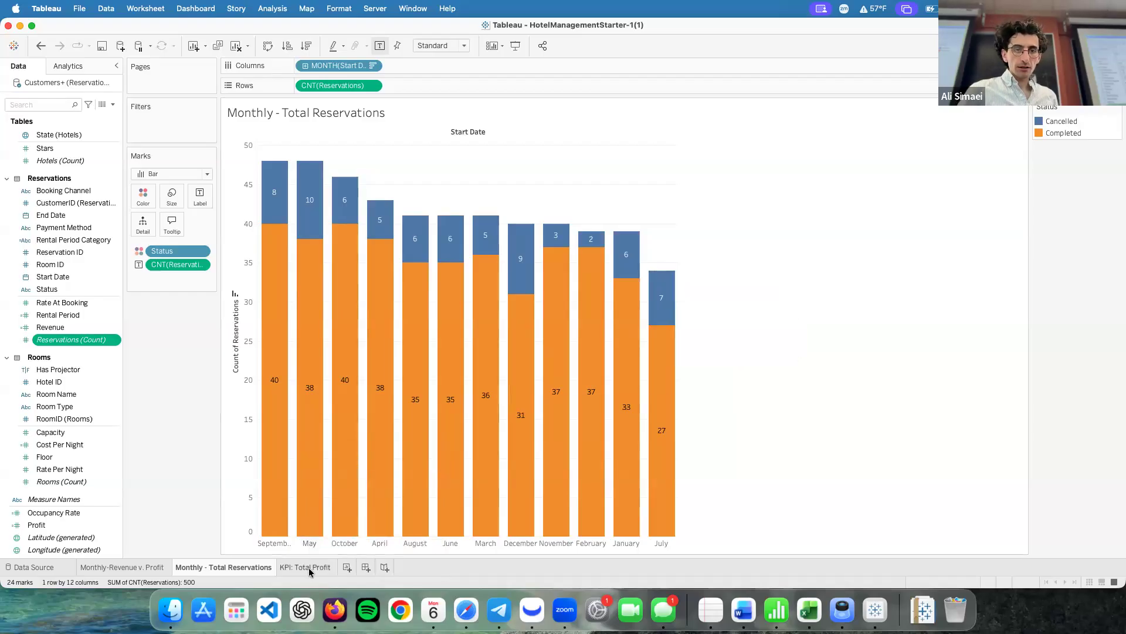
- Read the Top N Rooms (Treemap) instructions in Firefox and add a new worksheet in Tableau
{"action": "key", "text": "ctrl+Left"}
{"action": "scroll", "coordinate": [382, 400], "scroll_direction": "down", "scroll_amount": 2}
{"action": "scroll", "coordinate": [382, 400], "scroll_direction": "down", "scroll_amount": 5}
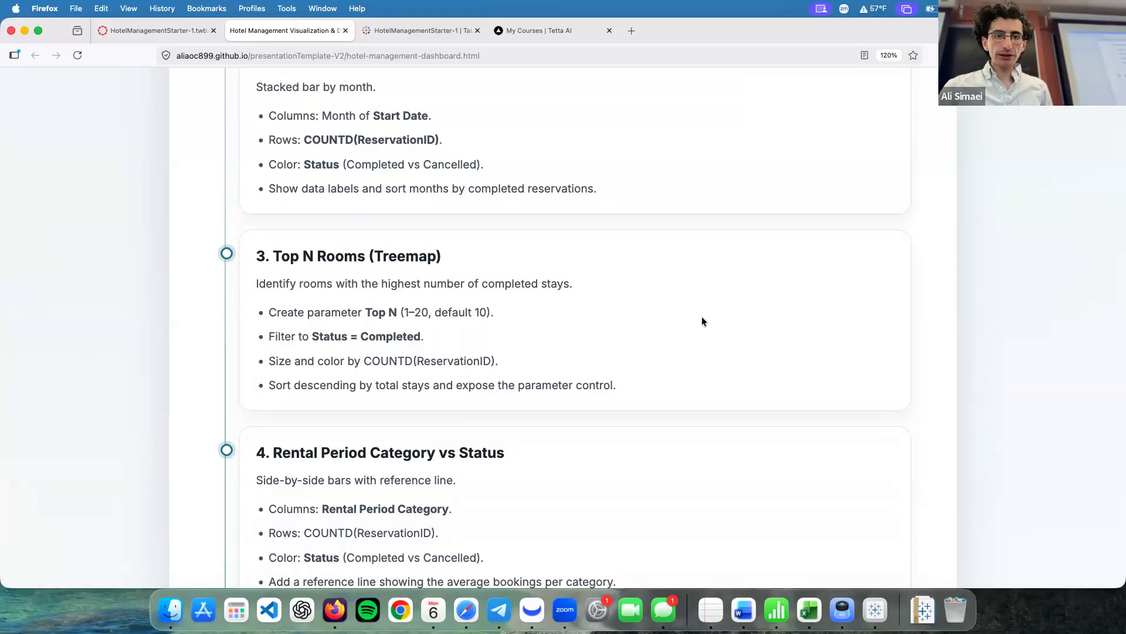
{"action": "key", "text": "ctrl+Right"}
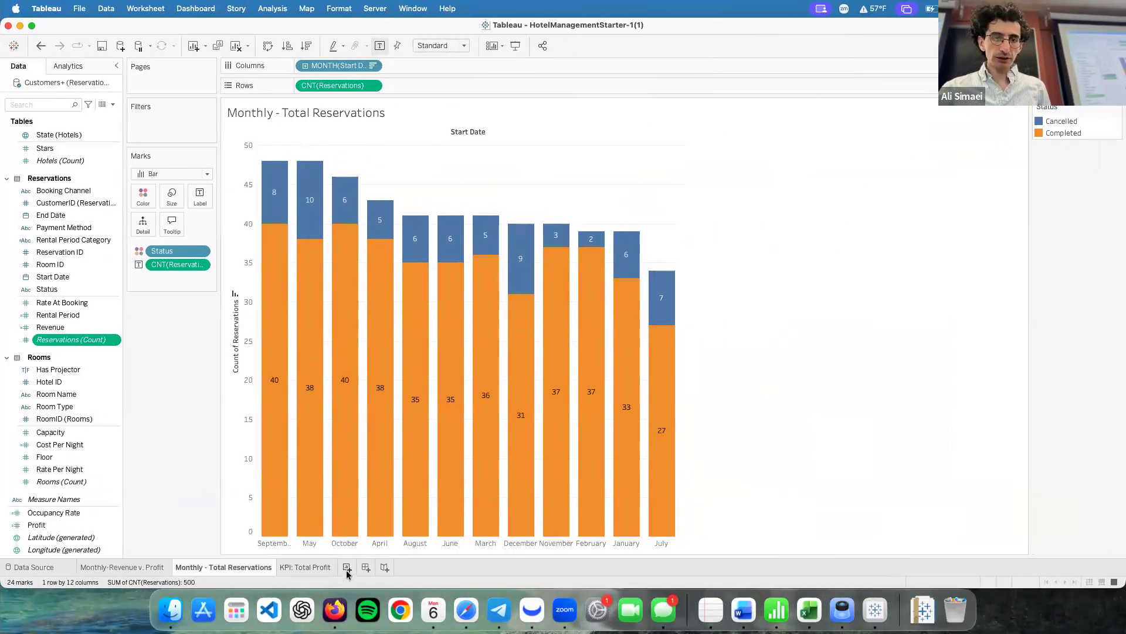
{"action": "left_click", "coordinate": [347, 568]}
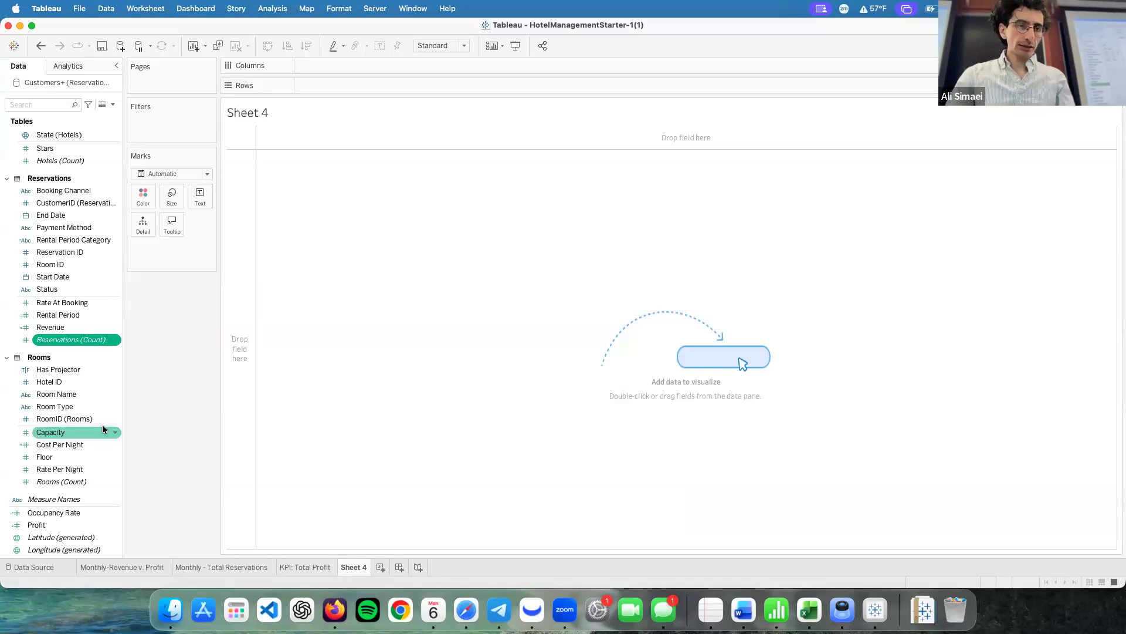
- Build a treemap from Room Name and Reservations (Count), and hide the chart type suggestions
{"action": "scroll", "coordinate": [64, 405], "scroll_direction": "down", "scroll_amount": 1}
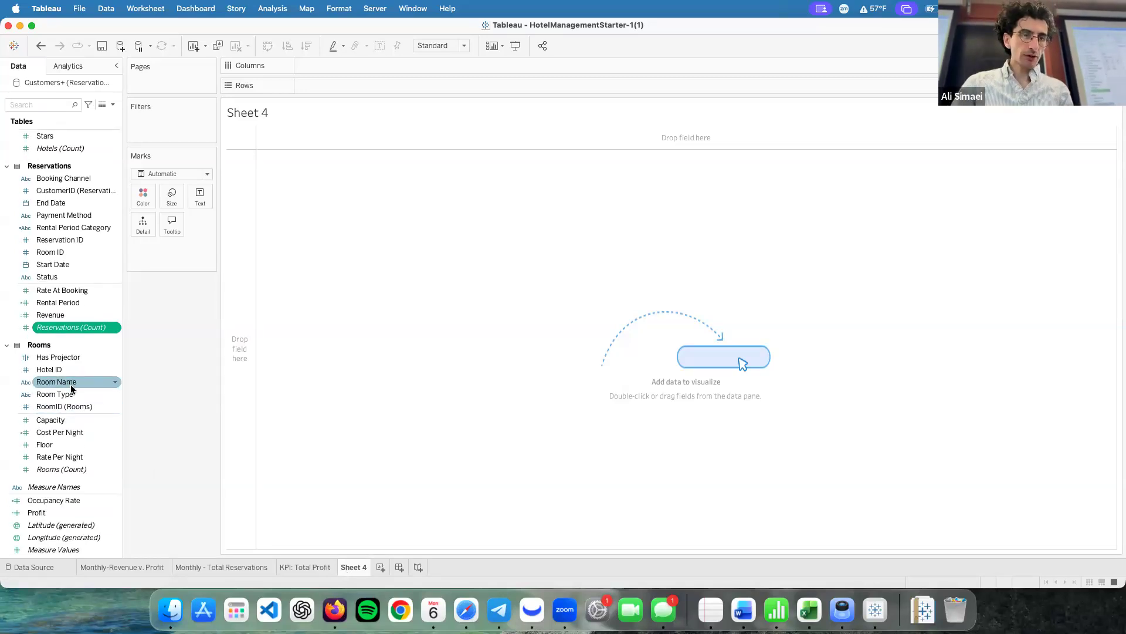
{"action": "left_click", "coordinate": [72, 386]}
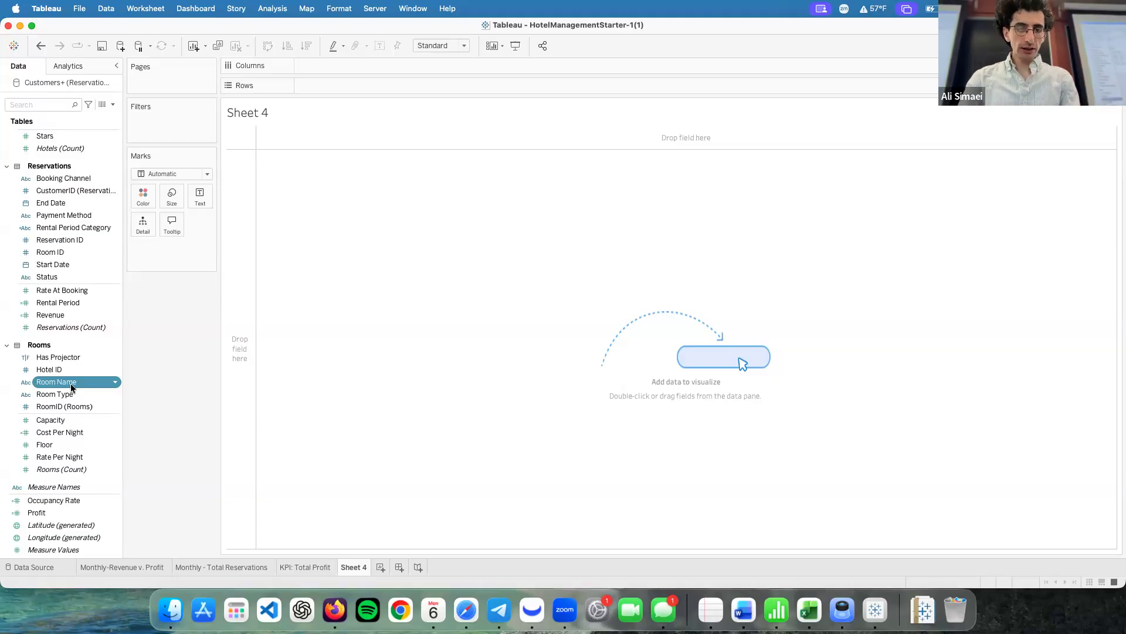
{"action": "left_click", "coordinate": [73, 326], "text": "super"}
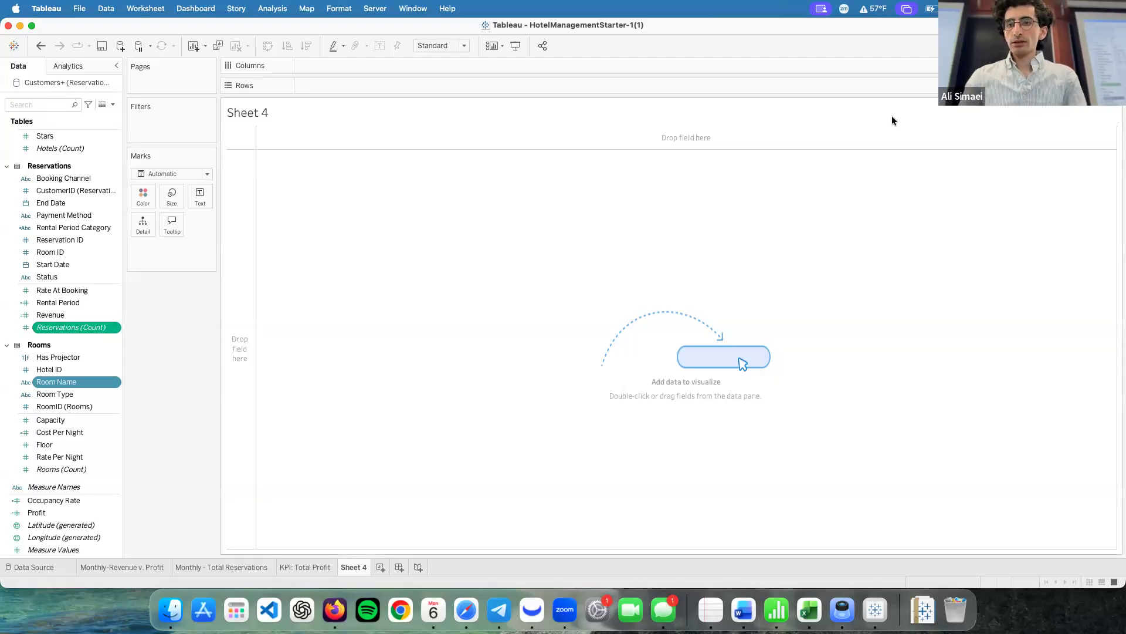
{"action": "left_click", "coordinate": [1098, 45]}
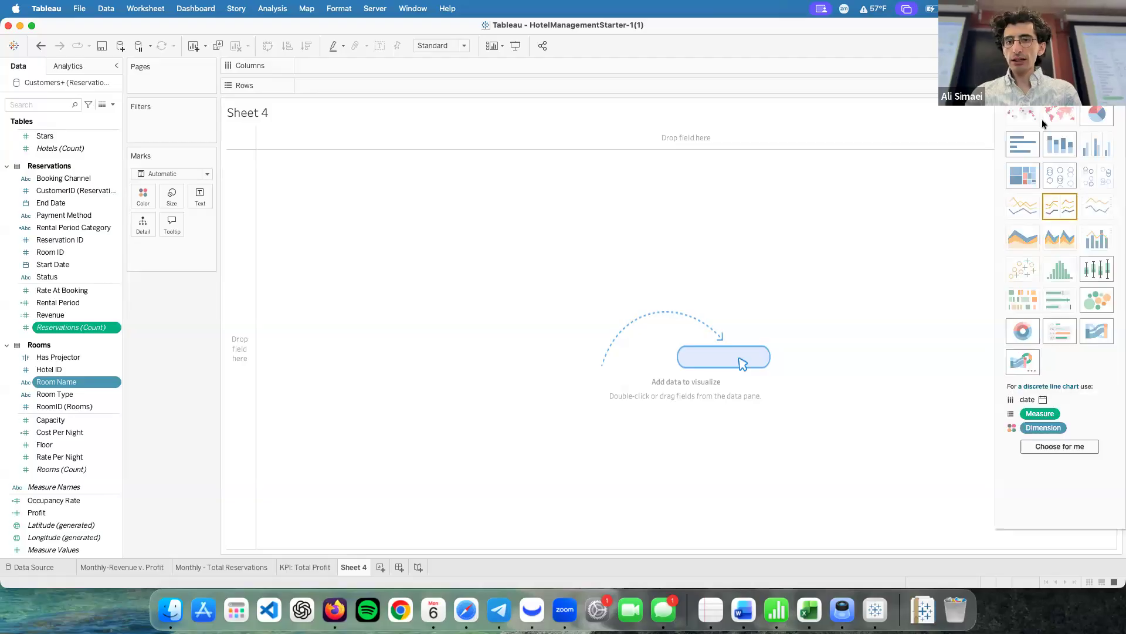
{"action": "left_click", "coordinate": [1024, 176]}
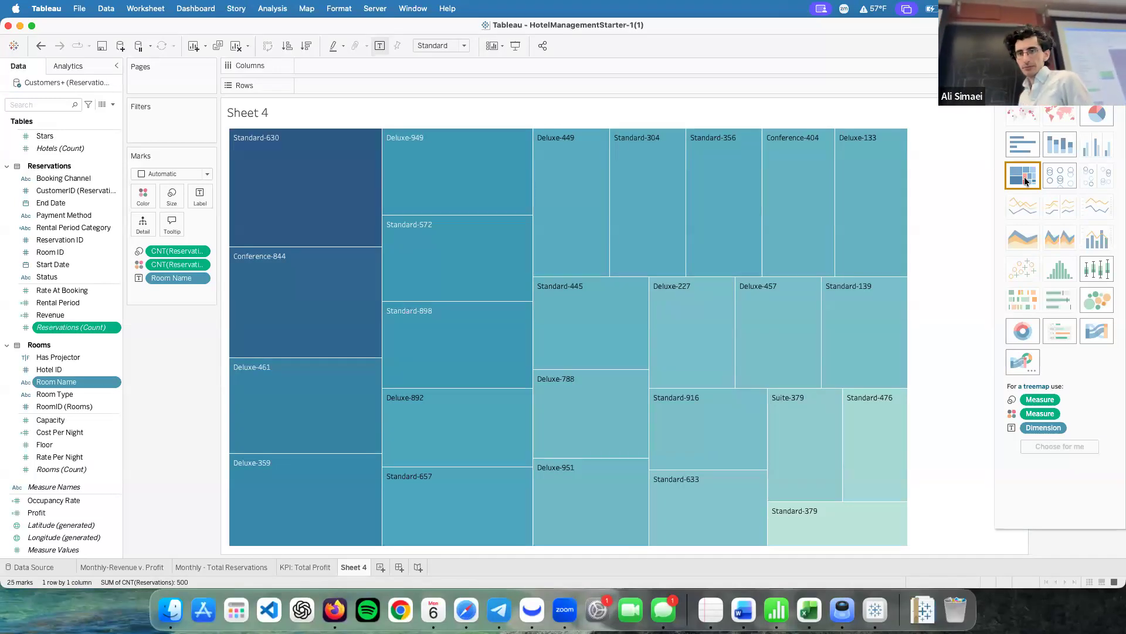
{"action": "left_click", "coordinate": [1098, 45]}
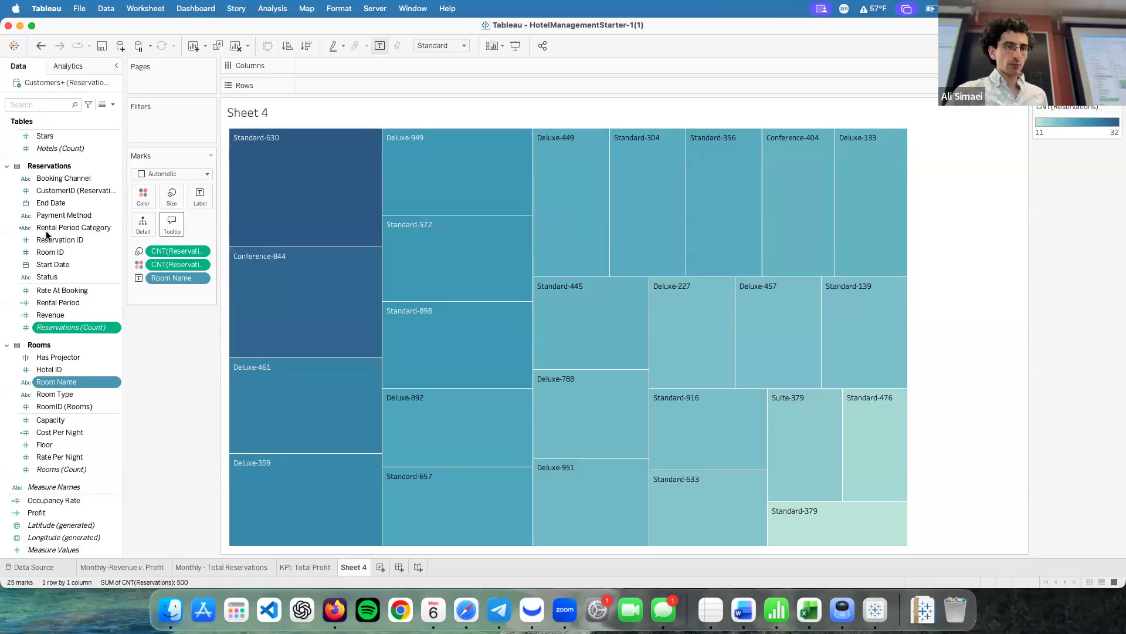
{"action": "left_click", "coordinate": [53, 277]}
{"action": "left_click_drag", "start_coordinate": [54, 275], "coordinate": [164, 120]}
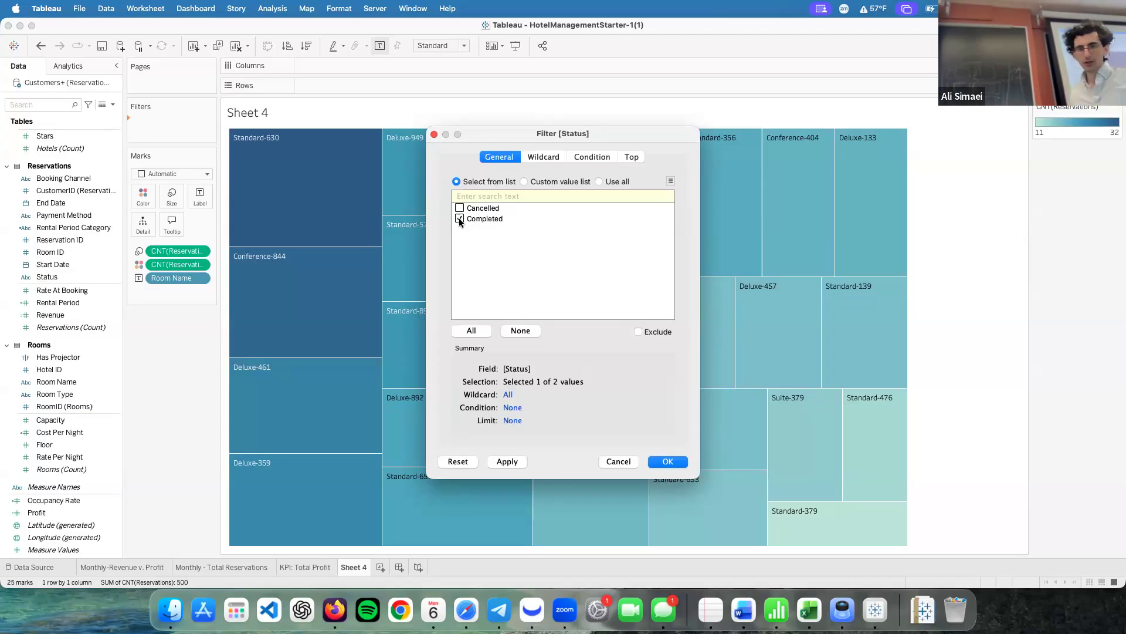
{"action": "left_click", "coordinate": [434, 133]}
- Filter the treemap by Status to include only Completed reservations
{"action": "left_click_drag", "start_coordinate": [55, 275], "coordinate": [172, 132]}
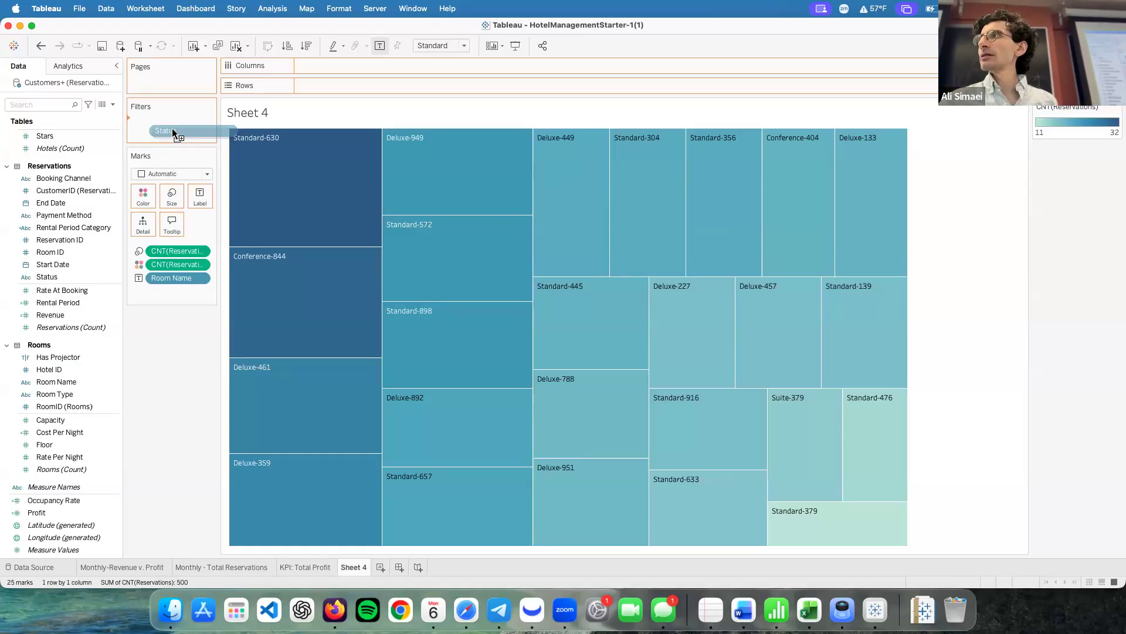
{"action": "left_click_drag", "start_coordinate": [172, 132], "coordinate": [173, 132]}
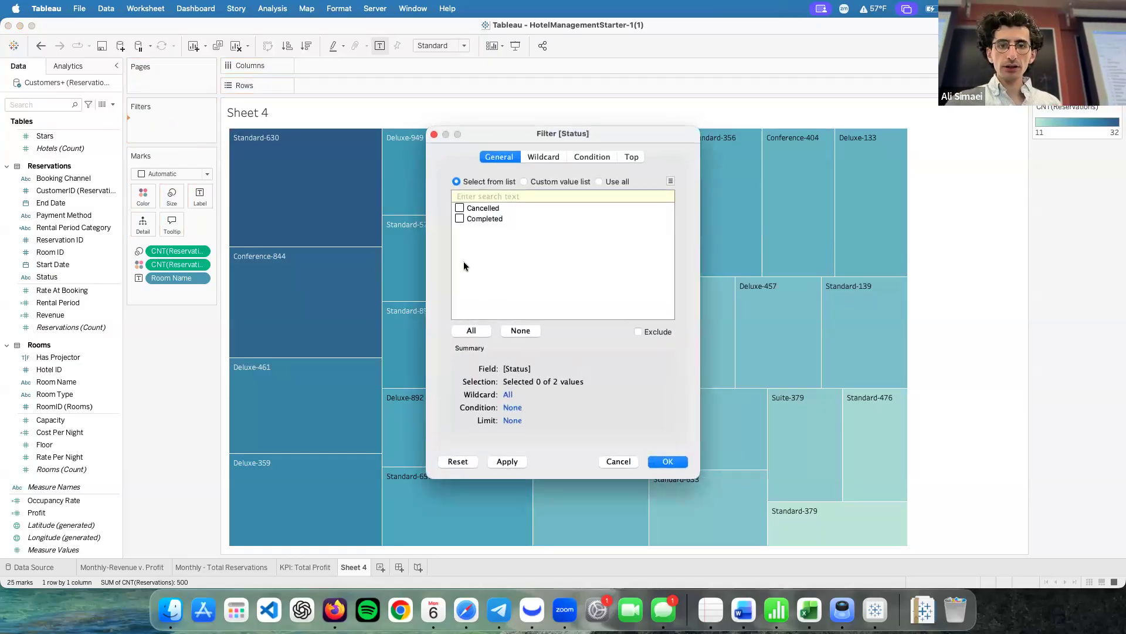
{"action": "left_click", "coordinate": [670, 463]}
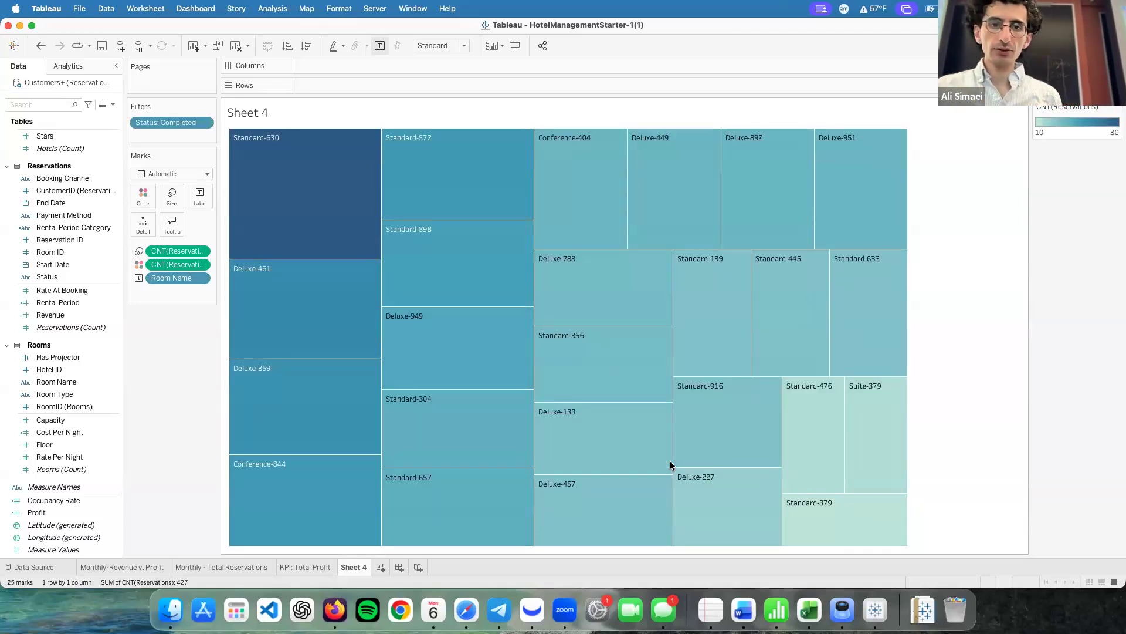
- Add Reservations (Count) as a second label on the treemap rooms
{"action": "left_click", "coordinate": [65, 328]}
{"action": "left_click_drag", "start_coordinate": [67, 330], "coordinate": [209, 206]}
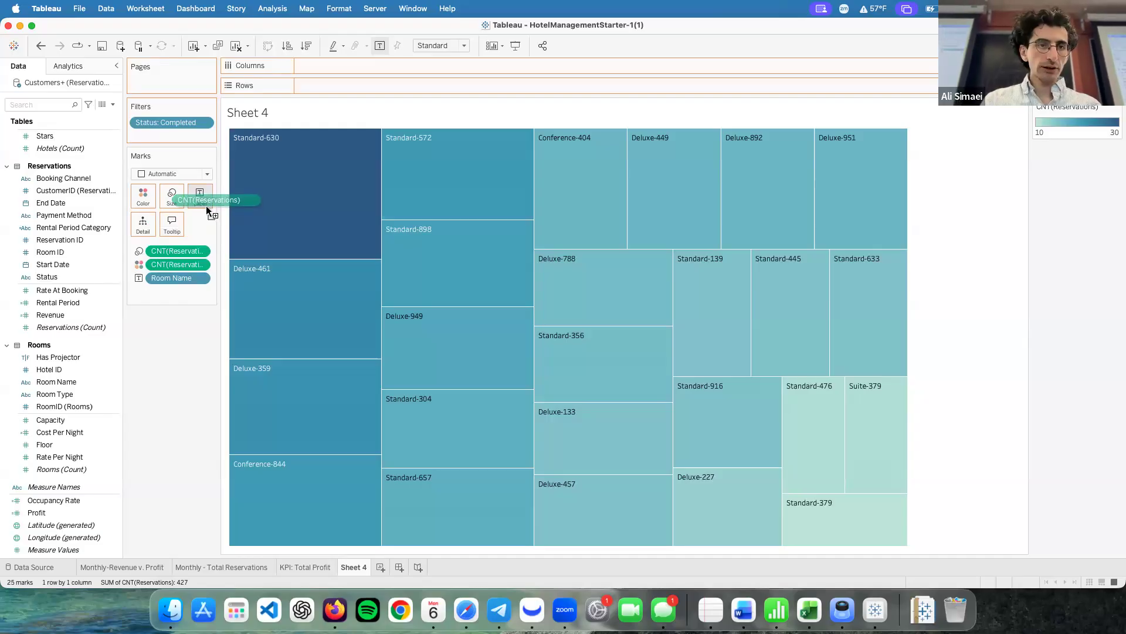
{"action": "left_click_drag", "start_coordinate": [206, 204], "coordinate": [205, 203]}
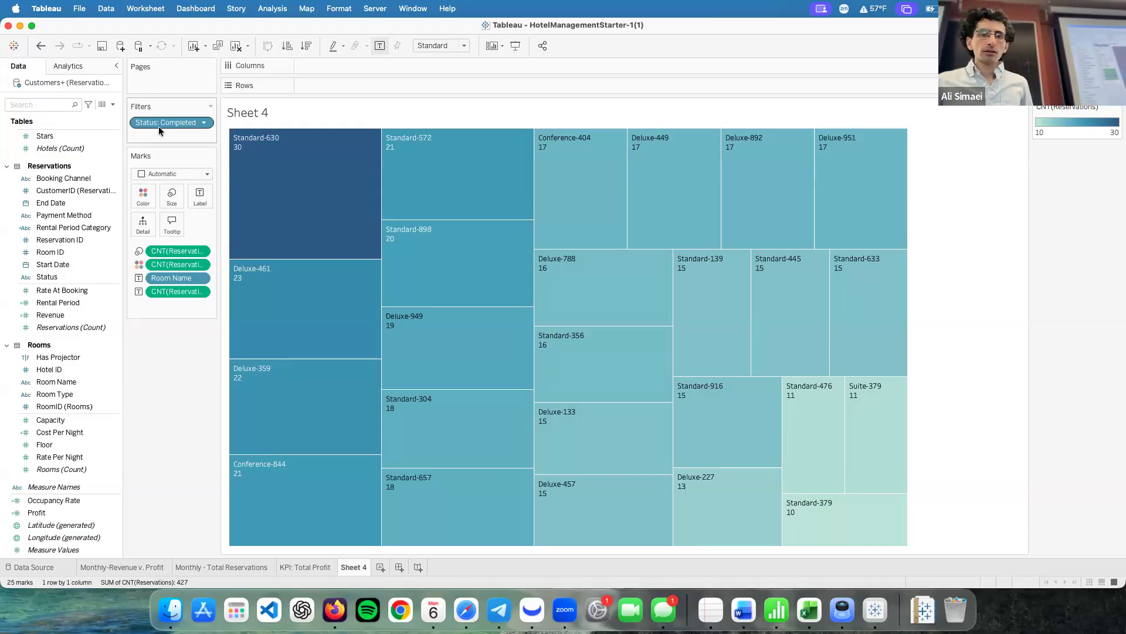
- Check the Top N Rooms (Treemap) instructions in Firefox, then in Tableau start a new parameter named Top N with the Integer data type
{"action": "key", "text": "ctrl+Left"}
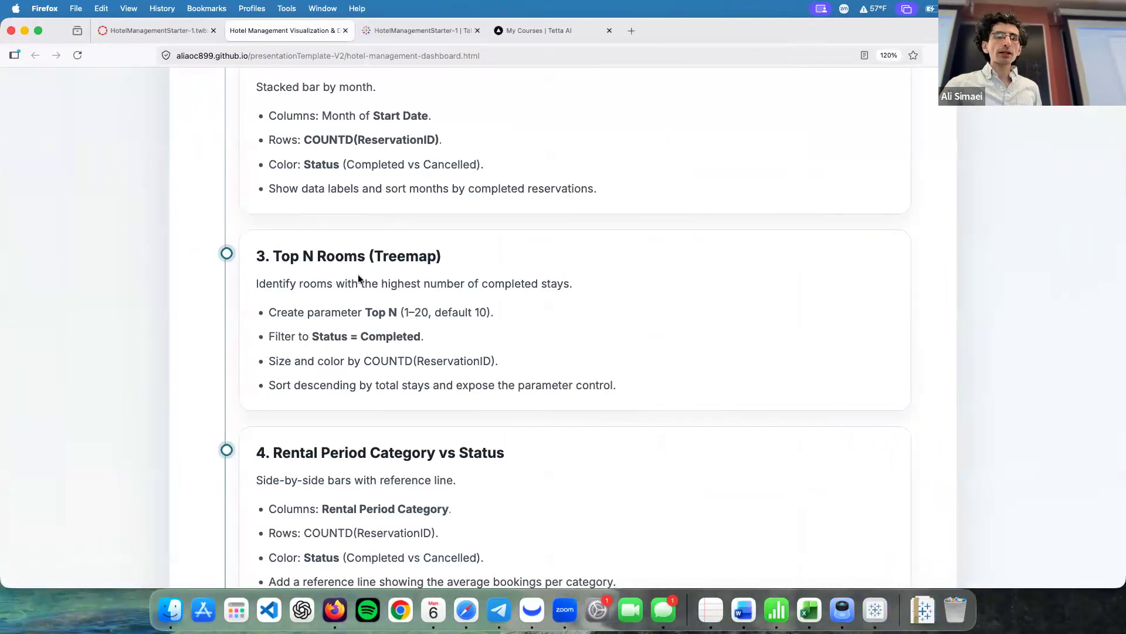
{"action": "key", "text": "ctrl+Right"}
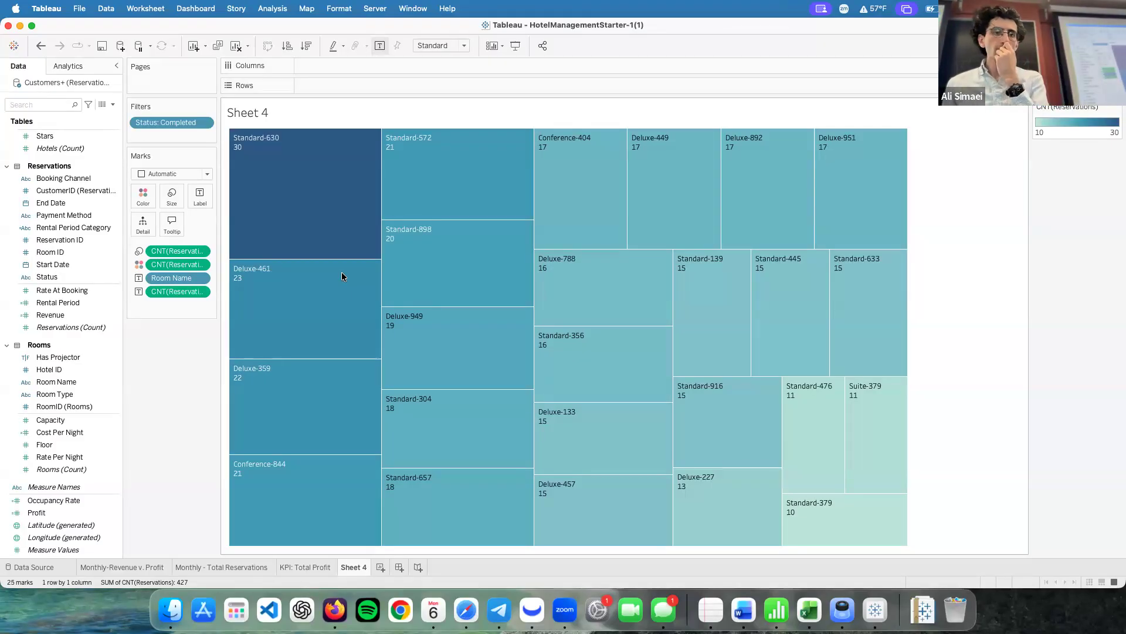
{"action": "mouse_move", "coordinate": [256, 174]}
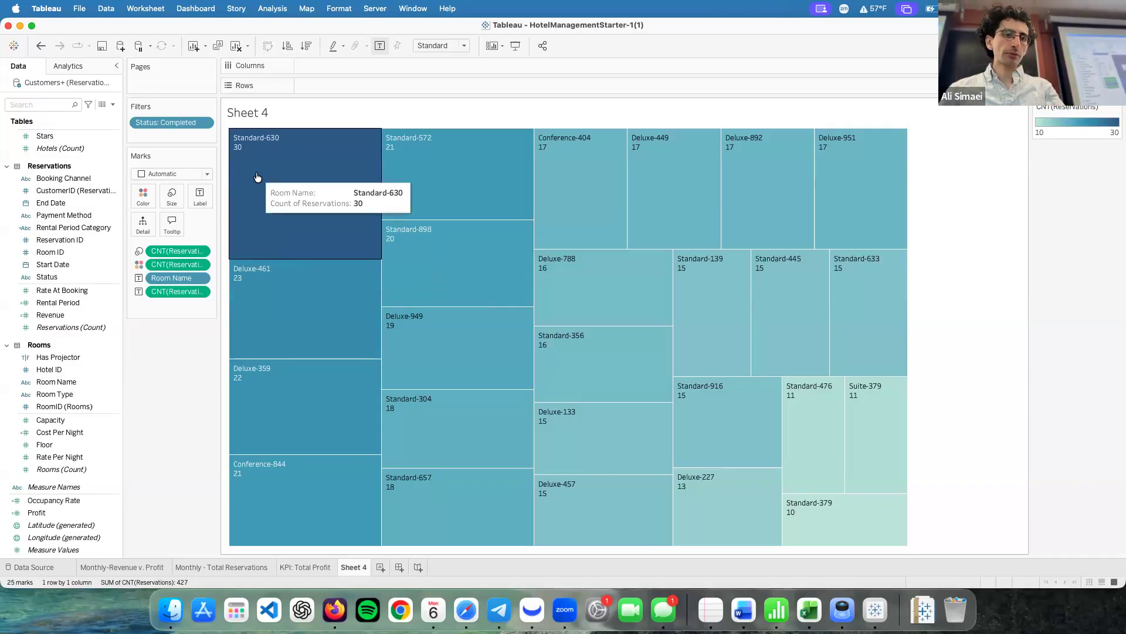
{"action": "left_click", "coordinate": [112, 104]}
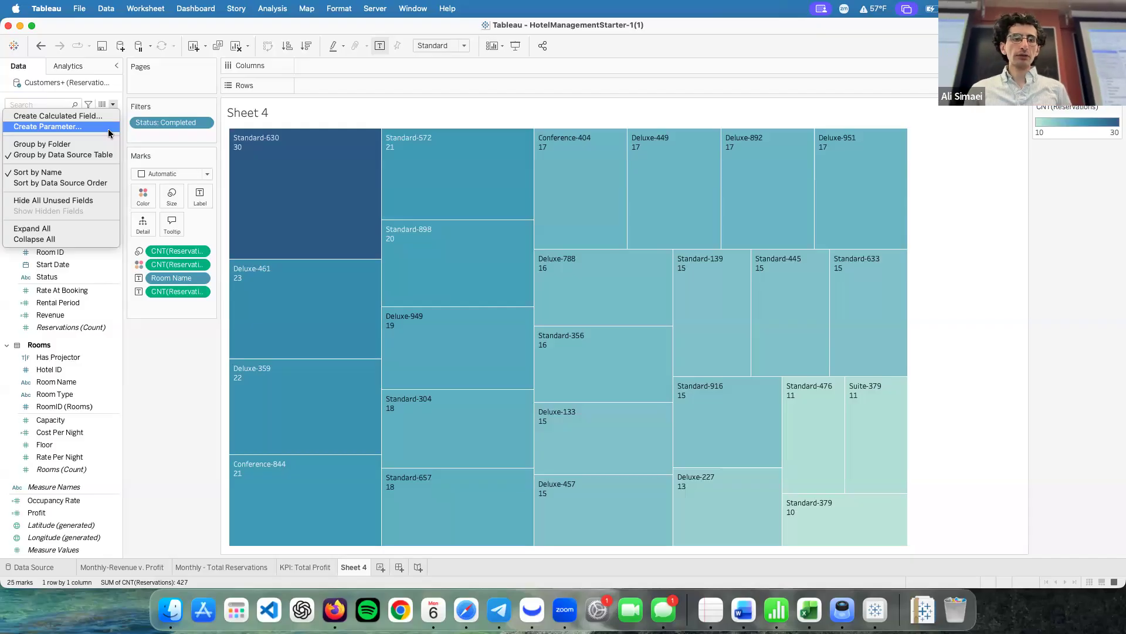
{"action": "left_click", "coordinate": [110, 127]}
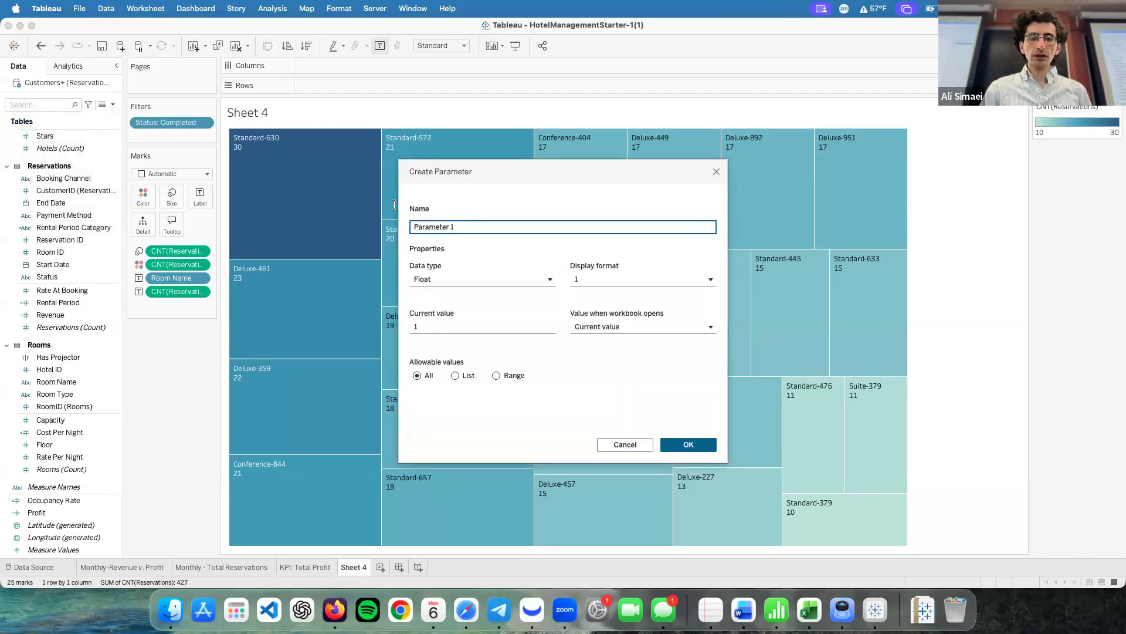
{"action": "key", "text": "super+a"}
{"action": "key", "text": "BackSpace"}
{"action": "type", "text": "Top N"}
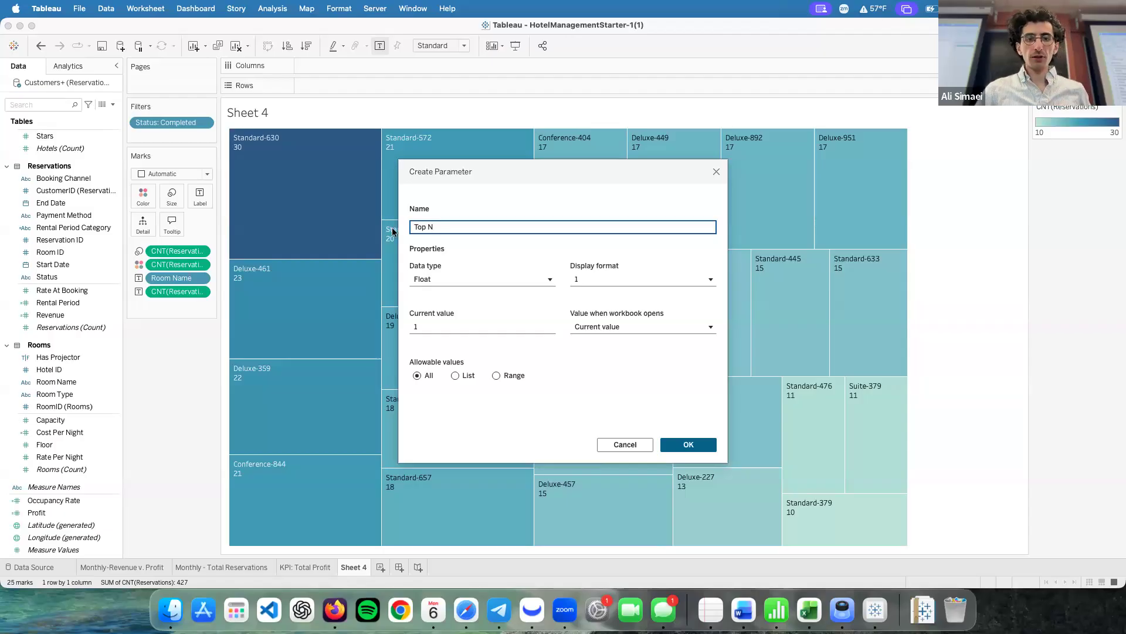
{"action": "left_click", "coordinate": [494, 281]}
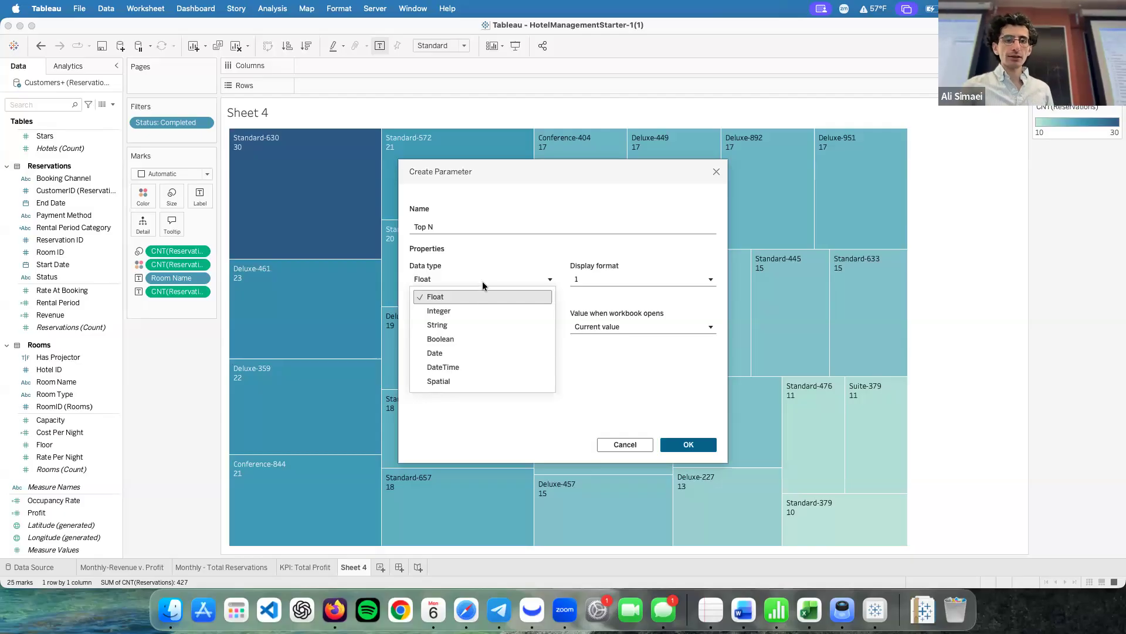
{"action": "left_click", "coordinate": [486, 311]}
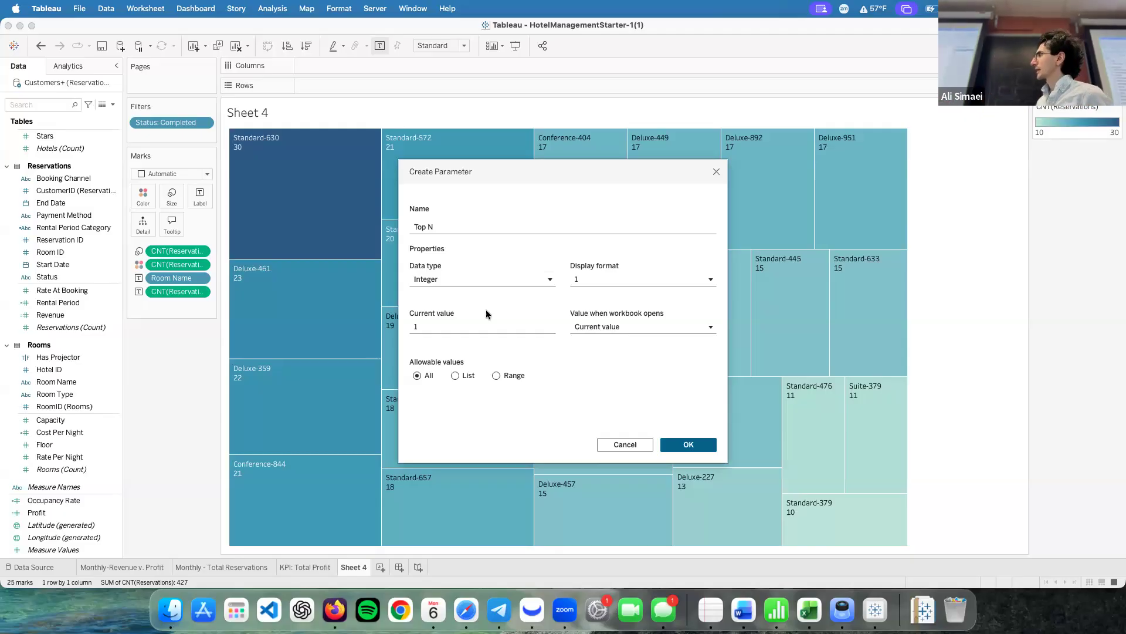
- Set the Top N parameter's current value to 5 and its allowable range from 1 to 20, and create it
{"action": "double_click", "coordinate": [470, 327]}
{"action": "type", "text": "5"}
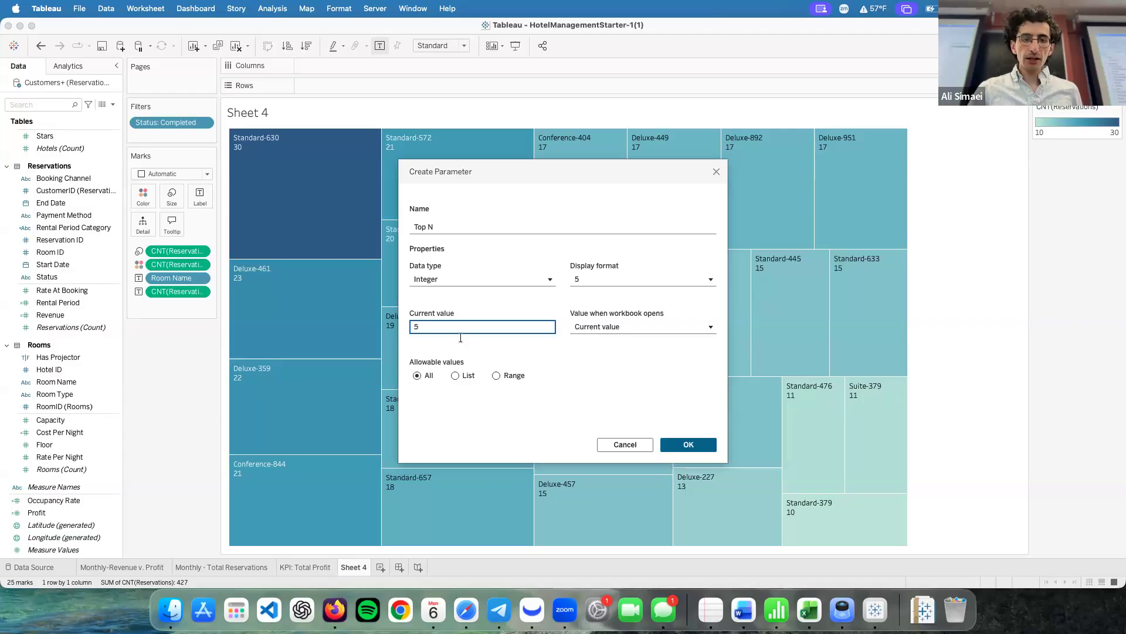
{"action": "left_click", "coordinate": [508, 377]}
{"action": "left_click", "coordinate": [440, 410]}
{"action": "left_click", "coordinate": [444, 437]}
{"action": "double_click", "coordinate": [513, 438]}
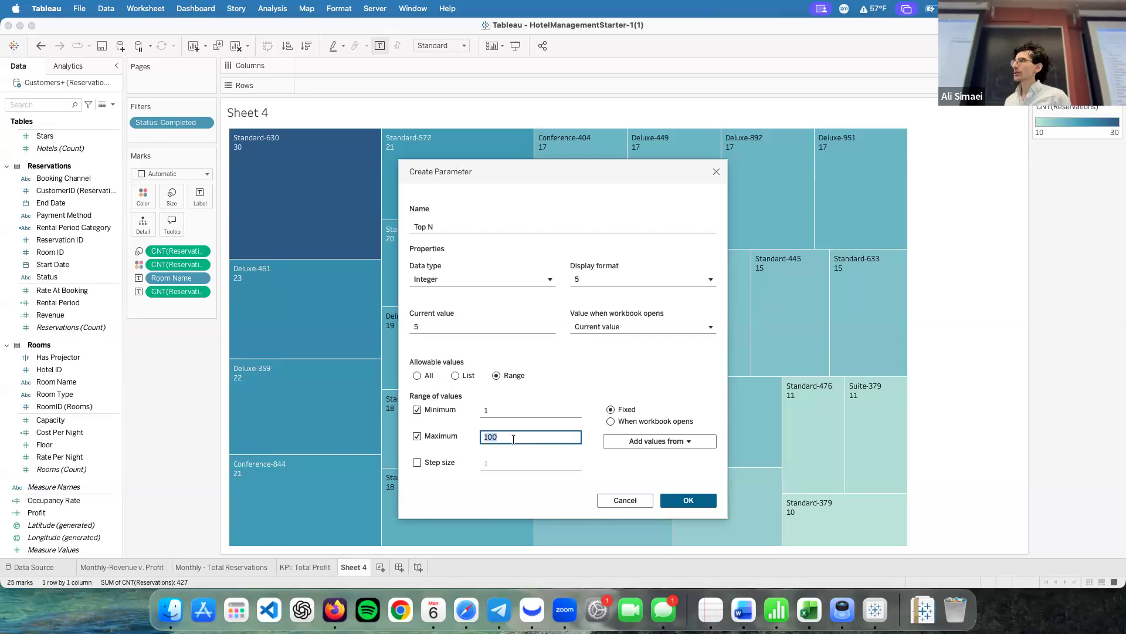
{"action": "type", "text": "20"}
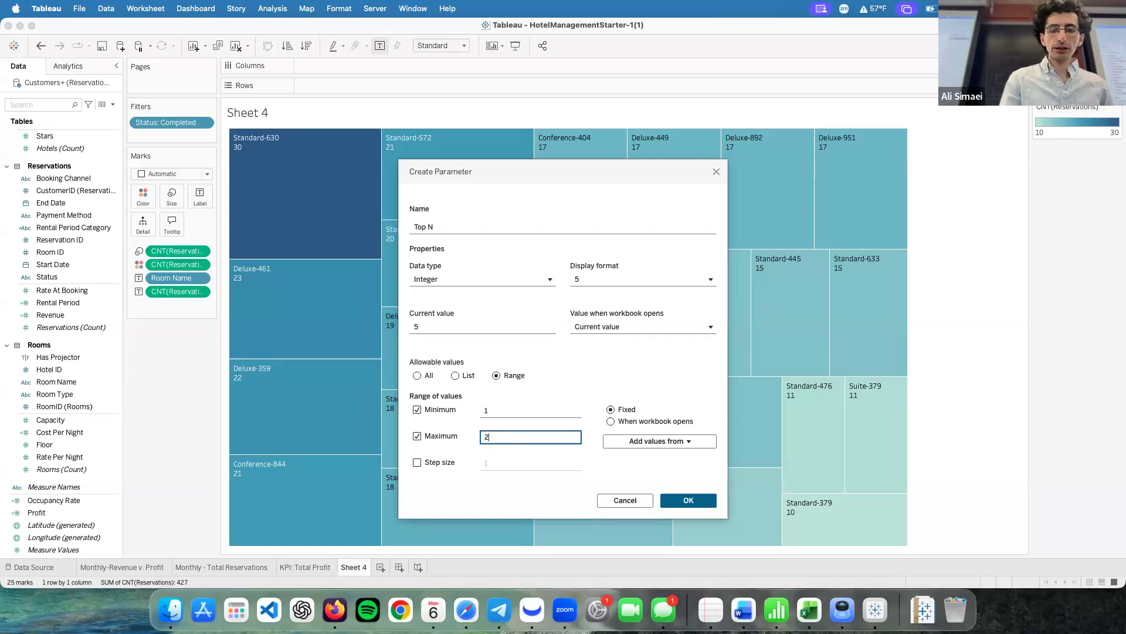
{"action": "left_click", "coordinate": [668, 375]}
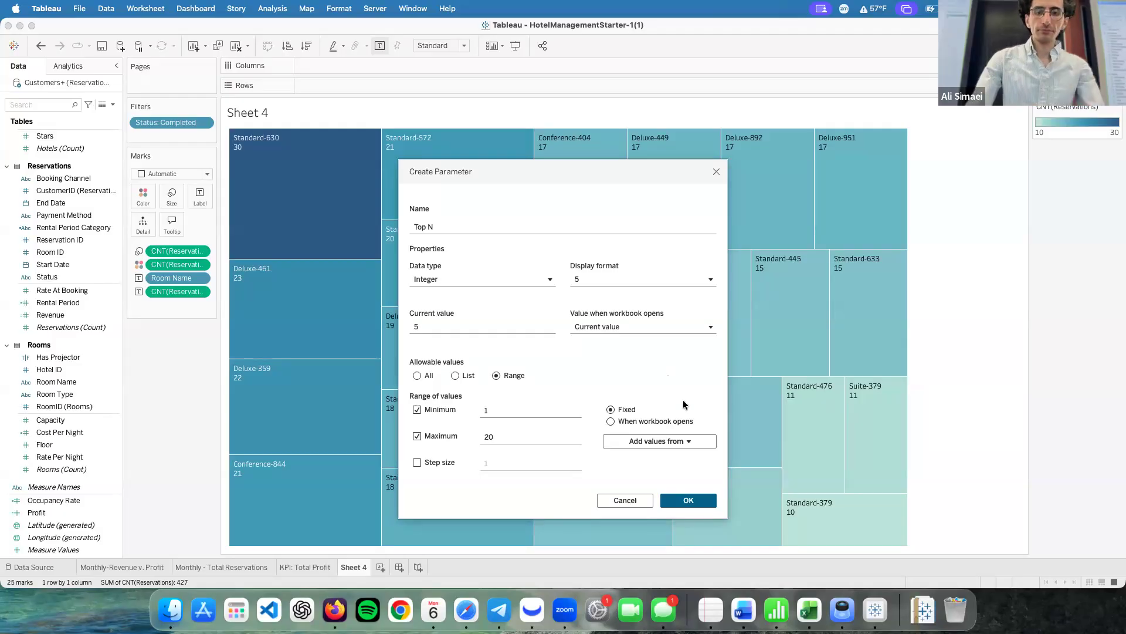
{"action": "left_click", "coordinate": [687, 501]}
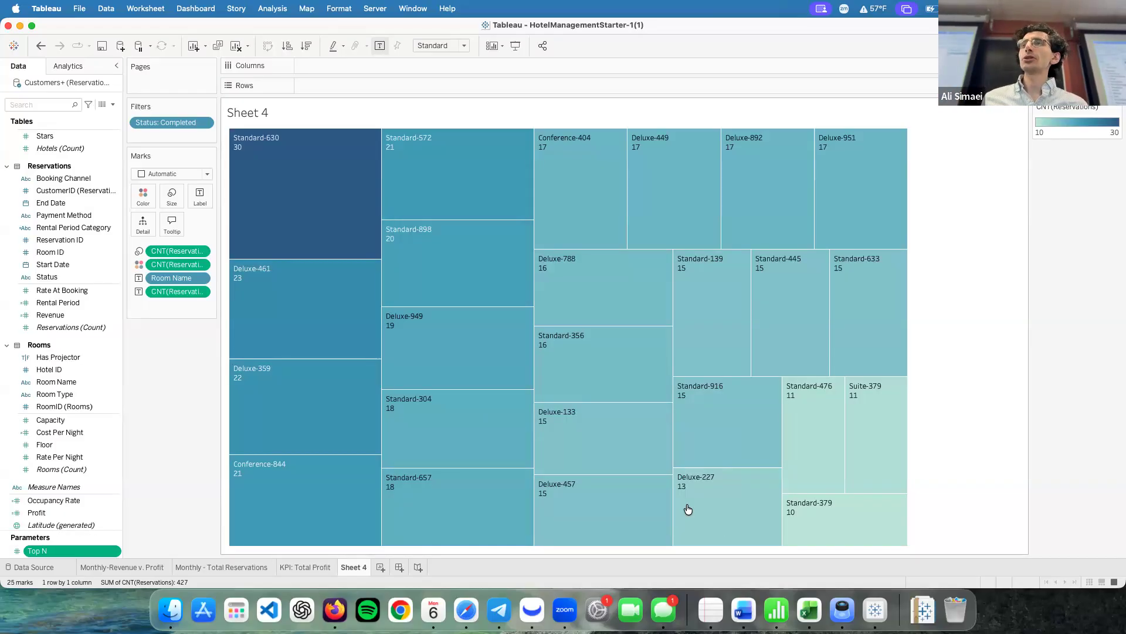
- Filter Room Name to the top rooms by count of Reservations, using the Top N parameter as the limit
{"action": "left_click", "coordinate": [202, 278]}
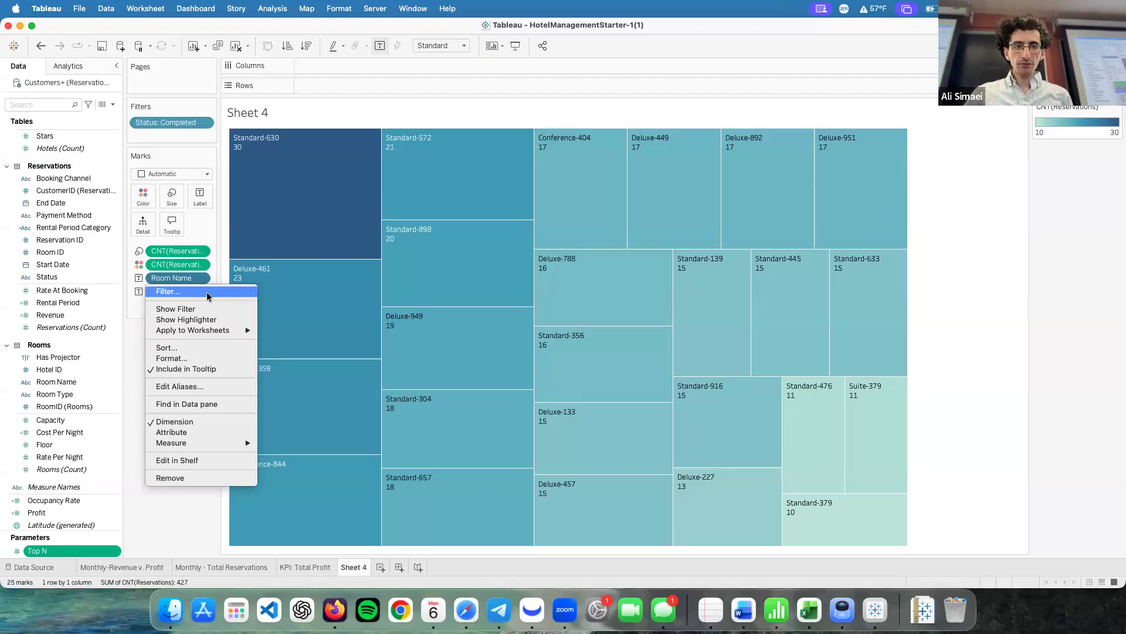
{"action": "left_click", "coordinate": [208, 296]}
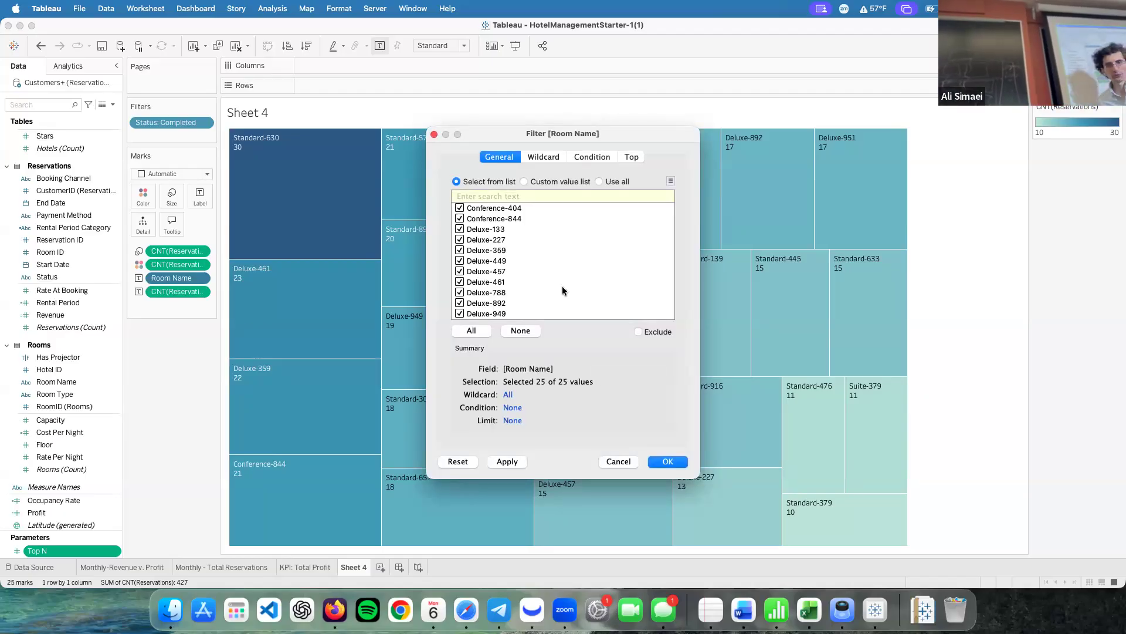
{"action": "left_click", "coordinate": [641, 155]}
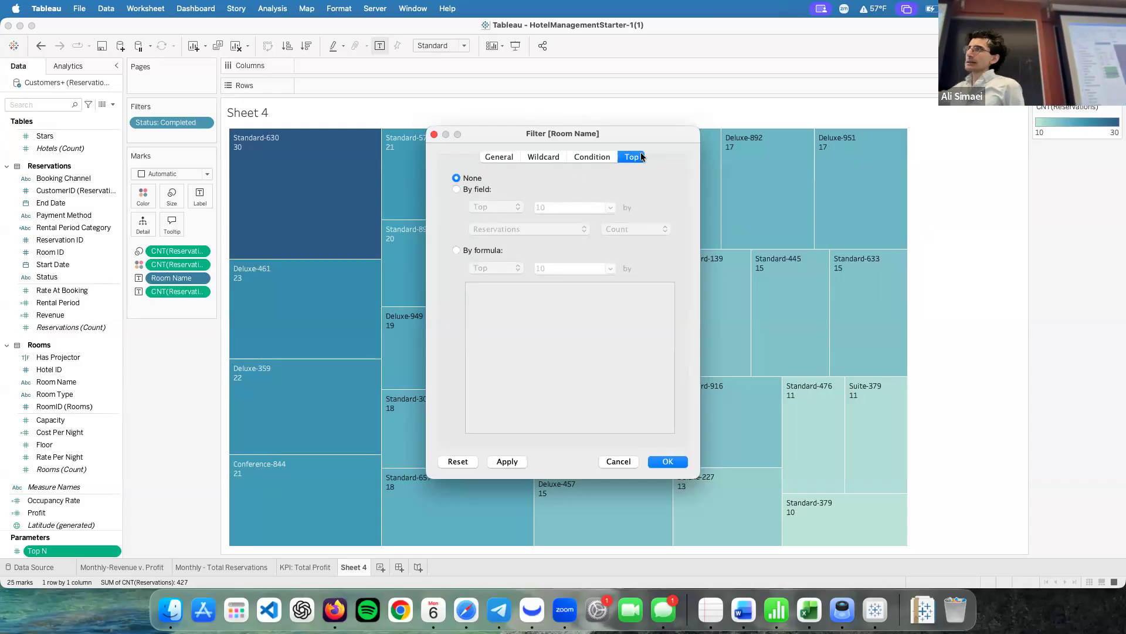
{"action": "left_click", "coordinate": [485, 189]}
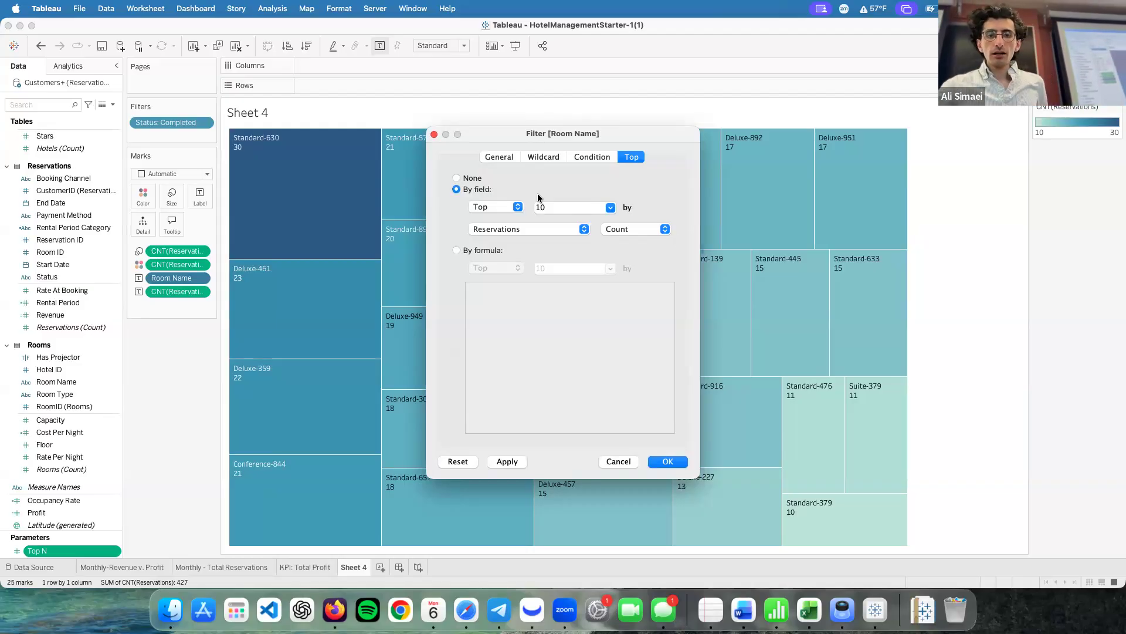
{"action": "left_click", "coordinate": [611, 208]}
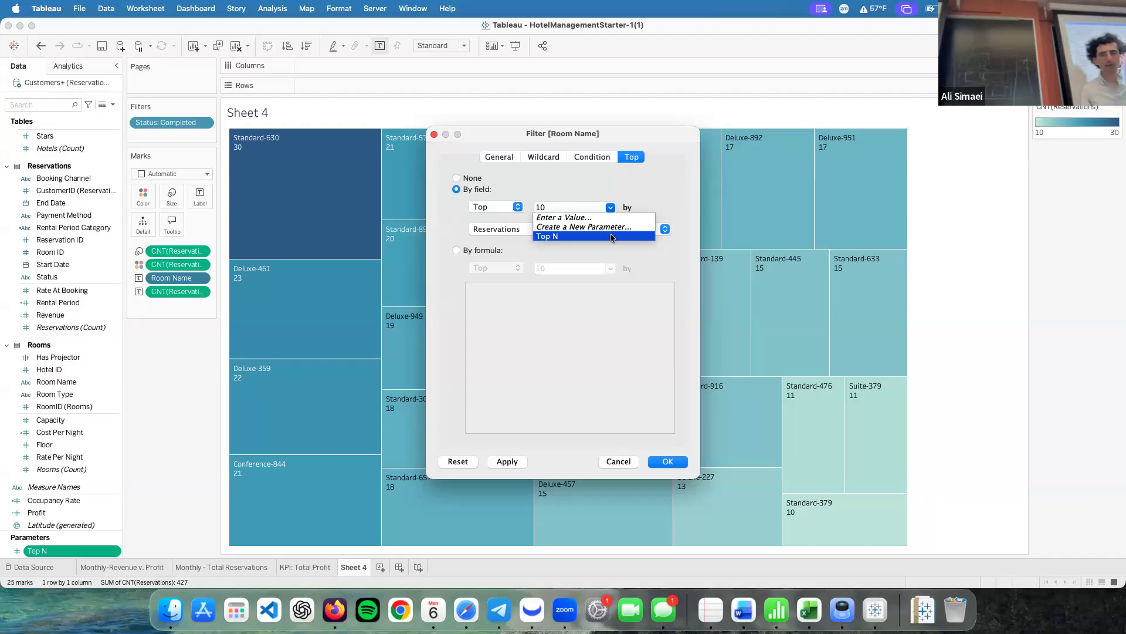
{"action": "left_click", "coordinate": [610, 237]}
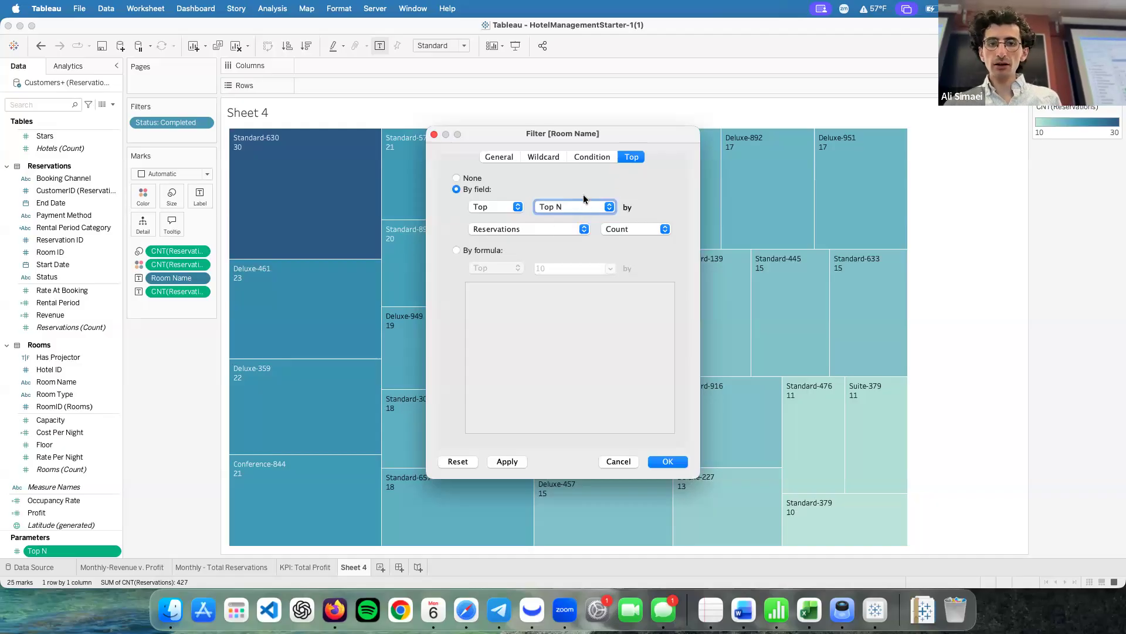
{"action": "left_click", "coordinate": [667, 463]}
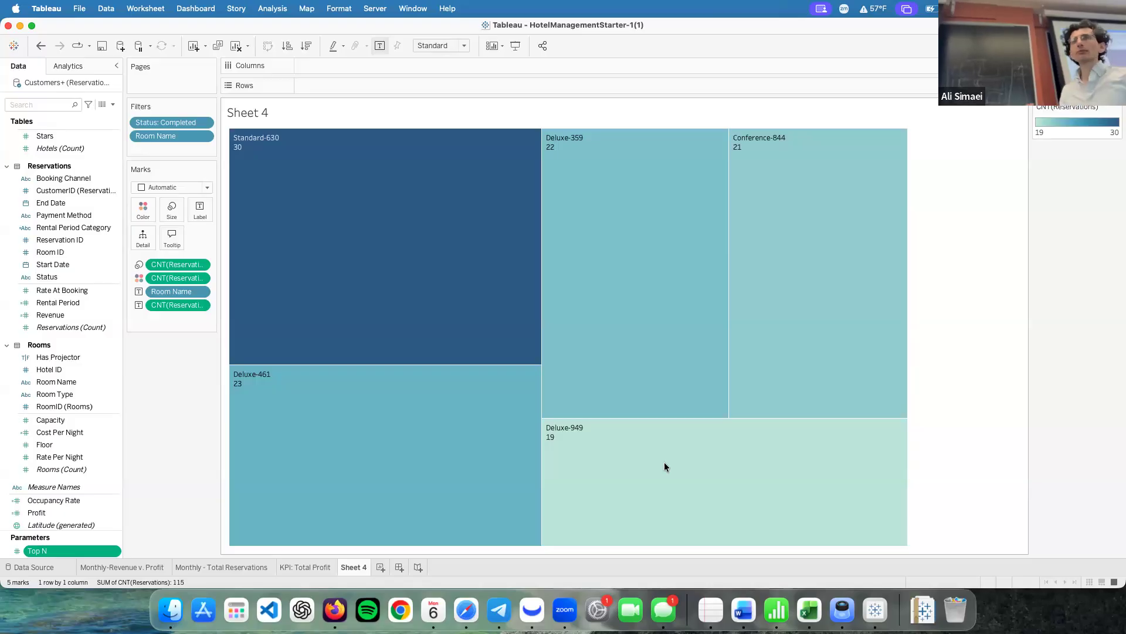
- Show the Top N parameter control on the sheet and set its value to 13
{"action": "right_click", "coordinate": [116, 553]}
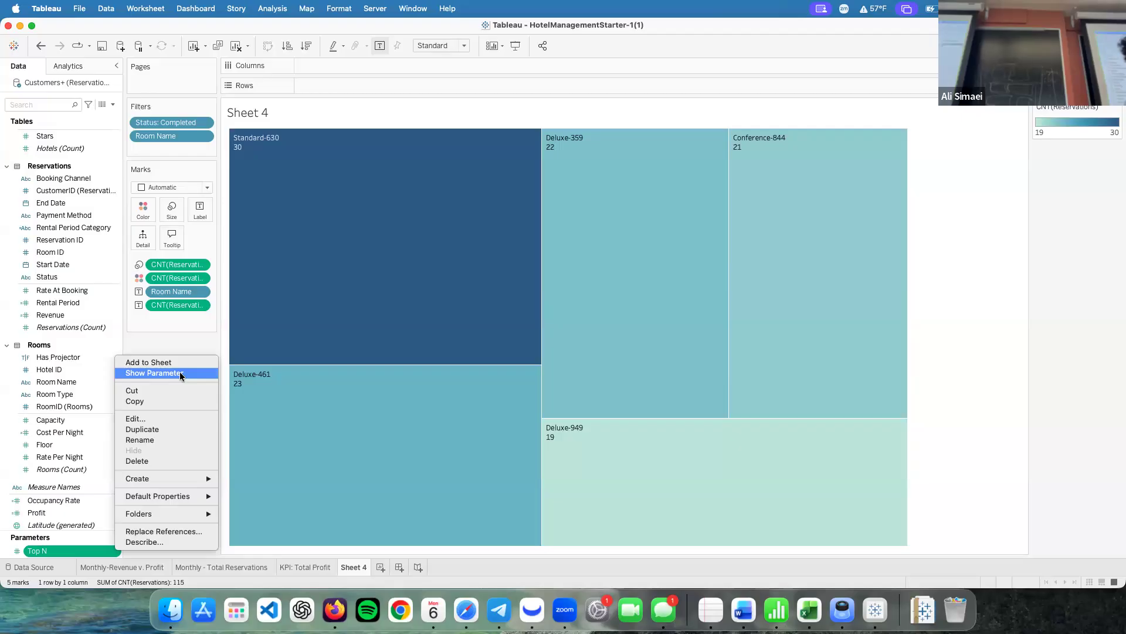
{"action": "left_click", "coordinate": [112, 548]}
{"action": "right_click", "coordinate": [113, 548]}
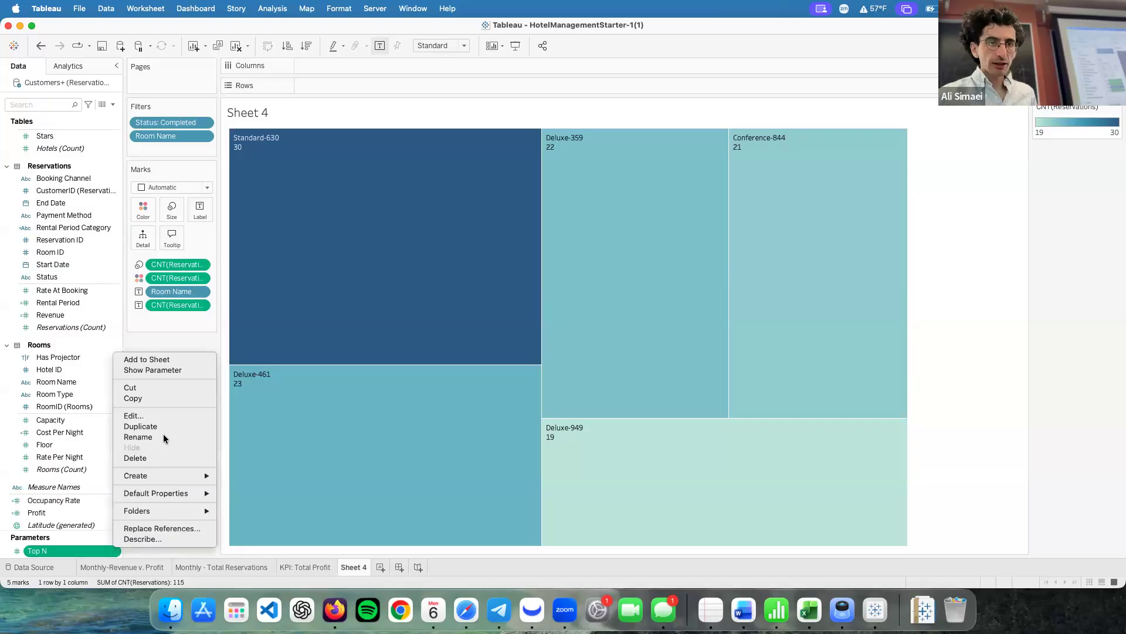
{"action": "left_click", "coordinate": [193, 370]}
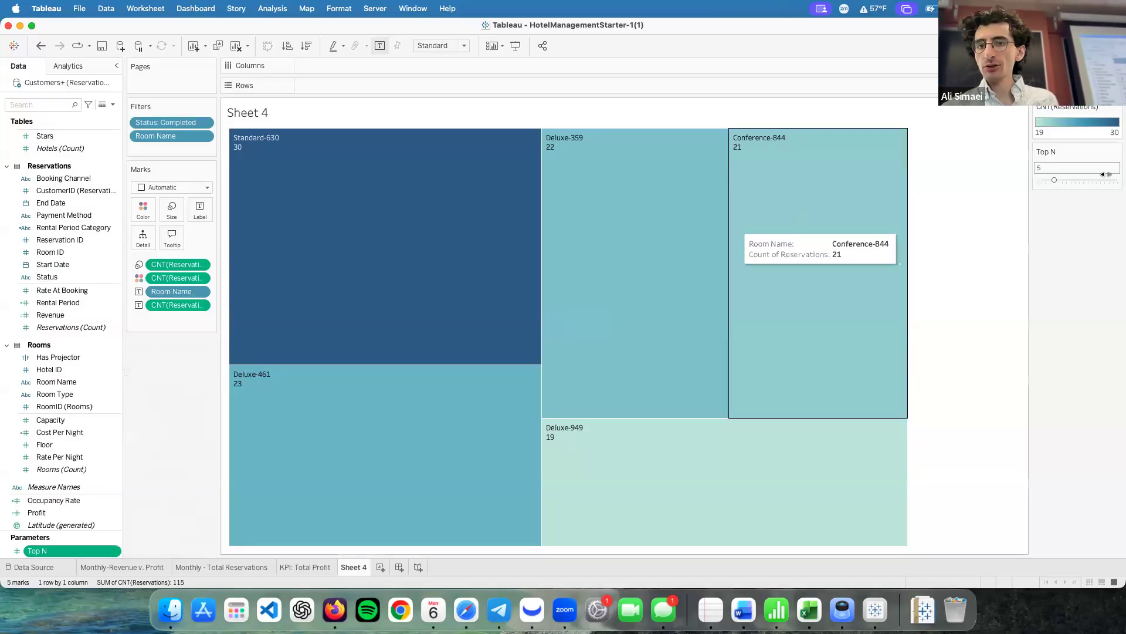
{"action": "left_click", "coordinate": [1089, 180]}
{"action": "mouse_move", "coordinate": [1061, 178]}
{"action": "left_mouse_down"}
{"action": "mouse_move", "coordinate": [1049, 178]}
{"action": "mouse_move", "coordinate": [1079, 180]}
{"action": "left_mouse_up"}
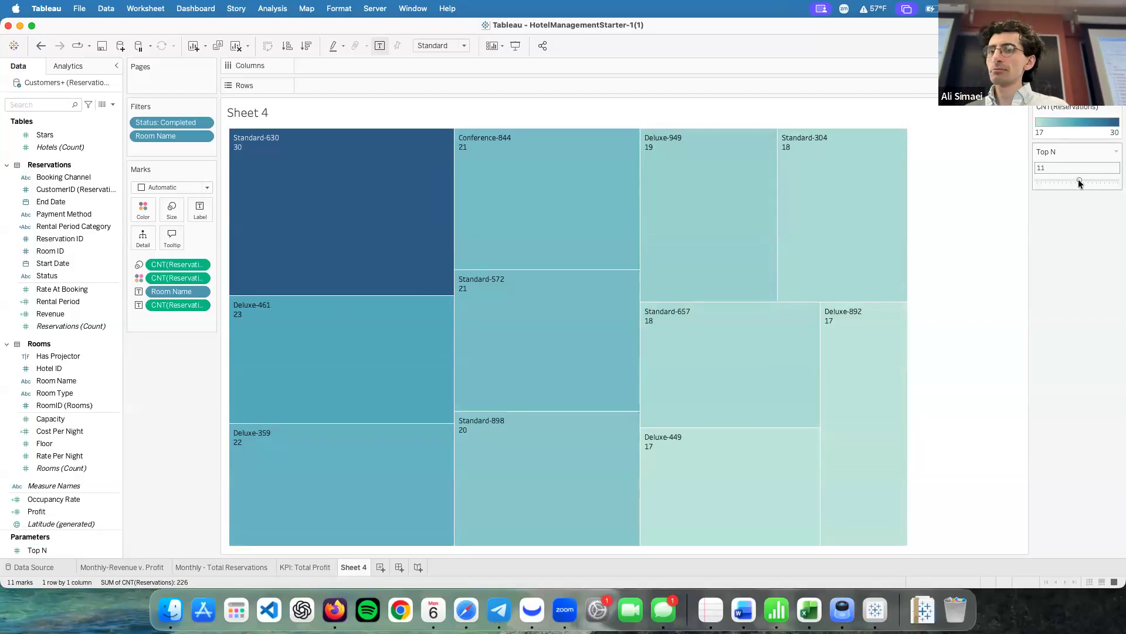
{"action": "left_click_drag", "start_coordinate": [1080, 180], "coordinate": [1089, 180]}
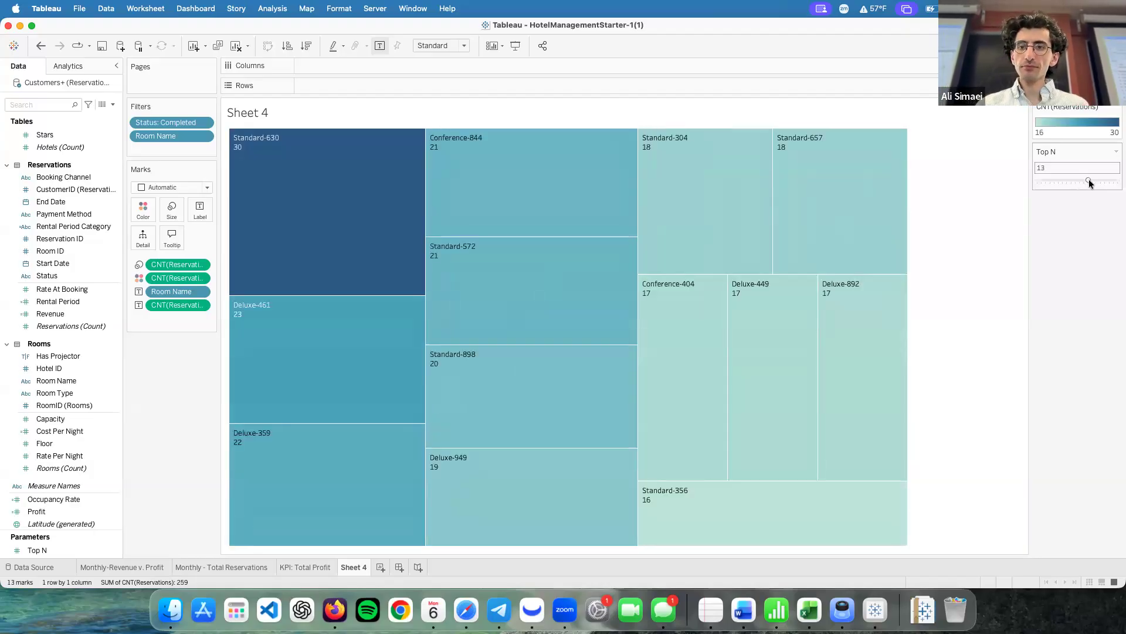
- Replace the treemap worksheet's title text with "Total Reservations"
{"action": "double_click", "coordinate": [297, 112]}
{"action": "left_click_drag", "start_coordinate": [724, 262], "coordinate": [587, 240]}
{"action": "key", "text": "BackSpace"}
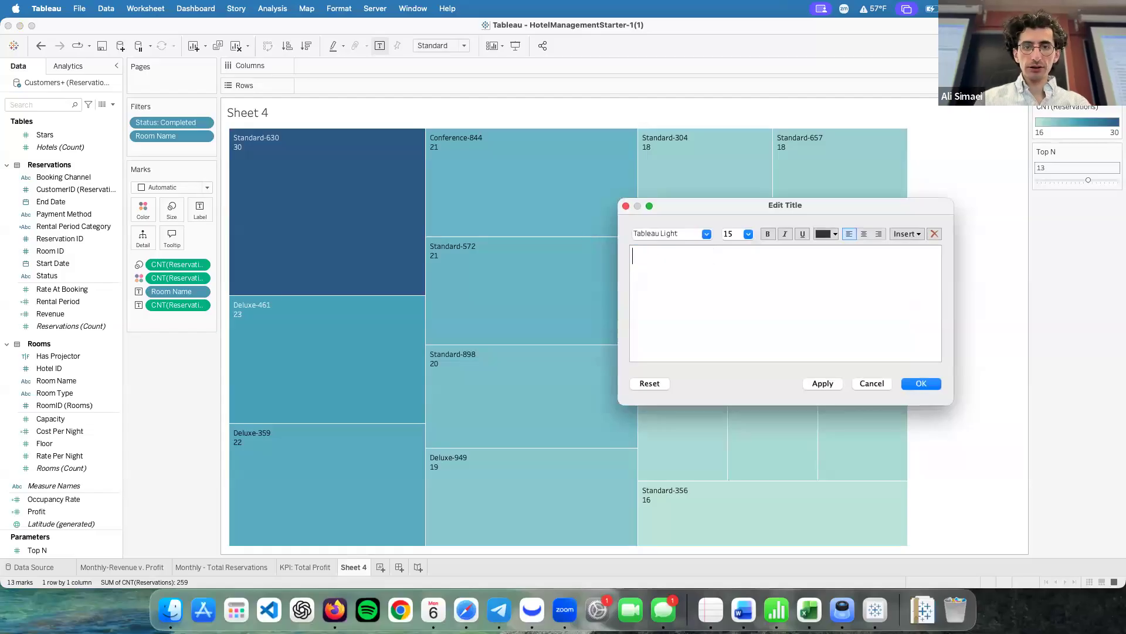
{"action": "type", "text": "Total "}
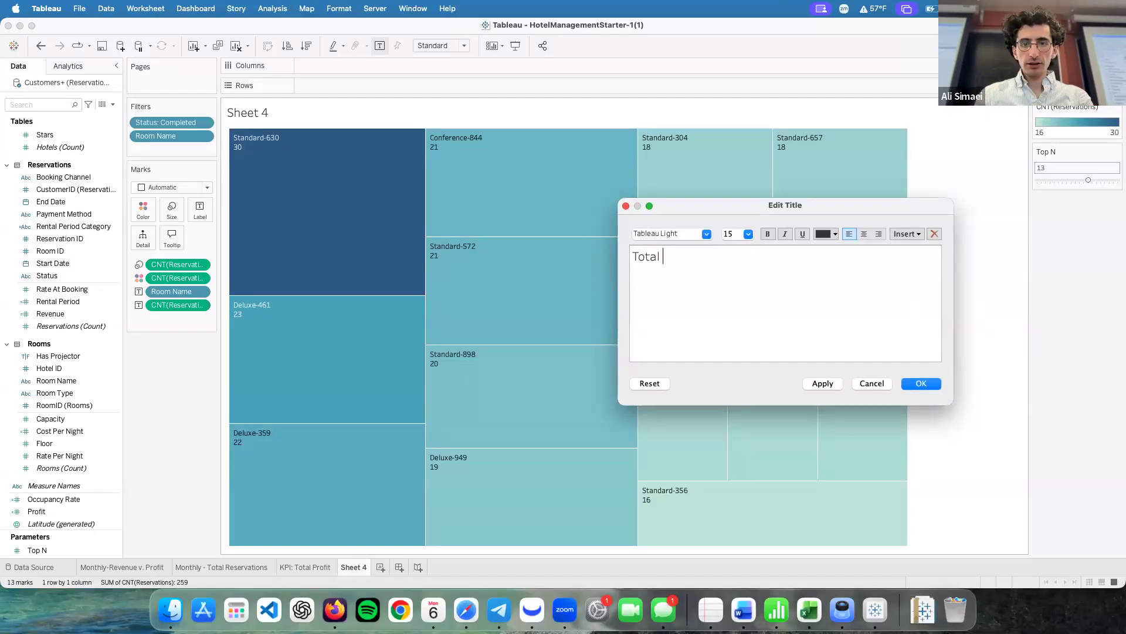
{"action": "type", "text": "Reservatio"}
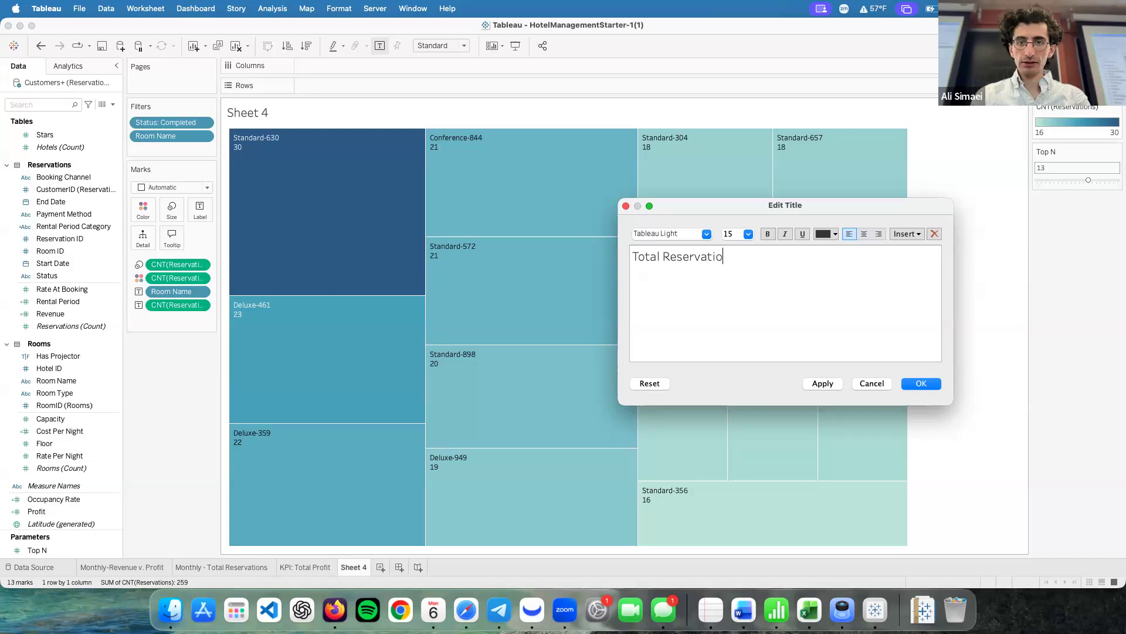
{"action": "type", "text": "ns for"}
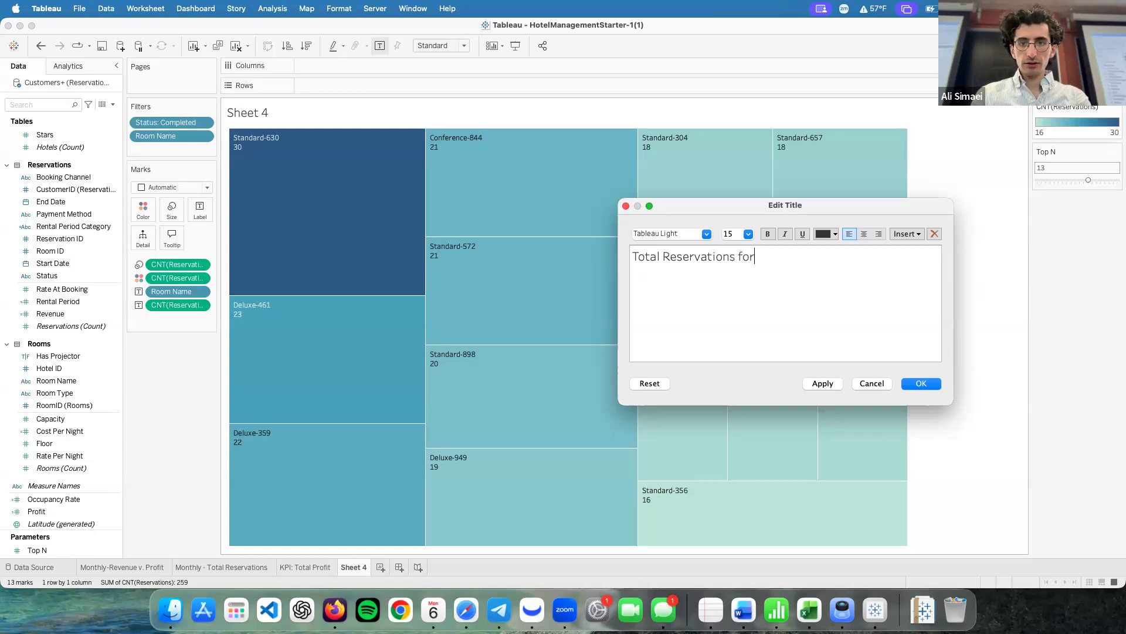
{"action": "key", "text": "BackSpace"}
{"action": "key", "text": "BackSpace"}
{"action": "key", "text": "BackSpace"}
{"action": "key", "text": "BackSpace"}
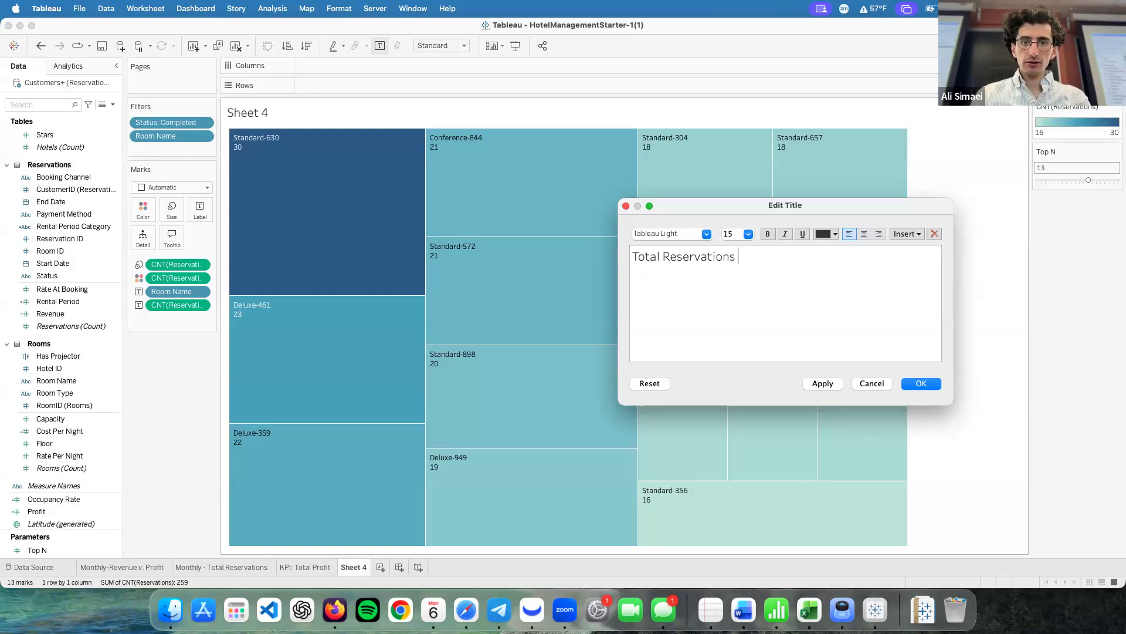
- Complete the treemap's title text so it reads "Total Completed Reservations for Each Room"
{"action": "left_click", "coordinate": [663, 257]}
{"action": "type", "text": "compl"}
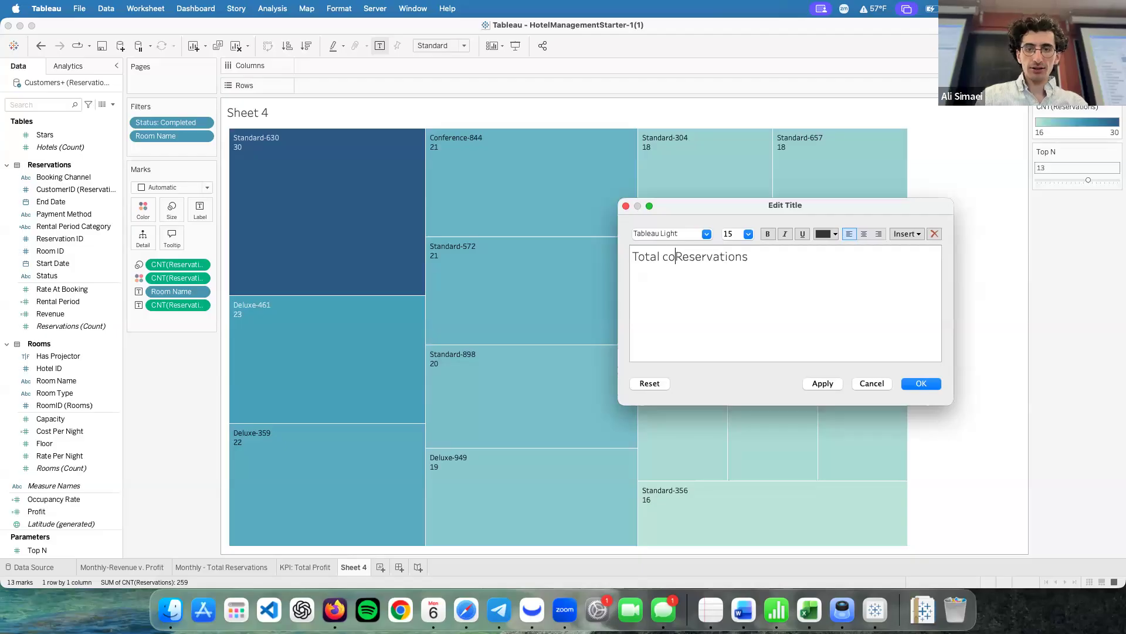
{"action": "key", "text": "BackSpace"}
{"action": "key", "text": "BackSpace"}
{"action": "key", "text": "BackSpace"}
{"action": "key", "text": "BackSpace"}
{"action": "key", "text": "BackSpace"}
{"action": "type", "text": "Completed Reservations "}
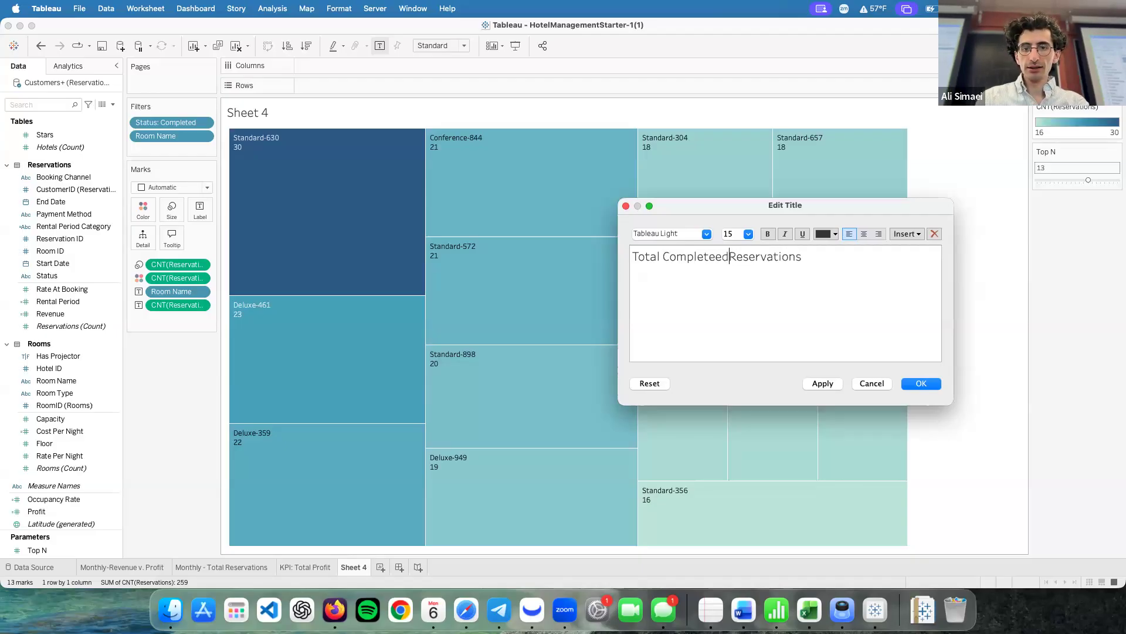
{"action": "type", "text": "f"}
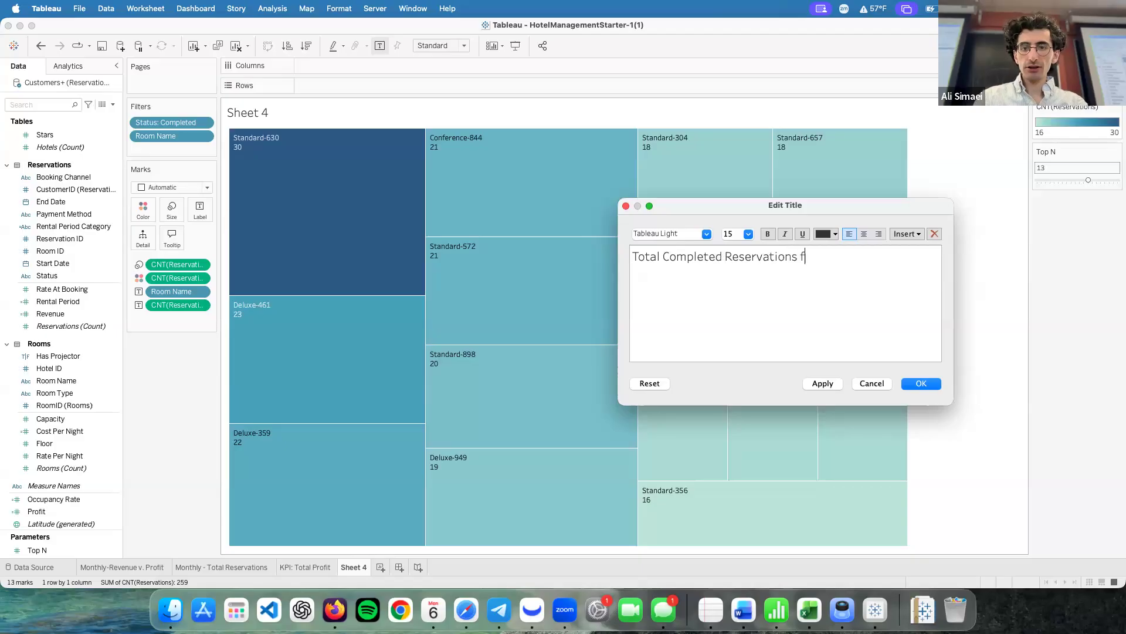
{"action": "type", "text": "or Each Room"}
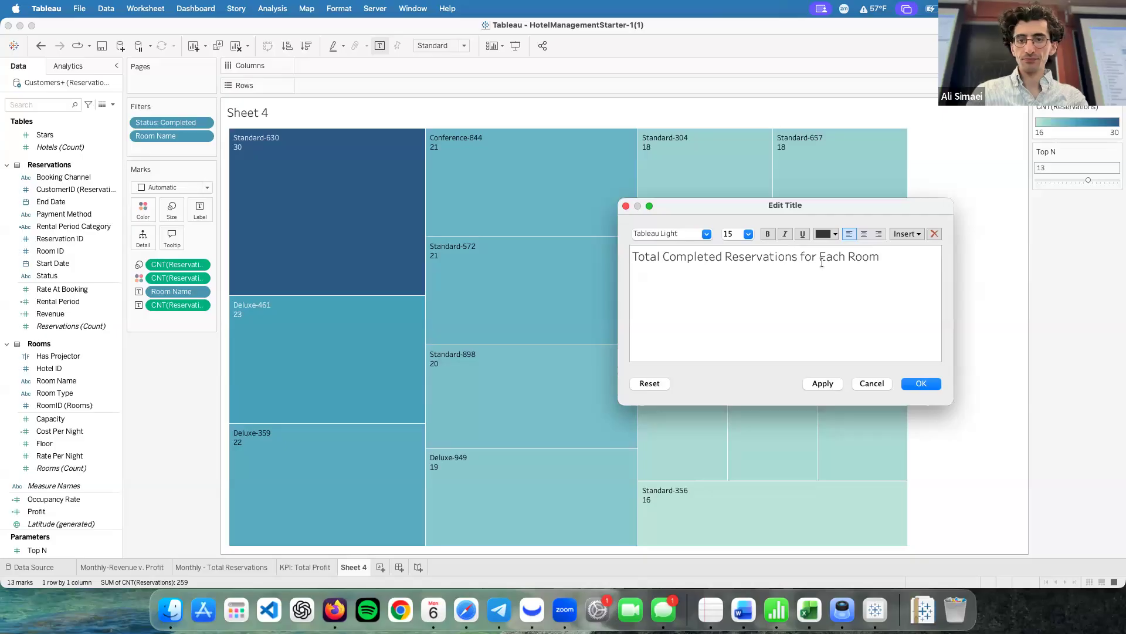
- Make the whole treemap title bold and centered, and apply the title changes
{"action": "key", "text": "super+a"}
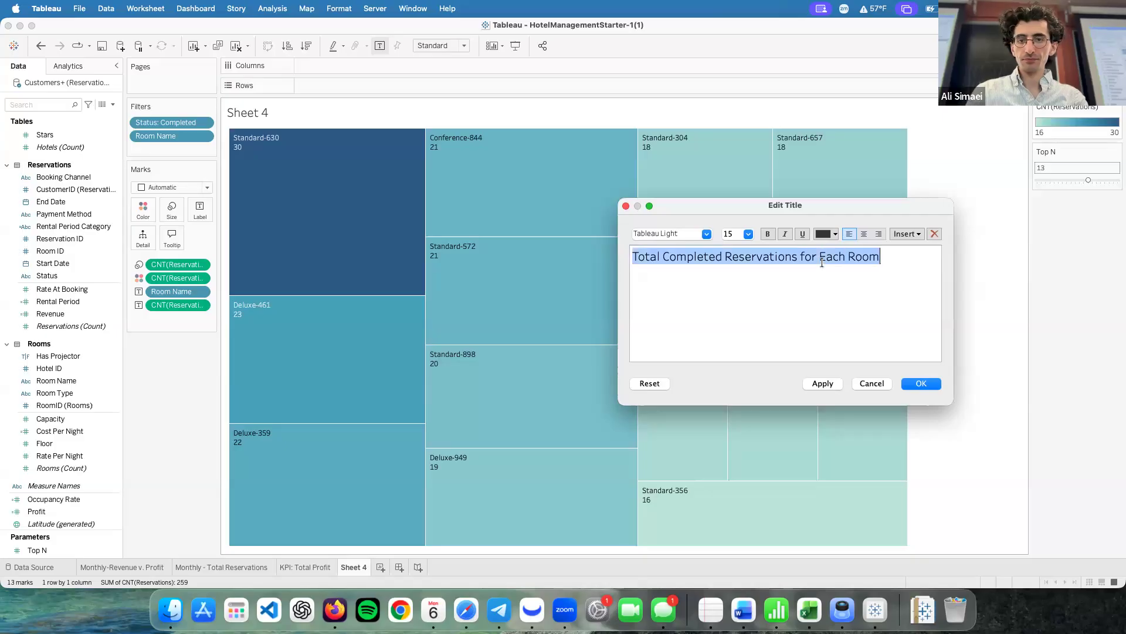
{"action": "left_click", "coordinate": [768, 234]}
{"action": "left_click", "coordinate": [864, 234]}
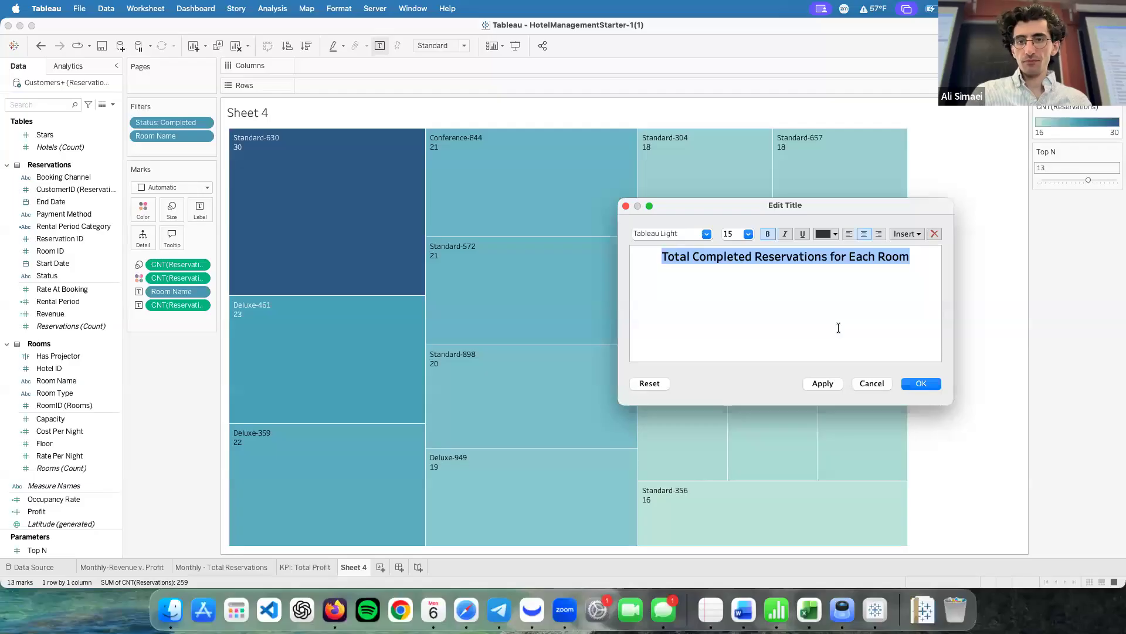
{"action": "left_click", "coordinate": [922, 384]}
- Check the Top N Rooms requirements in the browser instructions and rename the treemap worksheet as Q3
{"action": "double_click", "coordinate": [346, 564]}
{"action": "key", "text": "ctrl+Left"}
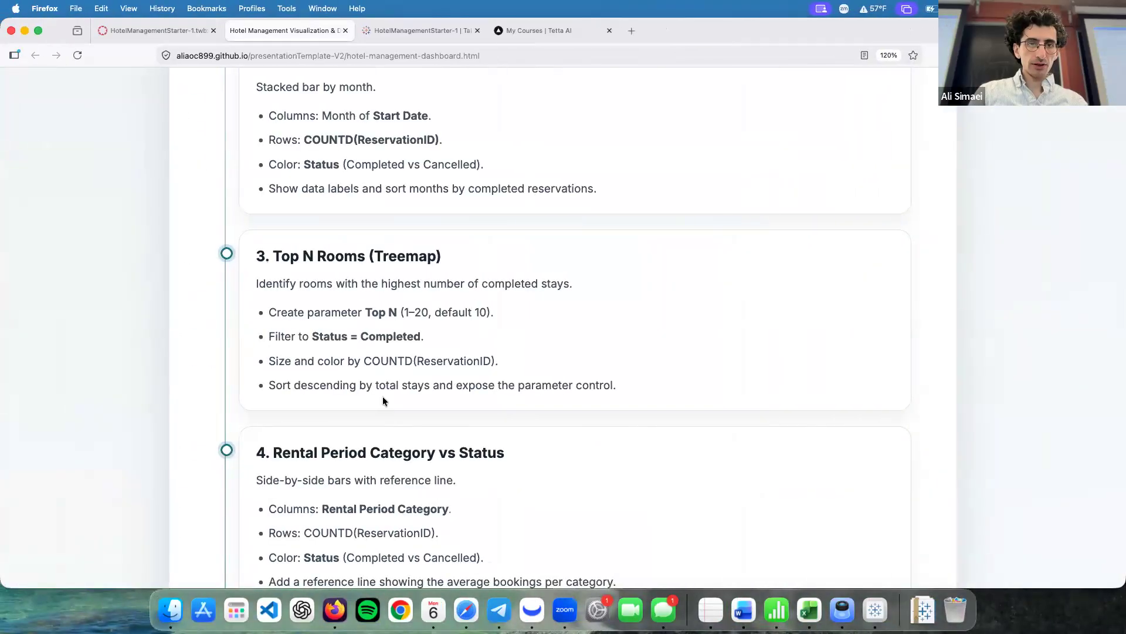
{"action": "key", "text": "ctrl+Right"}
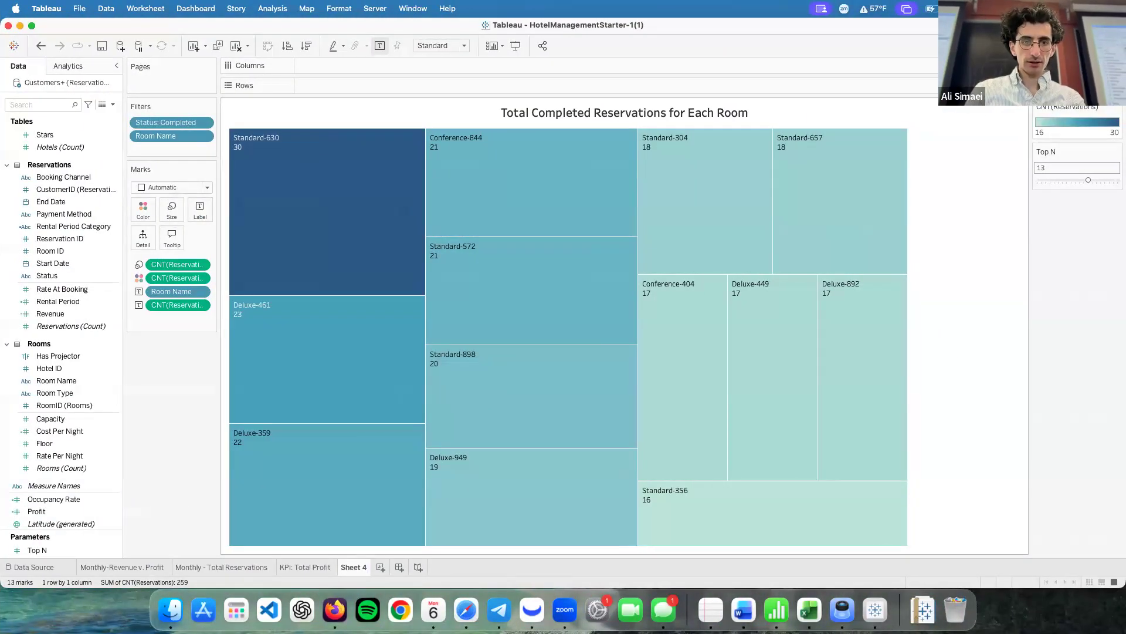
{"action": "double_click", "coordinate": [354, 567]}
{"action": "type", "text": "Q"}
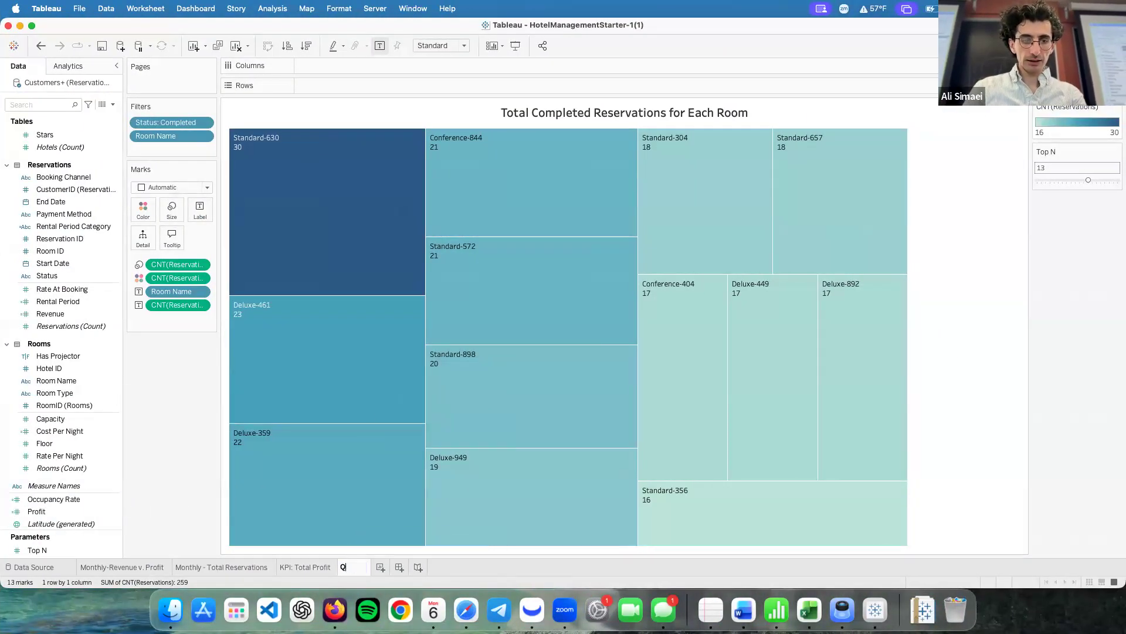
{"action": "key", "text": "Return"}
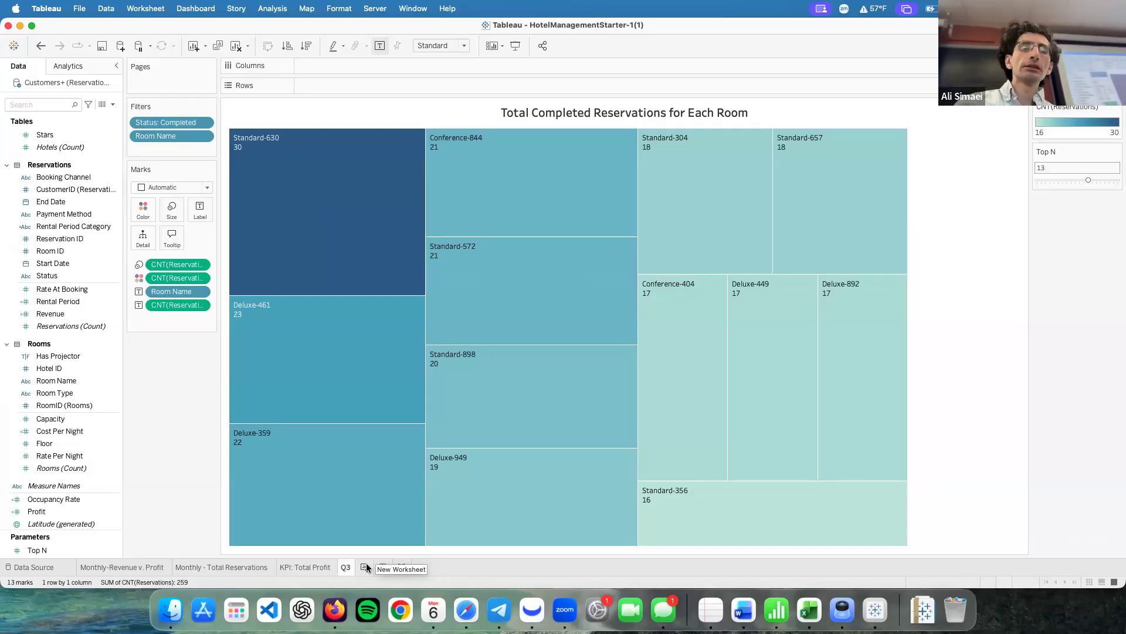
- Review the KPI: Total Profit, Monthly - Total Reservations and Monthly-Revenue v. Profit worksheets
{"action": "left_click", "coordinate": [310, 568]}
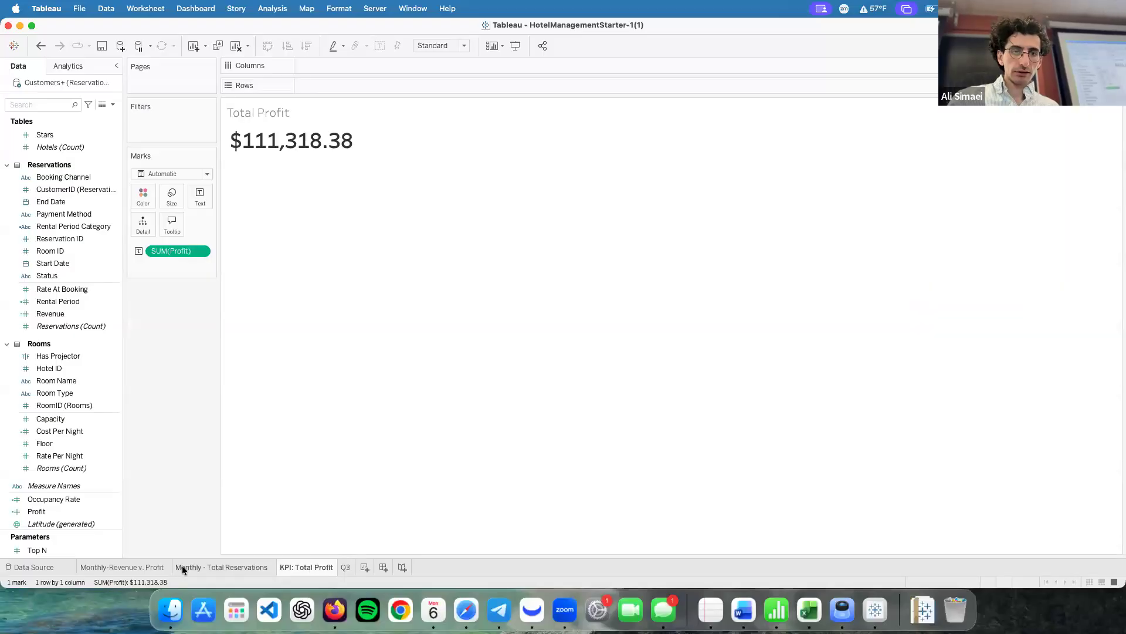
{"action": "left_click", "coordinate": [180, 567]}
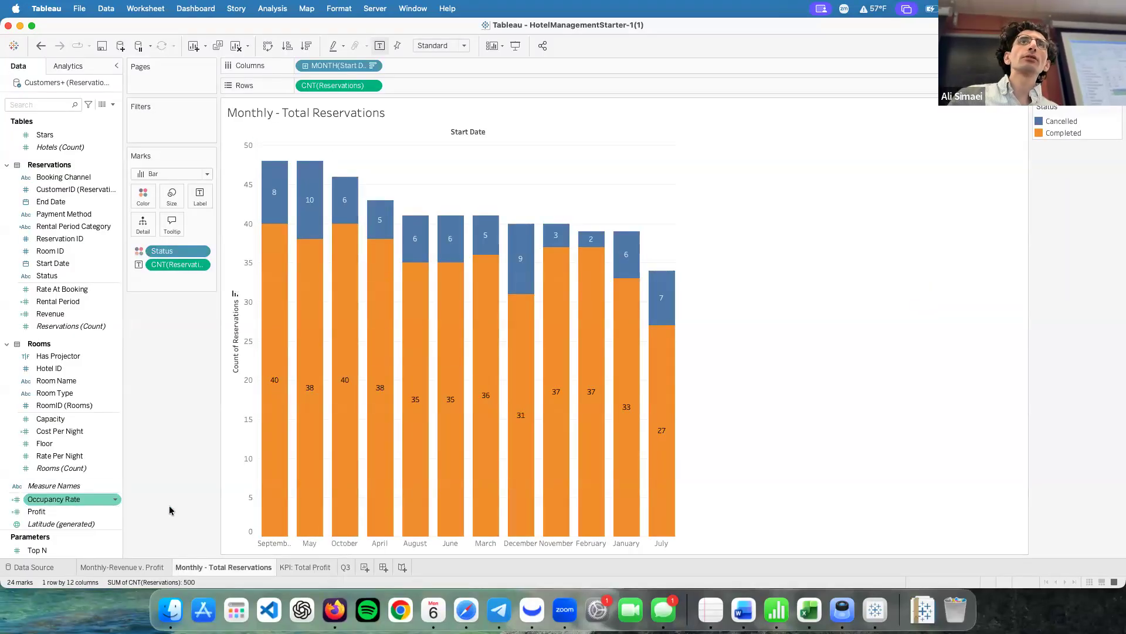
{"action": "left_click", "coordinate": [153, 568]}
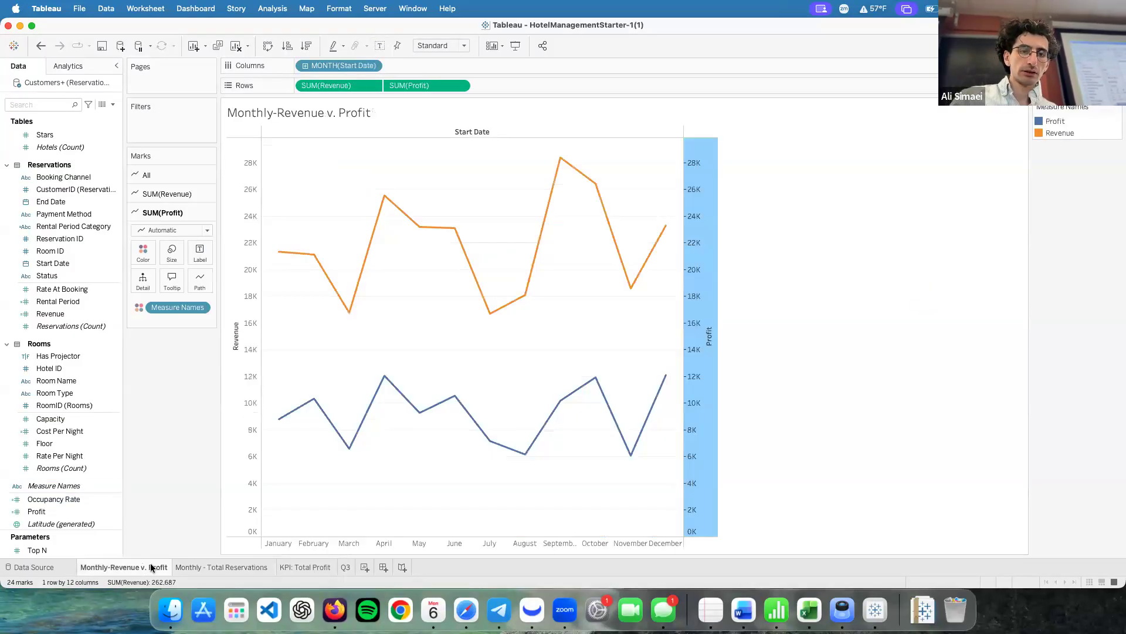
{"action": "left_click", "coordinate": [316, 567]}
- Set the Top N parameter to 6 on the Q3 treemap worksheet
{"action": "left_click", "coordinate": [346, 567]}
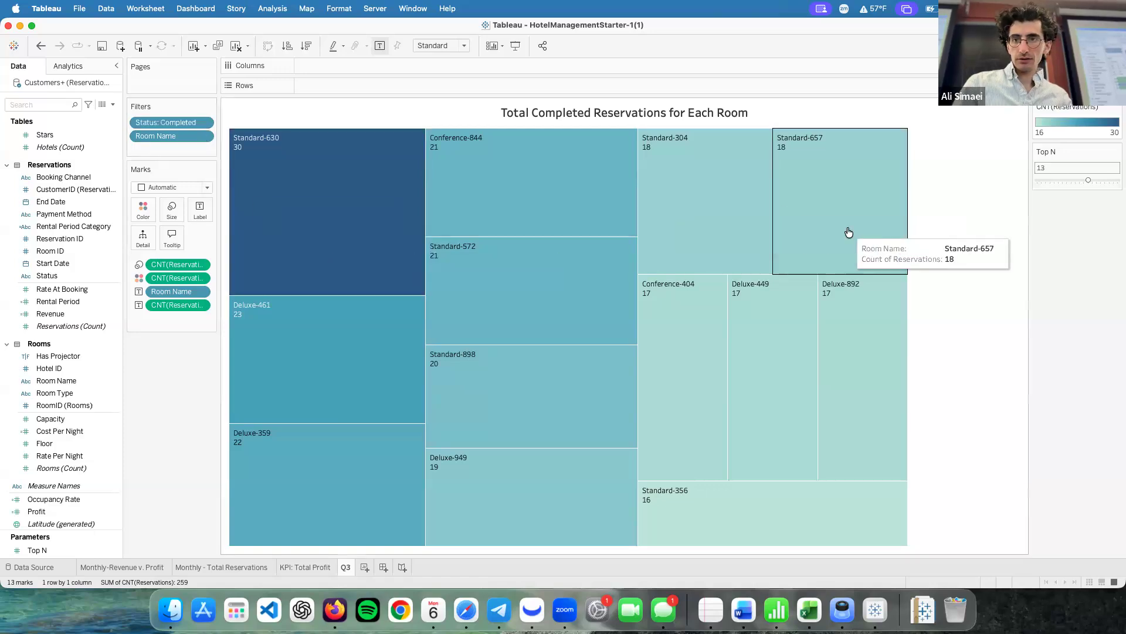
{"action": "left_click", "coordinate": [1056, 182]}
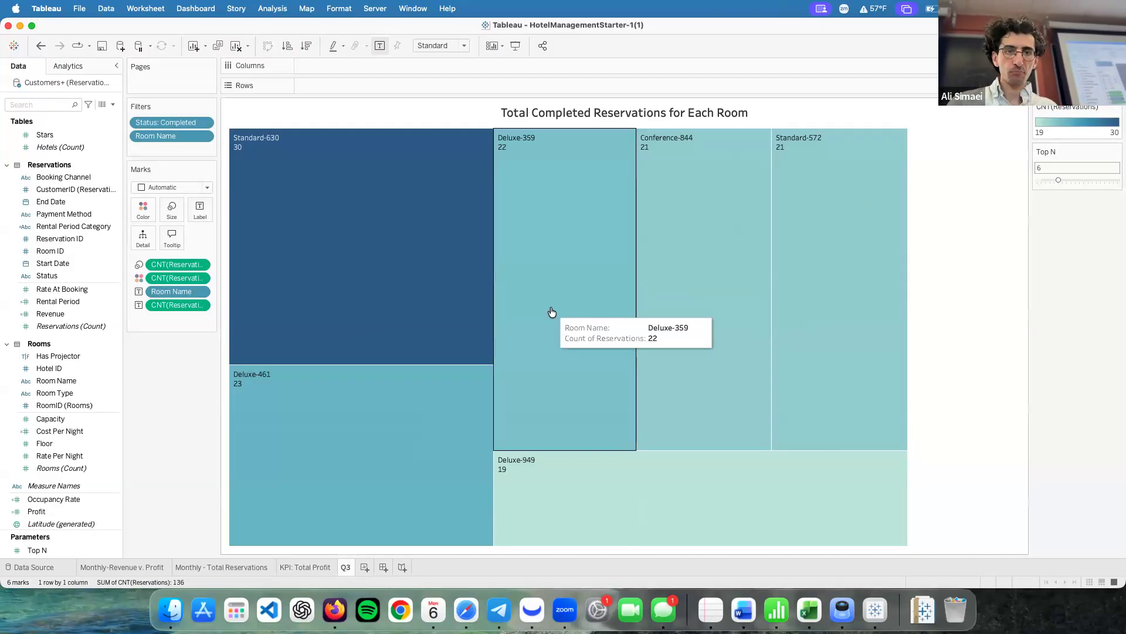
- Create a new worksheet and show the sum of Revenue as its text mark
{"action": "left_click", "coordinate": [306, 564]}
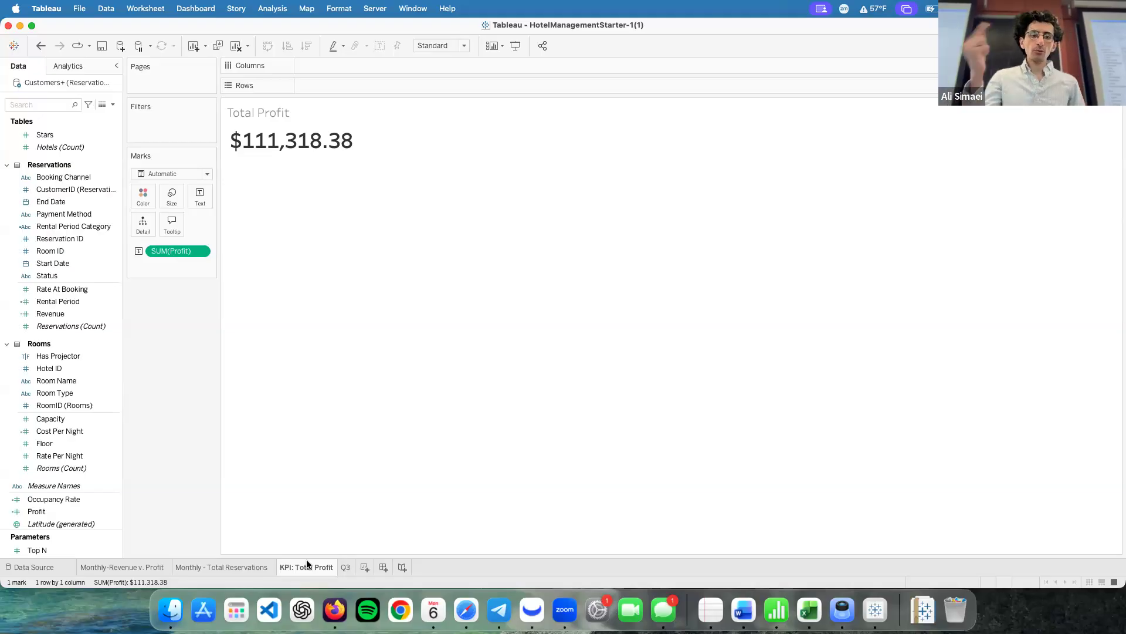
{"action": "left_click", "coordinate": [365, 568]}
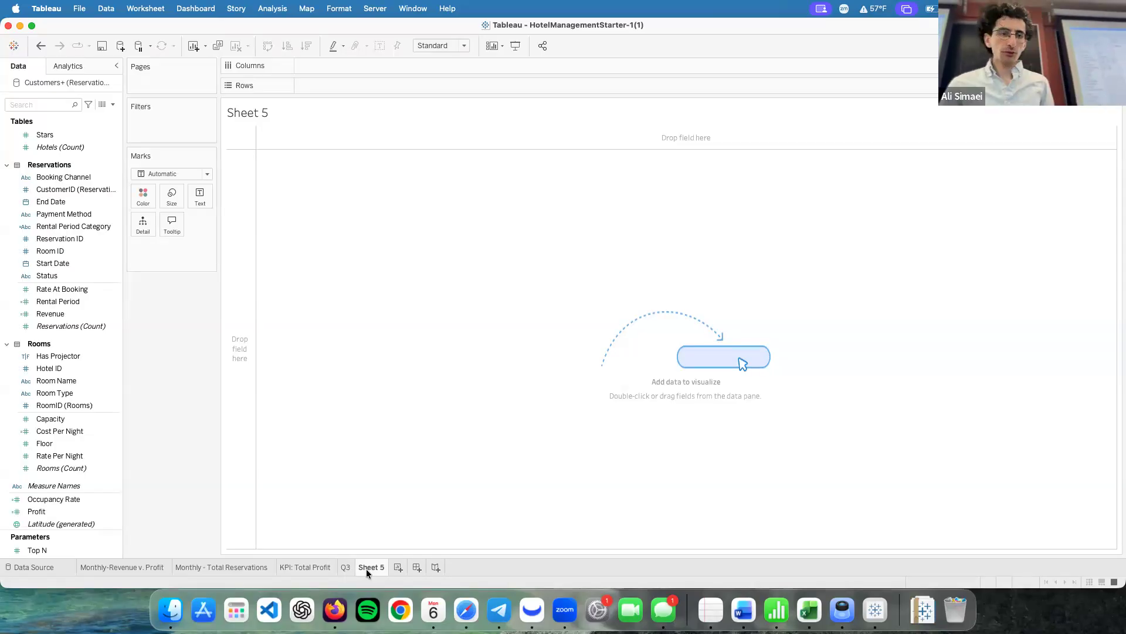
{"action": "scroll", "coordinate": [83, 417], "scroll_direction": "down", "scroll_amount": 2}
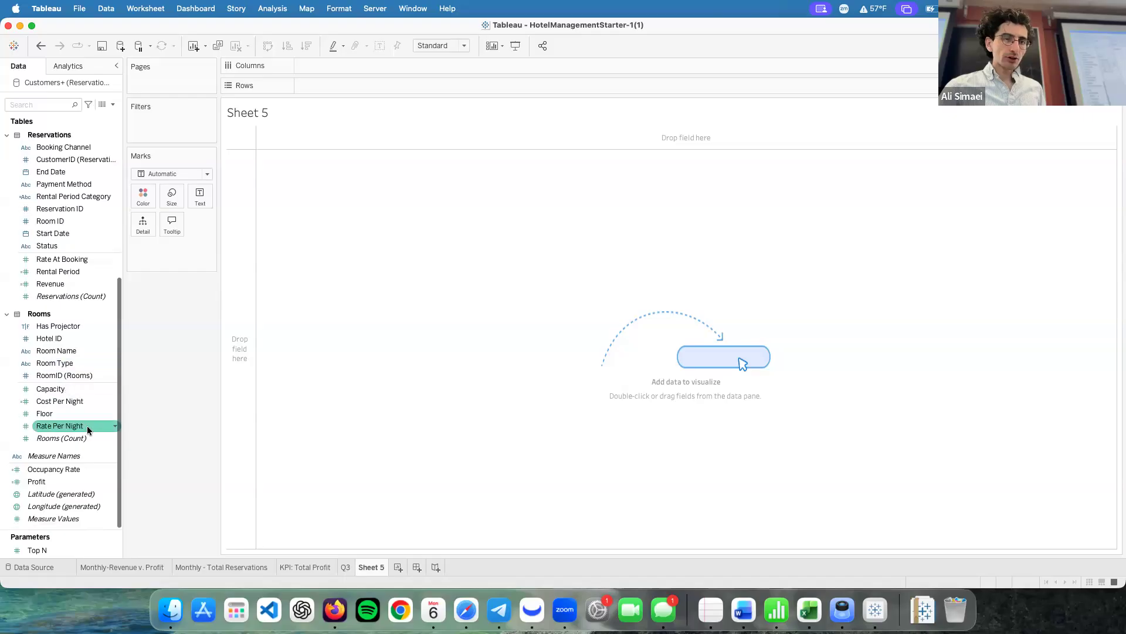
{"action": "left_click", "coordinate": [78, 283]}
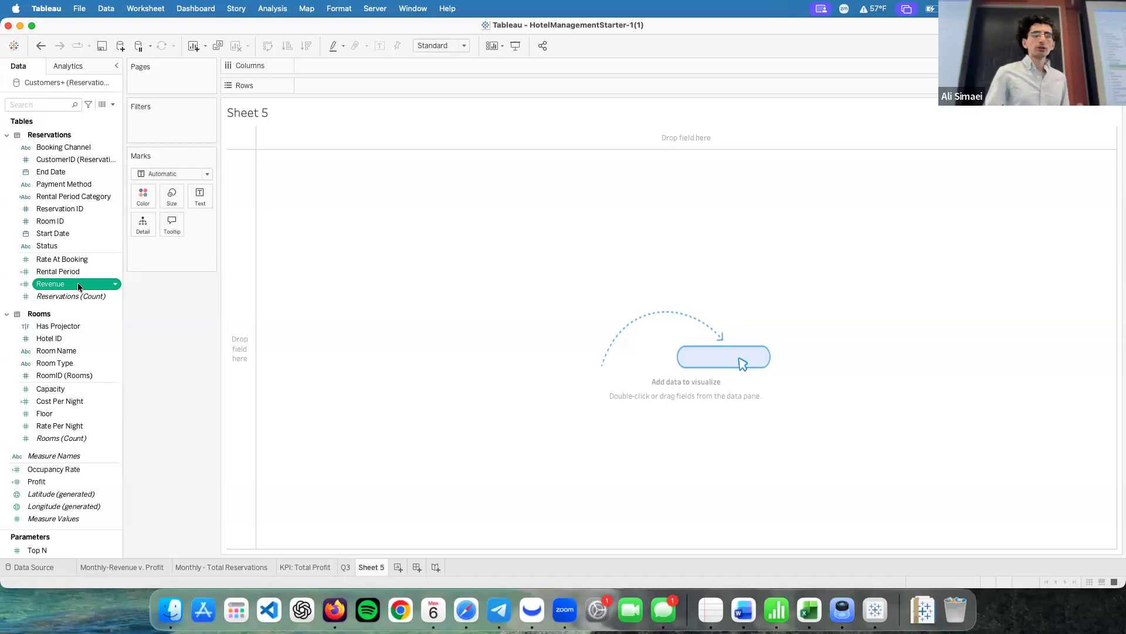
{"action": "left_click_drag", "start_coordinate": [71, 284], "coordinate": [199, 205]}
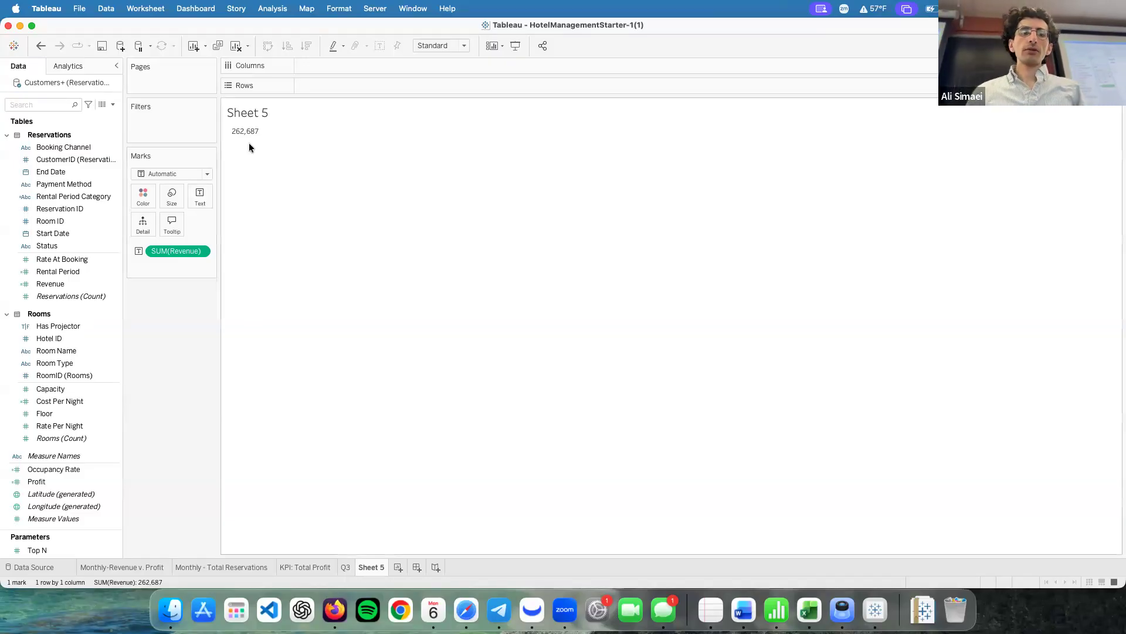
{"action": "mouse_move", "coordinate": [249, 134]}
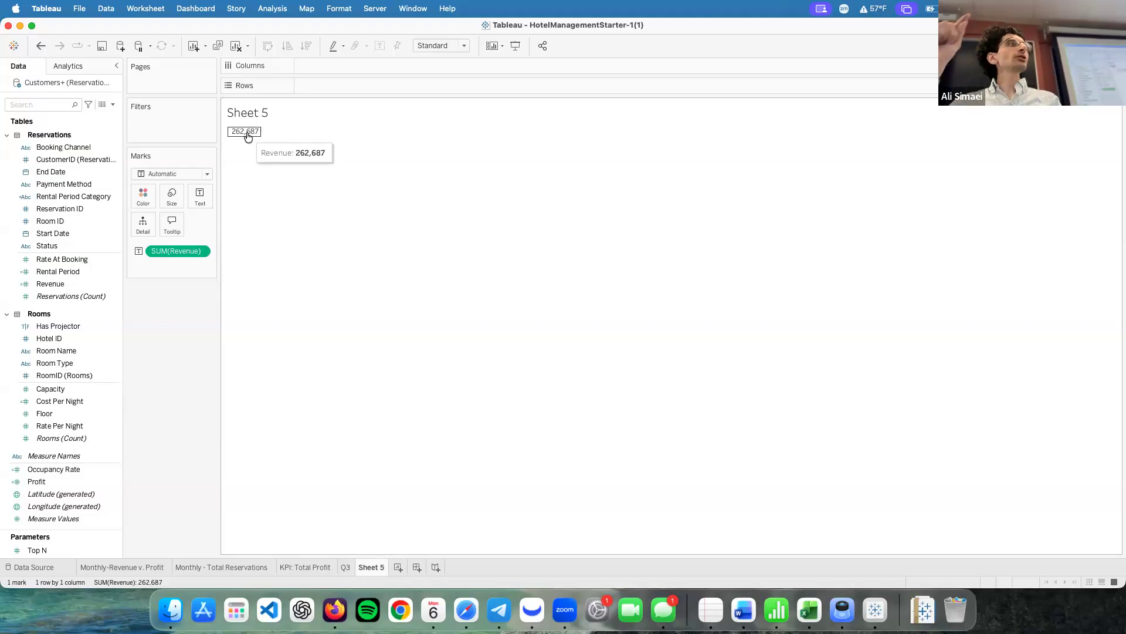
{"action": "left_click", "coordinate": [200, 197]}
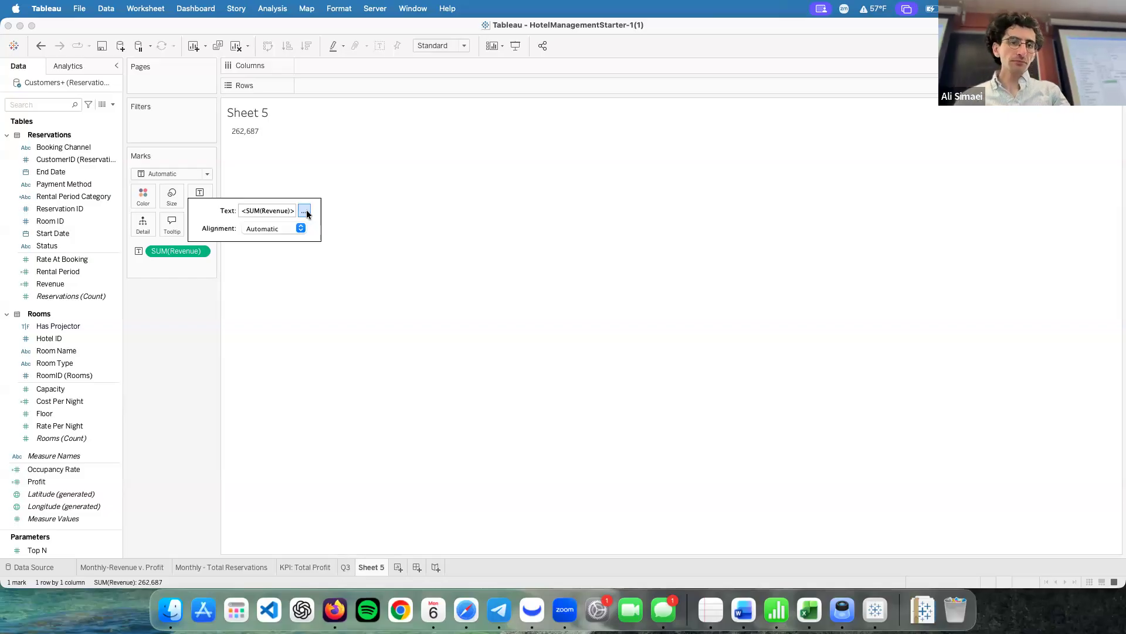
{"action": "left_click", "coordinate": [304, 210]}
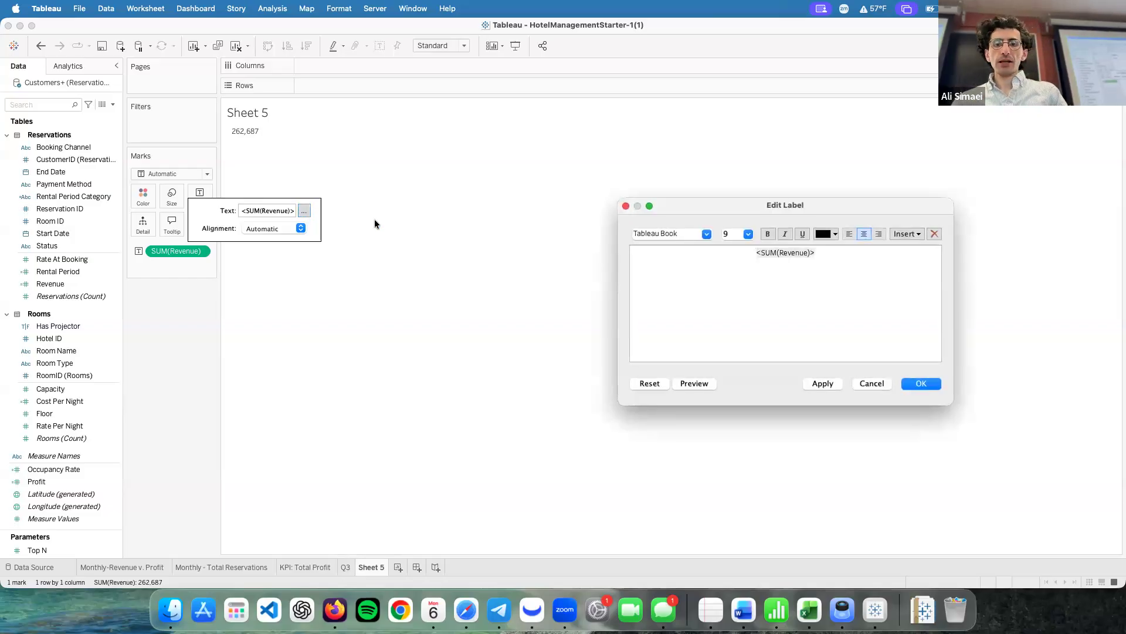
{"action": "left_click", "coordinate": [885, 254]}
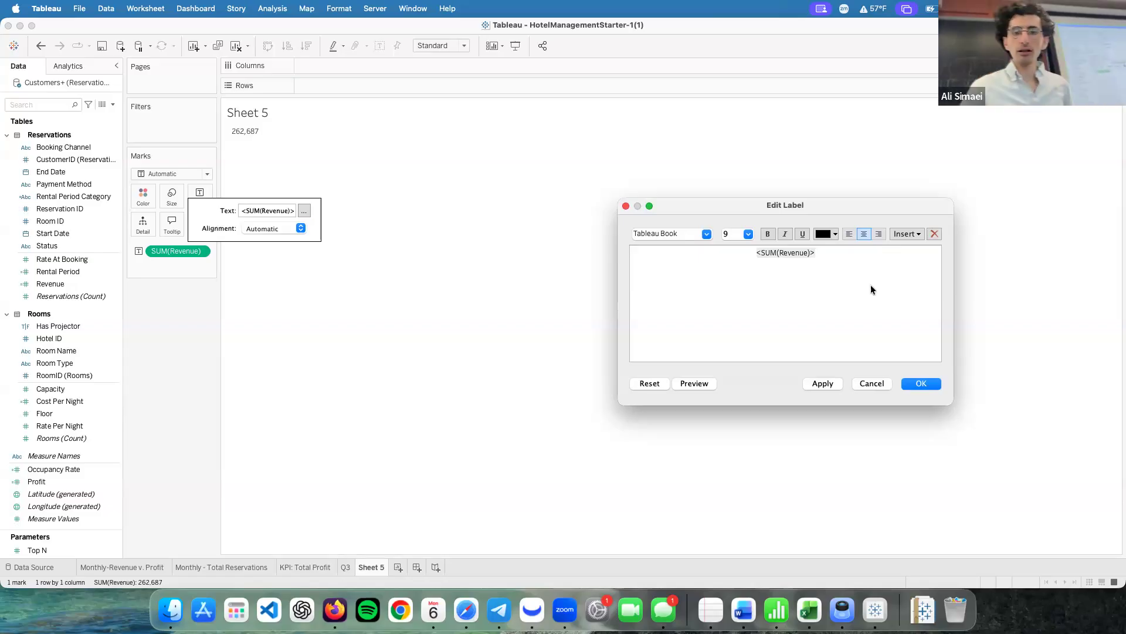
{"action": "left_click", "coordinate": [879, 385]}
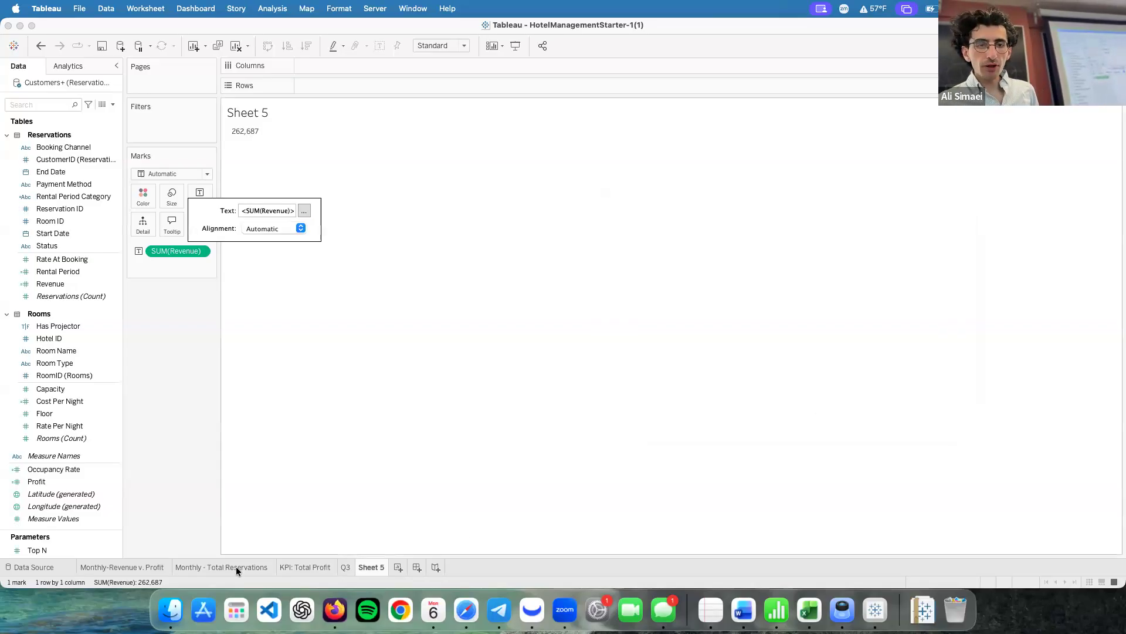
- Check the font size and style of the profit label on the KPI: Total Profit worksheet
{"action": "left_click", "coordinate": [302, 565]}
{"action": "left_click", "coordinate": [199, 195]}
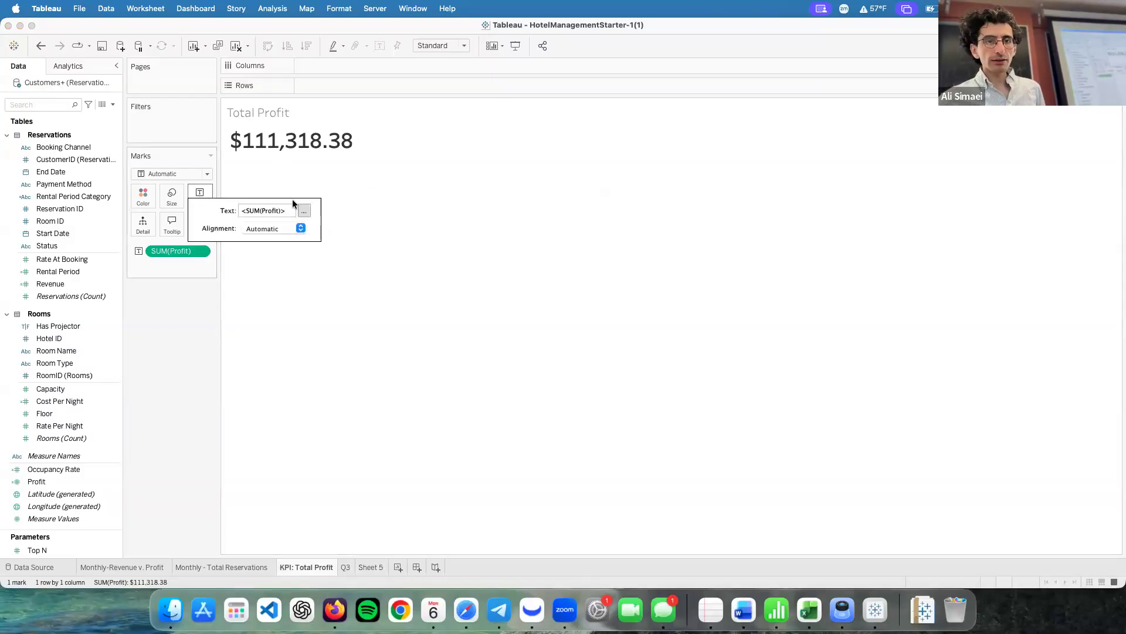
{"action": "left_click", "coordinate": [304, 211]}
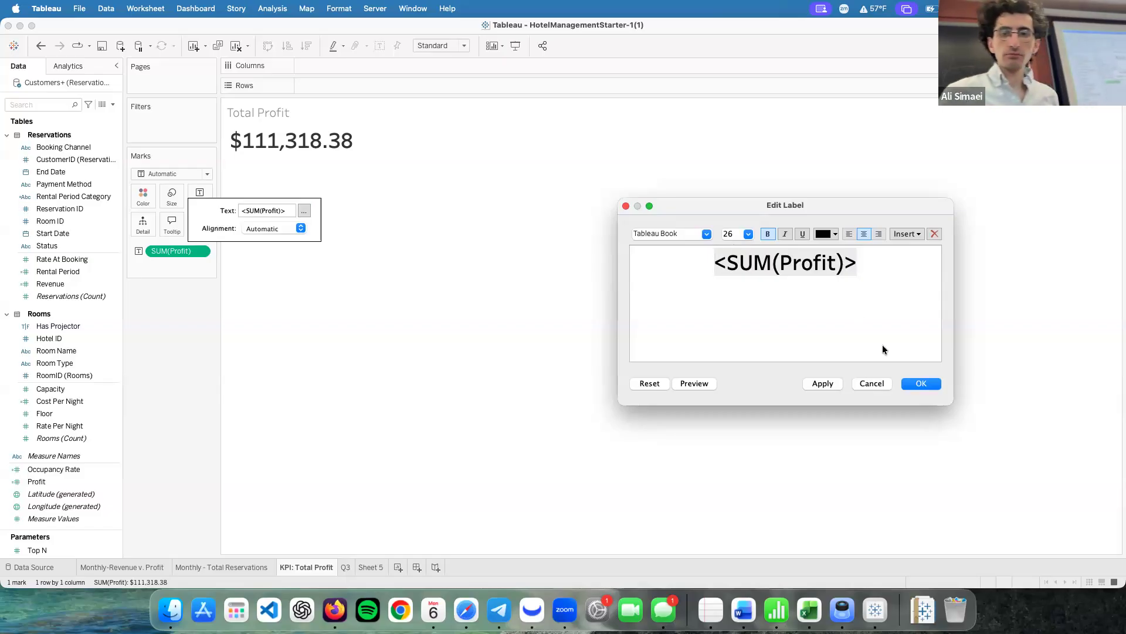
{"action": "left_click", "coordinate": [872, 383]}
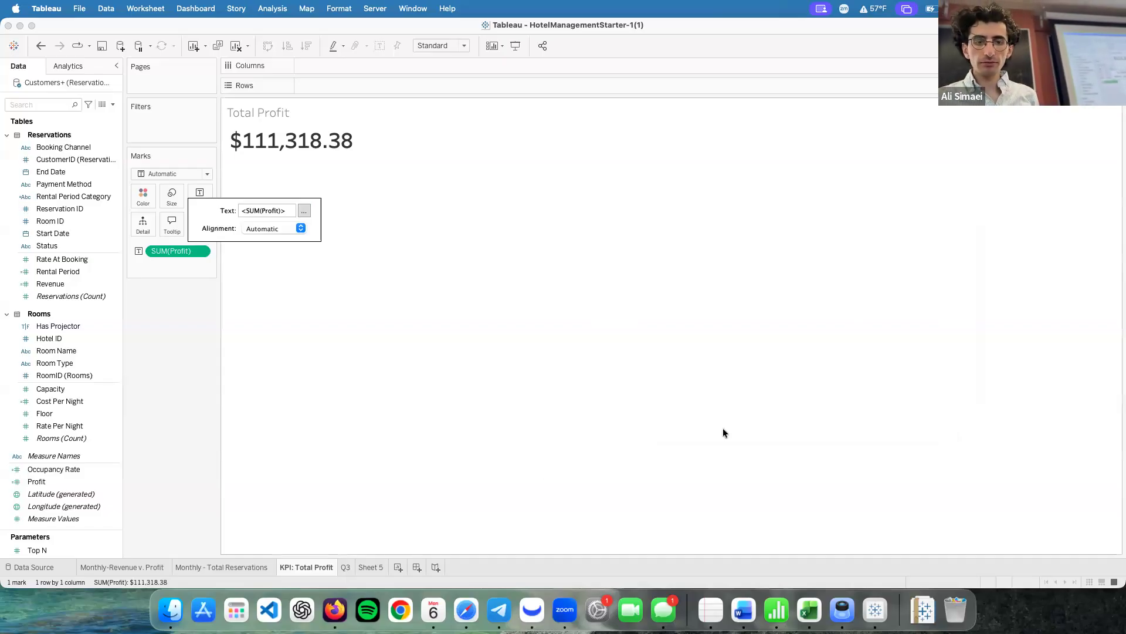
- Format the SUM(Revenue) label on Sheet 5 as bold with a font size of 26
{"action": "left_click", "coordinate": [381, 565]}
{"action": "left_click", "coordinate": [201, 194]}
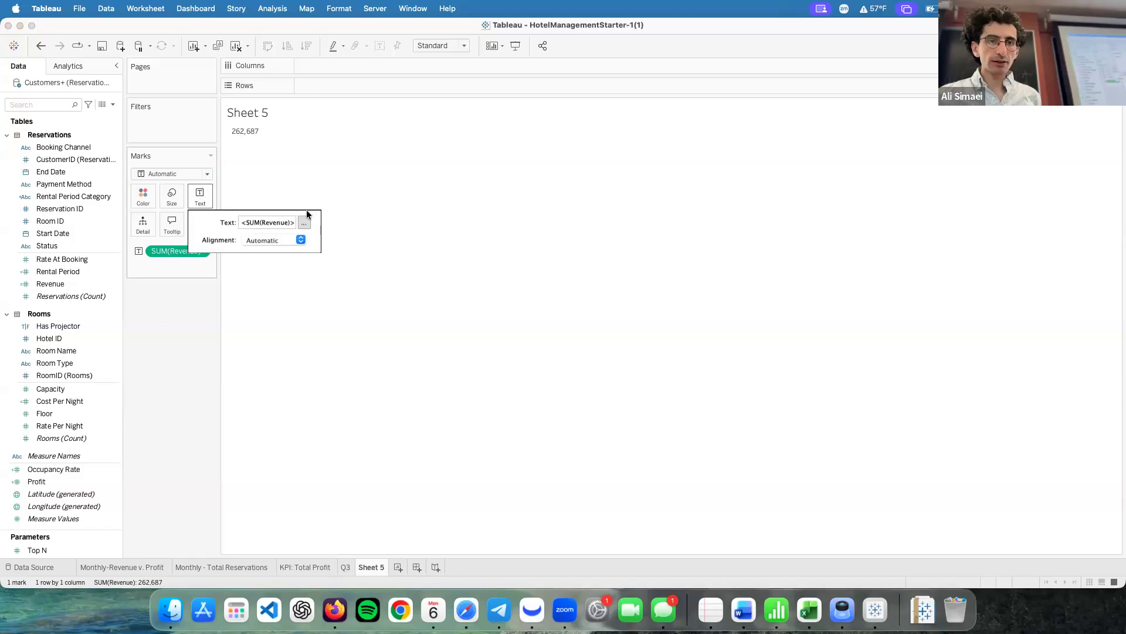
{"action": "left_click", "coordinate": [304, 222]}
{"action": "double_click", "coordinate": [772, 252]}
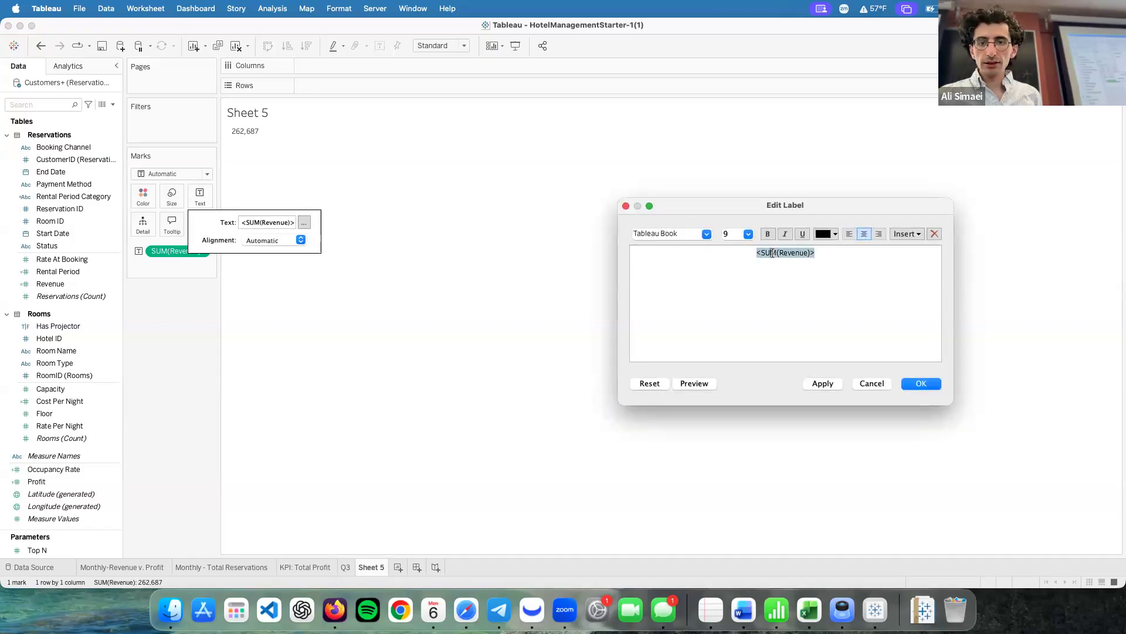
{"action": "left_click", "coordinate": [769, 234]}
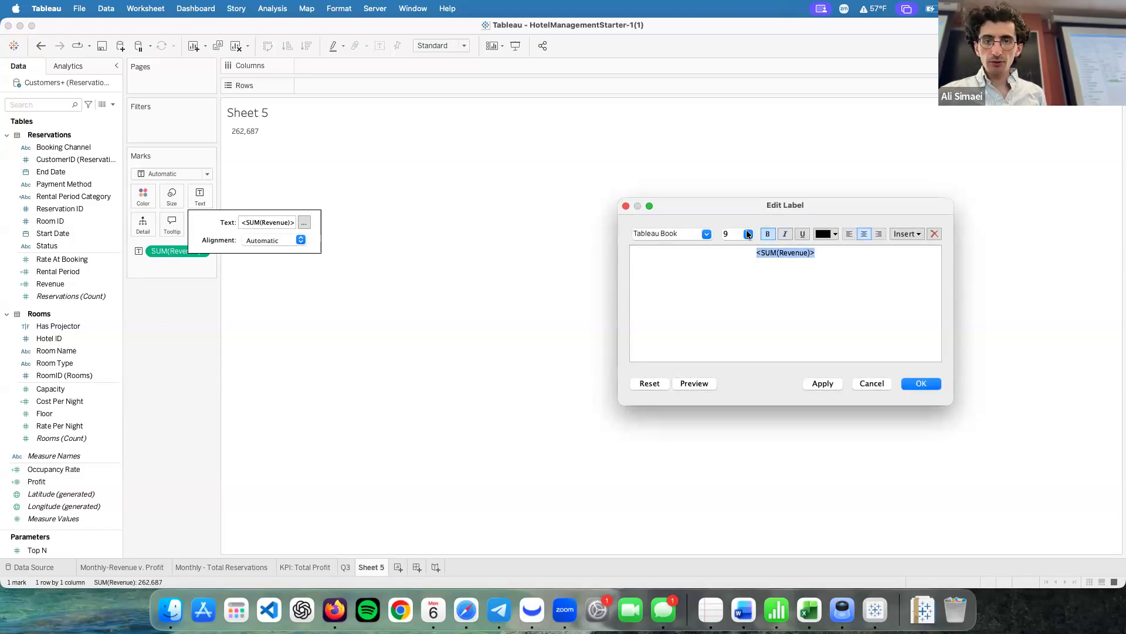
{"action": "left_click", "coordinate": [748, 234]}
{"action": "left_click", "coordinate": [747, 371]}
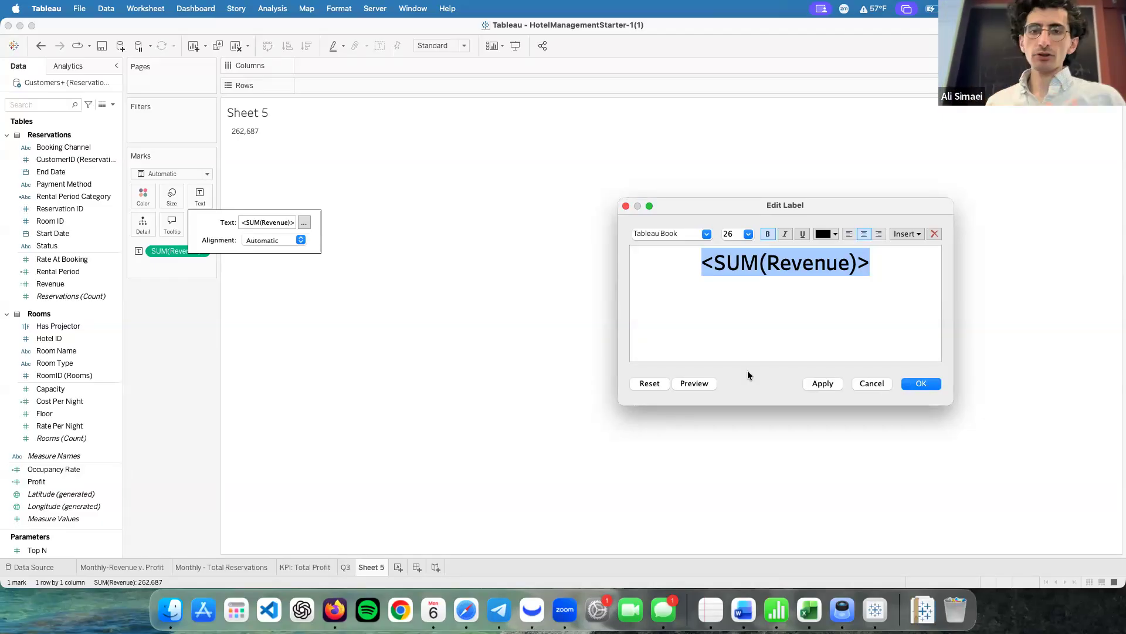
{"action": "left_click", "coordinate": [933, 386]}
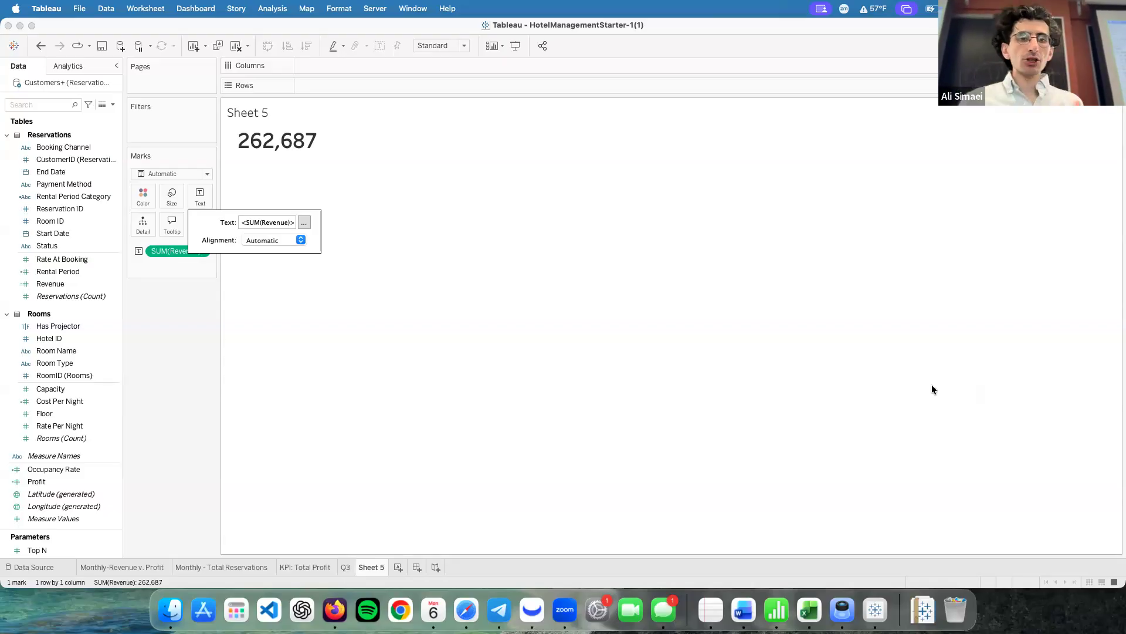
{"action": "left_click", "coordinate": [169, 336]}
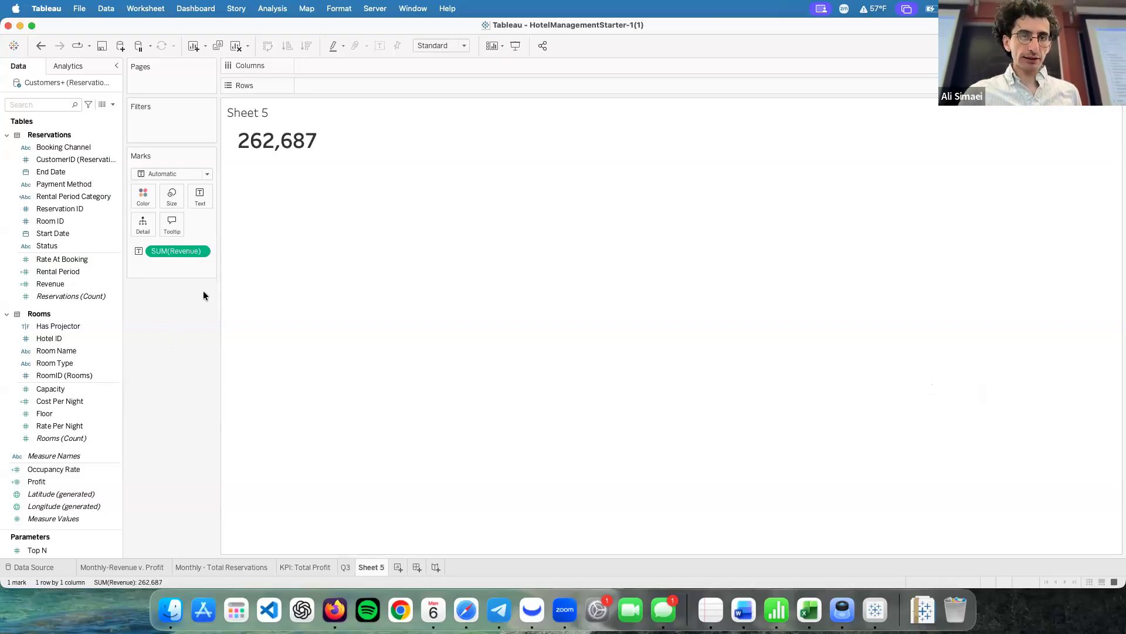
- Format the SUM(Revenue) label's numbers on Sheet 5 as Currency (Standard) with the English (United States) locale
{"action": "left_click", "coordinate": [201, 251]}
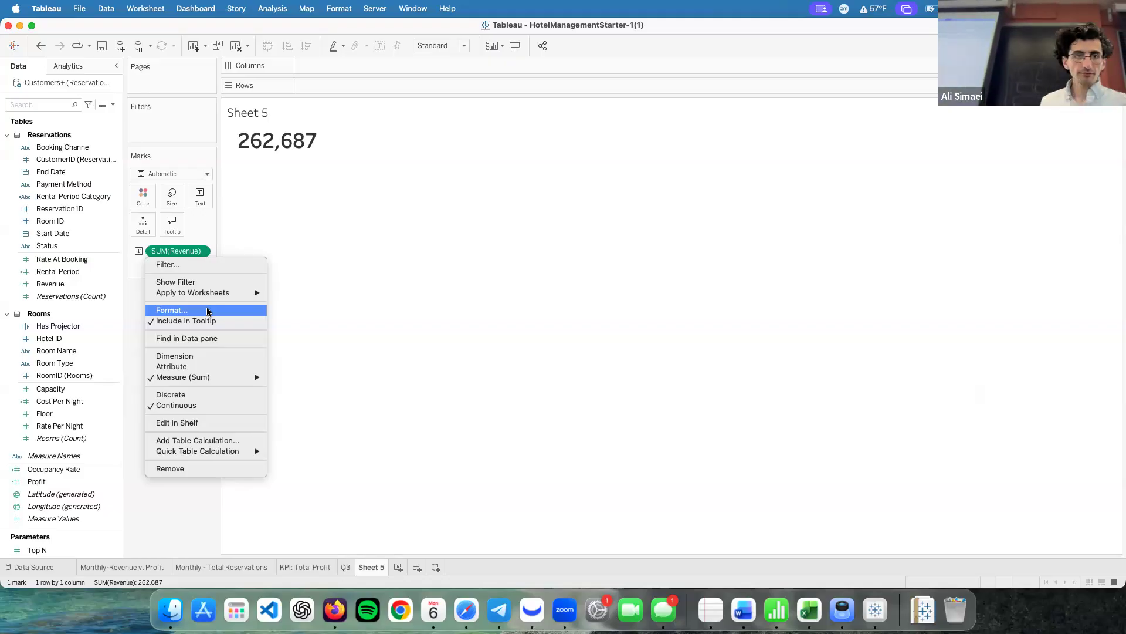
{"action": "left_click", "coordinate": [207, 310]}
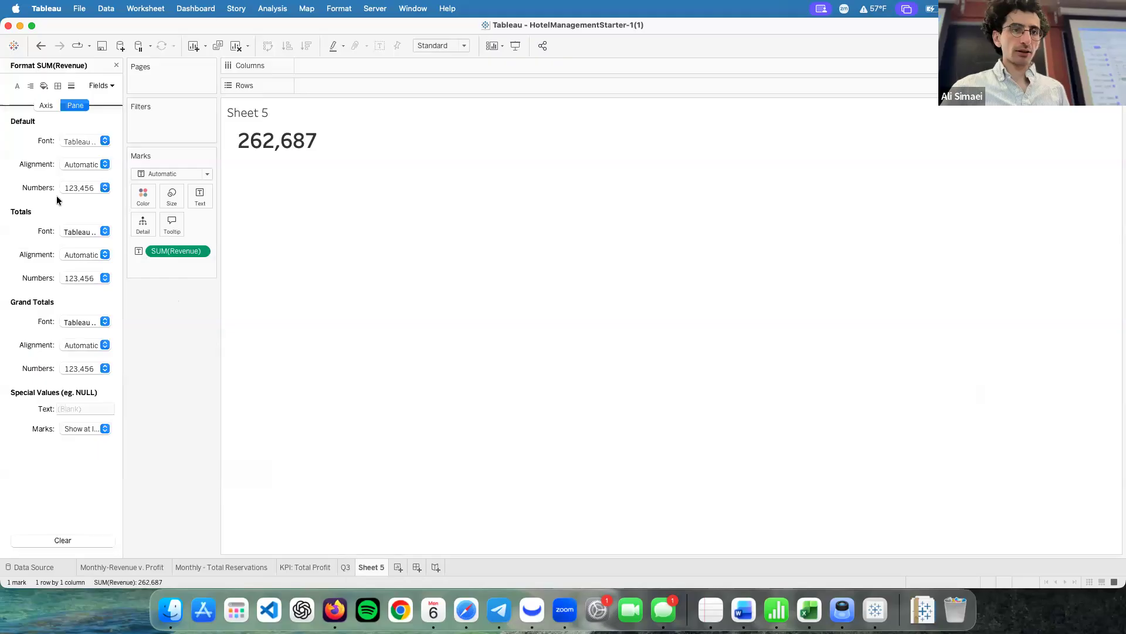
{"action": "left_click", "coordinate": [91, 189]}
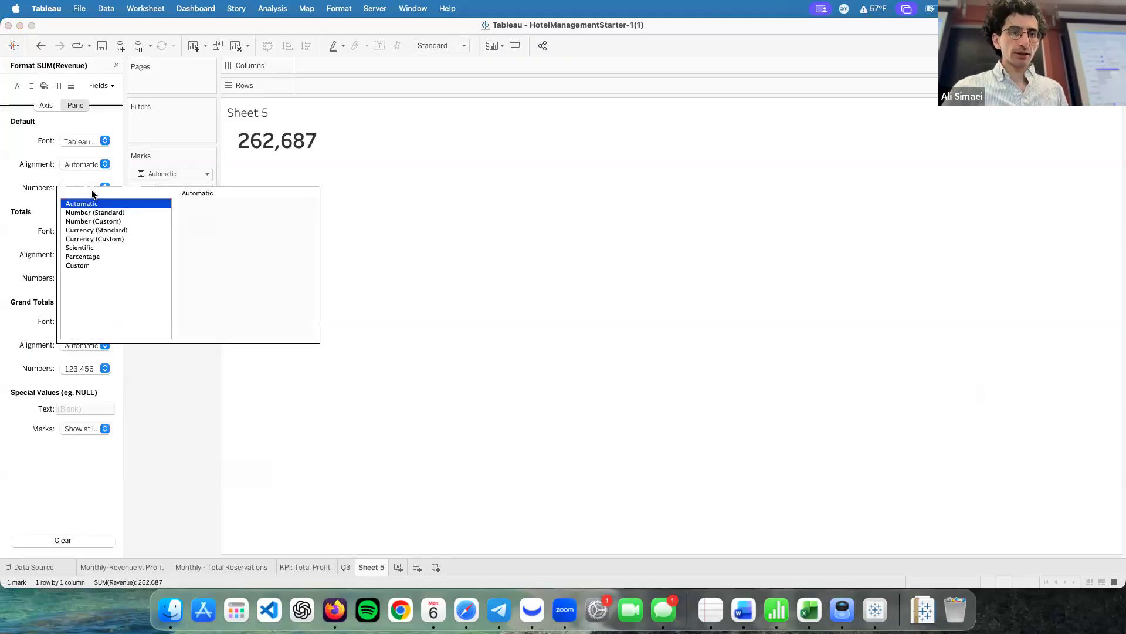
{"action": "left_click", "coordinate": [102, 230]}
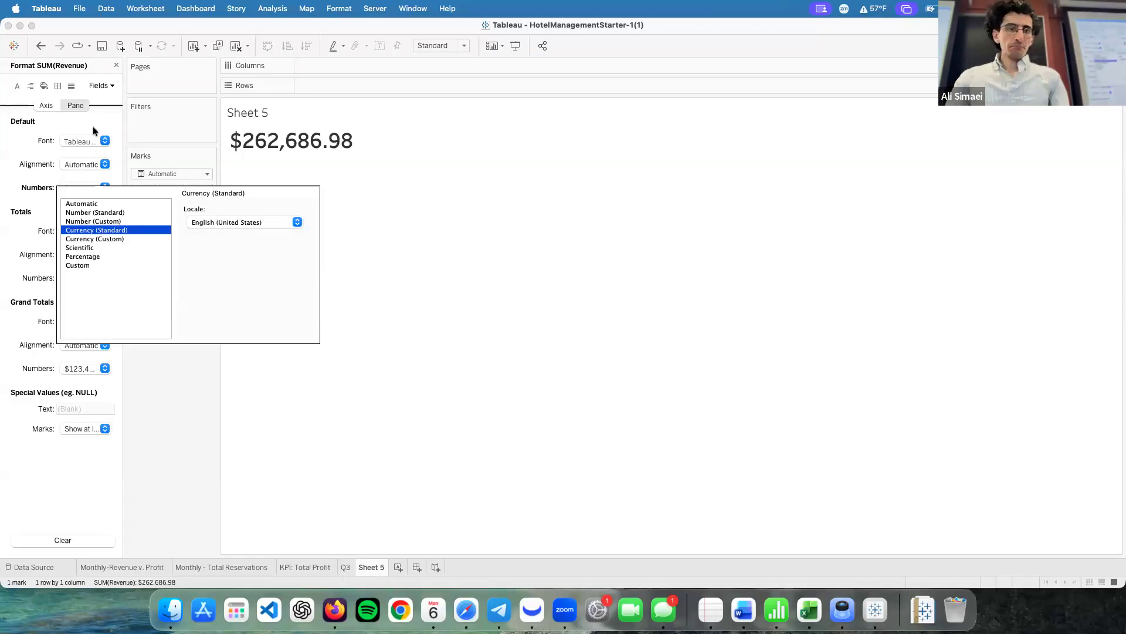
{"action": "left_click", "coordinate": [117, 66]}
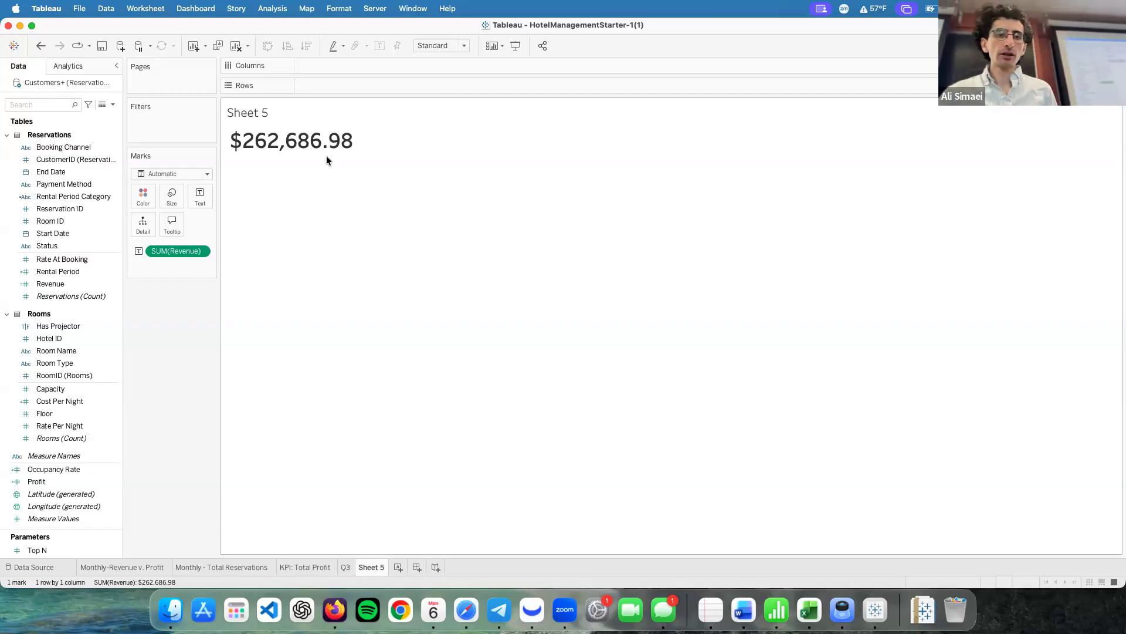
- Replace the sheet name placeholder in Sheet 5's title with "Total Revenue"
{"action": "double_click", "coordinate": [262, 115]}
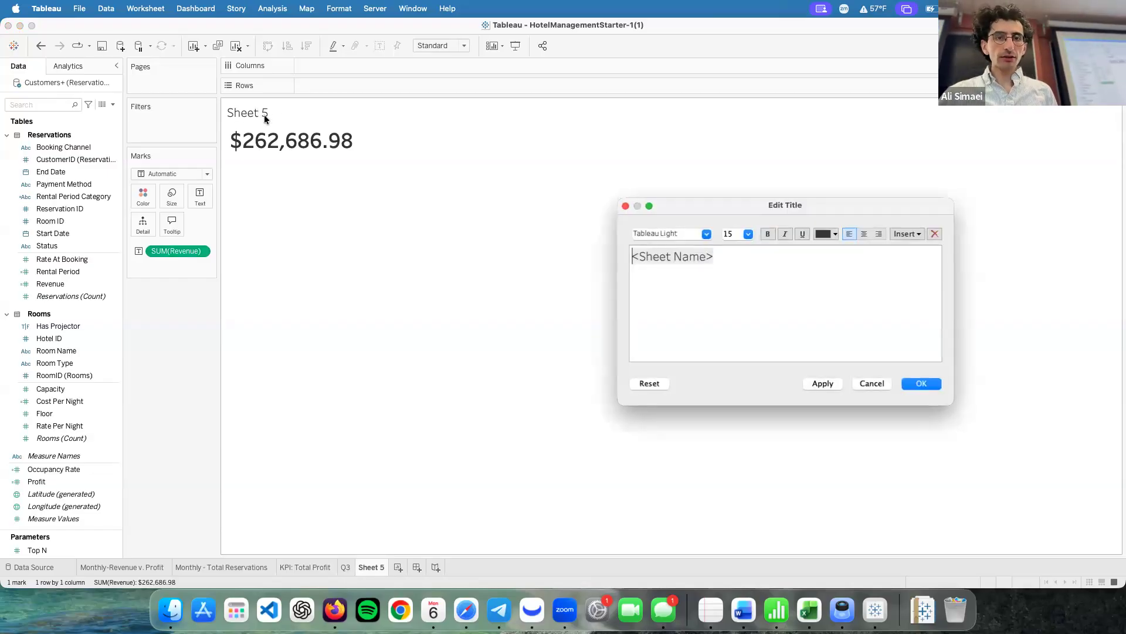
{"action": "key", "text": "Right"}
{"action": "key", "text": "BackSpace"}
{"action": "key", "text": "BackSpace"}
{"action": "key", "text": "BackSpace"}
{"action": "key", "text": "BackSpace"}
{"action": "key", "text": "BackSpace"}
{"action": "key", "text": "BackSpace"}
{"action": "key", "text": "BackSpace"}
{"action": "key", "text": "BackSpace"}
{"action": "key", "text": "BackSpace"}
{"action": "key", "text": "BackSpace"}
{"action": "key", "text": "BackSpace"}
{"action": "key", "text": "BackSpace"}
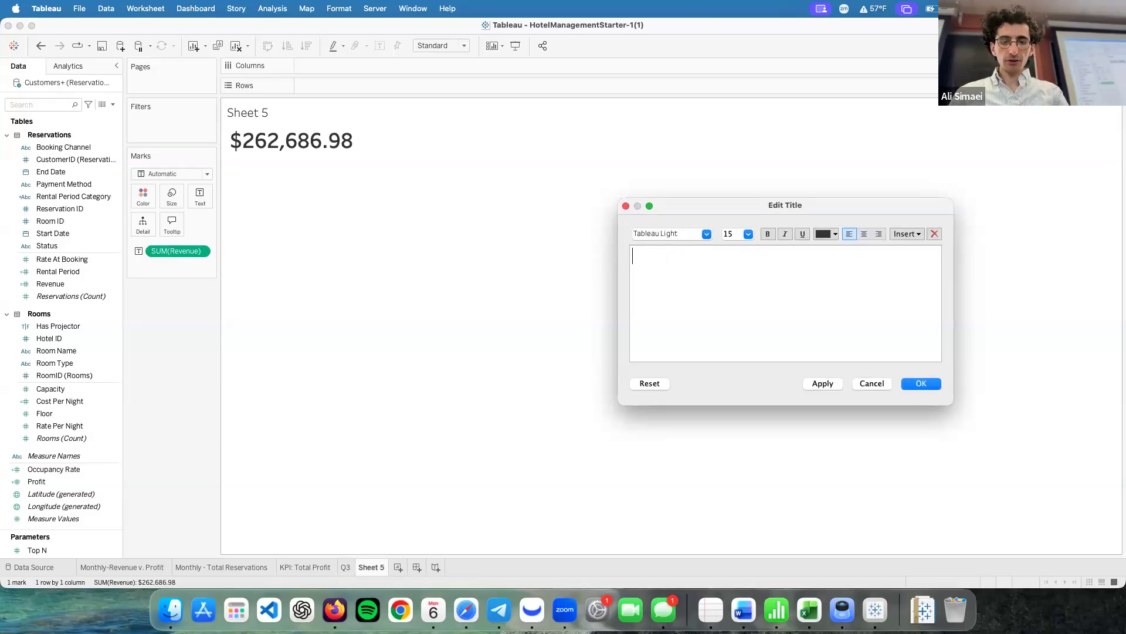
{"action": "type", "text": "Total "}
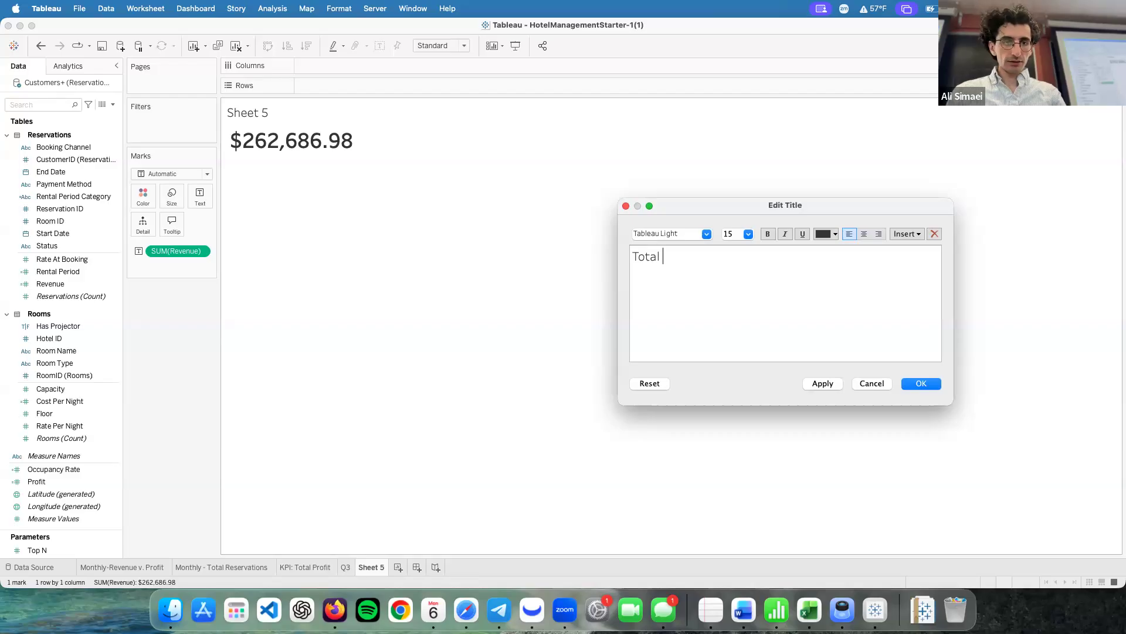
{"action": "type", "text": "Revenue"}
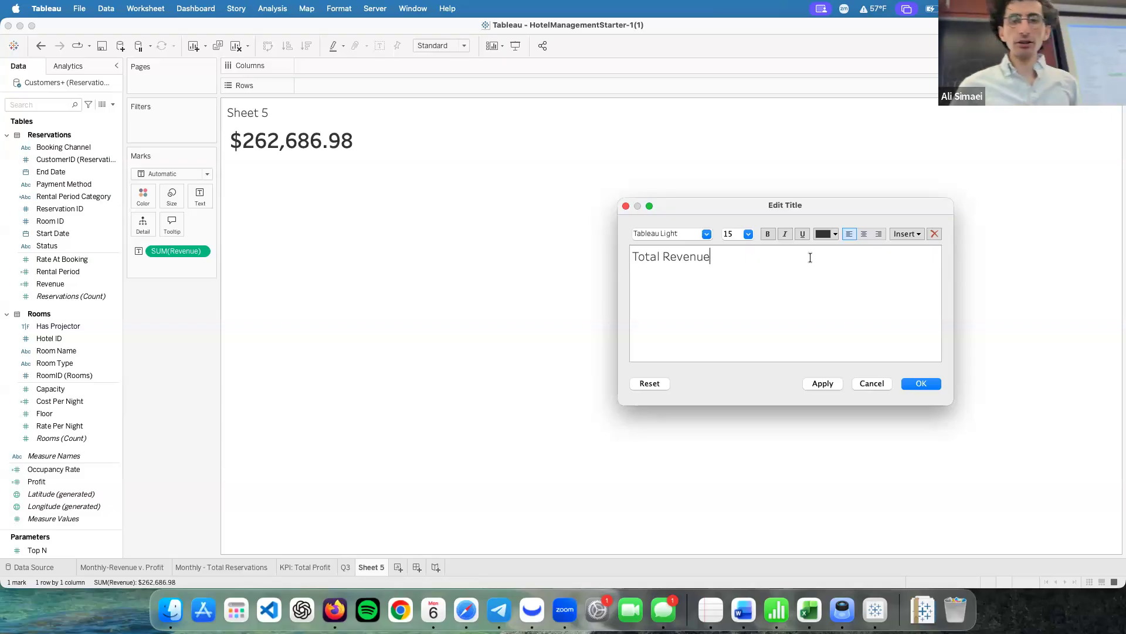
- Color the whole Total Revenue title text dark gray and apply the title changes
{"action": "left_click_drag", "start_coordinate": [711, 257], "coordinate": [623, 256]}
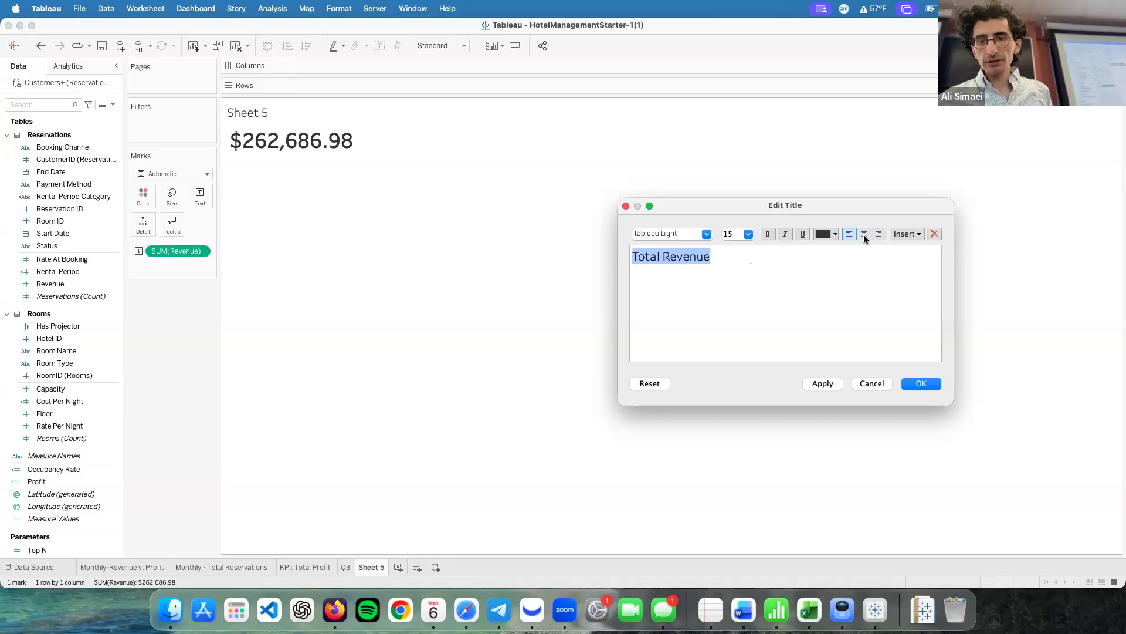
{"action": "left_click", "coordinate": [835, 234]}
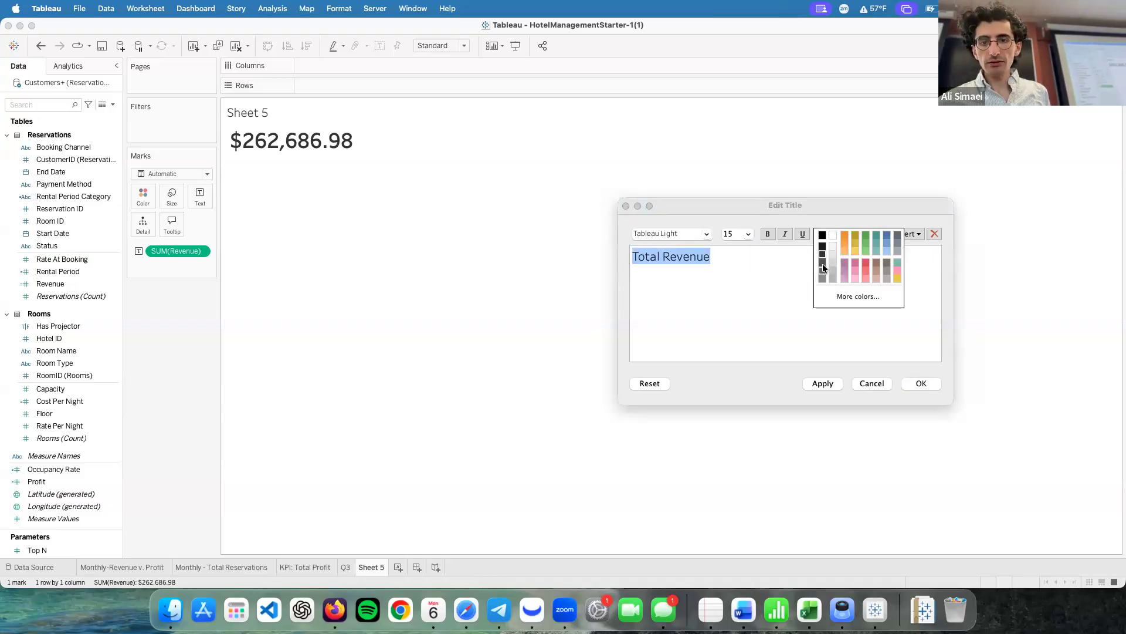
{"action": "left_click", "coordinate": [822, 264]}
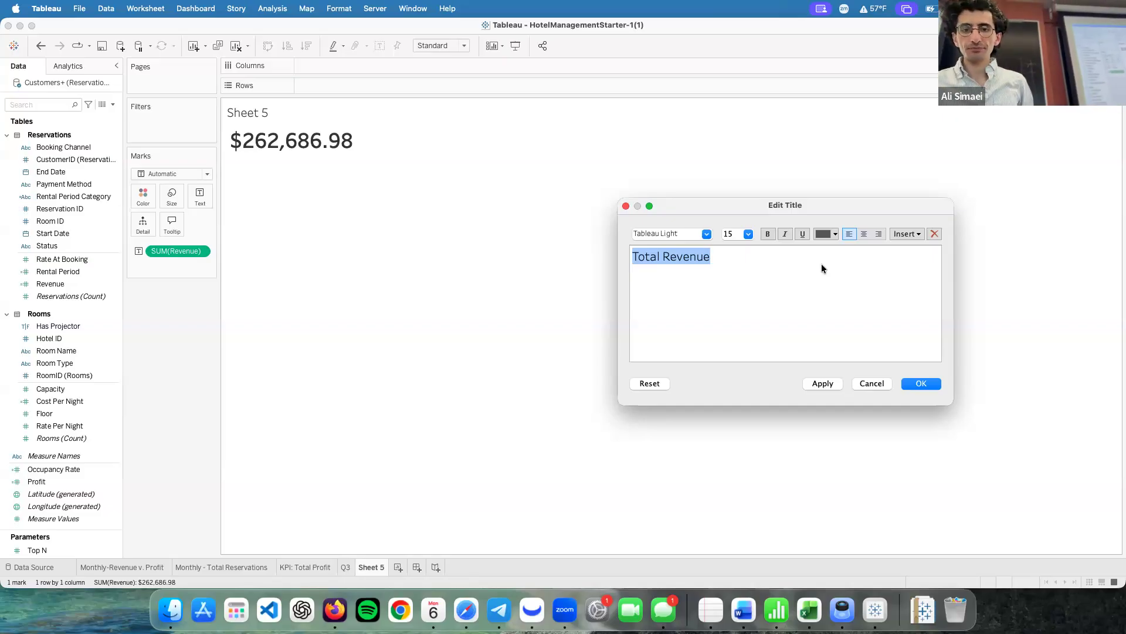
{"action": "left_click", "coordinate": [922, 383]}
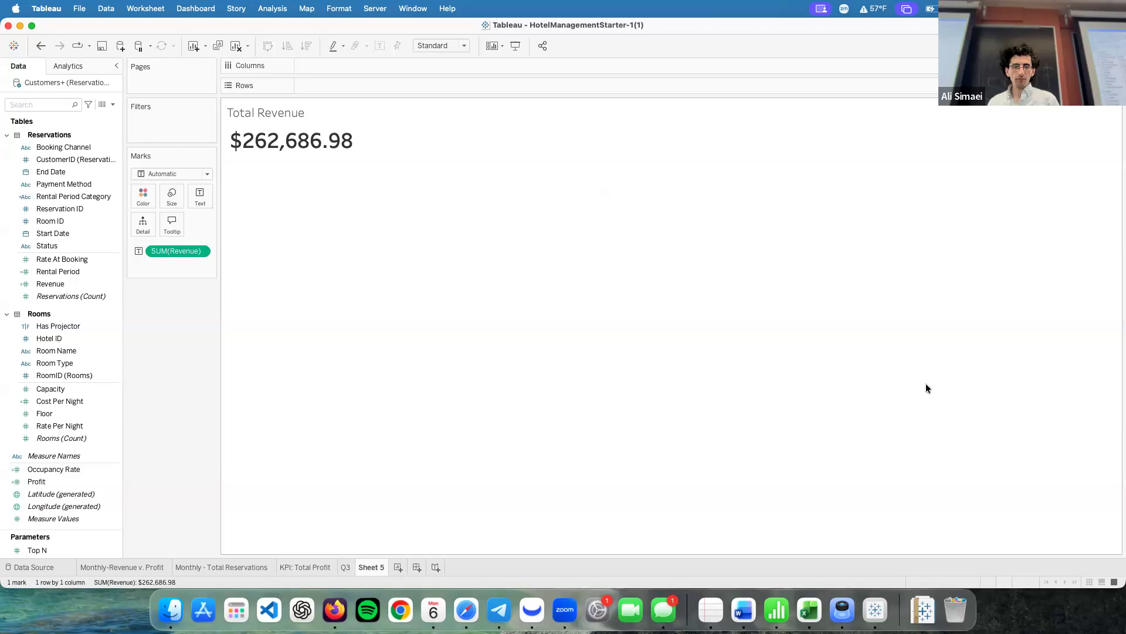
- Rename the Sheet 5 worksheet as "Revenue - KPI"
{"action": "double_click", "coordinate": [375, 566]}
{"action": "type", "text": "Revenue"}
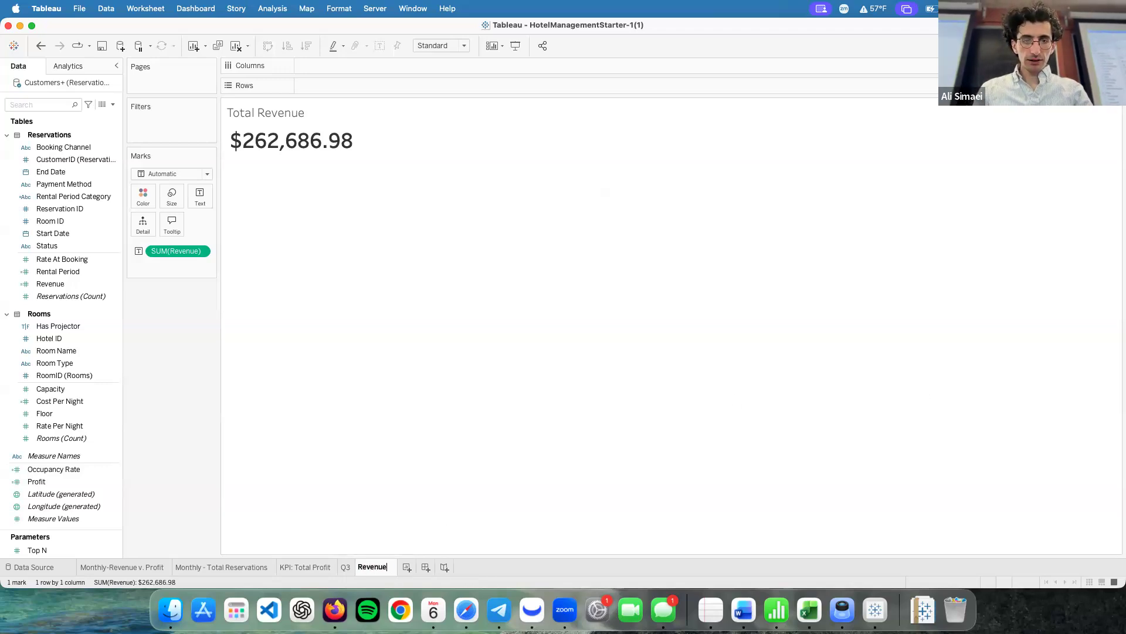
{"action": "type", "text": " - KPI"}
{"action": "key", "text": "Return"}
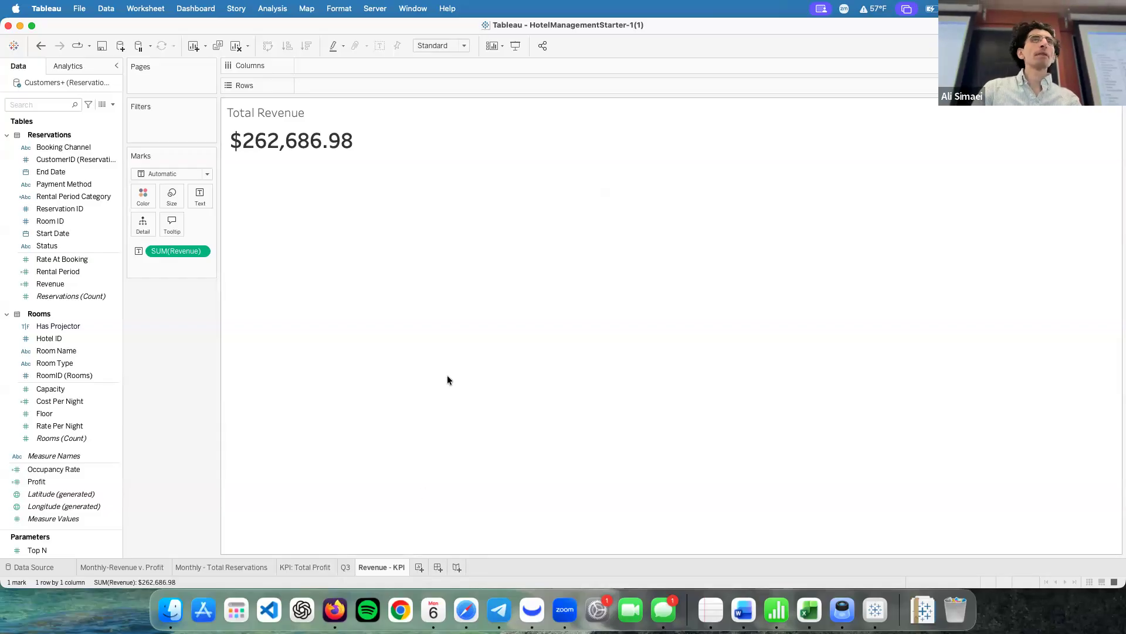
- Create a new worksheet and show Occupancy Rate as its text mark
{"action": "left_click", "coordinate": [420, 567]}
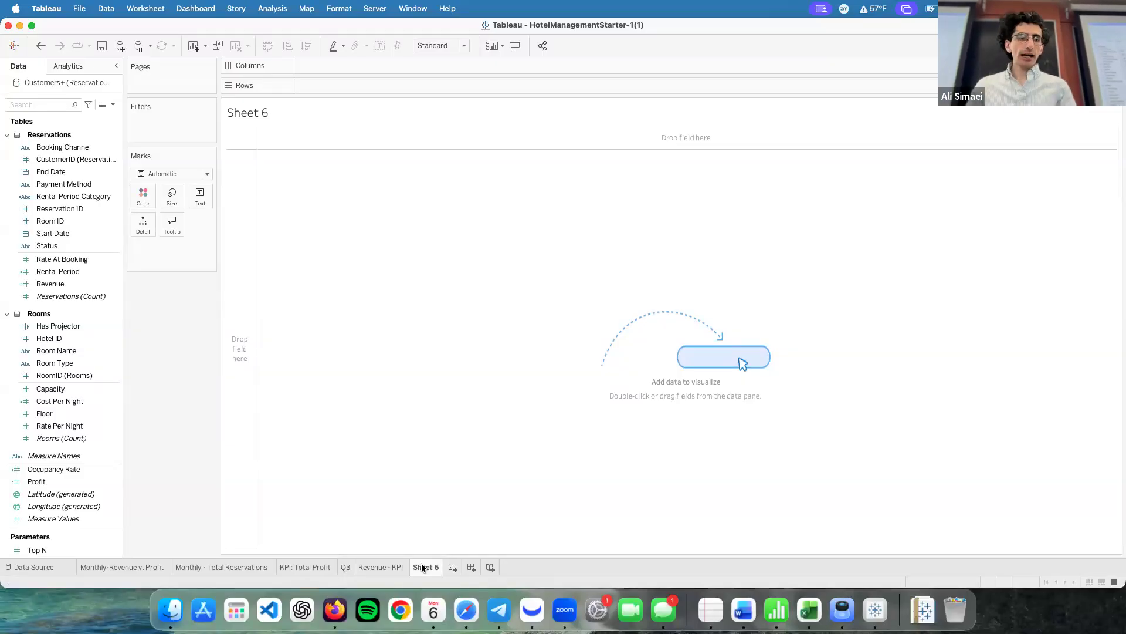
{"action": "left_click", "coordinate": [73, 469]}
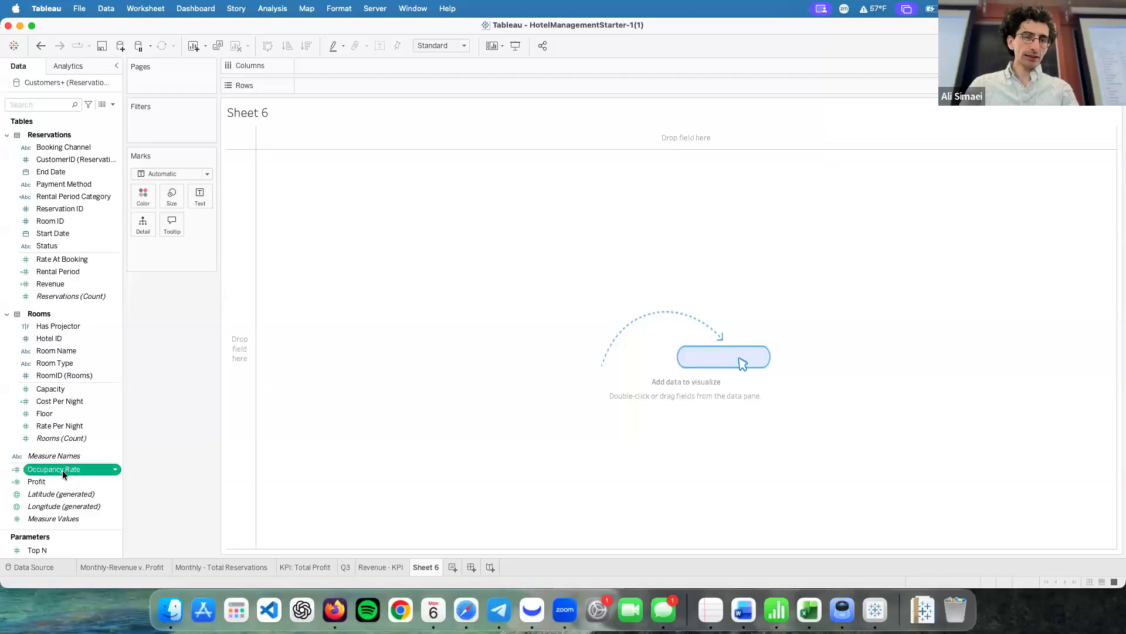
{"action": "left_click_drag", "start_coordinate": [54, 469], "coordinate": [199, 201]}
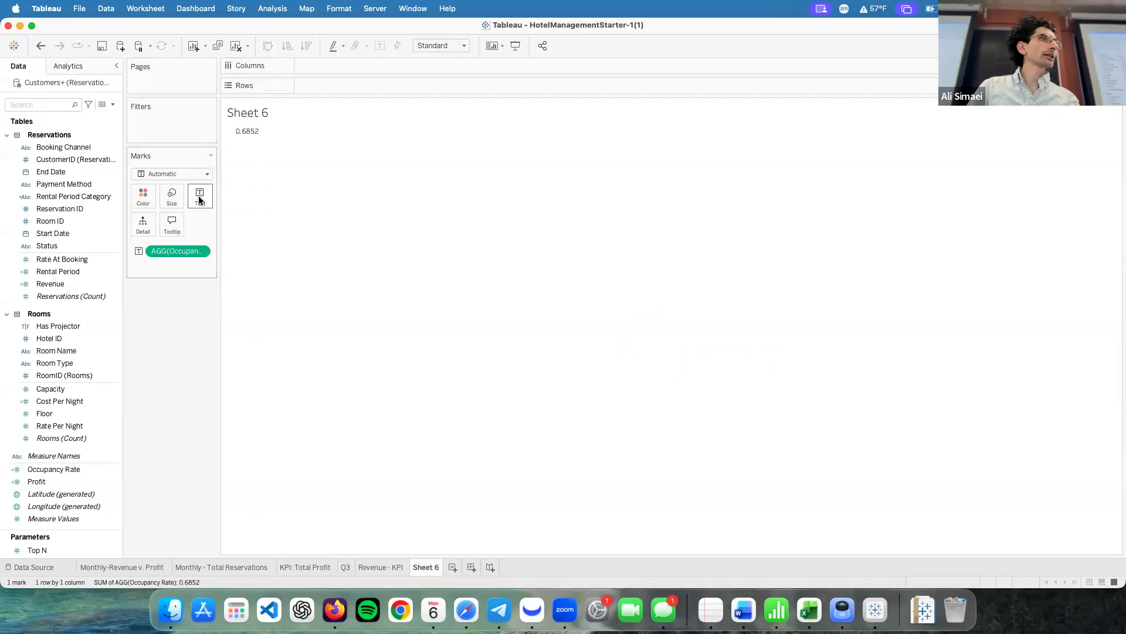
- Format the AGG(Occupancy Rate) label on Sheet 6 as bold with a font size of 26
{"action": "left_click", "coordinate": [200, 200]}
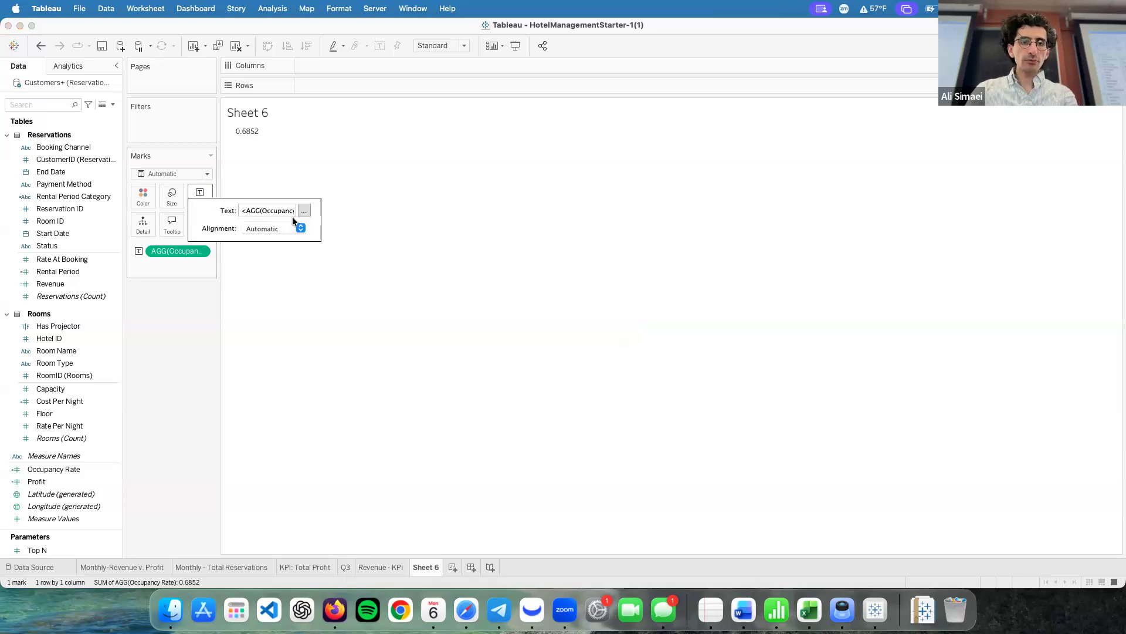
{"action": "left_click", "coordinate": [305, 215]}
{"action": "left_click_drag", "start_coordinate": [845, 254], "coordinate": [743, 253]}
{"action": "left_click", "coordinate": [768, 234]}
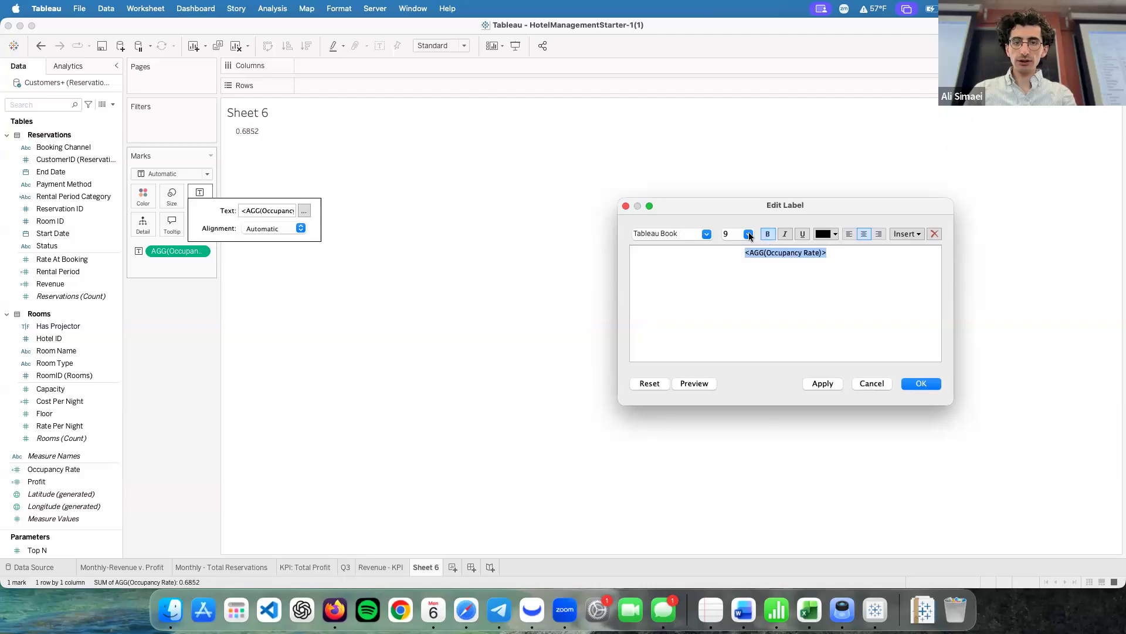
{"action": "left_click", "coordinate": [748, 235]}
{"action": "left_click", "coordinate": [750, 371]}
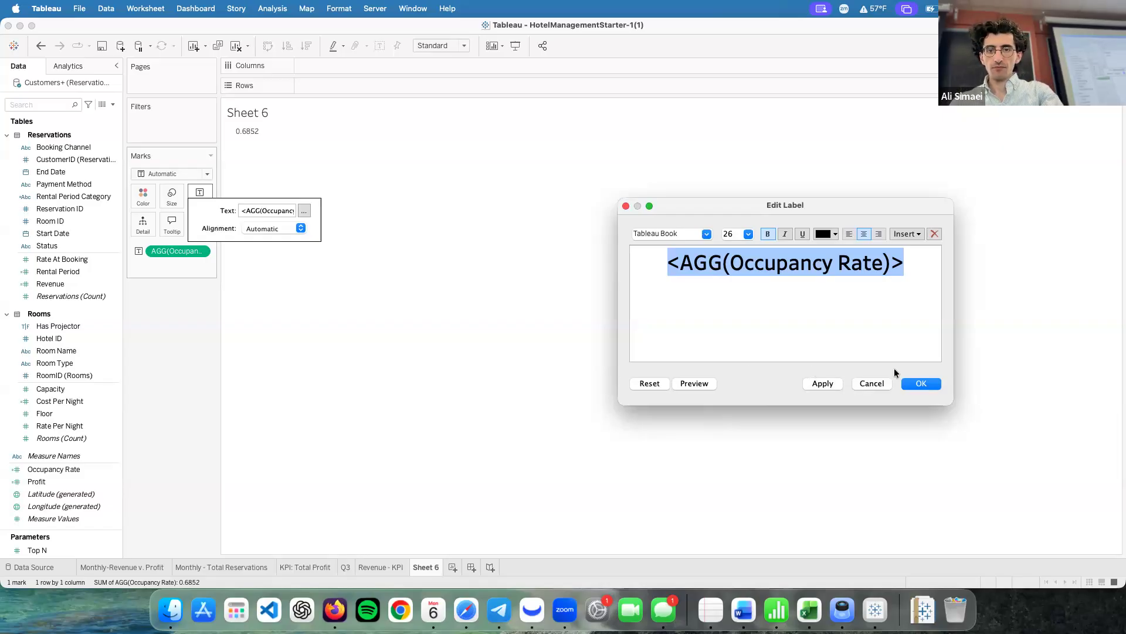
{"action": "left_click", "coordinate": [923, 384]}
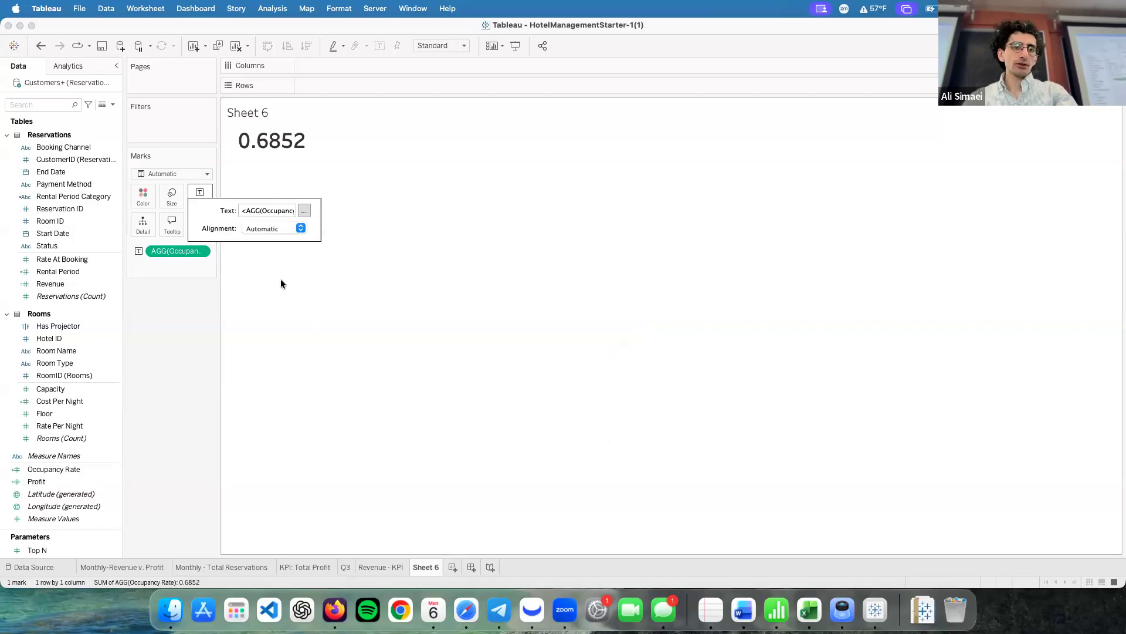
{"action": "left_click", "coordinate": [304, 210]}
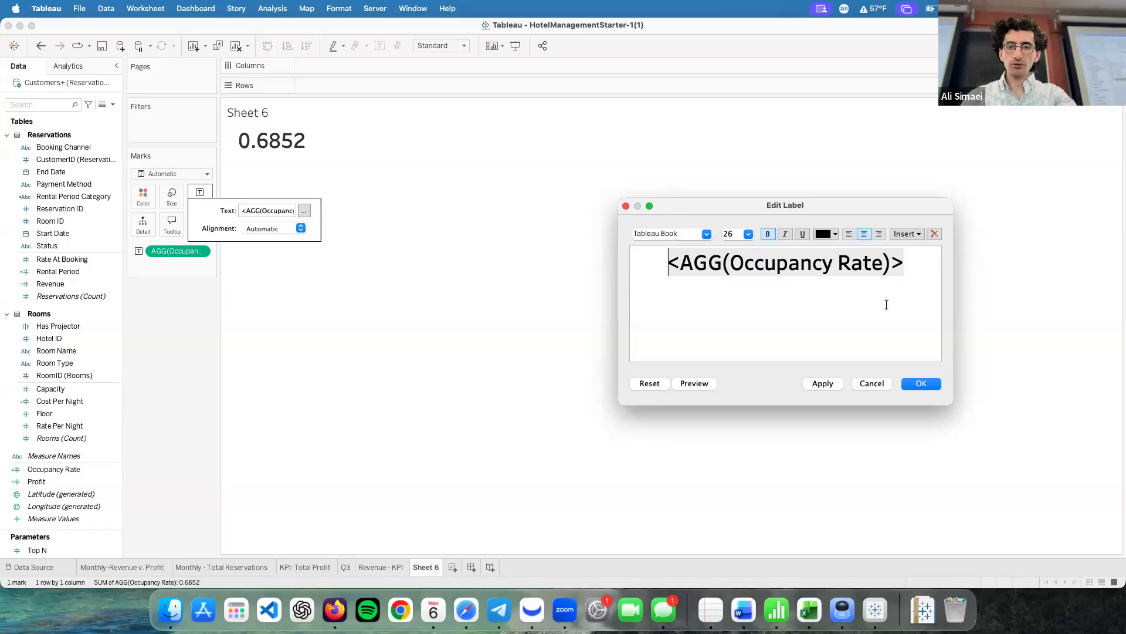
{"action": "left_click", "coordinate": [932, 385]}
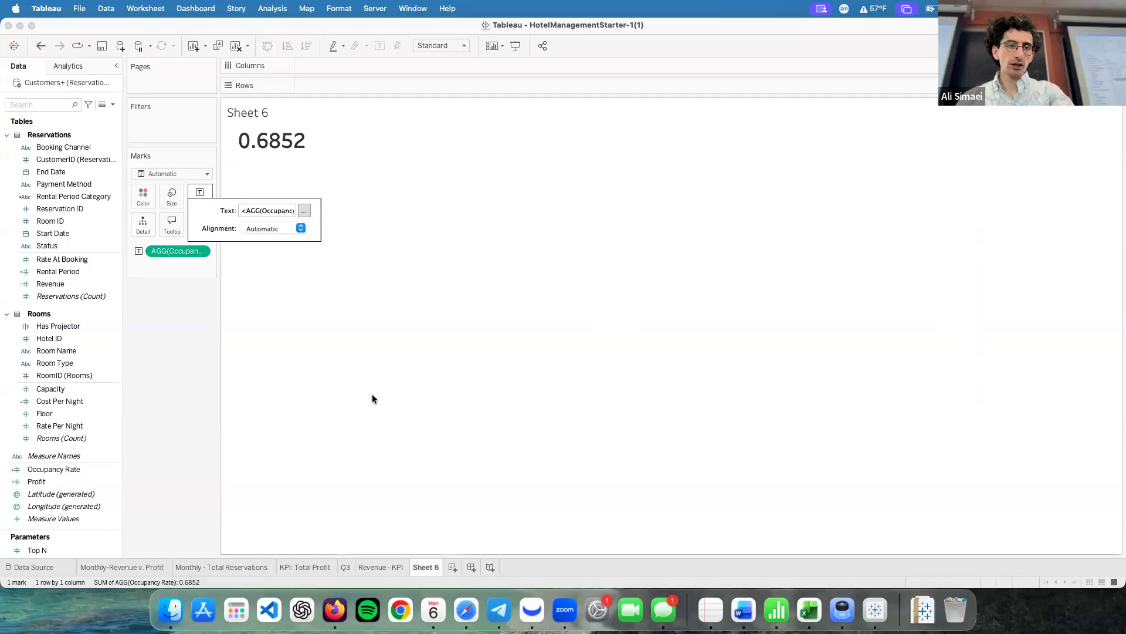
{"action": "left_click", "coordinate": [209, 326]}
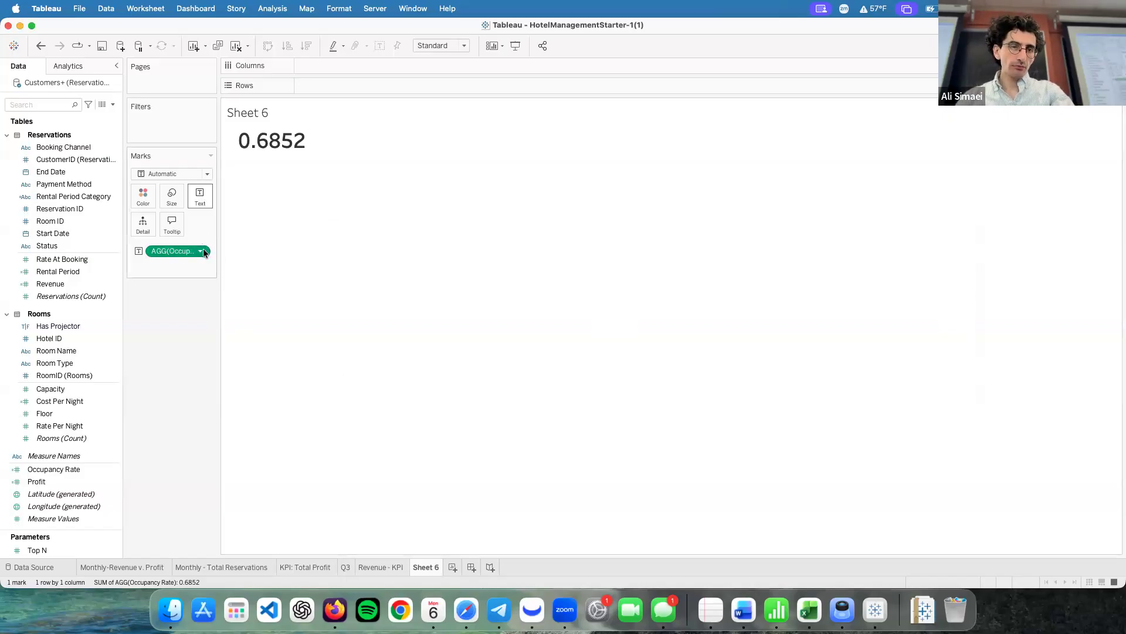
- Format the Occupancy Rate label's numbers as a percentage with 0 decimal places
{"action": "left_click", "coordinate": [204, 251]}
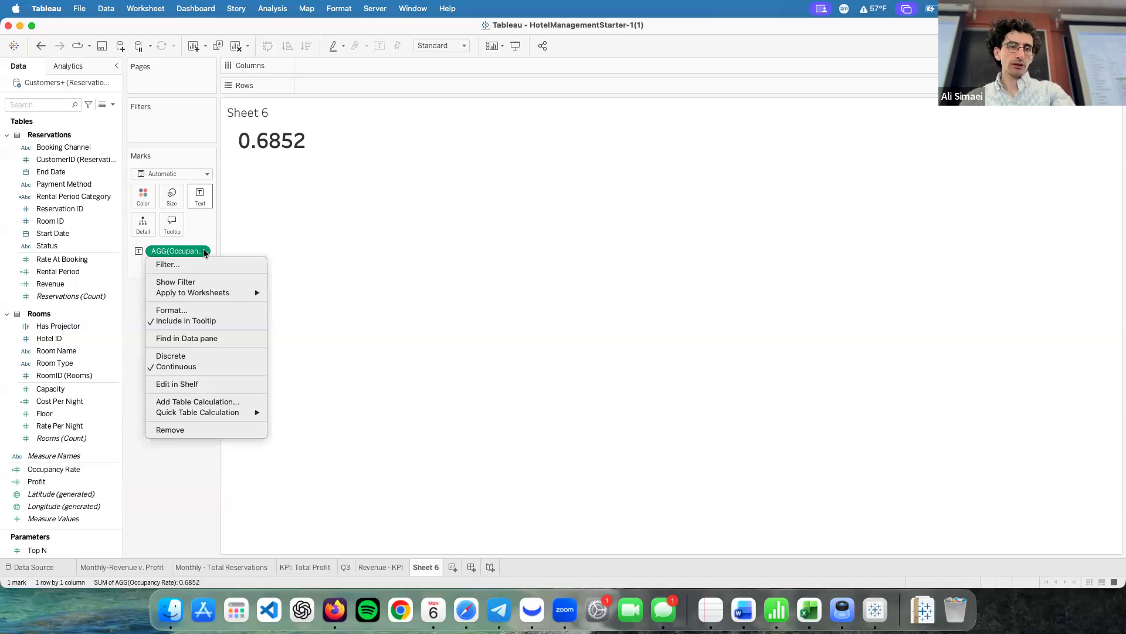
{"action": "left_click", "coordinate": [209, 311]}
{"action": "left_click", "coordinate": [84, 189]}
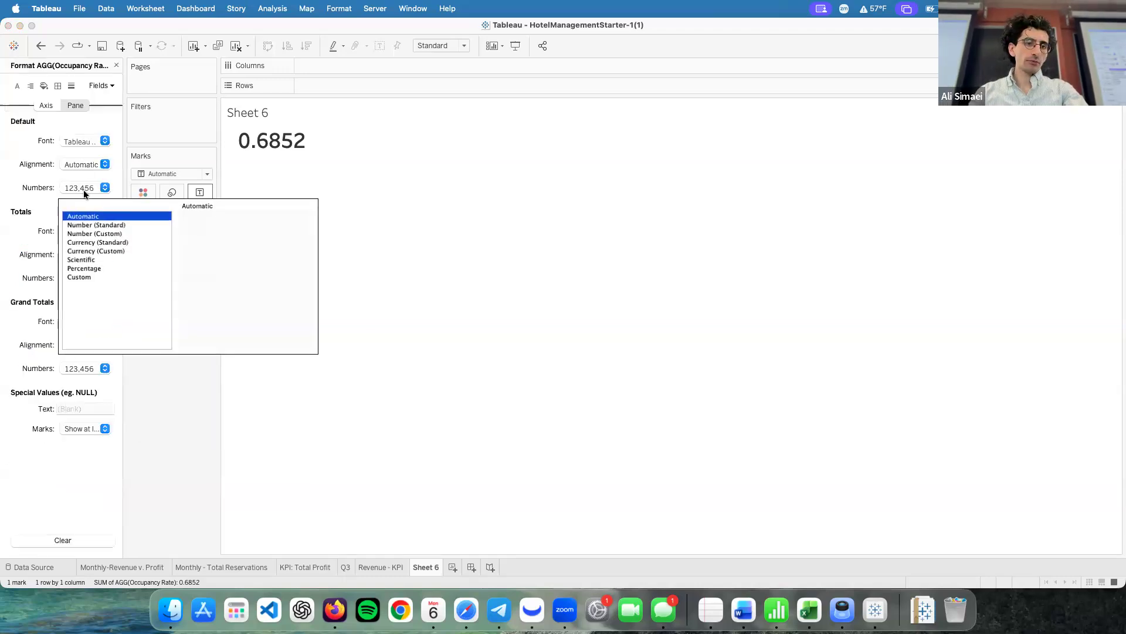
{"action": "left_click", "coordinate": [104, 269]}
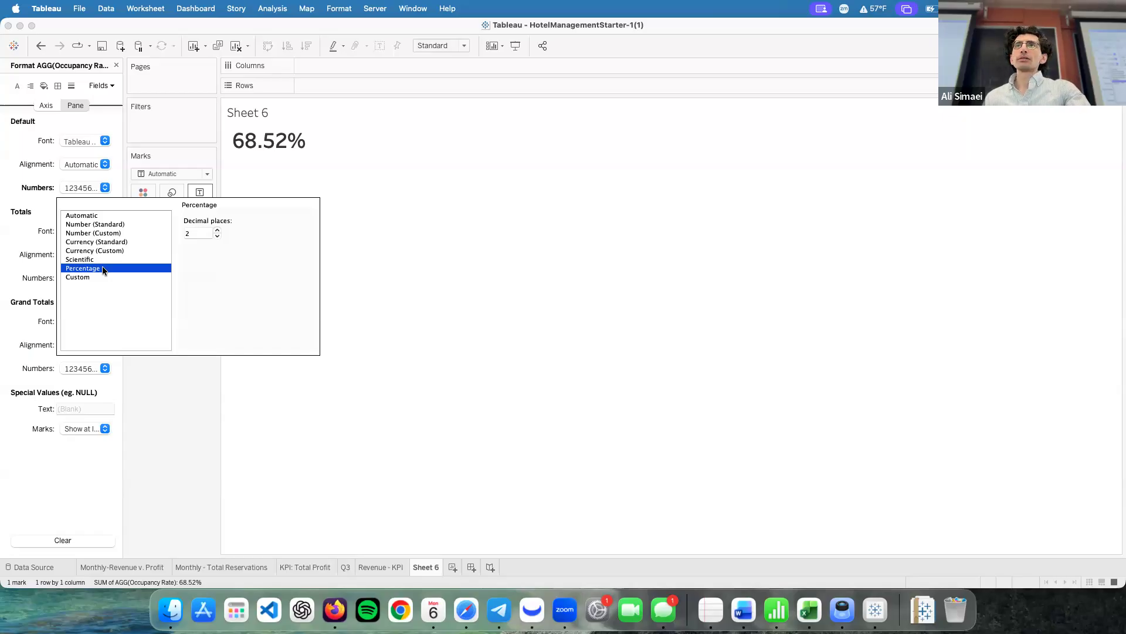
{"action": "left_click", "coordinate": [217, 237]}
{"action": "left_click", "coordinate": [216, 237]}
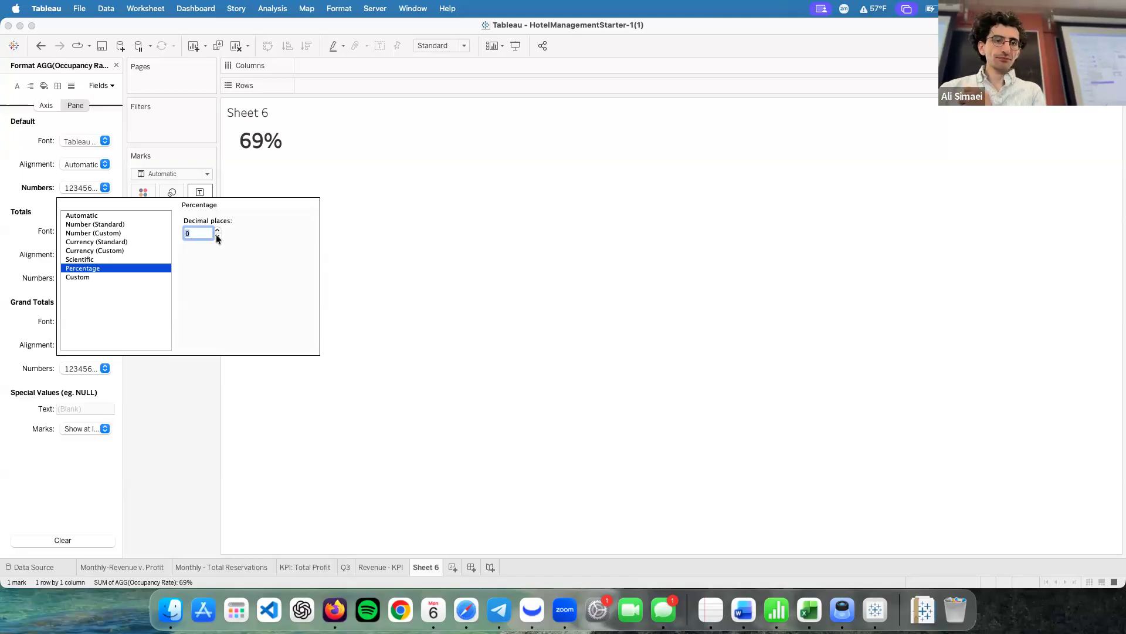
{"action": "left_click", "coordinate": [171, 390]}
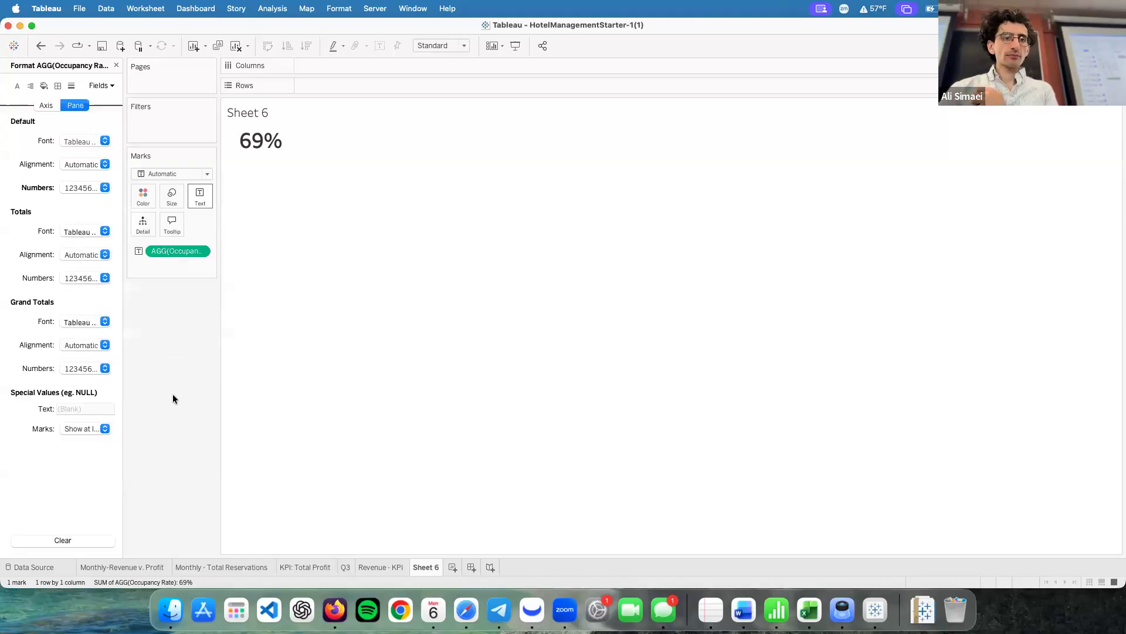
{"action": "left_click", "coordinate": [116, 65]}
- Replace the sheet name placeholder in Sheet 6's title with "Occupancy Rate"
{"action": "double_click", "coordinate": [251, 114]}
{"action": "left_click_drag", "start_coordinate": [724, 262], "coordinate": [602, 259]}
{"action": "key", "text": "BackSpace"}
{"action": "type", "text": "Oc"}
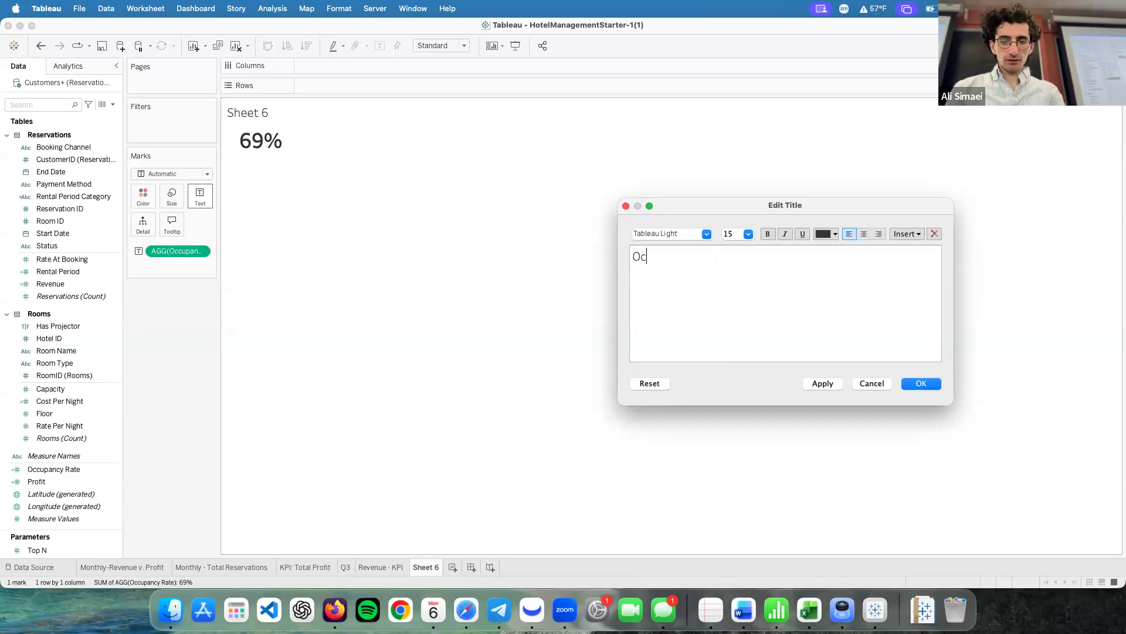
{"action": "type", "text": "cupanc"}
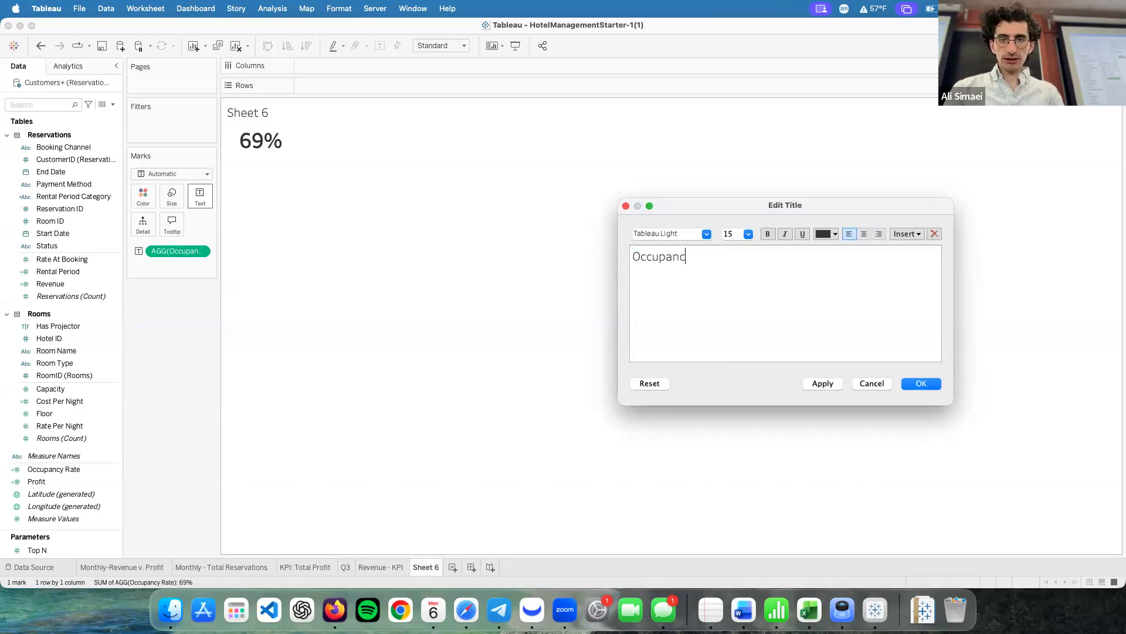
{"action": "type", "text": "y Rate"}
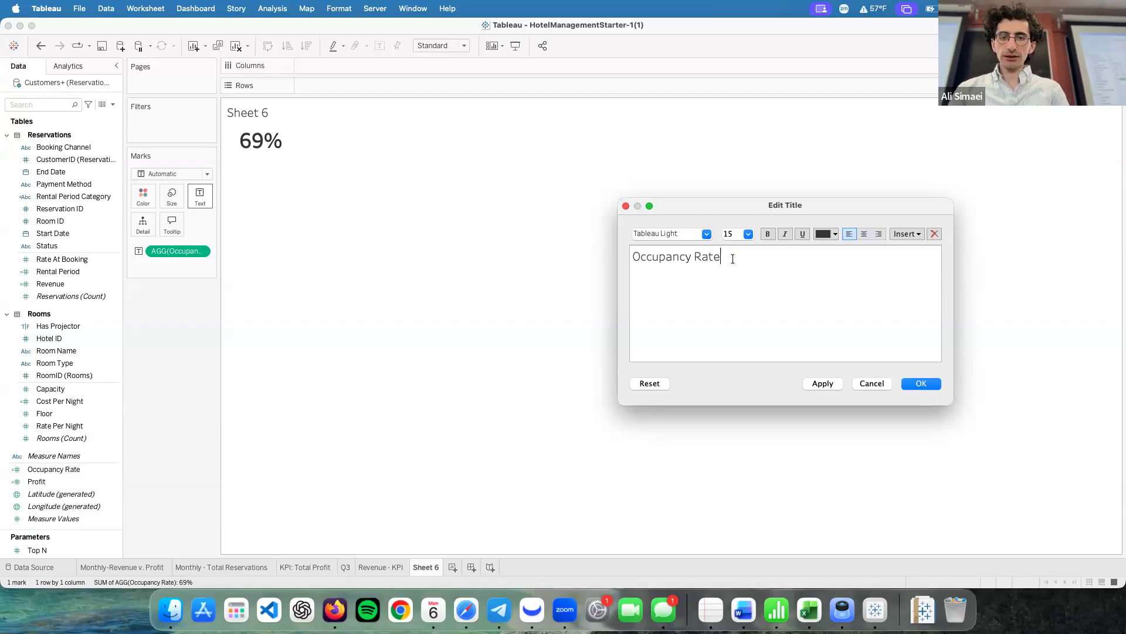
- Recolor the whole "Occupancy Rate" title text dark gray and apply the title change to Sheet 6
{"action": "left_click", "coordinate": [651, 260], "text": "shift"}
{"action": "triple_click", "coordinate": [652, 260]}
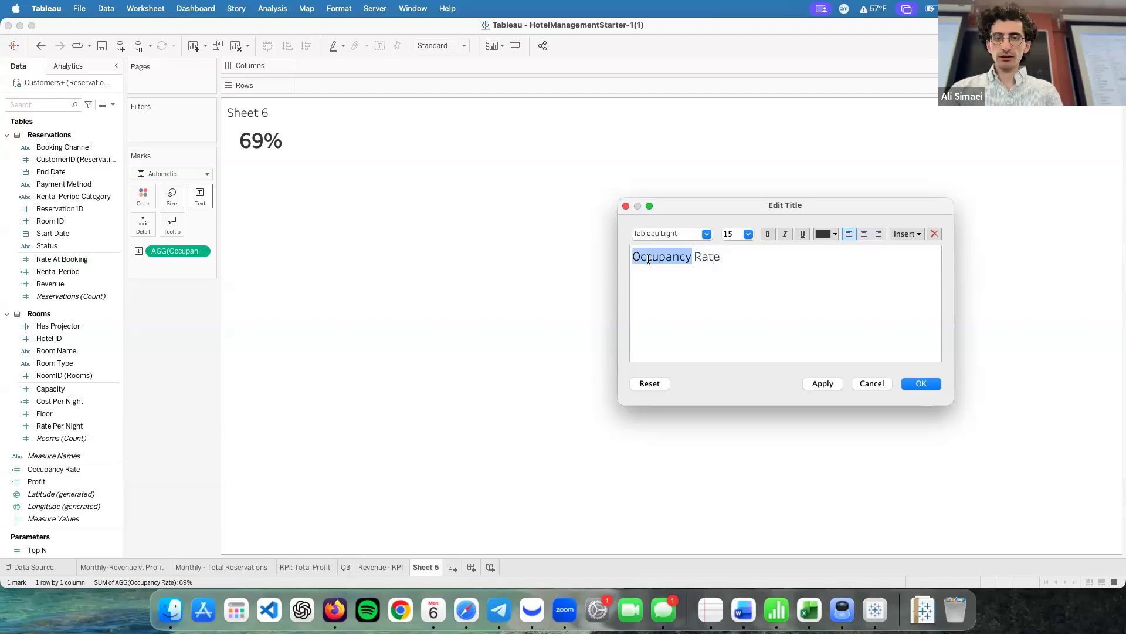
{"action": "left_click", "coordinate": [832, 235]}
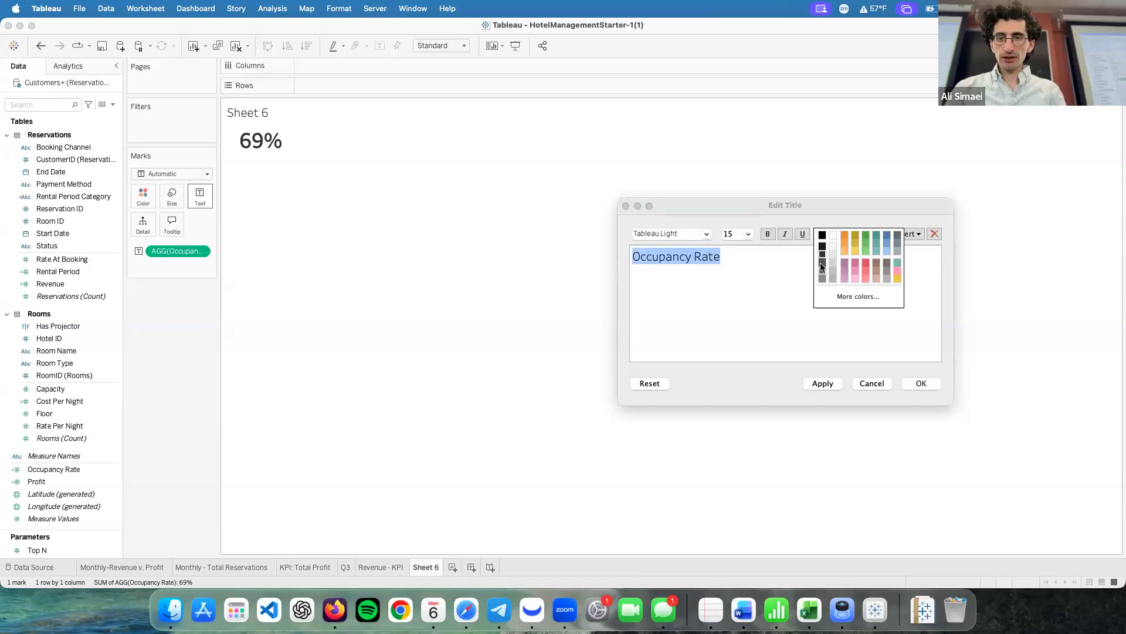
{"action": "left_click", "coordinate": [821, 262]}
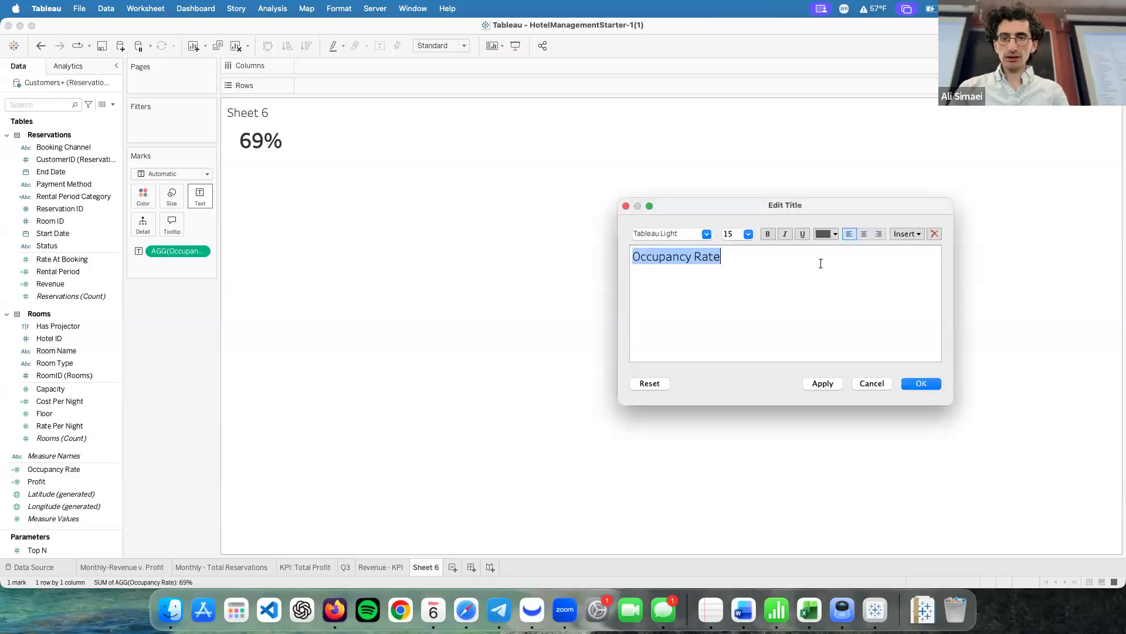
{"action": "left_click", "coordinate": [933, 386]}
{"action": "double_click", "coordinate": [292, 105]}
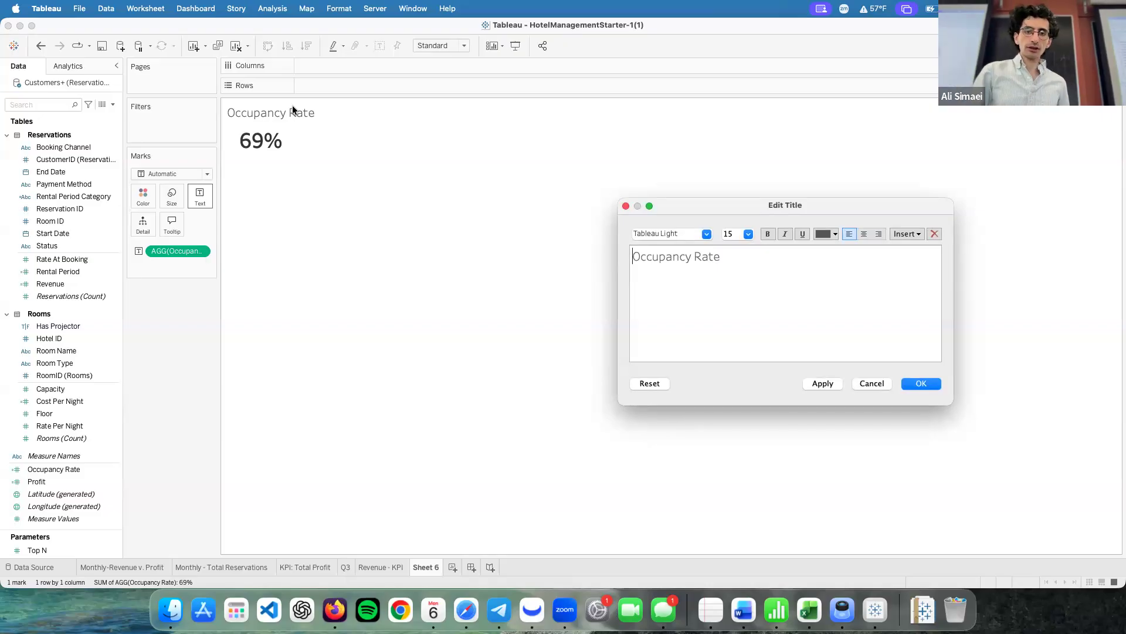
{"action": "left_click", "coordinate": [919, 384]}
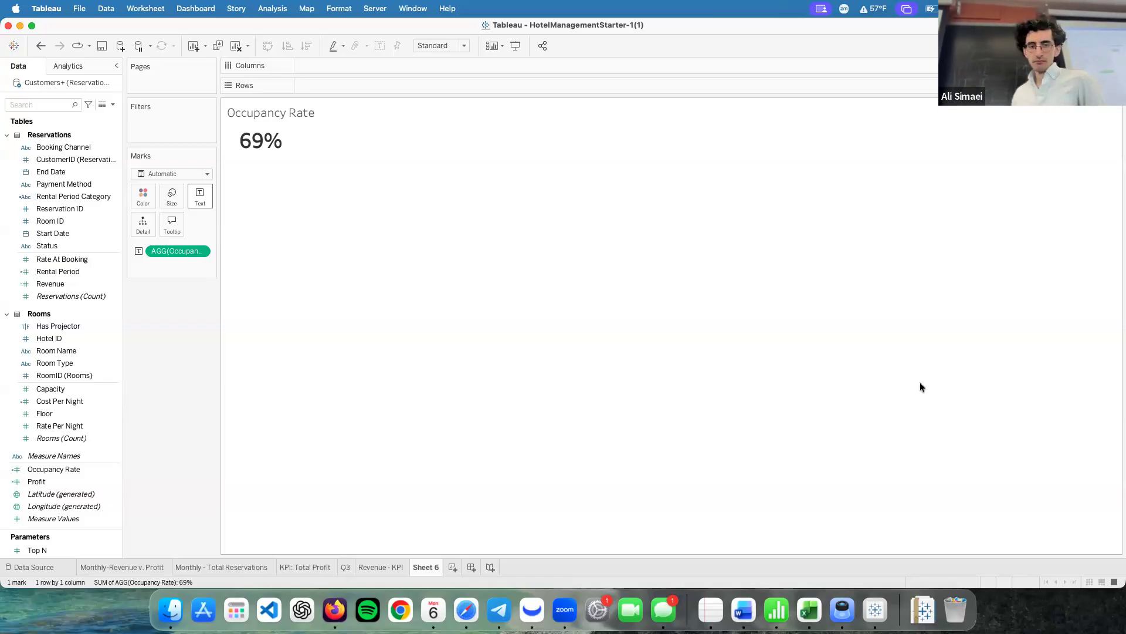
- Rename Sheet 6 as "Occupancy Rate - KPI"
{"action": "double_click", "coordinate": [425, 565]}
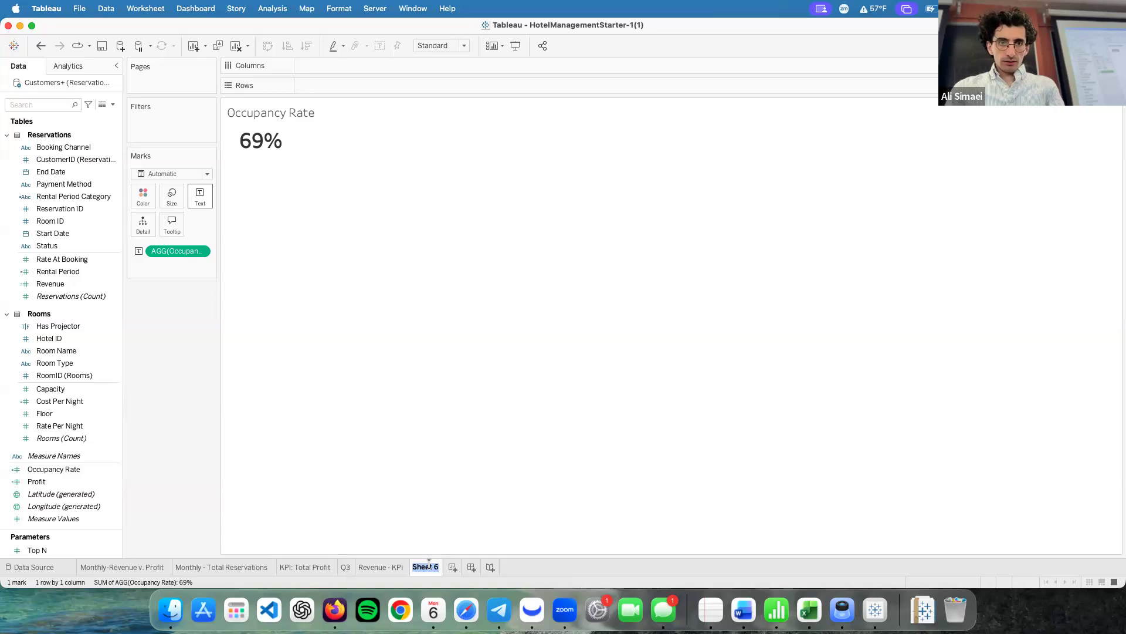
{"action": "type", "text": "Occup"}
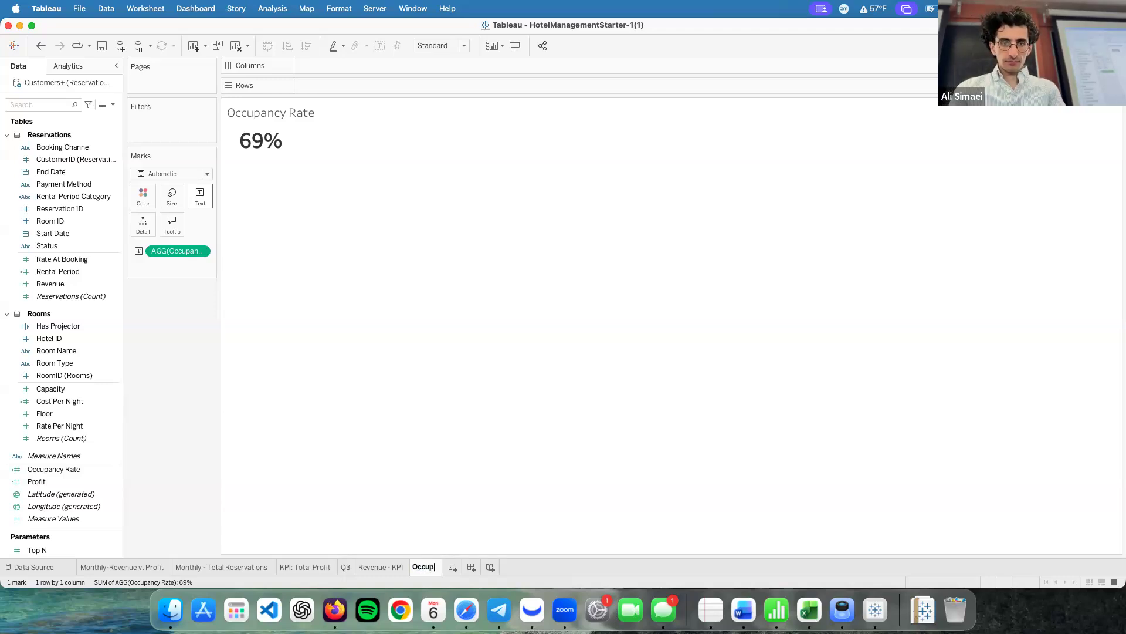
{"action": "type", "text": "ancy R"}
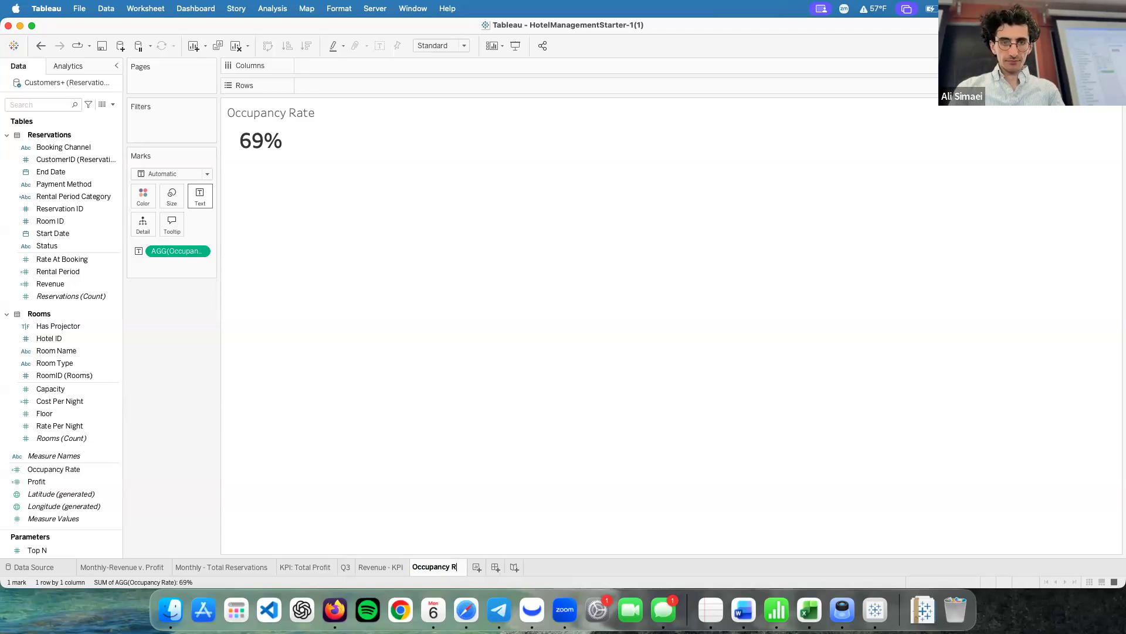
{"action": "type", "text": "ate - KPI"}
{"action": "key", "text": "Return"}
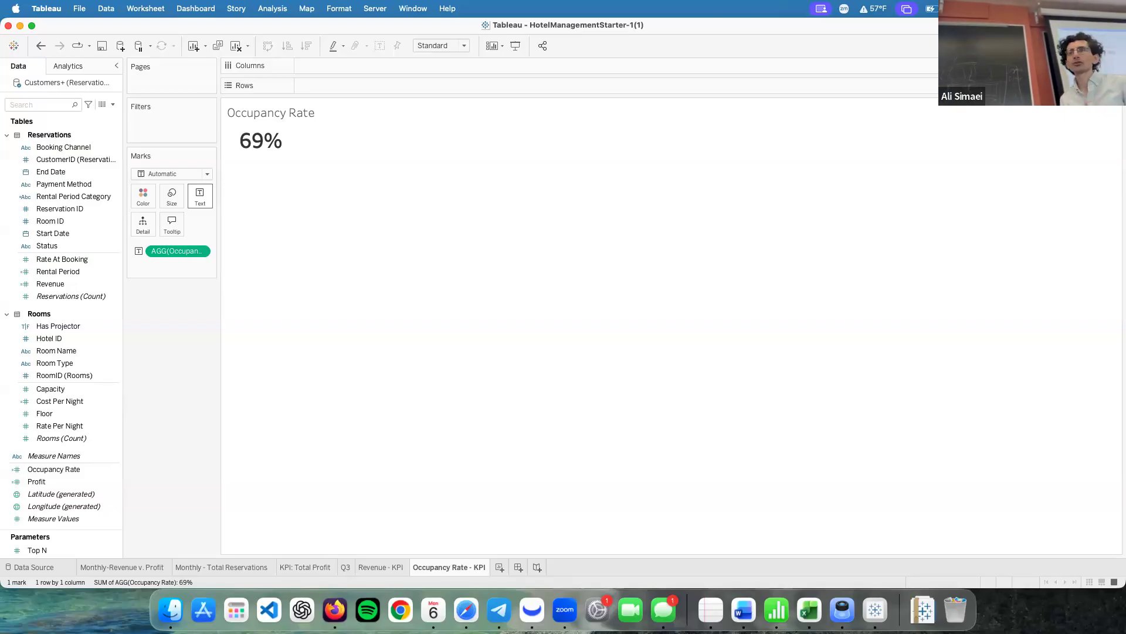
- Create a new dashboard and add the KPI: Total Profit sheet to it
{"action": "left_click", "coordinate": [518, 567]}
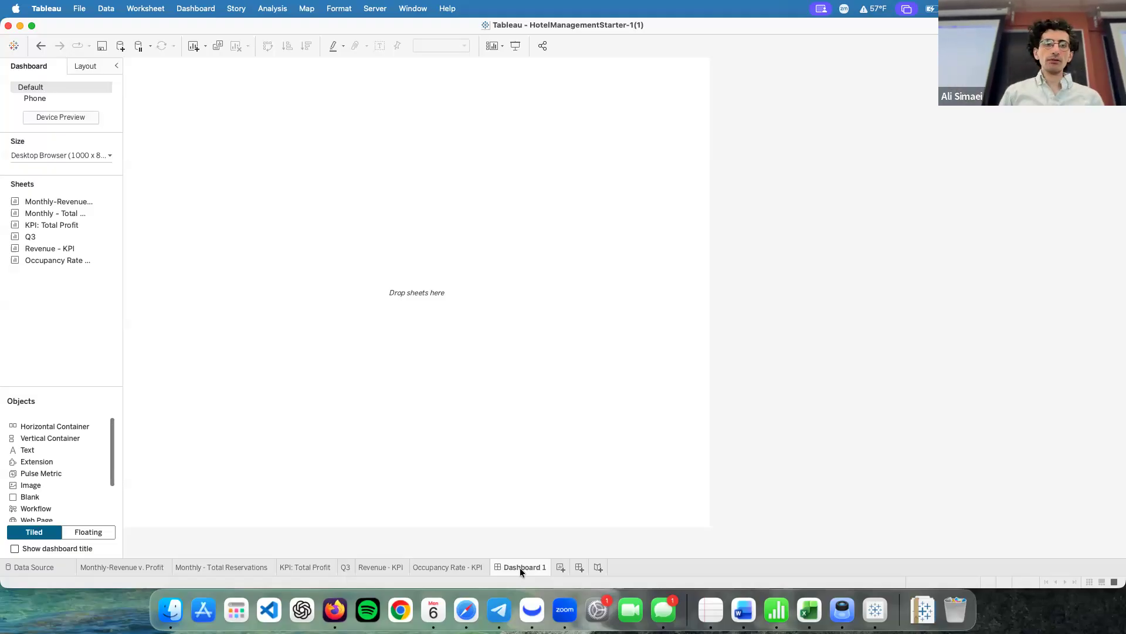
{"action": "mouse_move", "coordinate": [71, 215]}
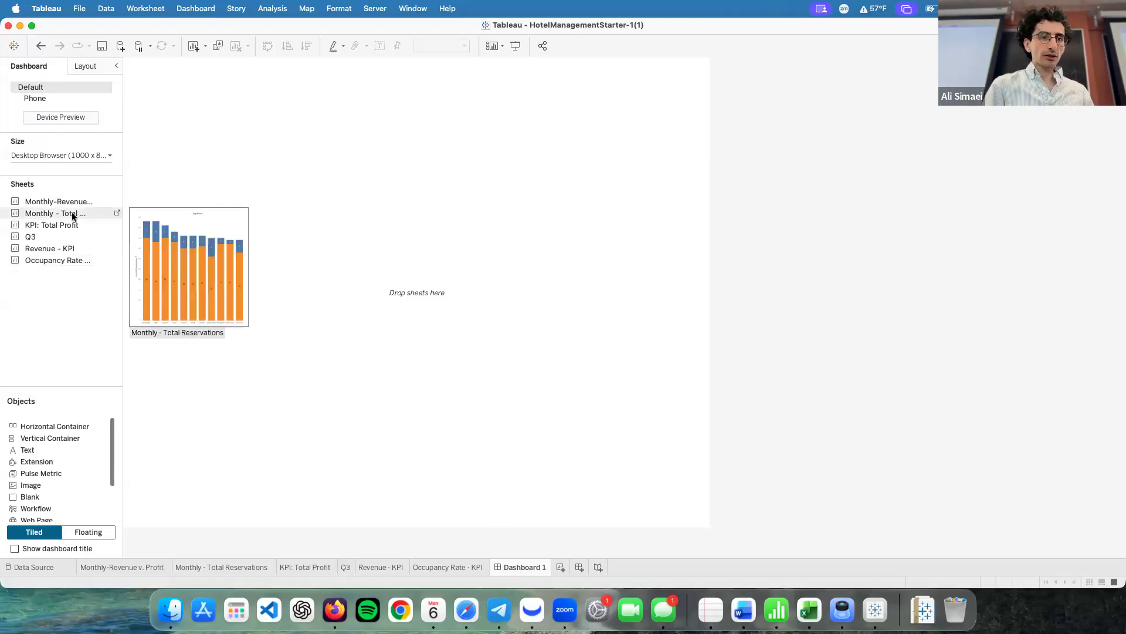
{"action": "mouse_move", "coordinate": [41, 237]}
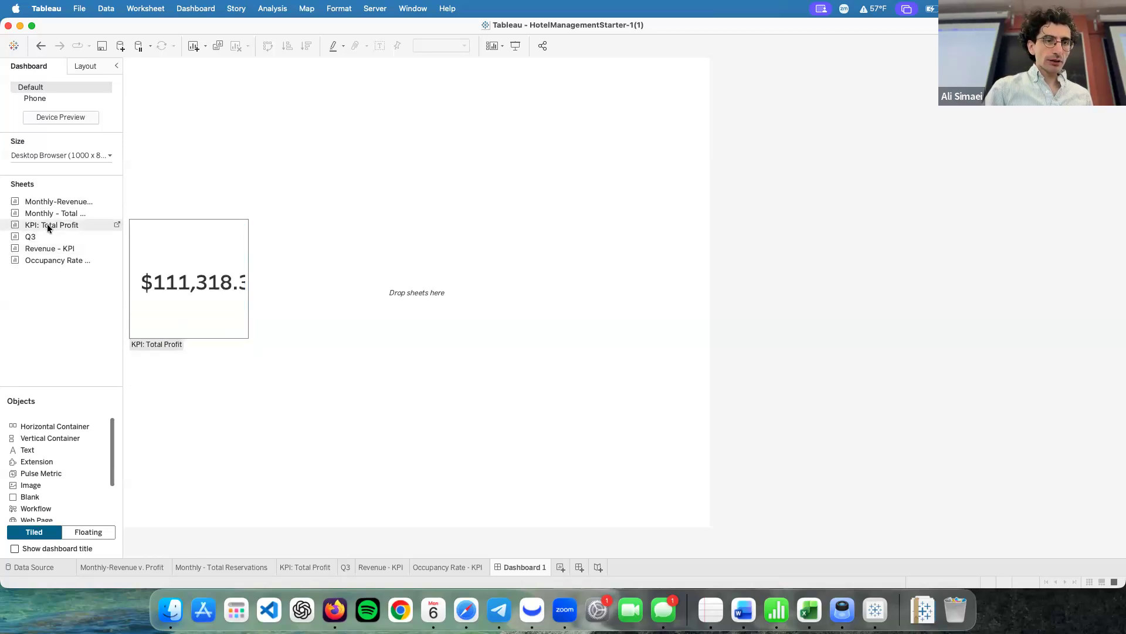
{"action": "left_click_drag", "start_coordinate": [48, 228], "coordinate": [197, 126]}
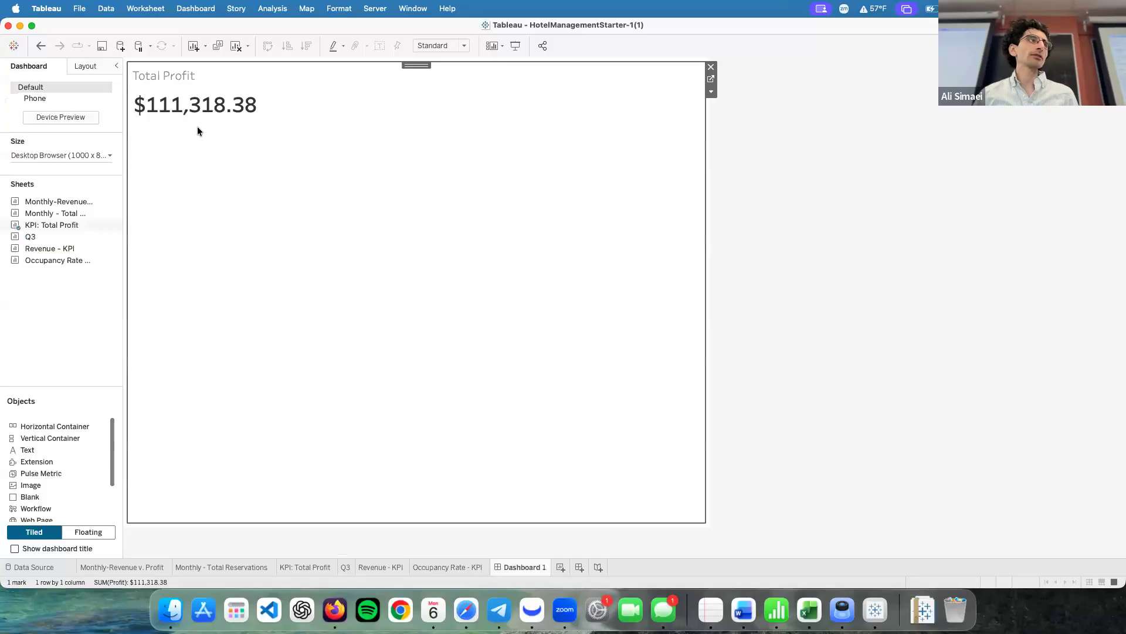
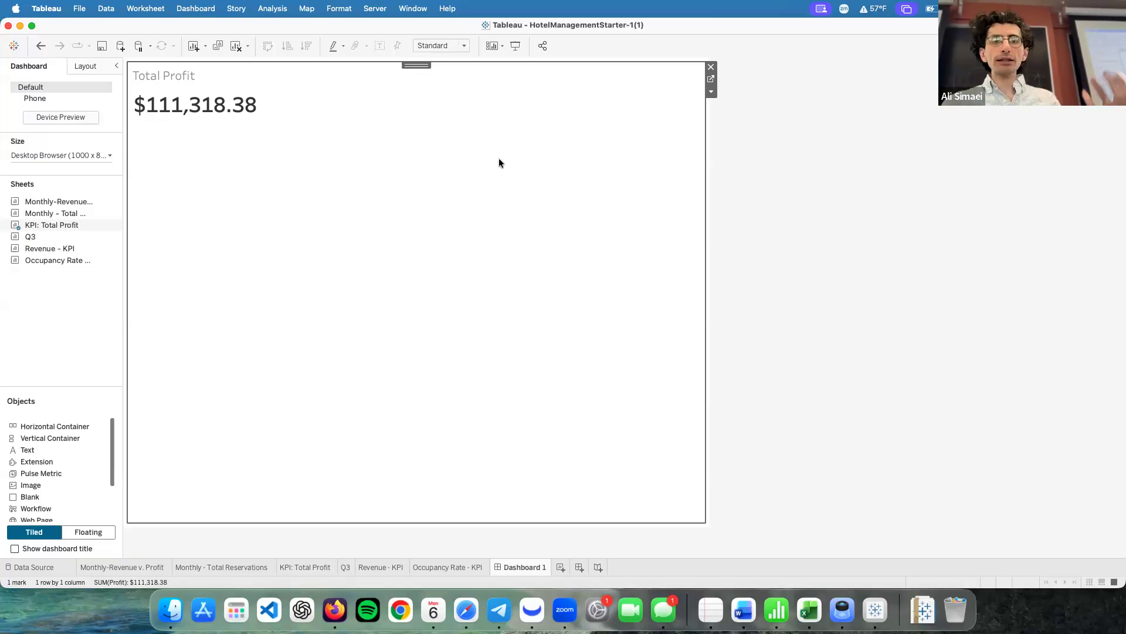
- Make the Total Profit KPI floating, shrink it to fit its figure, and place it near the dashboard's upper-left corner
{"action": "left_click", "coordinate": [714, 93]}
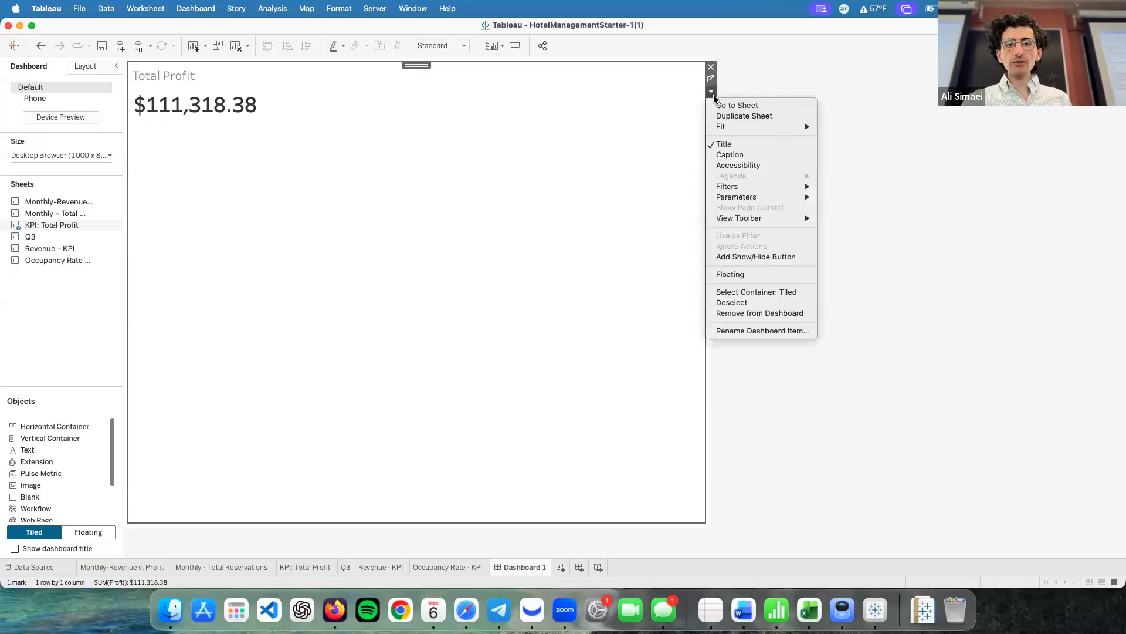
{"action": "left_click", "coordinate": [782, 276]}
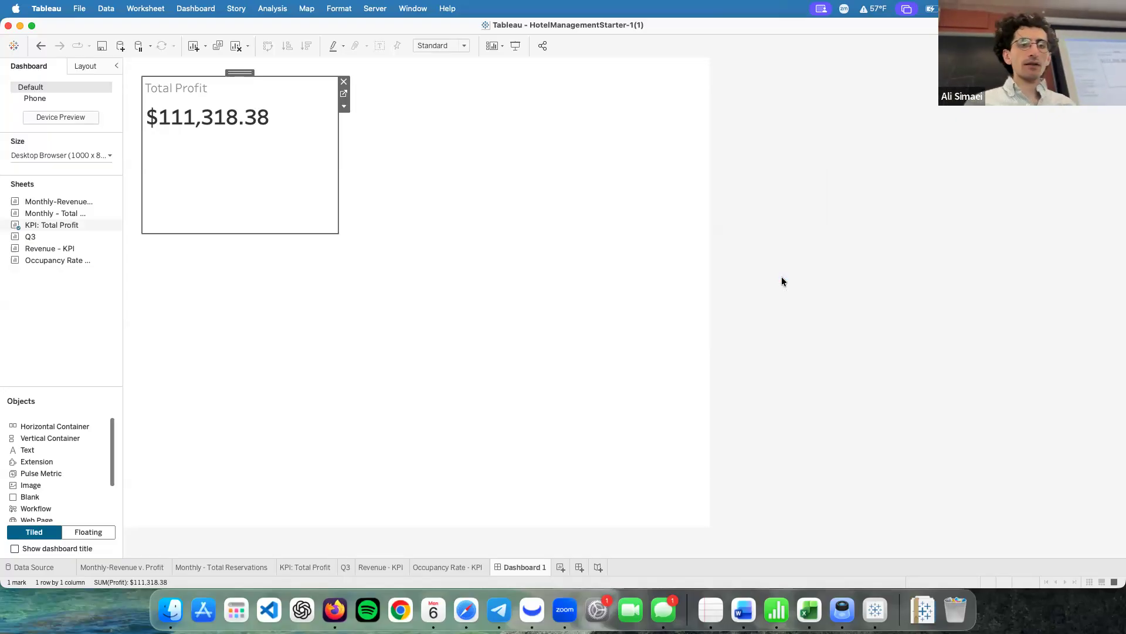
{"action": "left_click_drag", "start_coordinate": [339, 233], "coordinate": [314, 158]}
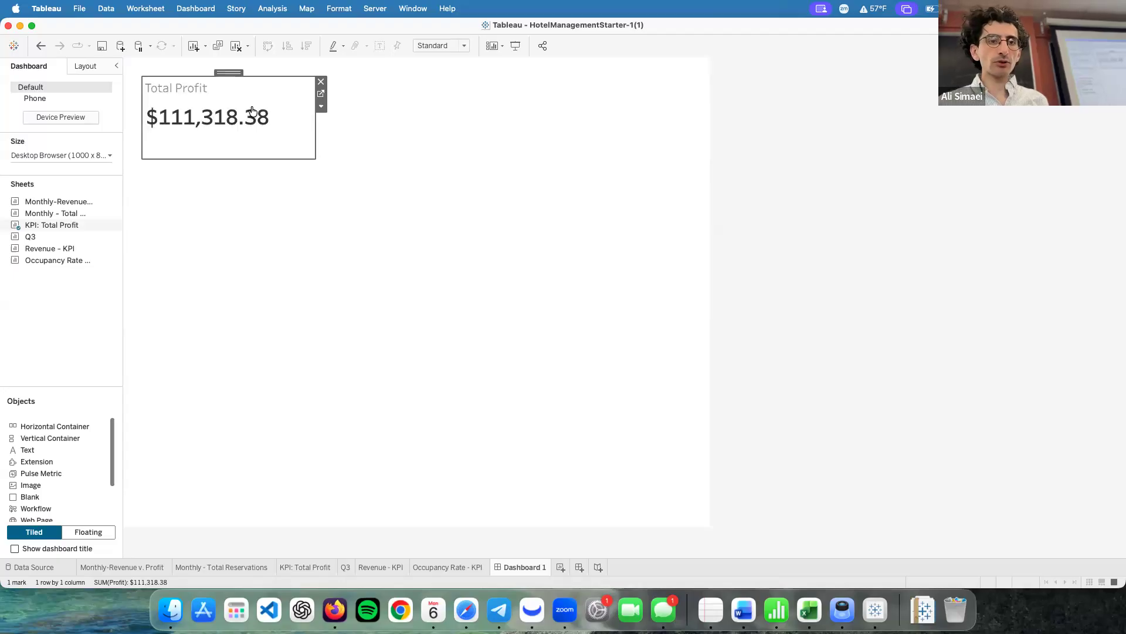
{"action": "left_click_drag", "start_coordinate": [227, 72], "coordinate": [251, 76]}
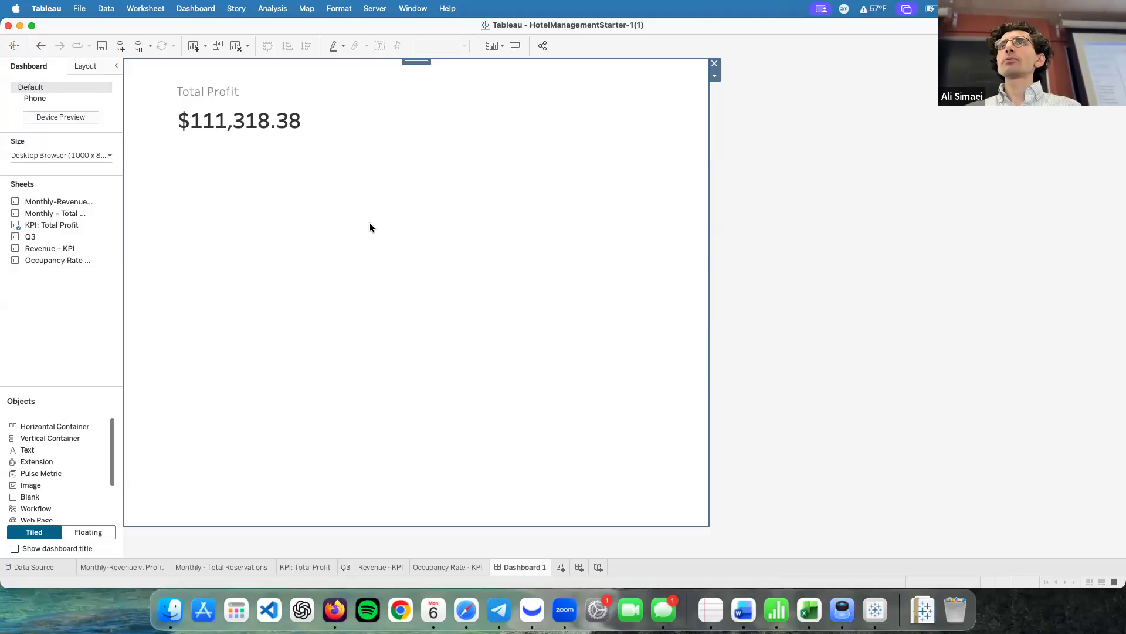
- Add the Revenue - KPI sheet as a floating item, placed beside Total Profit and shrunk around its figure
{"action": "left_click_drag", "start_coordinate": [56, 260], "coordinate": [260, 218]}
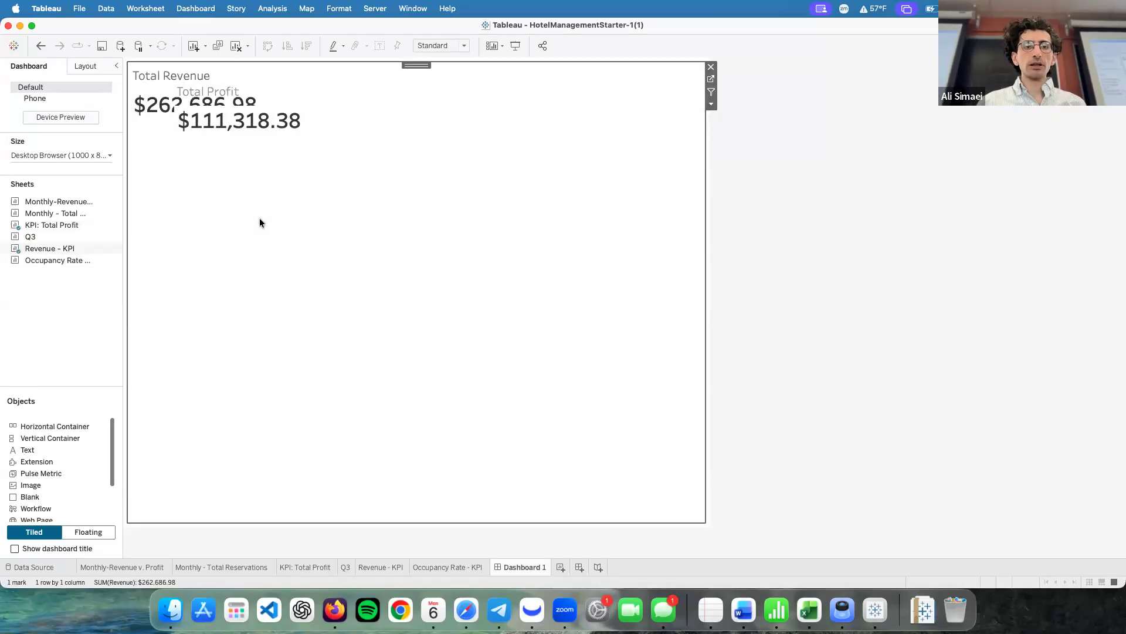
{"action": "left_click", "coordinate": [711, 104]}
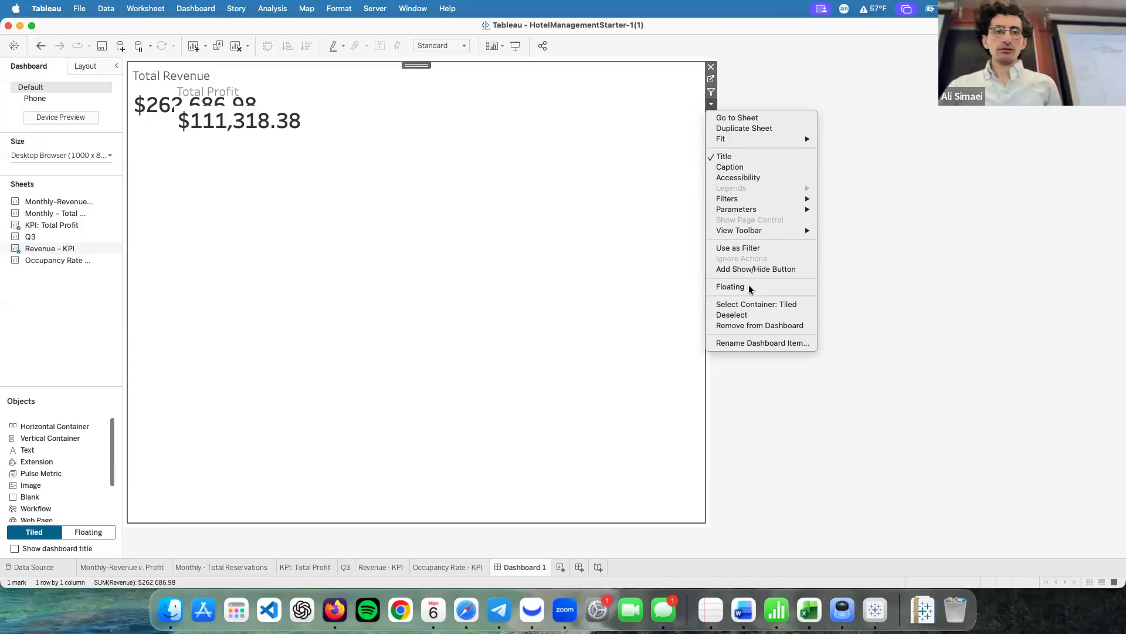
{"action": "left_click", "coordinate": [749, 288]}
{"action": "left_click_drag", "start_coordinate": [239, 68], "coordinate": [446, 82]}
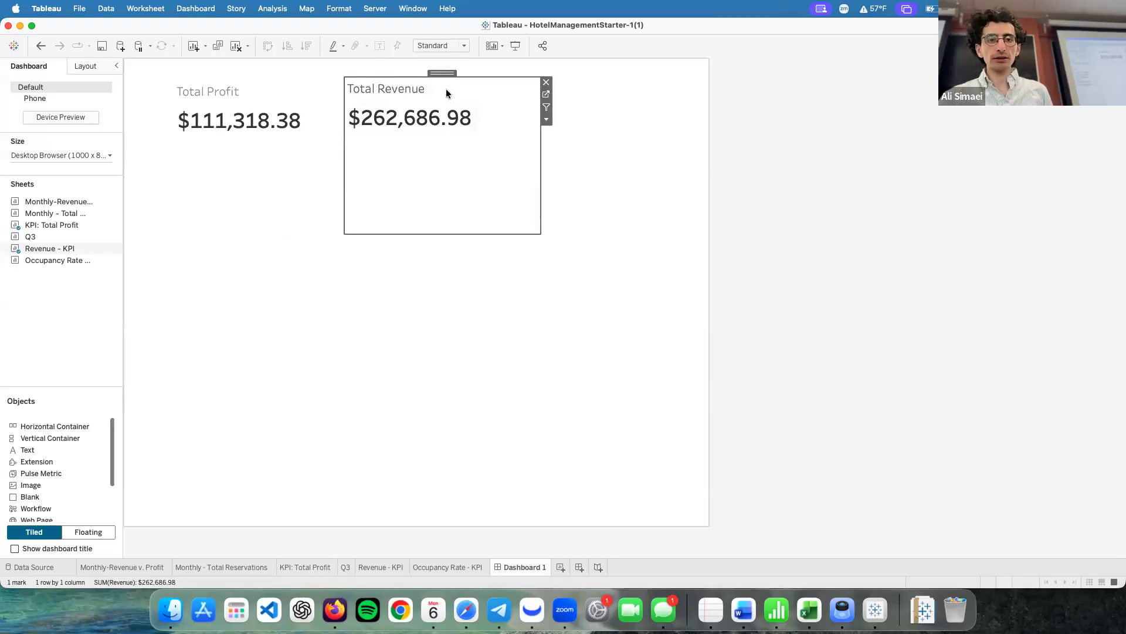
{"action": "left_click_drag", "start_coordinate": [538, 234], "coordinate": [516, 143]}
{"action": "left_click", "coordinate": [575, 217]}
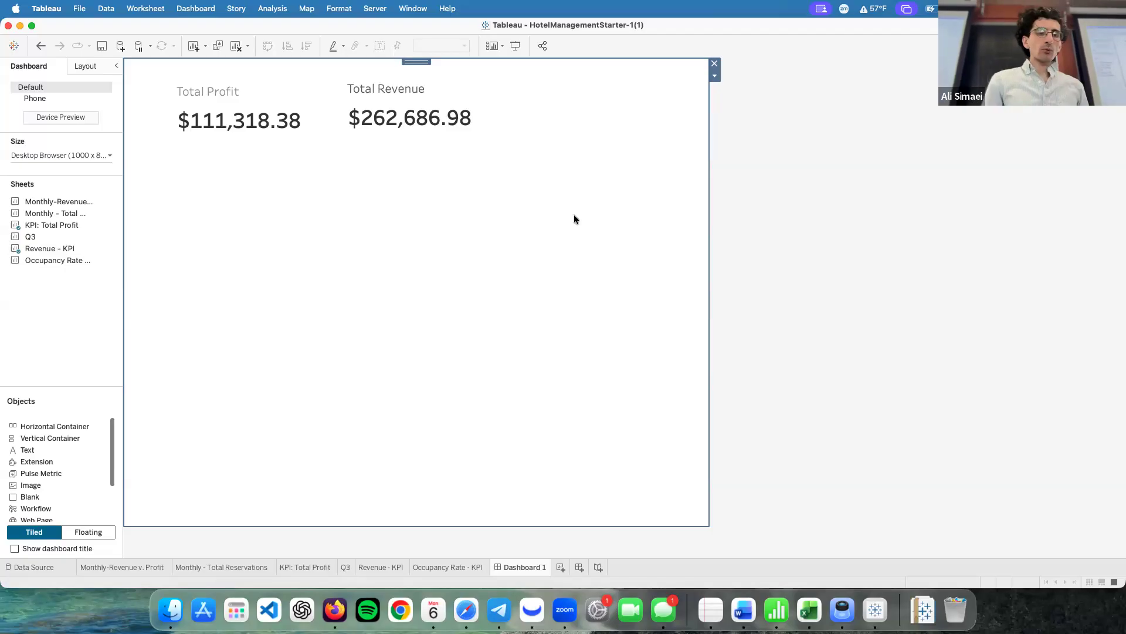
- Add the Occupancy Rate - KPI sheet as a floating item, placed to the right of Total Revenue and reduced in size
{"action": "mouse_move", "coordinate": [66, 262]}
{"action": "left_click_drag", "start_coordinate": [66, 261], "coordinate": [293, 258]}
{"action": "left_click", "coordinate": [711, 106]}
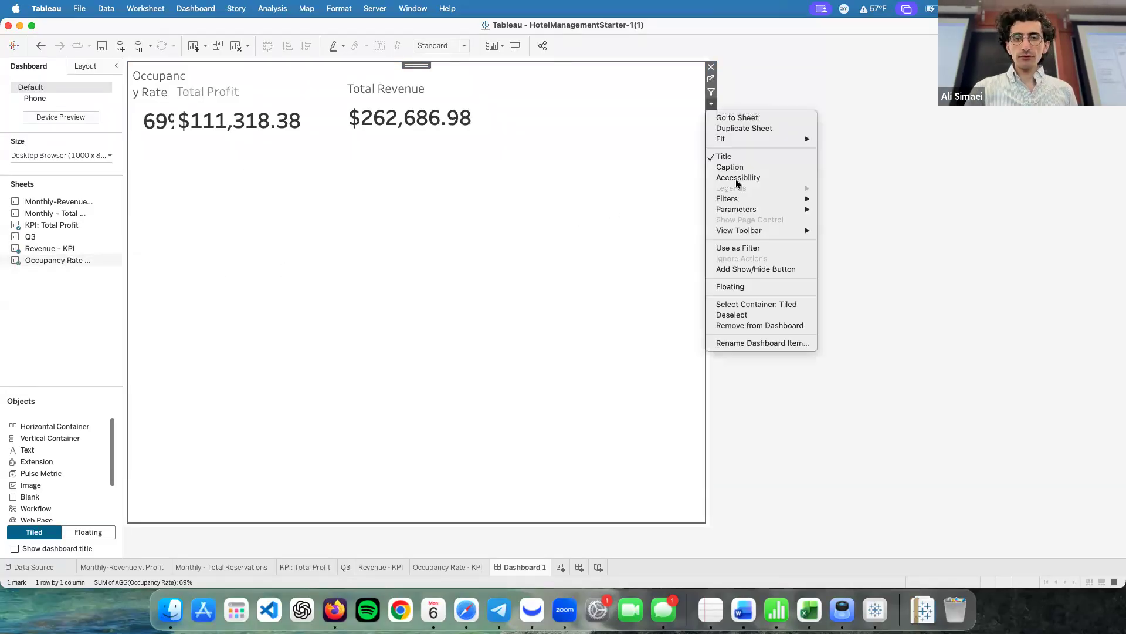
{"action": "left_click", "coordinate": [757, 285]}
{"action": "left_click_drag", "start_coordinate": [234, 71], "coordinate": [585, 69]}
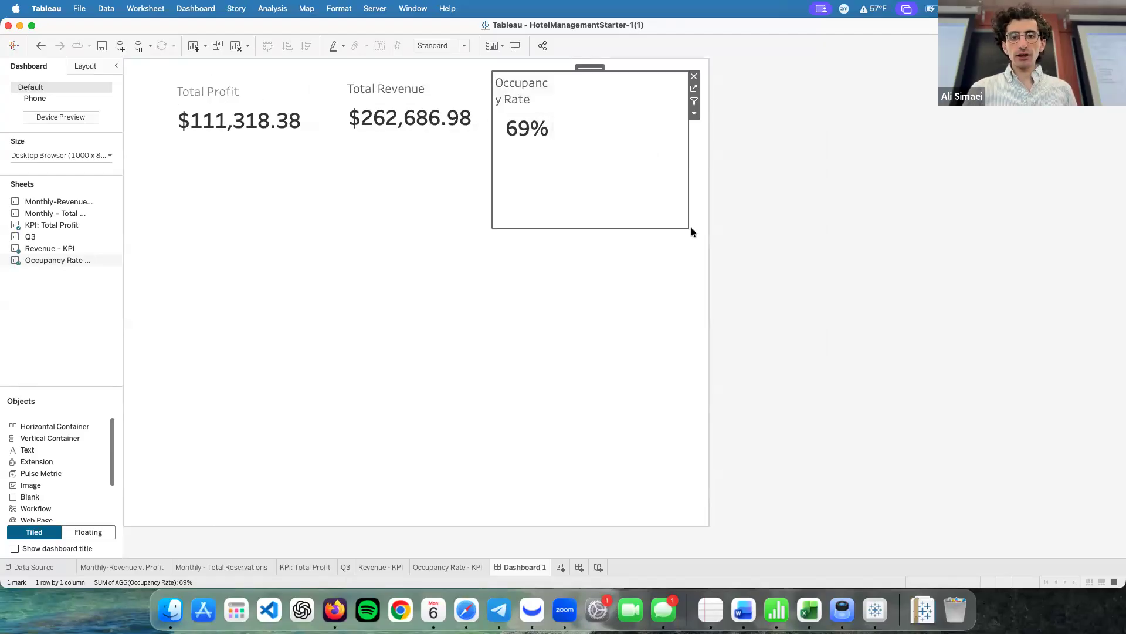
{"action": "left_click_drag", "start_coordinate": [689, 228], "coordinate": [635, 138]}
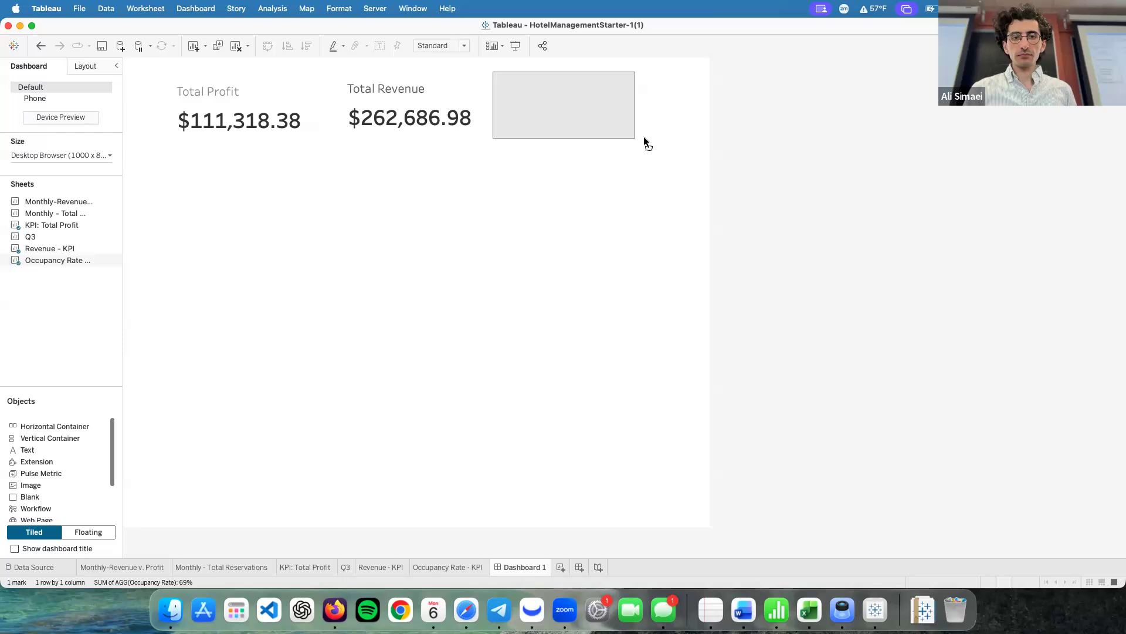
{"action": "left_click", "coordinate": [594, 226]}
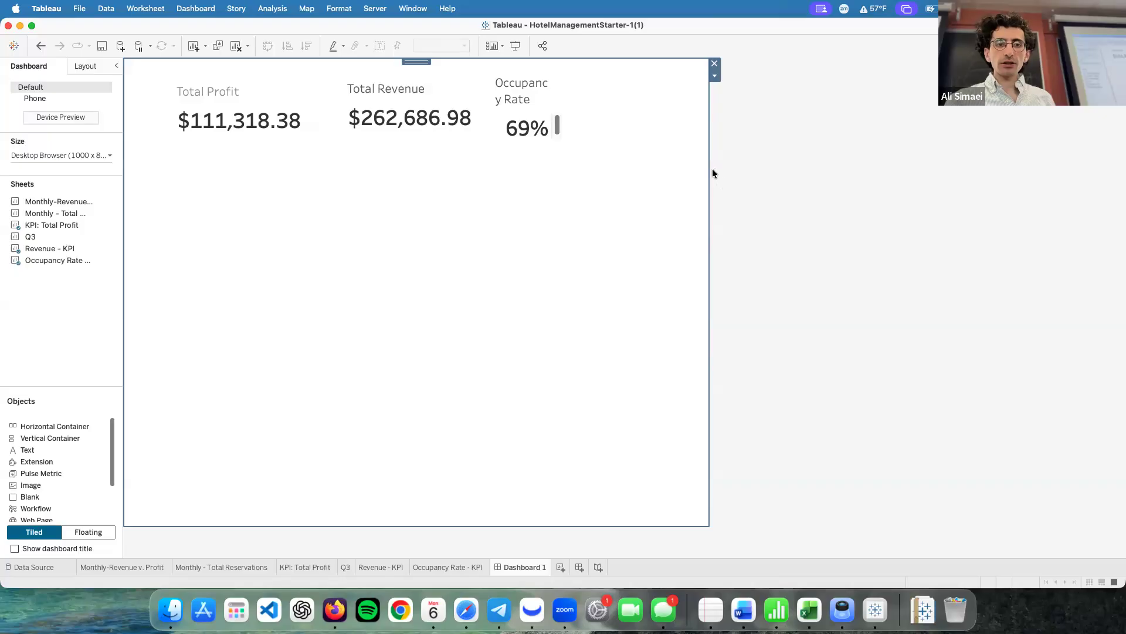
{"action": "left_click", "coordinate": [70, 155]}
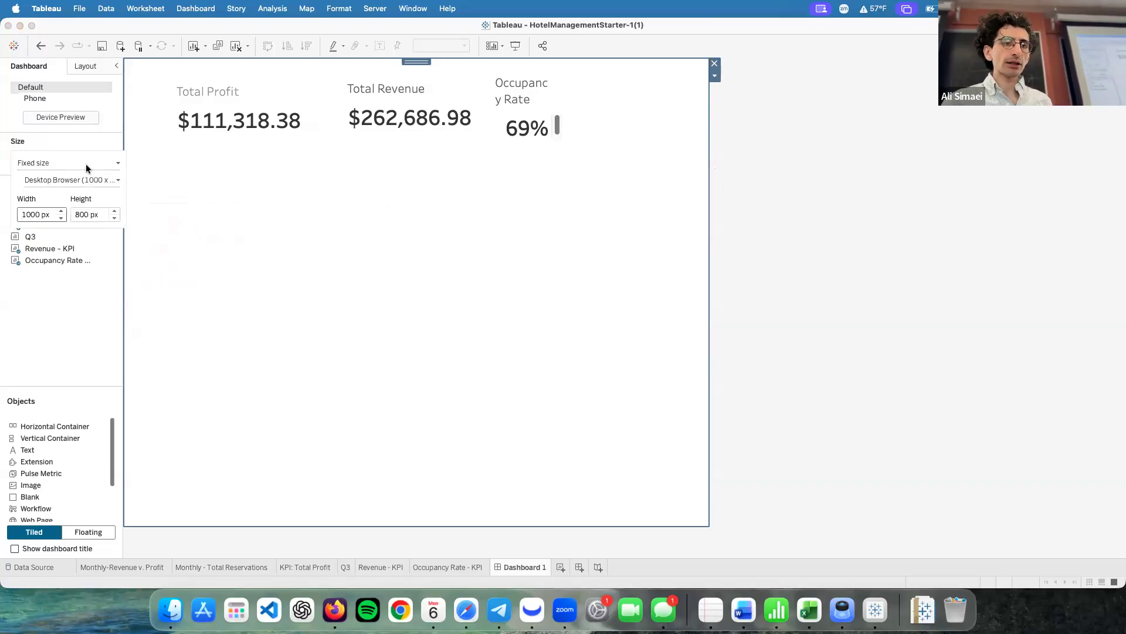
{"action": "left_click", "coordinate": [91, 133]}
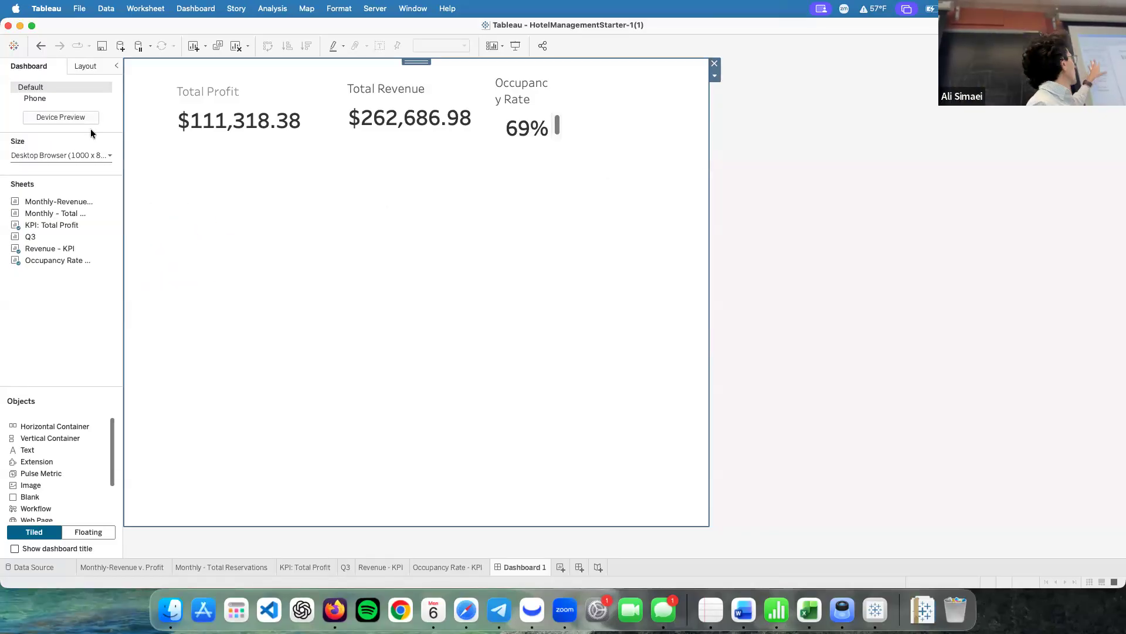
{"action": "left_click", "coordinate": [108, 155]}
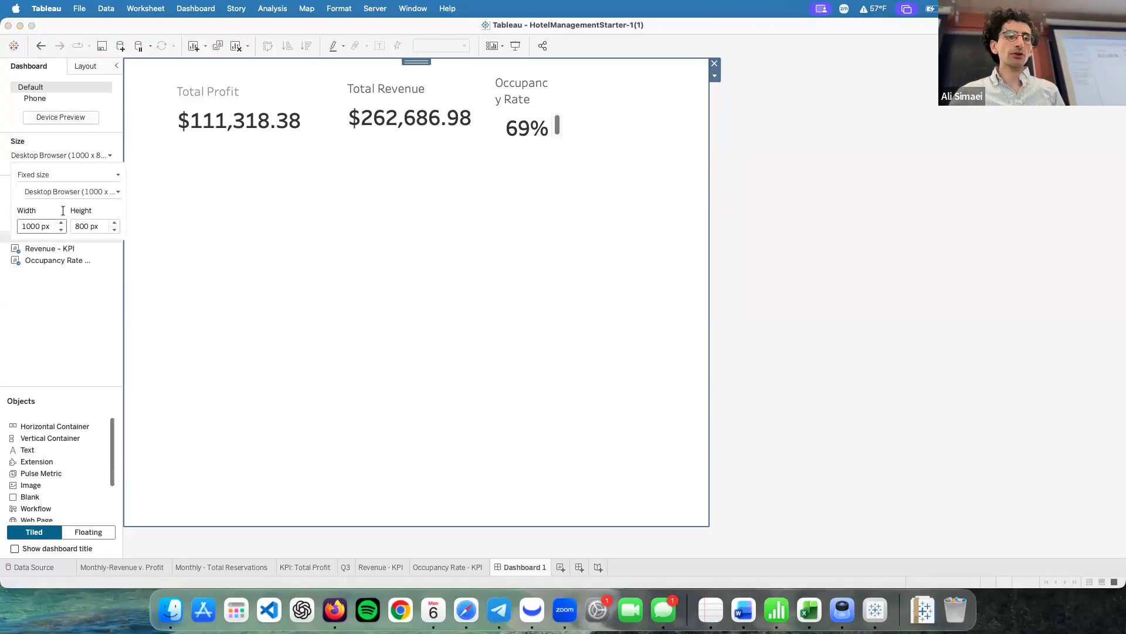
{"action": "left_click", "coordinate": [225, 228]}
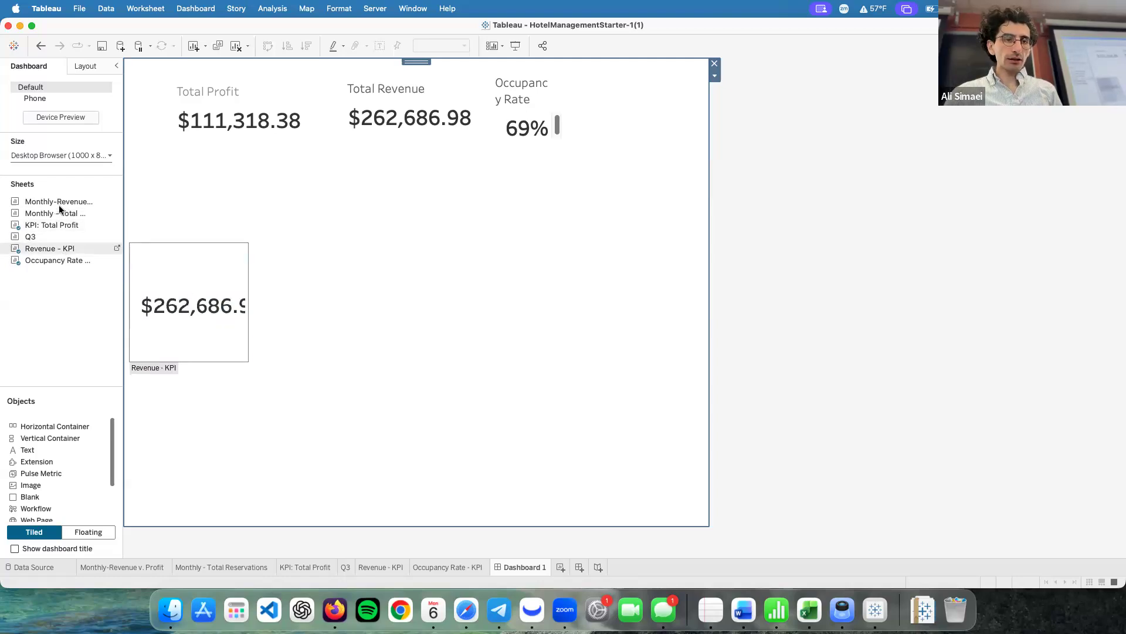
- Add the Monthly-Revenue v. Profit chart to the dashboard and hide its title
{"action": "left_click_drag", "start_coordinate": [57, 202], "coordinate": [258, 212]}
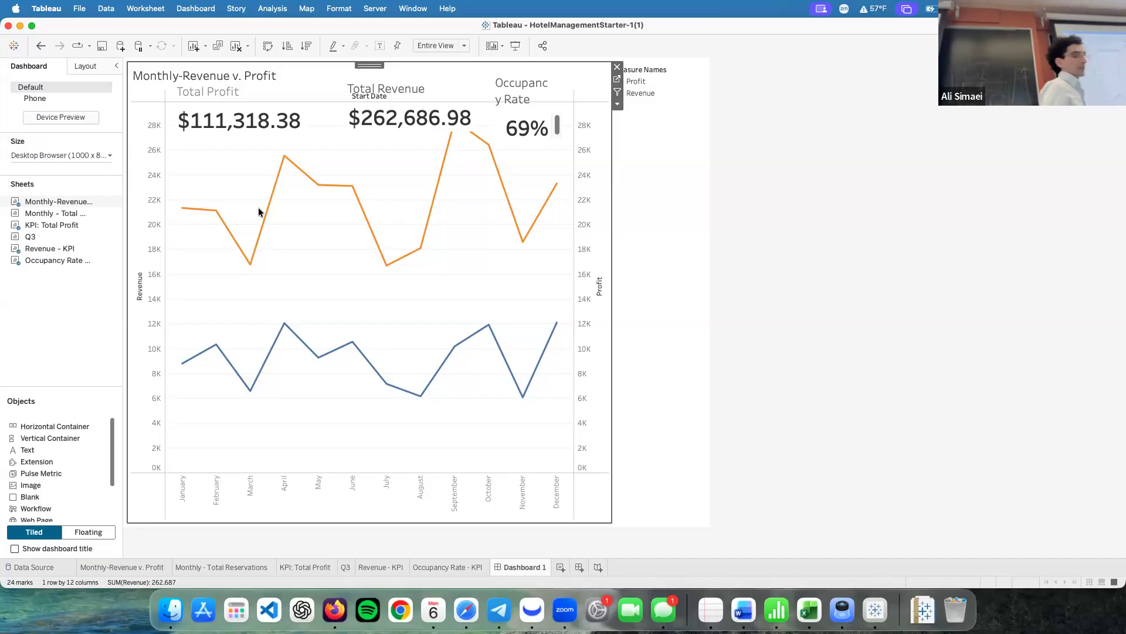
{"action": "left_click", "coordinate": [620, 105]}
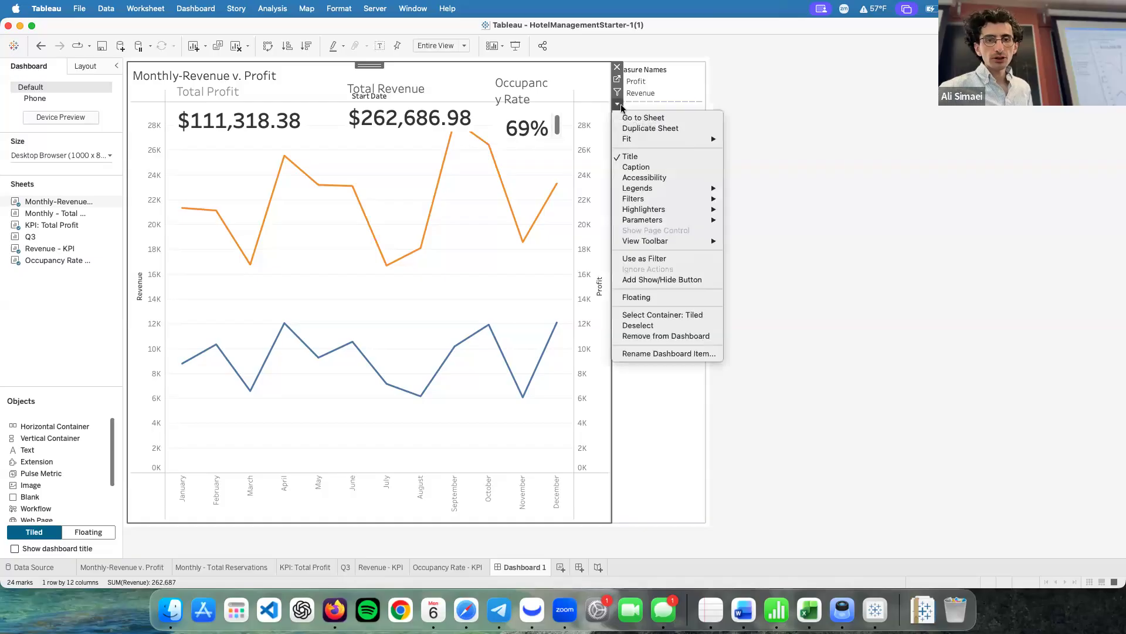
{"action": "left_click", "coordinate": [640, 156]}
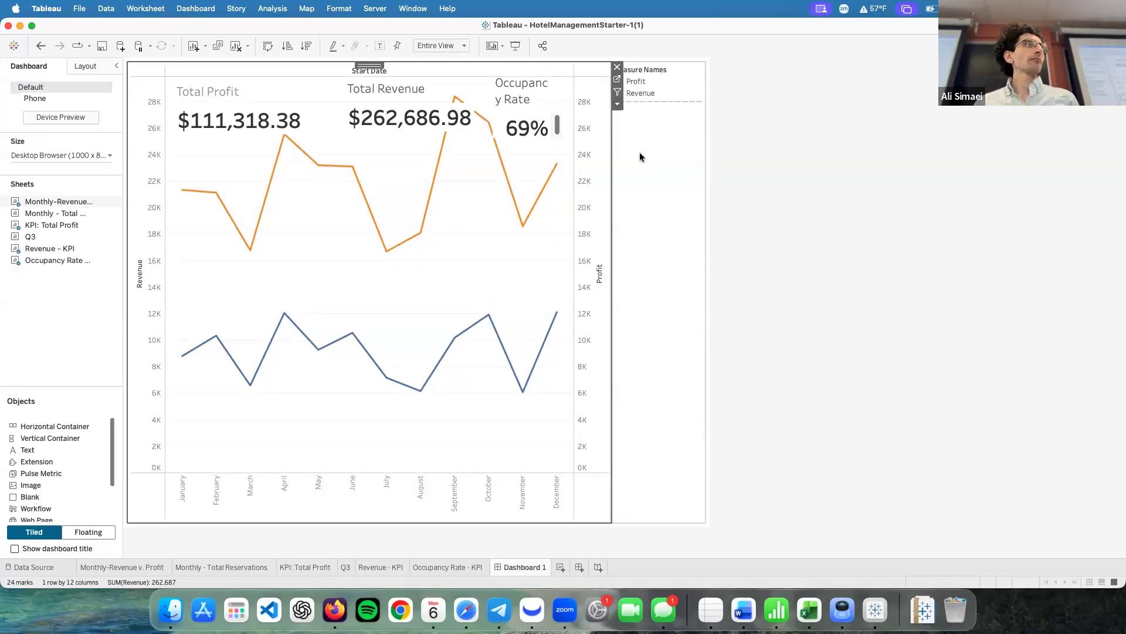
- Make the Monthly-Revenue v. Profit chart floating and position it below the Total Profit KPI
{"action": "left_click", "coordinate": [617, 103]}
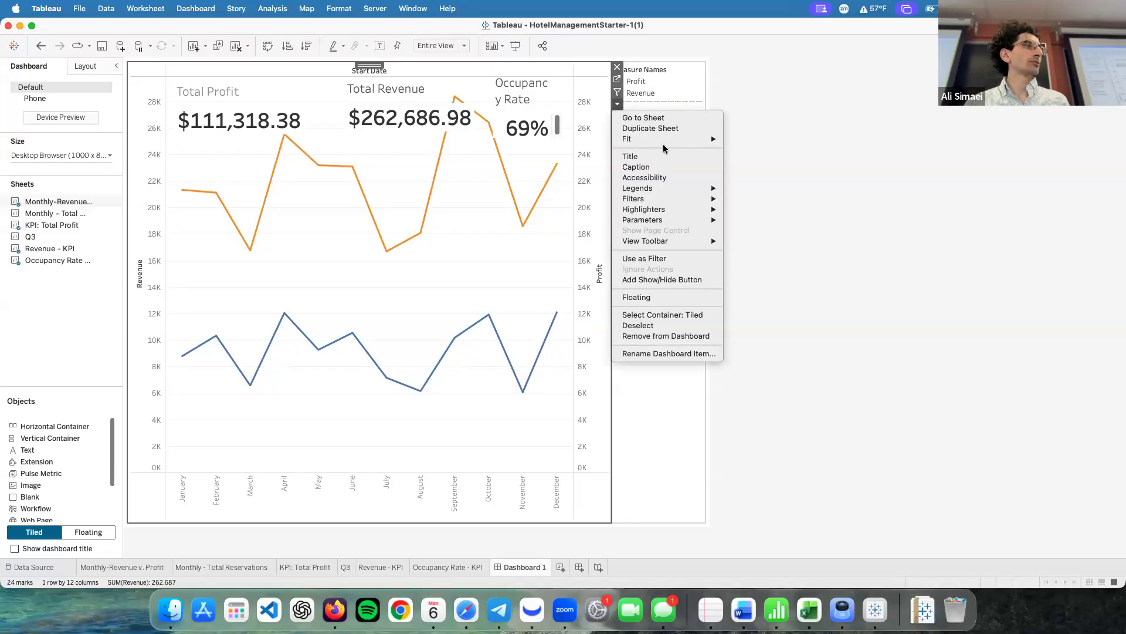
{"action": "left_click", "coordinate": [679, 298]}
{"action": "left_click_drag", "start_coordinate": [244, 75], "coordinate": [253, 136]}
{"action": "left_click_drag", "start_coordinate": [241, 99], "coordinate": [258, 166]}
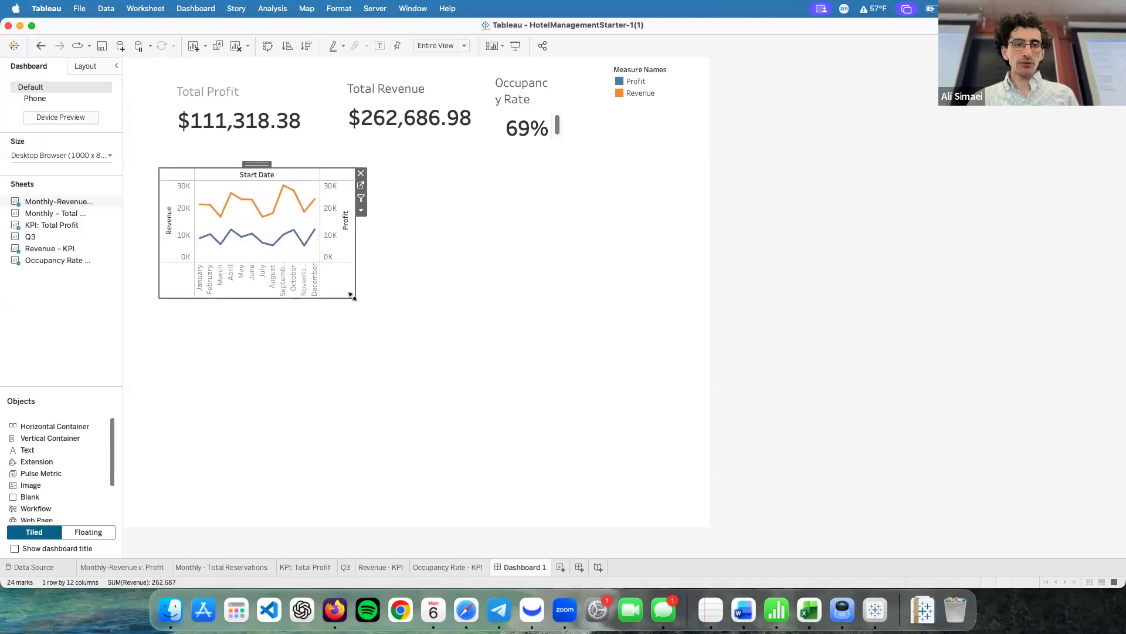
- Enlarge the floating Monthly-Revenue v. Profit chart so it spans the width beneath the three KPIs
{"action": "left_click_drag", "start_coordinate": [555, 348], "coordinate": [584, 357]}
{"action": "left_click", "coordinate": [559, 436]}
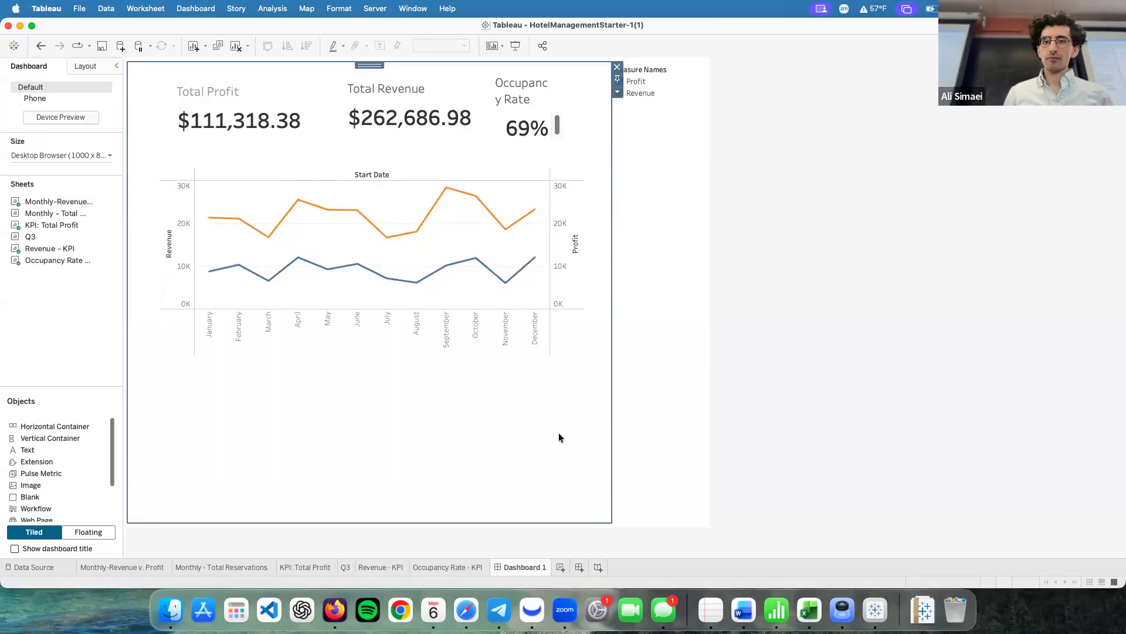
{"action": "left_click", "coordinate": [878, 377]}
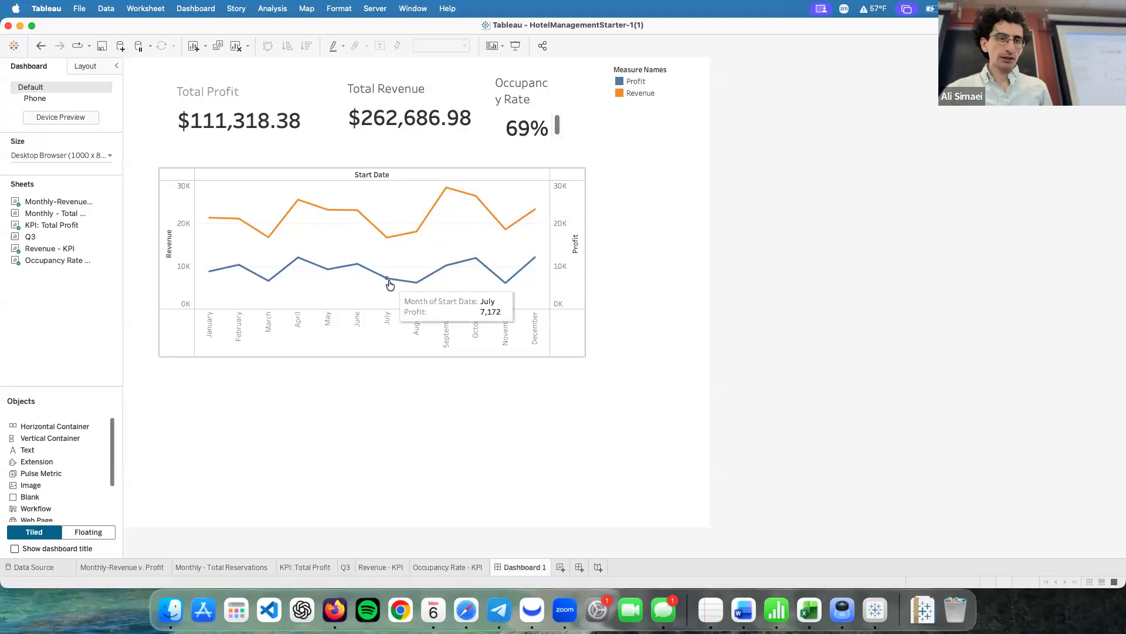
- Add the Monthly - Total Reservations chart to the dashboard and hide its title
{"action": "left_click_drag", "start_coordinate": [56, 213], "coordinate": [221, 384]}
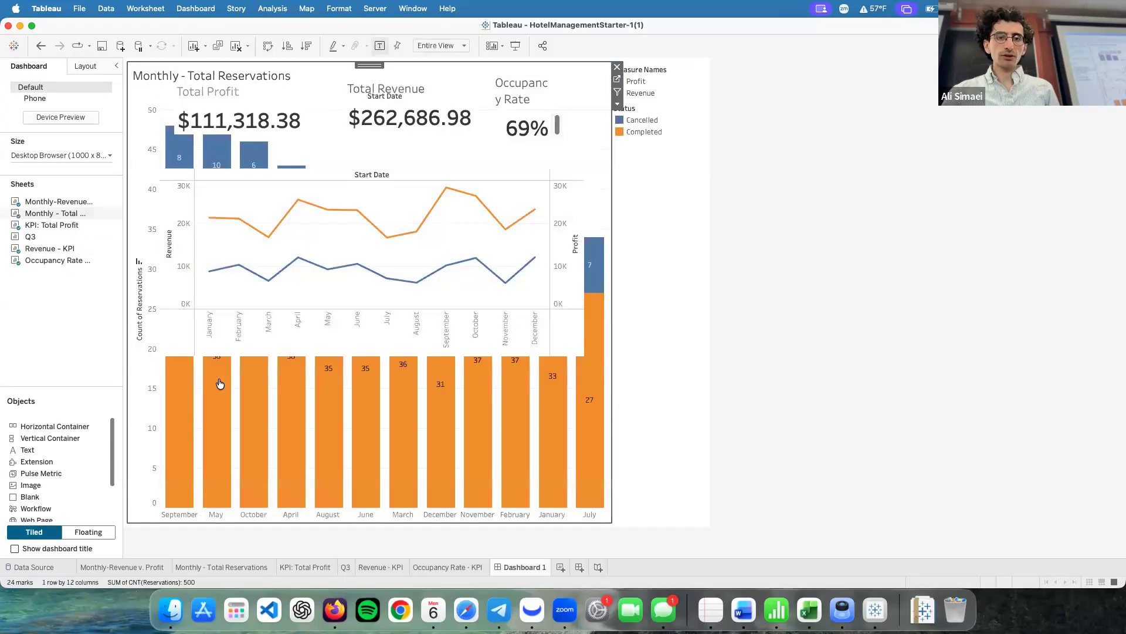
{"action": "left_click", "coordinate": [617, 106]}
{"action": "left_click", "coordinate": [630, 156]}
- Make the Monthly - Total Reservations chart floating and position it below the left half of the line chart
{"action": "left_click", "coordinate": [618, 104]}
{"action": "left_click", "coordinate": [637, 297]}
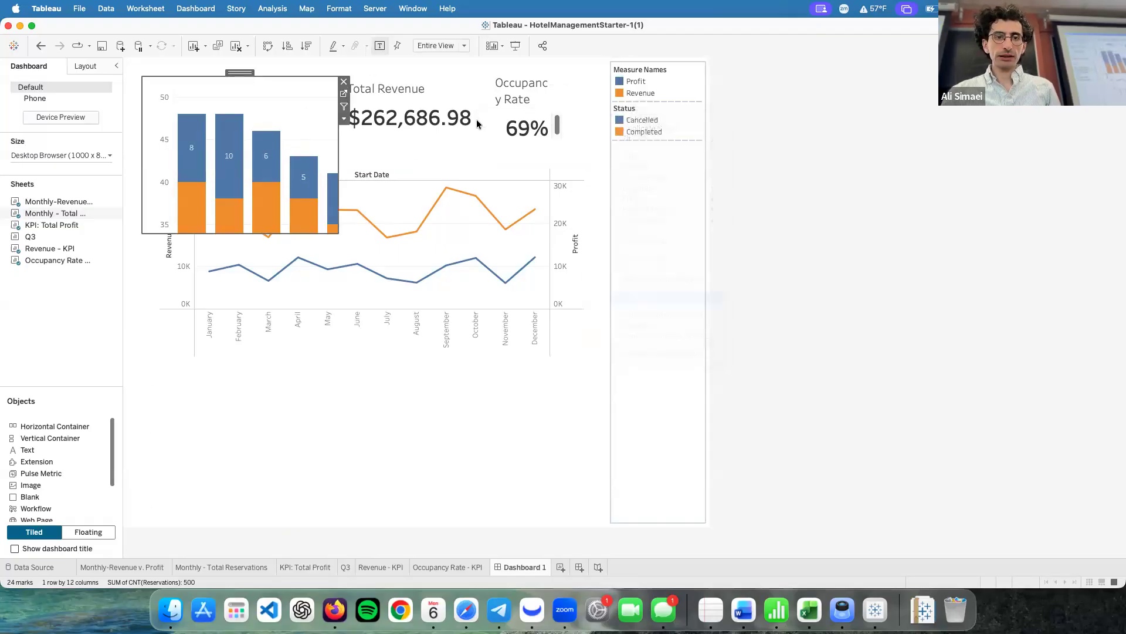
{"action": "left_click_drag", "start_coordinate": [258, 85], "coordinate": [245, 360]}
{"action": "left_click", "coordinate": [382, 460]}
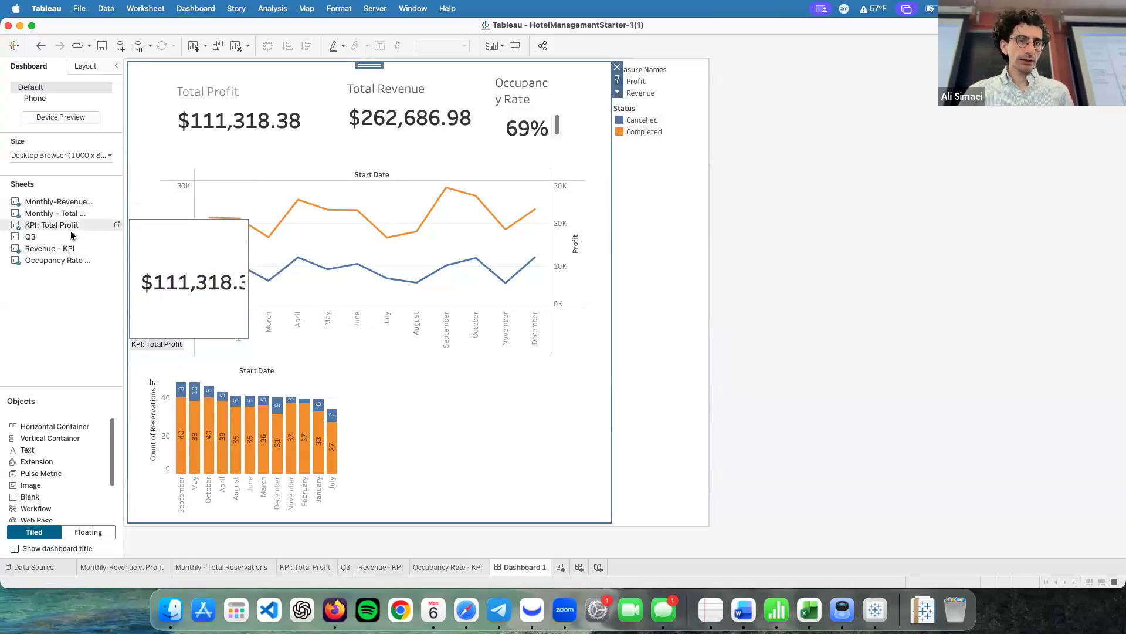
- Add the Q3 treemap of completed reservations per room to the dashboard
{"action": "mouse_move", "coordinate": [52, 239]}
{"action": "left_click_drag", "start_coordinate": [52, 237], "coordinate": [384, 318]}
{"action": "left_click_drag", "start_coordinate": [46, 237], "coordinate": [280, 233]}
{"action": "left_click_drag", "start_coordinate": [413, 403], "coordinate": [423, 410]}
{"action": "left_click", "coordinate": [617, 107]}
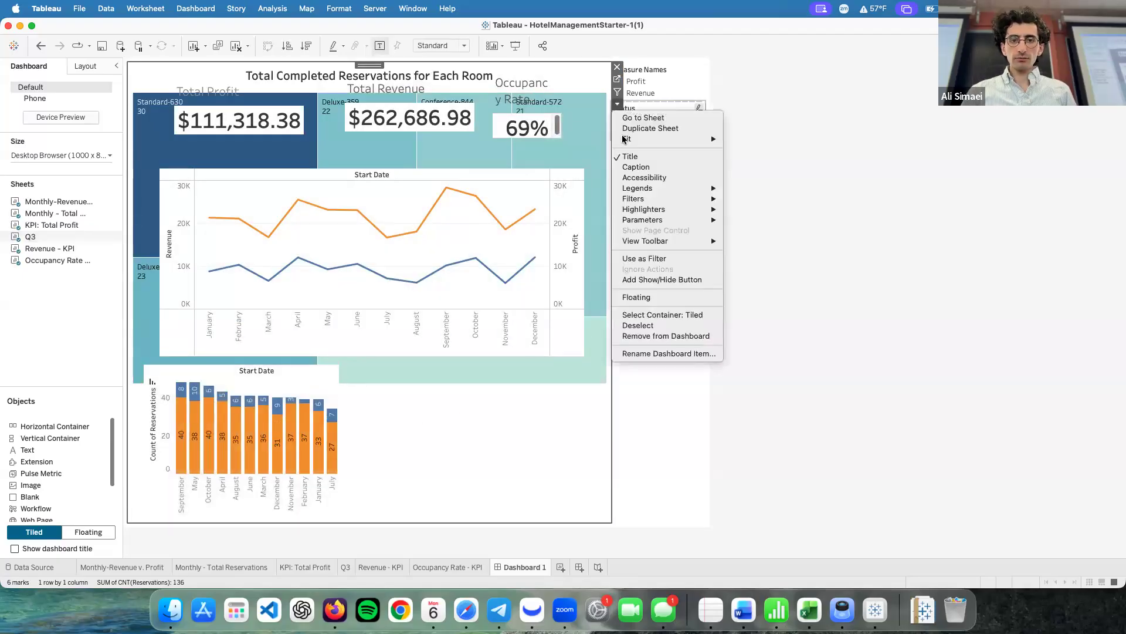
{"action": "left_click", "coordinate": [631, 167]}
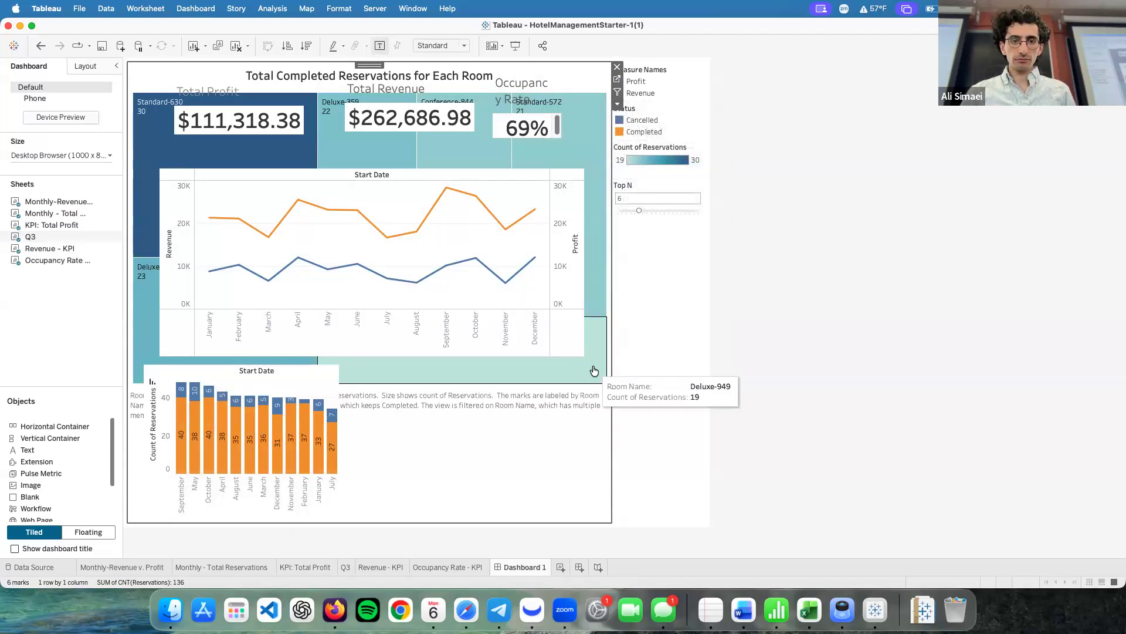
{"action": "left_click", "coordinate": [619, 107]}
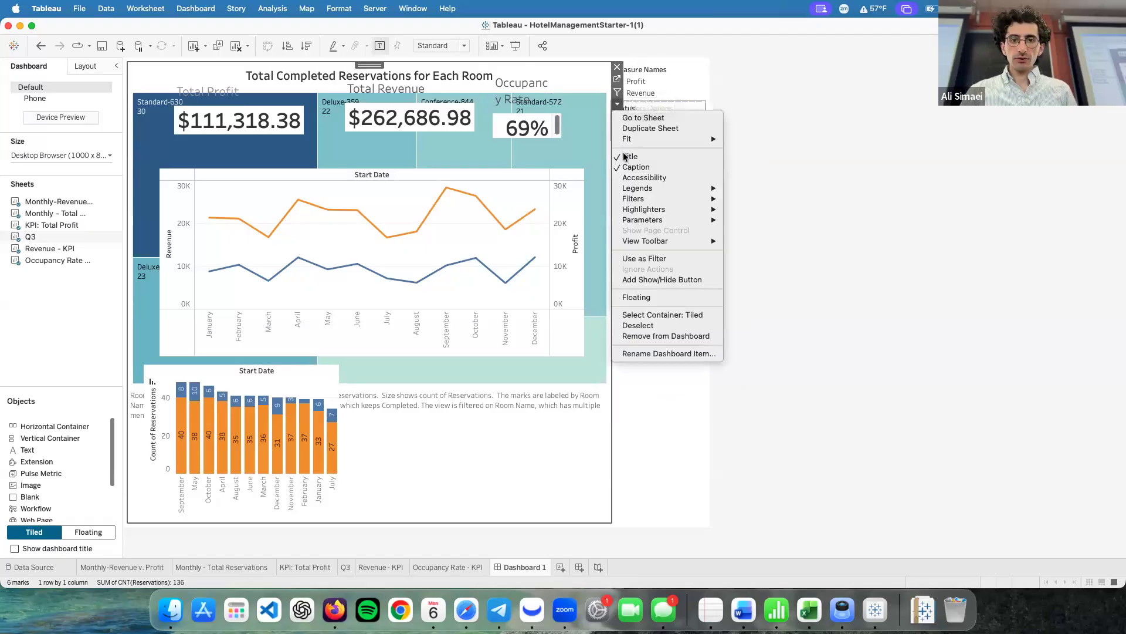
{"action": "left_click", "coordinate": [630, 167]}
- Hide the Q3 treemap's title and make the treemap a floating item
{"action": "left_click", "coordinate": [617, 105]}
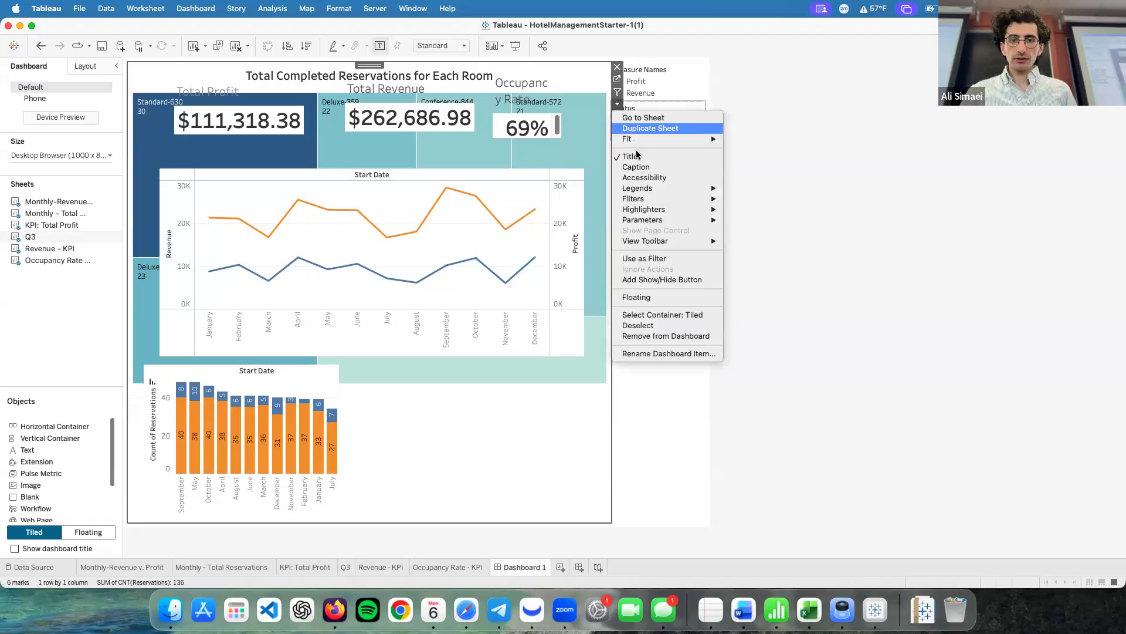
{"action": "left_click", "coordinate": [631, 156]}
{"action": "left_click", "coordinate": [617, 105]}
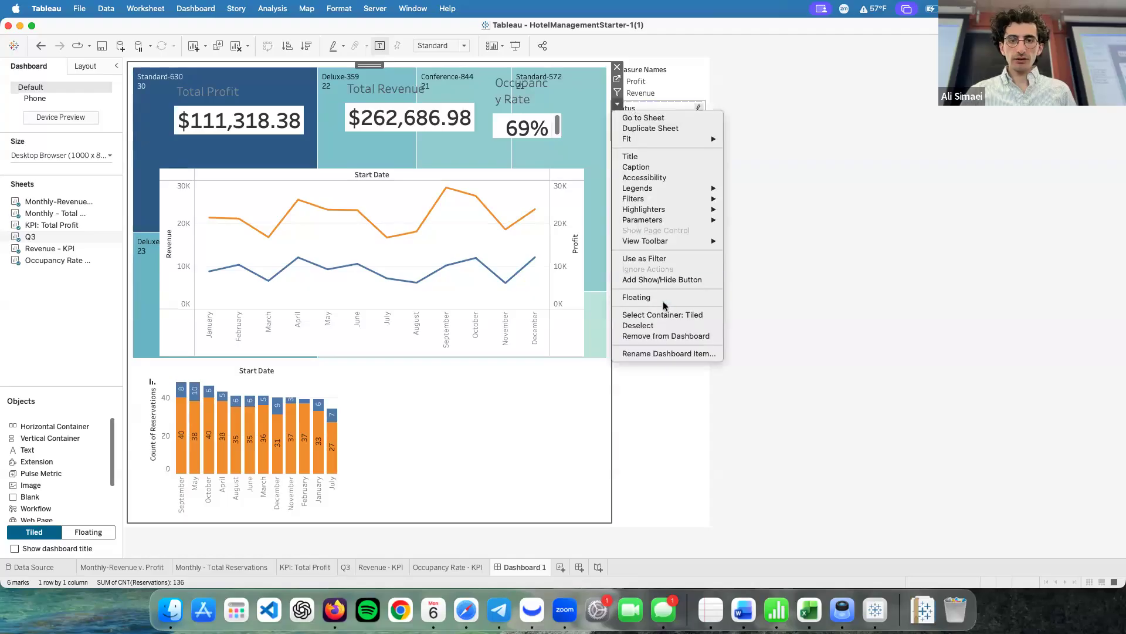
{"action": "left_click", "coordinate": [662, 299]}
{"action": "left_click", "coordinate": [619, 105]}
{"action": "left_click", "coordinate": [660, 295]}
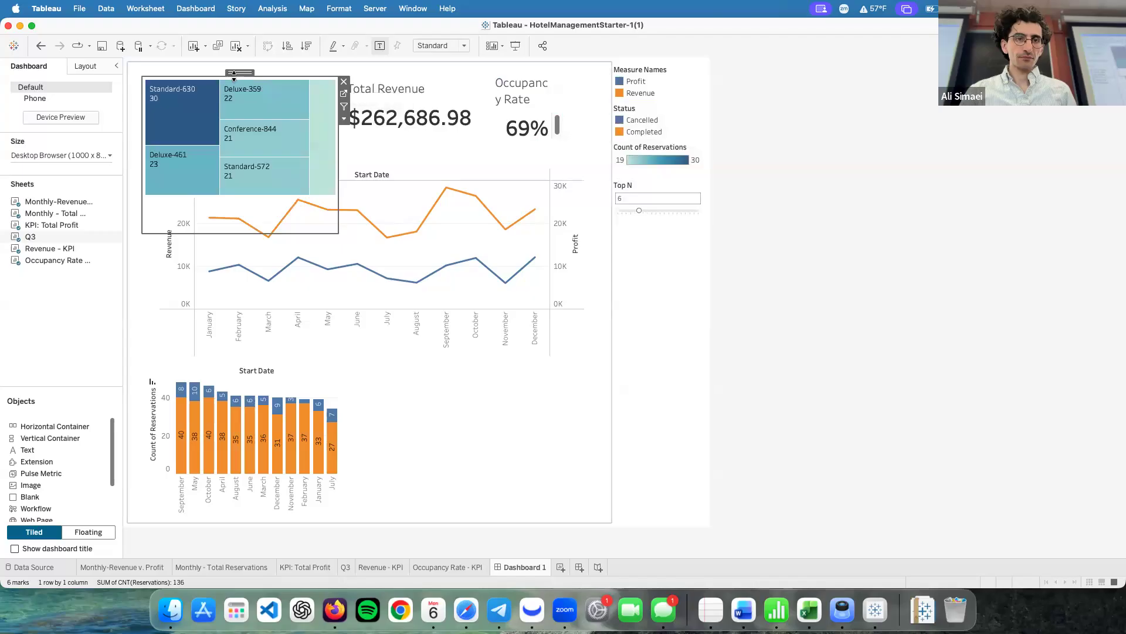
- Place the Q3 treemap to the right of the reservations bar chart and enlarge it slightly
{"action": "left_click_drag", "start_coordinate": [234, 75], "coordinate": [452, 349]}
{"action": "left_click_drag", "start_coordinate": [551, 509], "coordinate": [580, 513]}
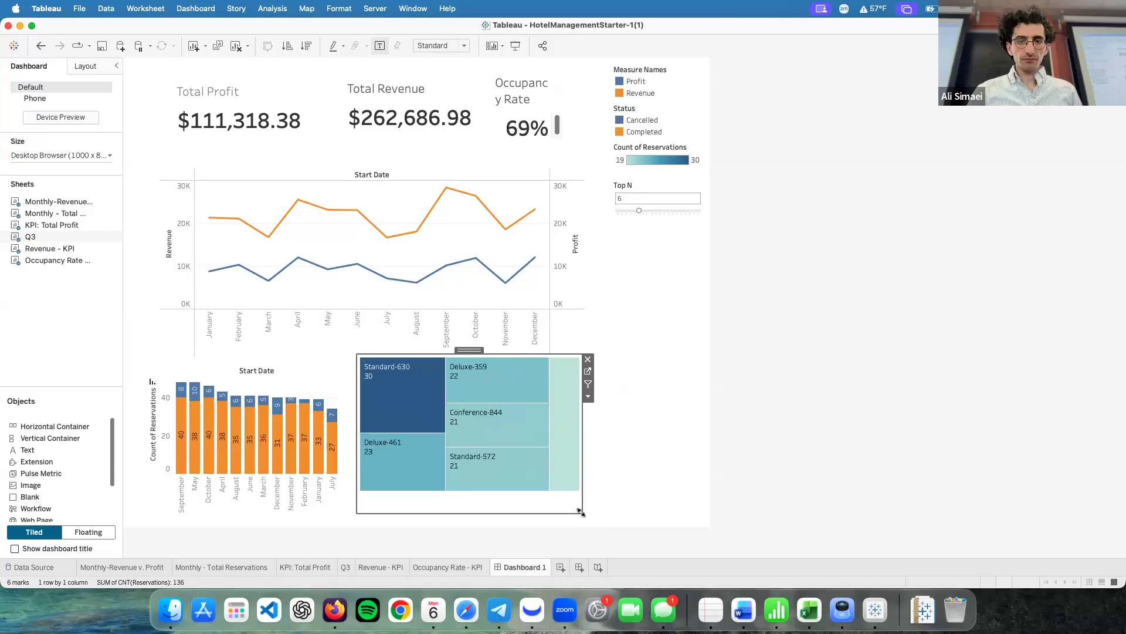
{"action": "left_click", "coordinate": [842, 493]}
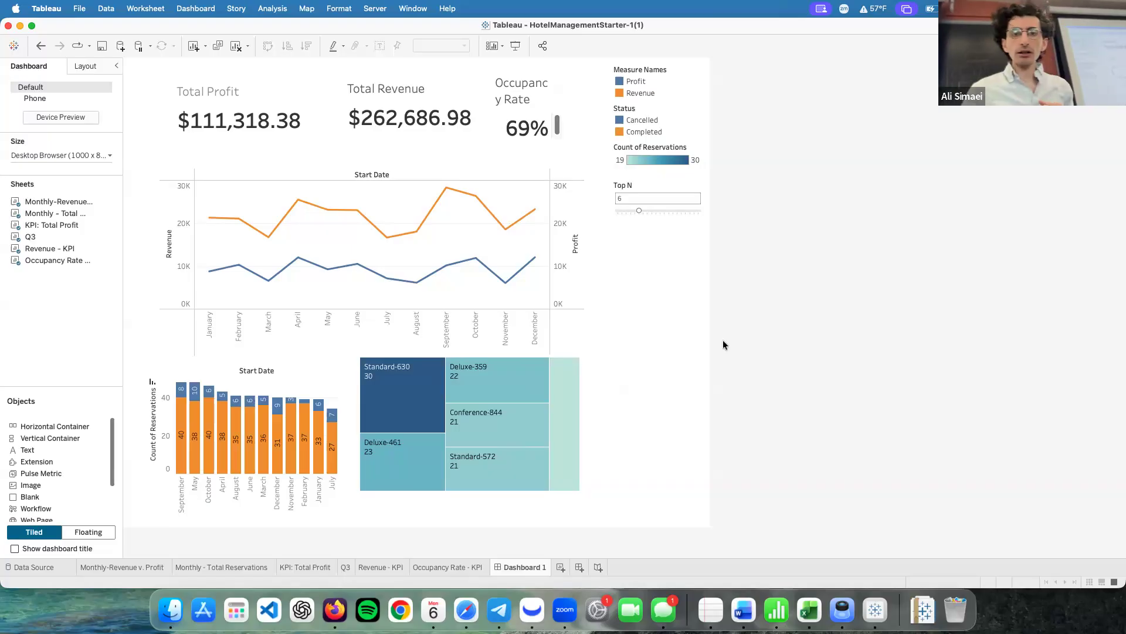
- Make the Top N parameter control floating and position it just below the Count of Reservations legend
{"action": "left_click", "coordinate": [688, 179]}
{"action": "left_click", "coordinate": [711, 207]}
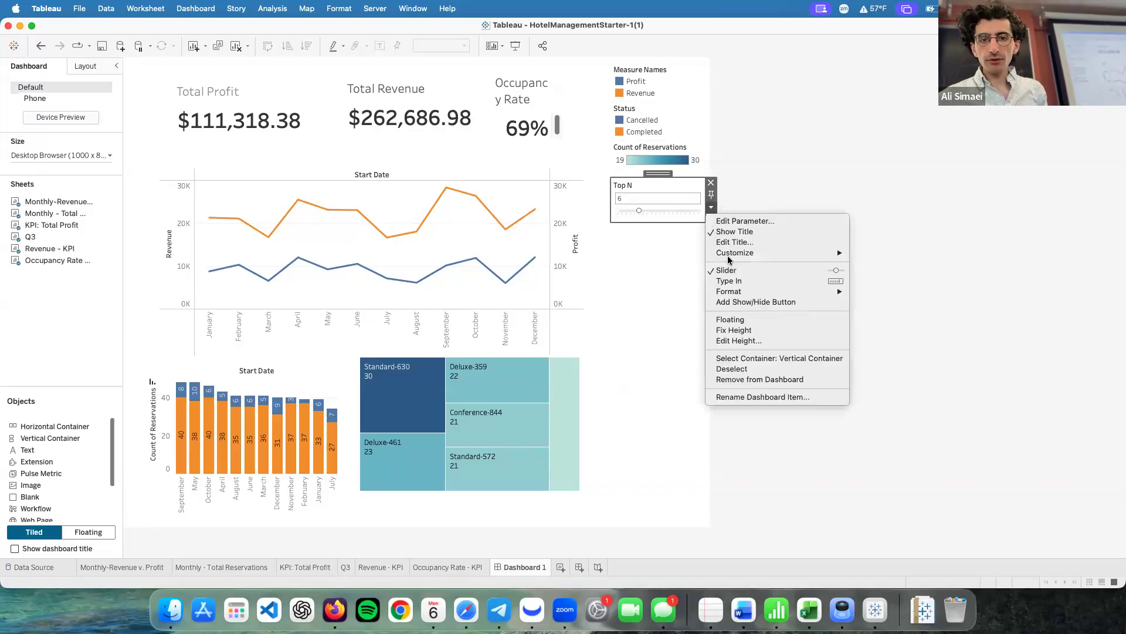
{"action": "left_click", "coordinate": [731, 319]}
{"action": "left_click_drag", "start_coordinate": [682, 246], "coordinate": [658, 179]}
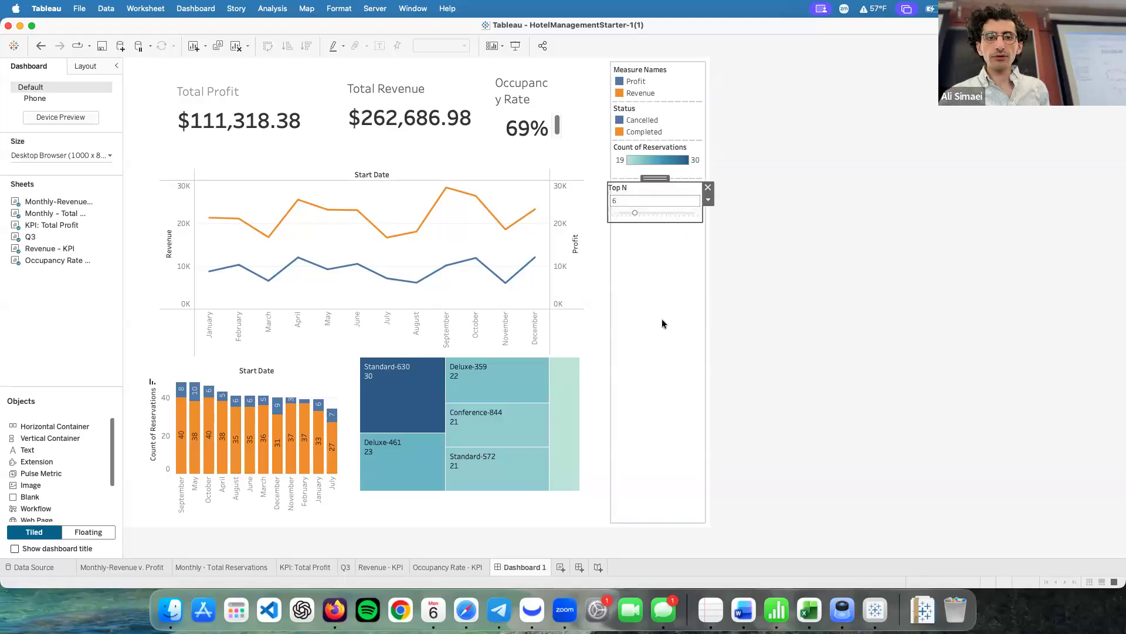
{"action": "left_click", "coordinate": [803, 267]}
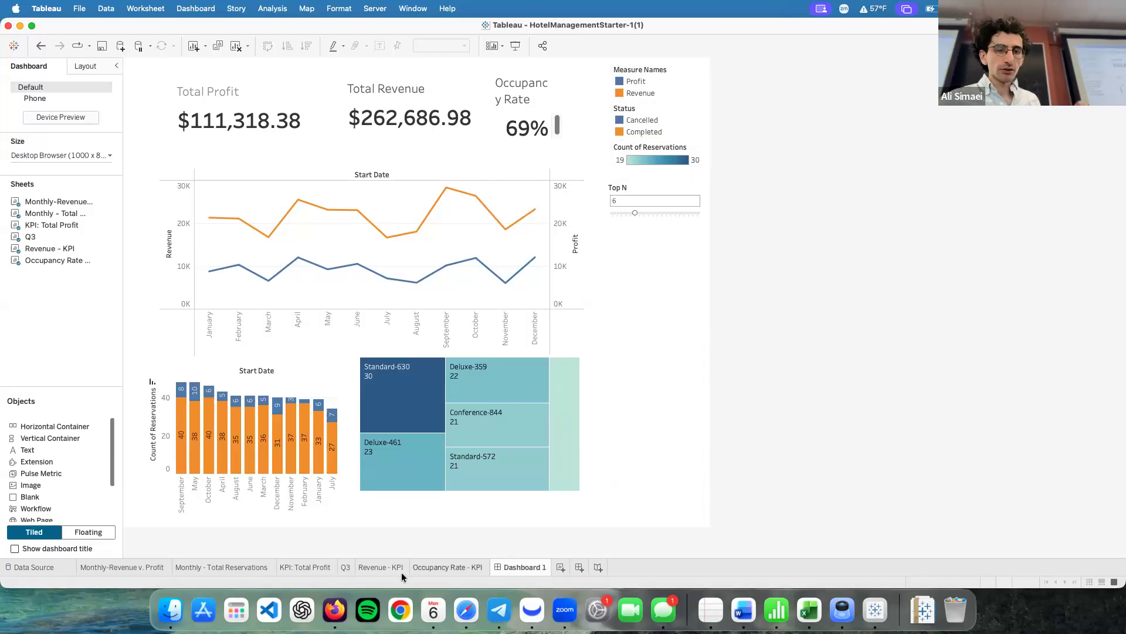
- Open the Revenue - KPI sheet and bring the Hotels fields into view
{"action": "left_click", "coordinate": [386, 567]}
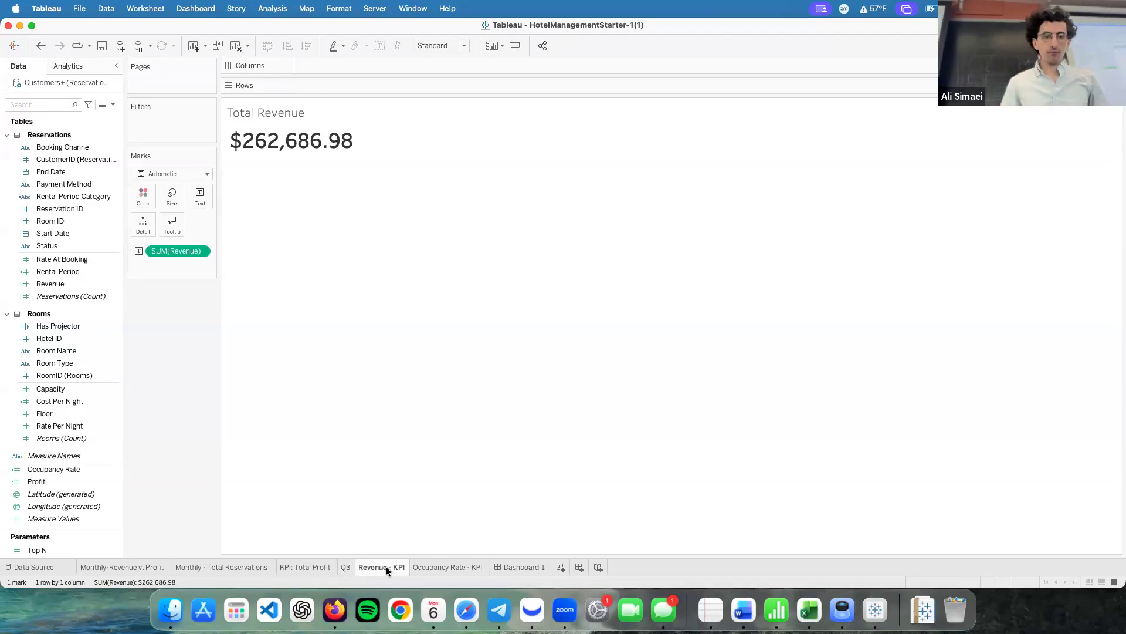
{"action": "scroll", "coordinate": [36, 272], "scroll_direction": "up", "scroll_amount": 5}
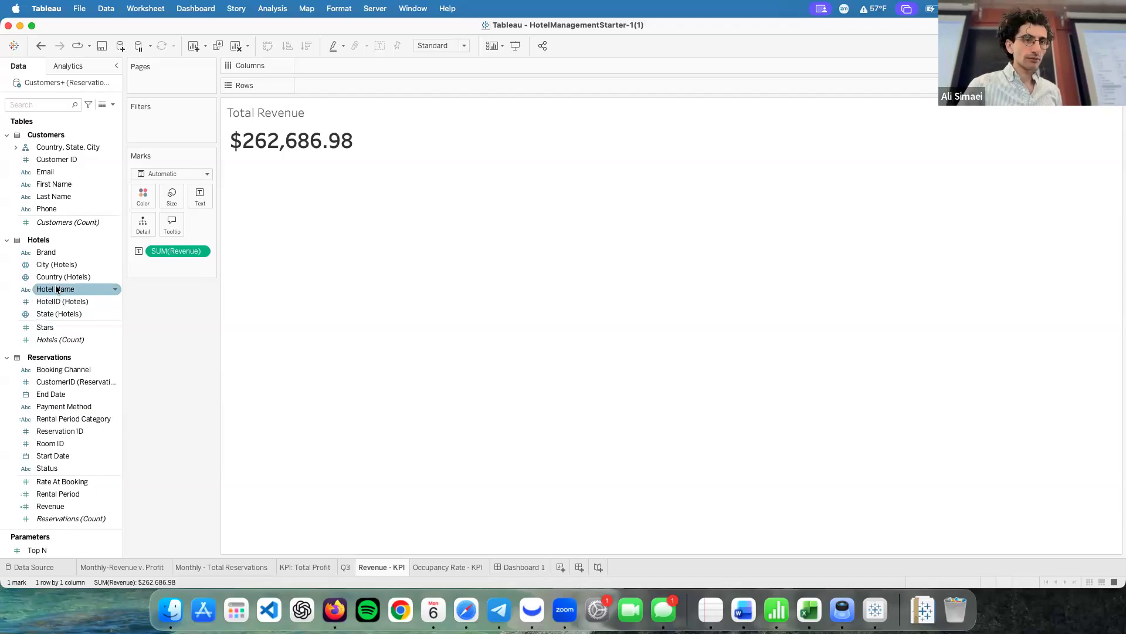
{"action": "left_click_drag", "start_coordinate": [50, 319], "coordinate": [168, 139]}
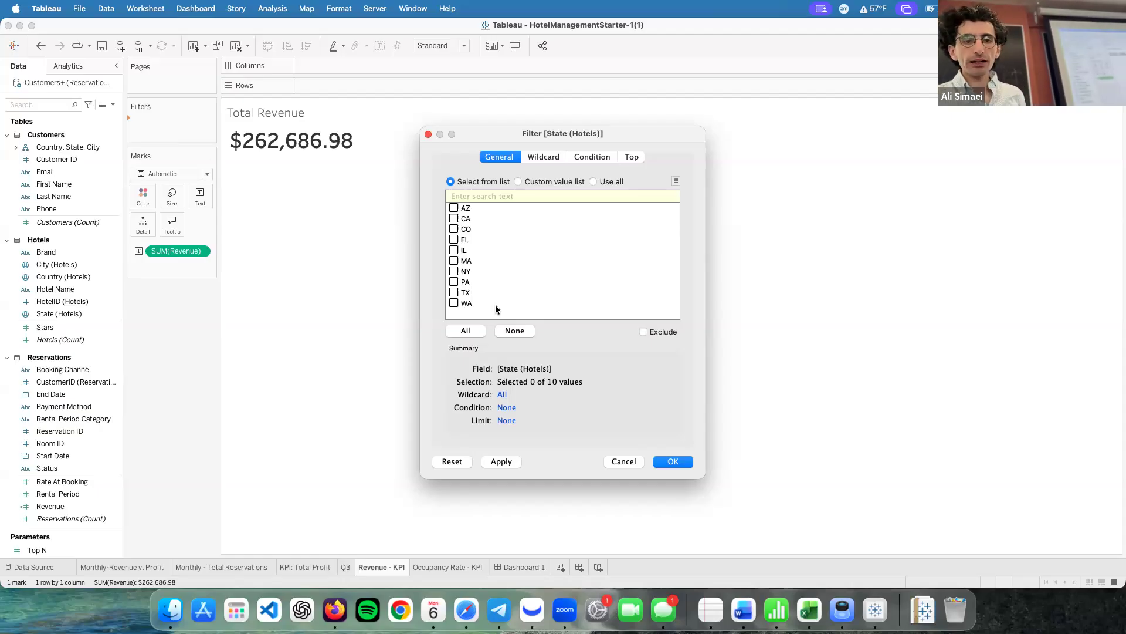
{"action": "left_click", "coordinate": [466, 331]}
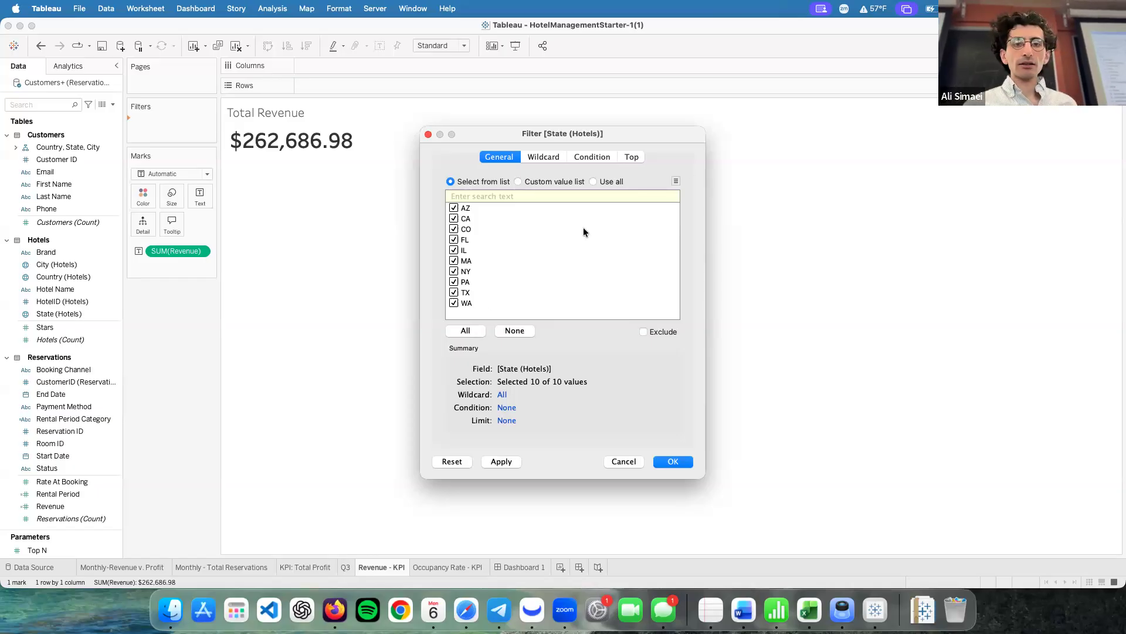
{"action": "left_click", "coordinate": [428, 134]}
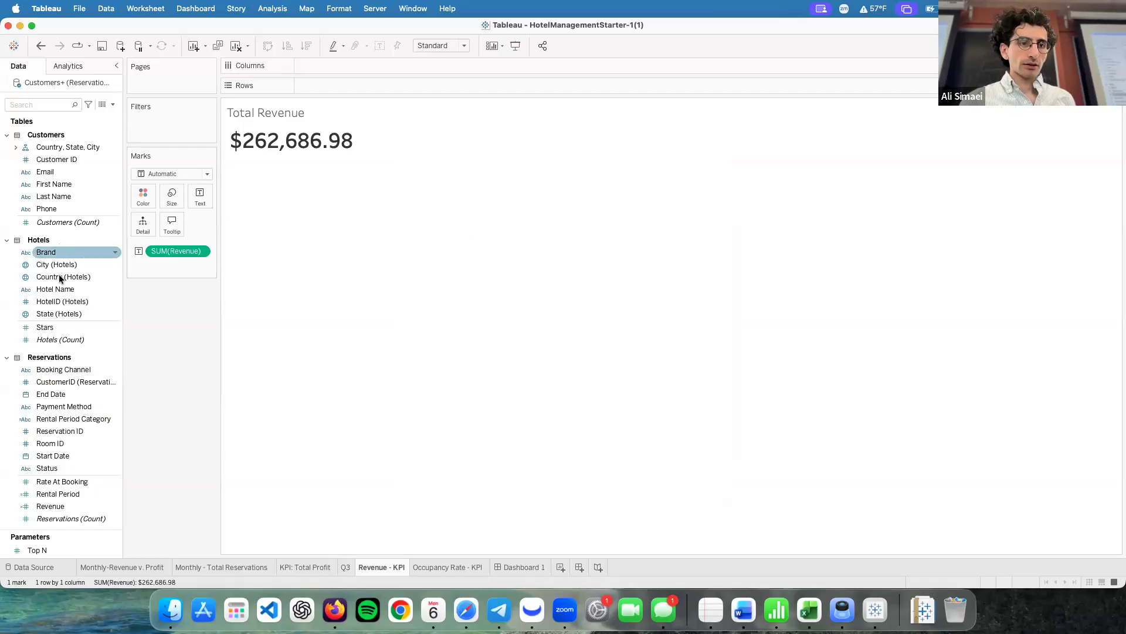
- Add a State (Hotels) filter to the Revenue - KPI sheet with all states selected
{"action": "left_click_drag", "start_coordinate": [60, 314], "coordinate": [170, 119]}
{"action": "left_click", "coordinate": [466, 331]}
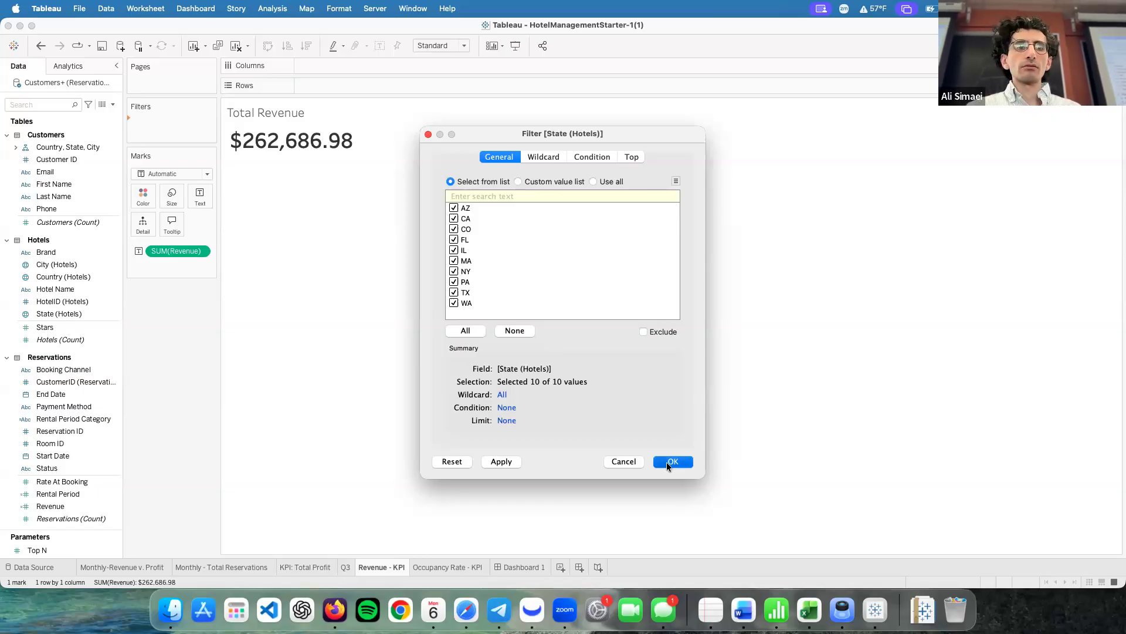
{"action": "left_click", "coordinate": [671, 462]}
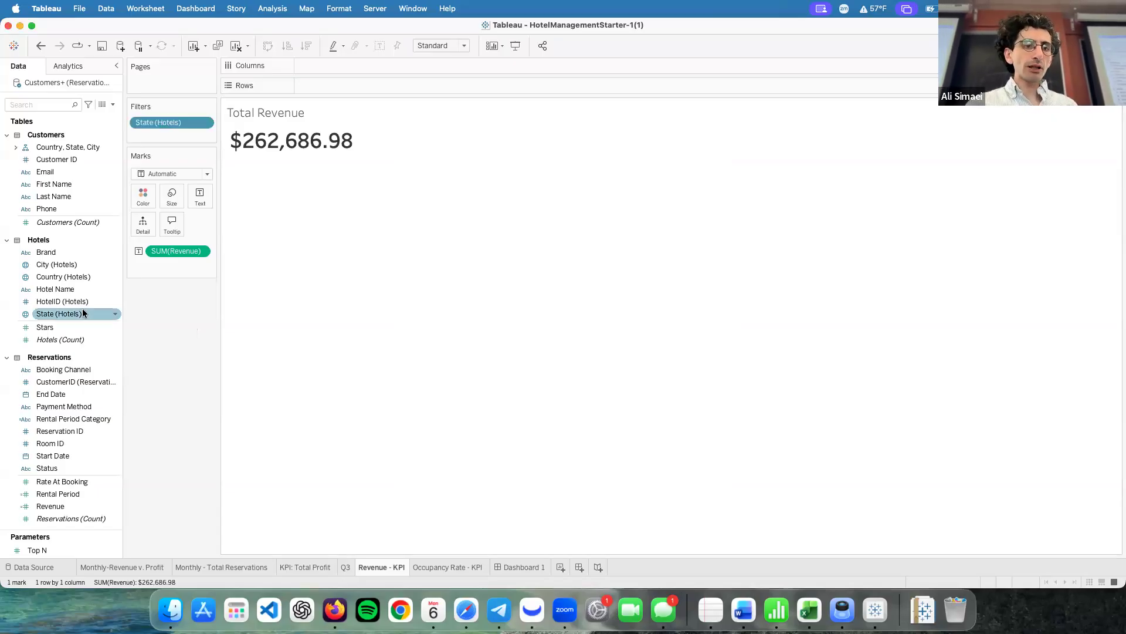
- Add a Start Date filter by Years to the Revenue - KPI sheet, with 2024 and 2025 selected
{"action": "scroll", "coordinate": [83, 308], "scroll_direction": "down", "scroll_amount": 3}
{"action": "scroll", "coordinate": [73, 370], "scroll_direction": "down", "scroll_amount": 1}
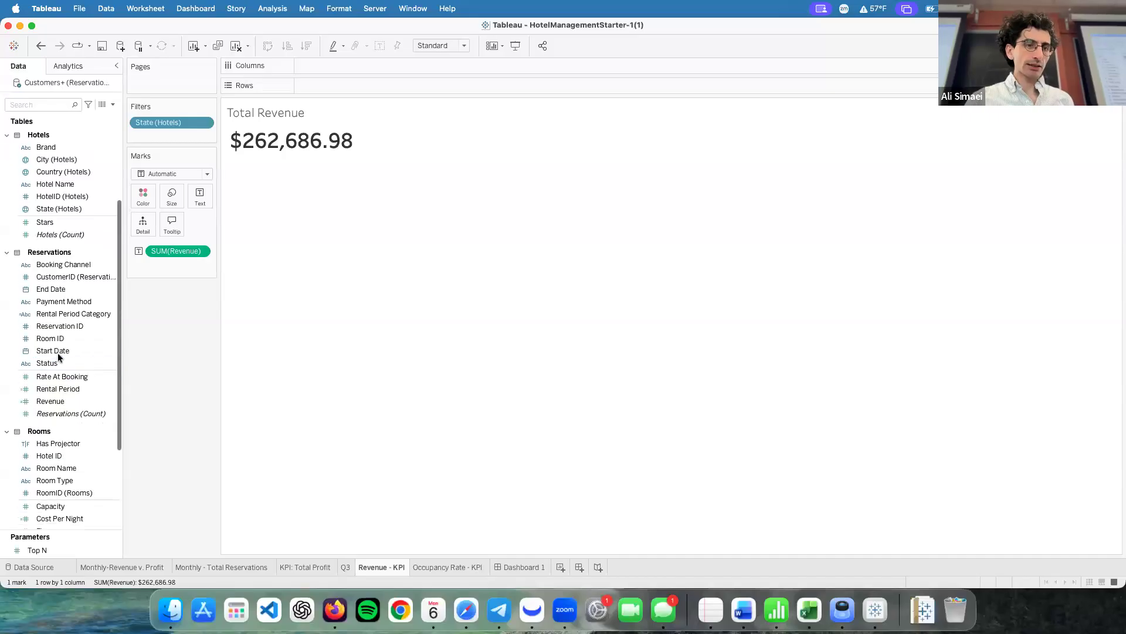
{"action": "left_click_drag", "start_coordinate": [52, 355], "coordinate": [174, 136]}
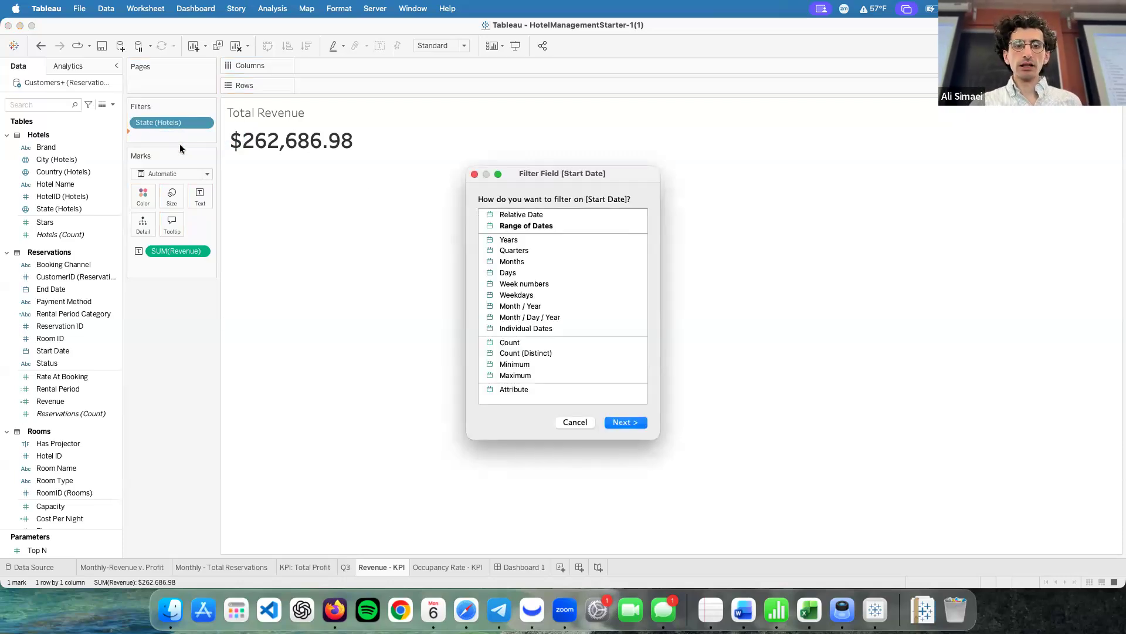
{"action": "left_click", "coordinate": [522, 241]}
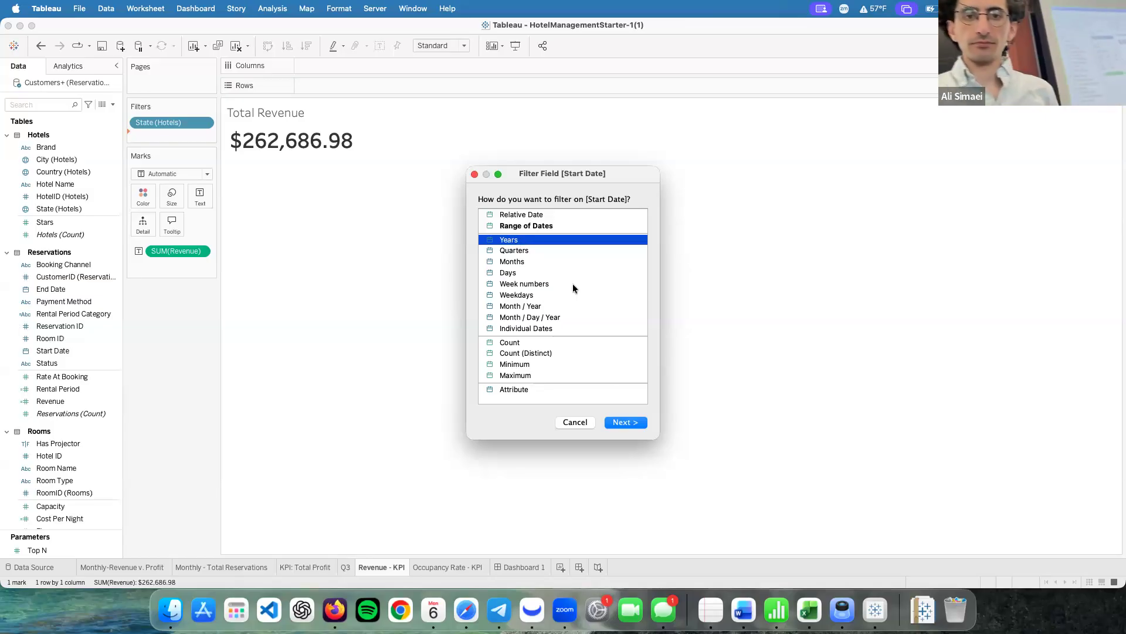
{"action": "left_click", "coordinate": [630, 420]}
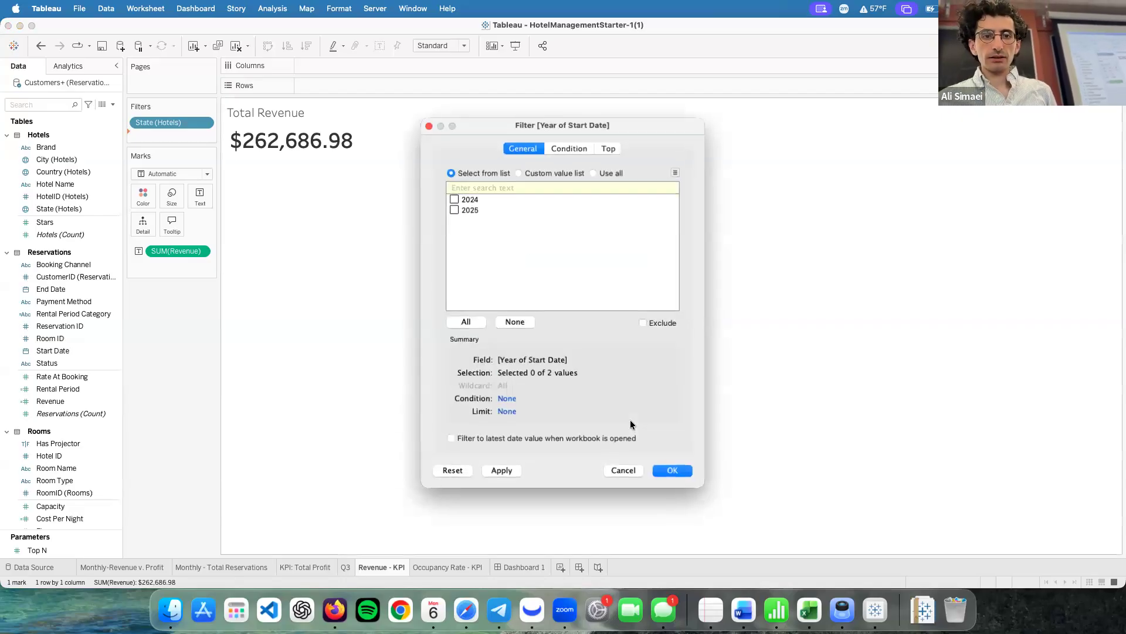
{"action": "left_click", "coordinate": [454, 199]}
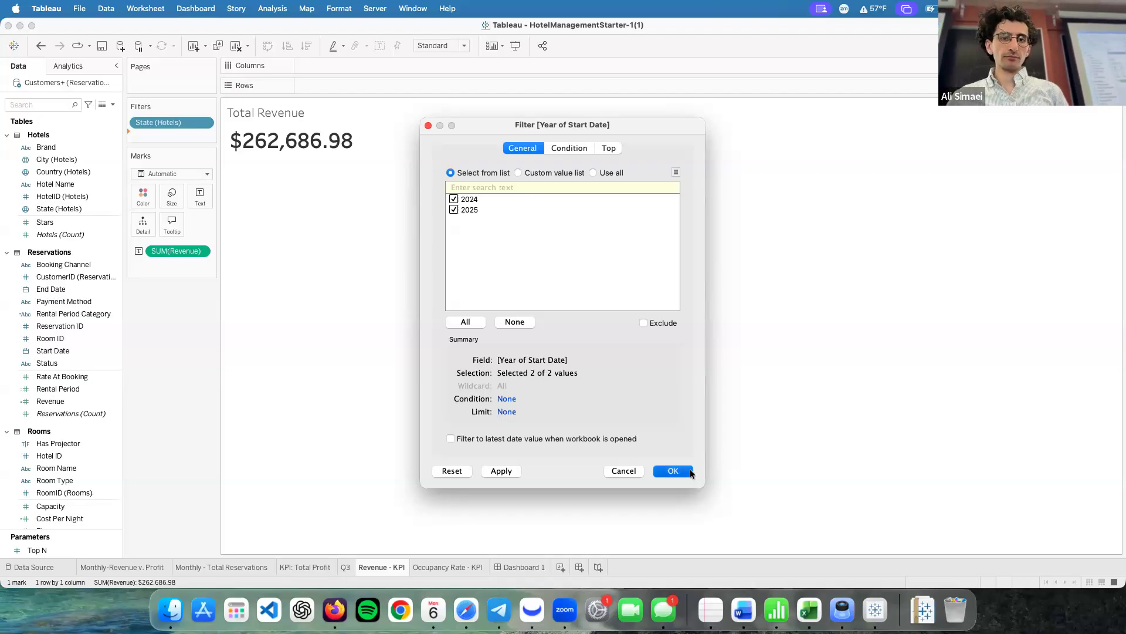
{"action": "left_click", "coordinate": [673, 470]}
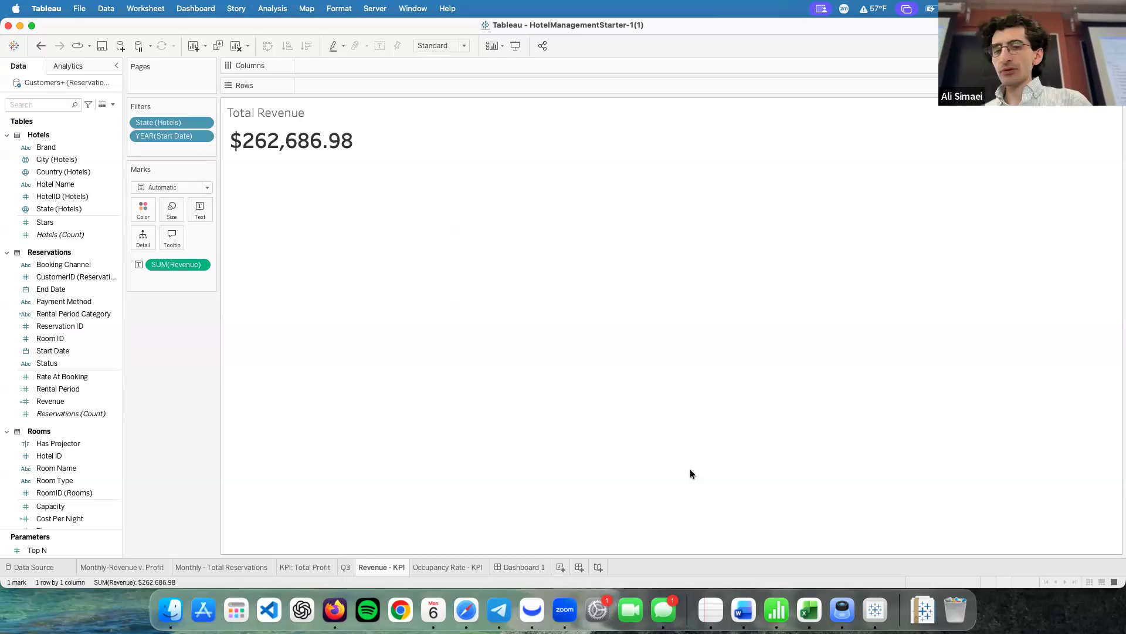
- Return to Dashboard 1 and show the State (Hotels) filter of the Total Revenue KPI
{"action": "left_click", "coordinate": [535, 567]}
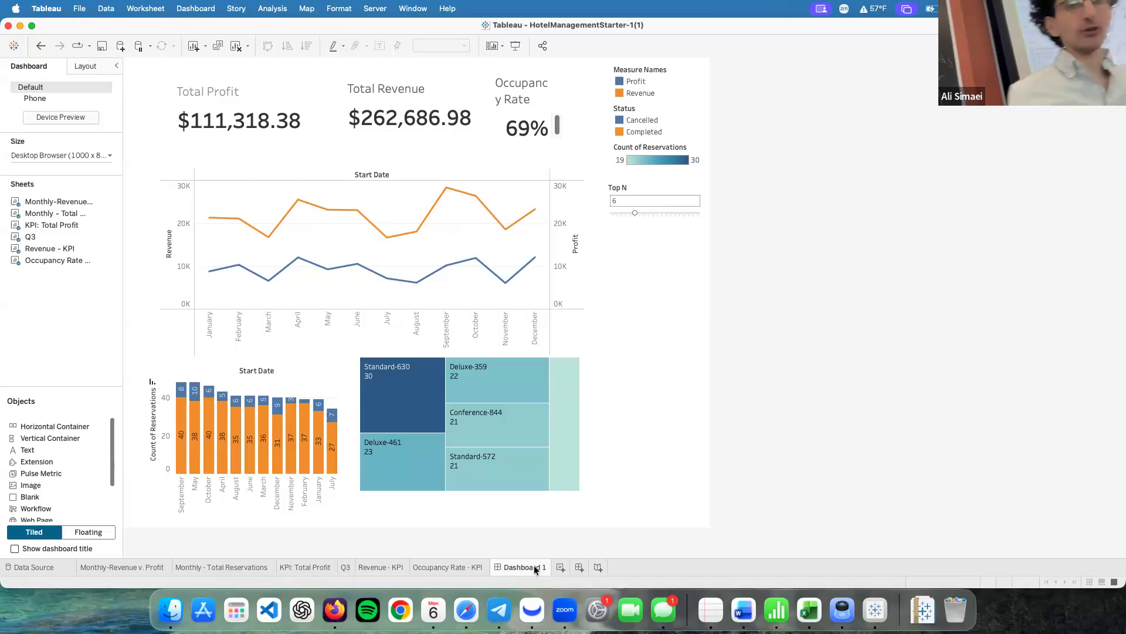
{"action": "left_click", "coordinate": [382, 567]}
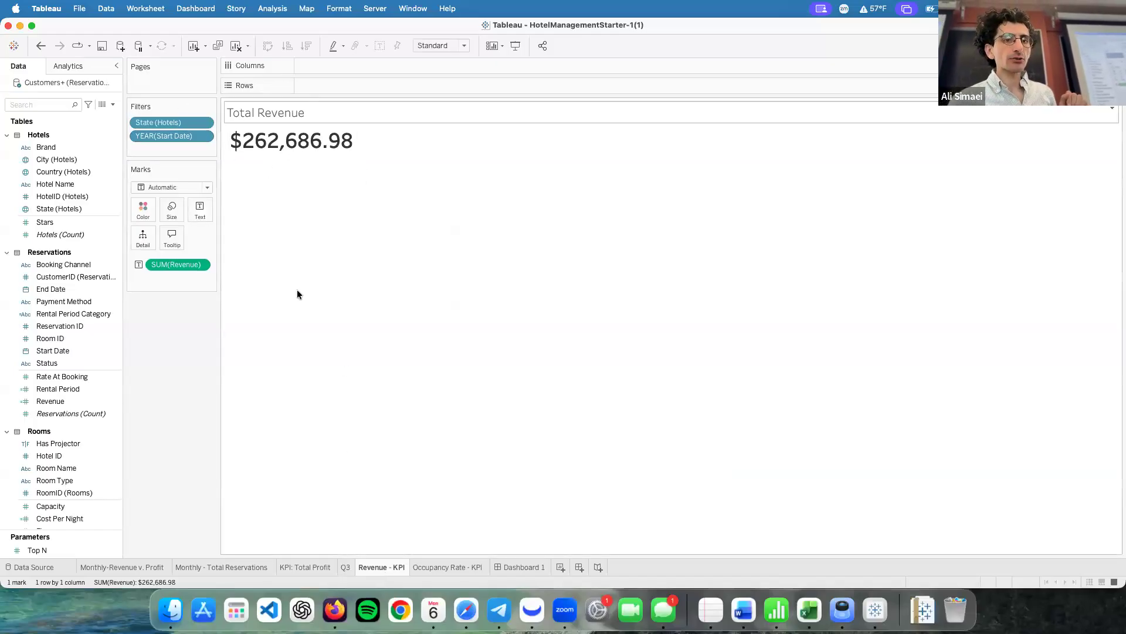
{"action": "left_click", "coordinate": [509, 566]}
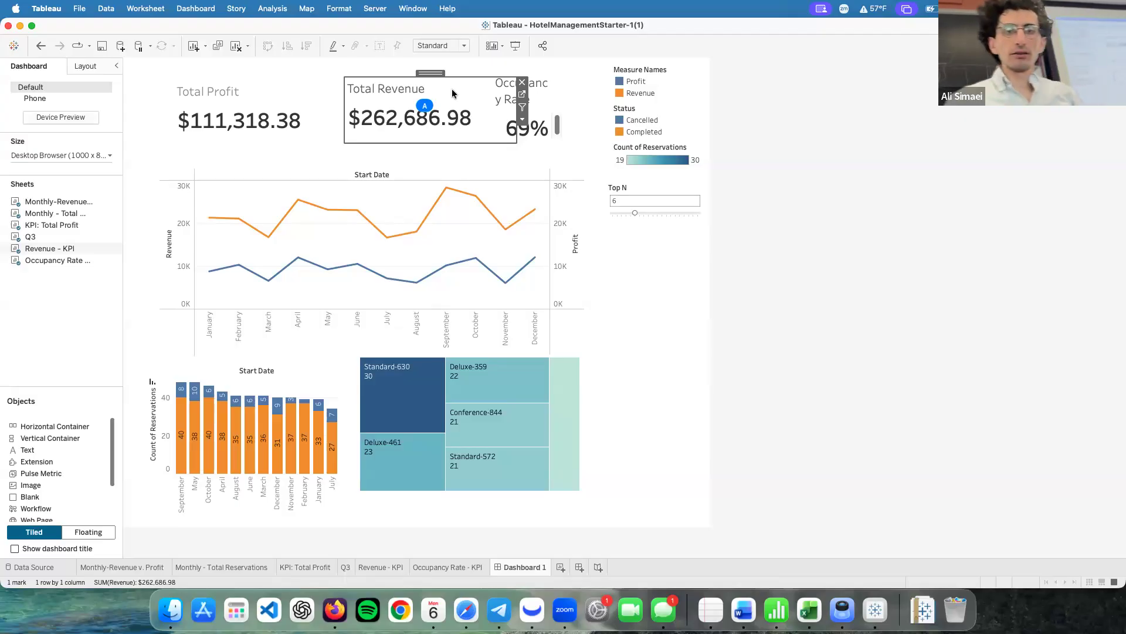
{"action": "left_click", "coordinate": [524, 121]}
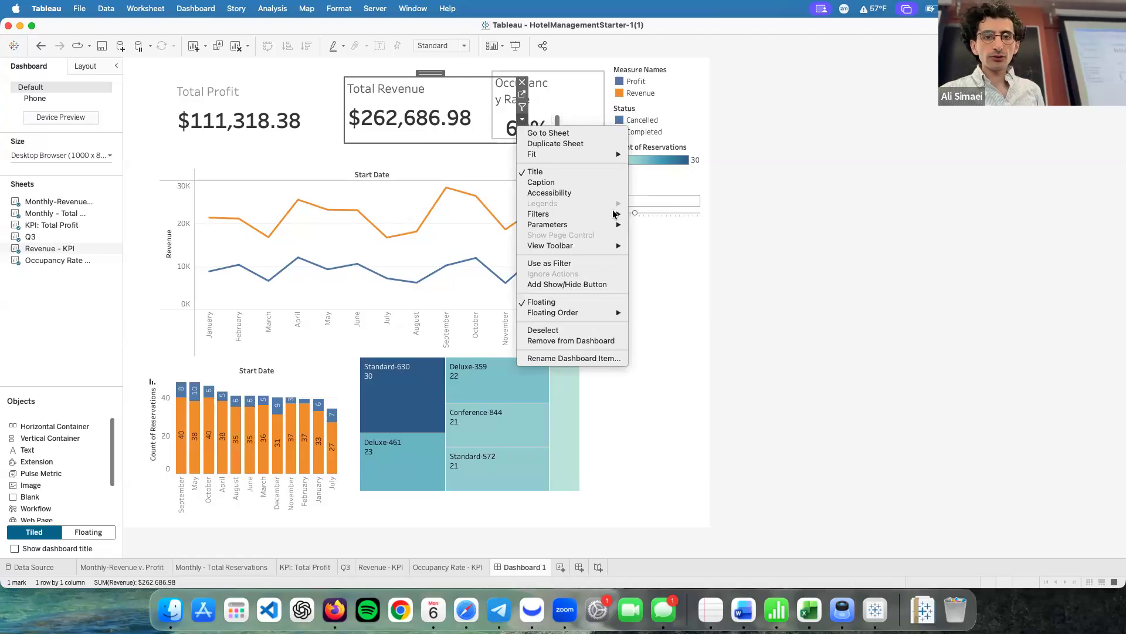
{"action": "mouse_move", "coordinate": [614, 214]}
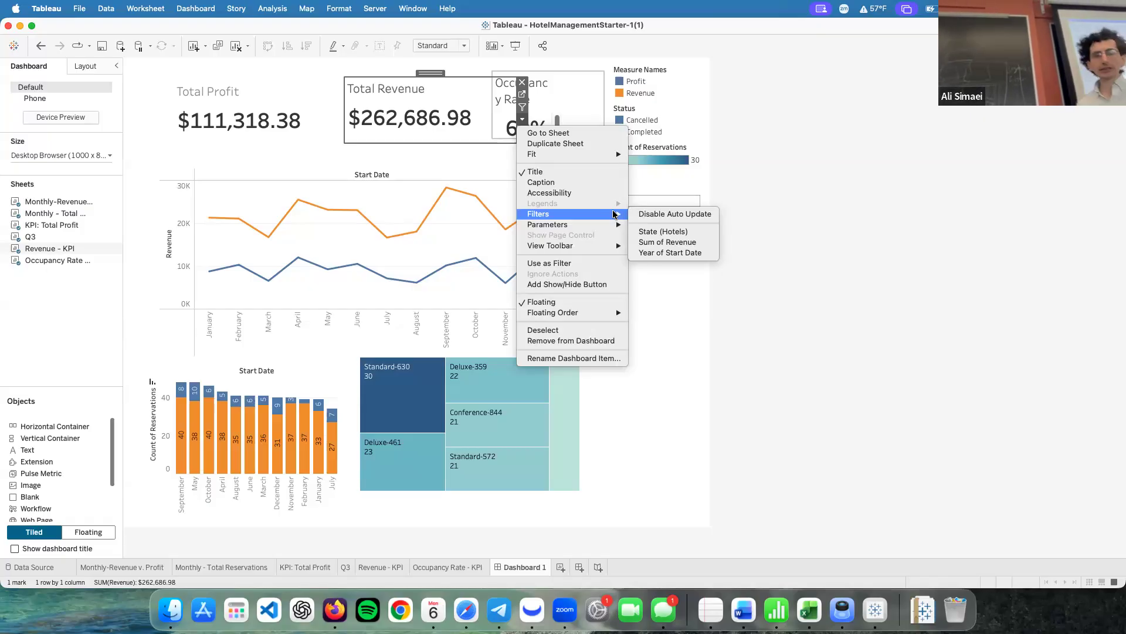
{"action": "left_click", "coordinate": [663, 232]}
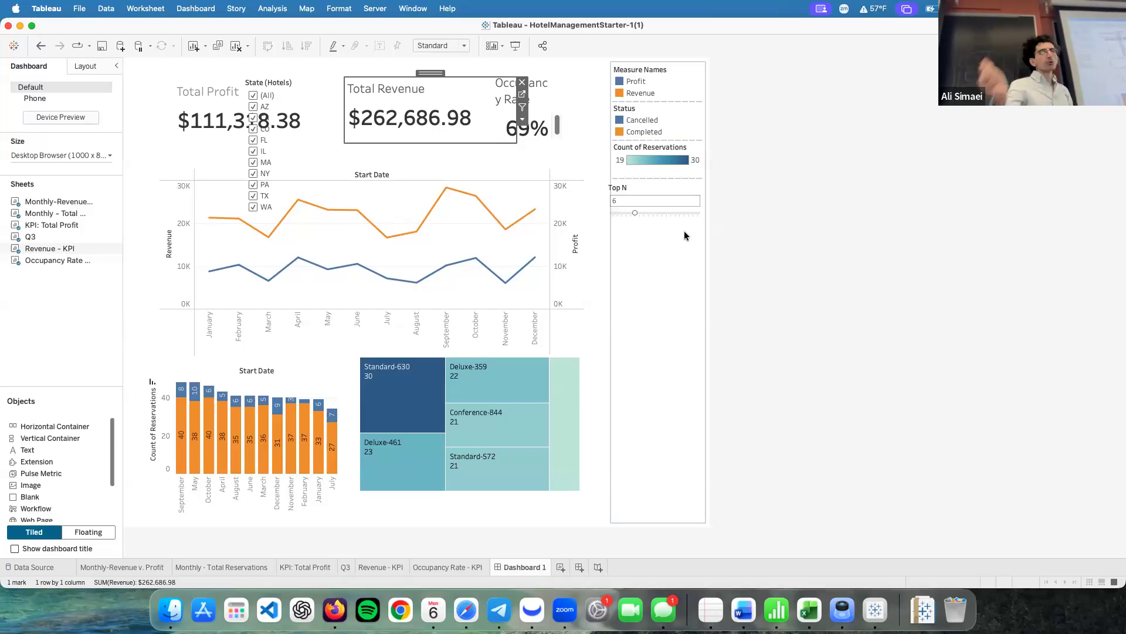
- Move the State (Hotels) filter into the empty area below the Top N control and shorten its box
{"action": "left_click", "coordinate": [283, 124]}
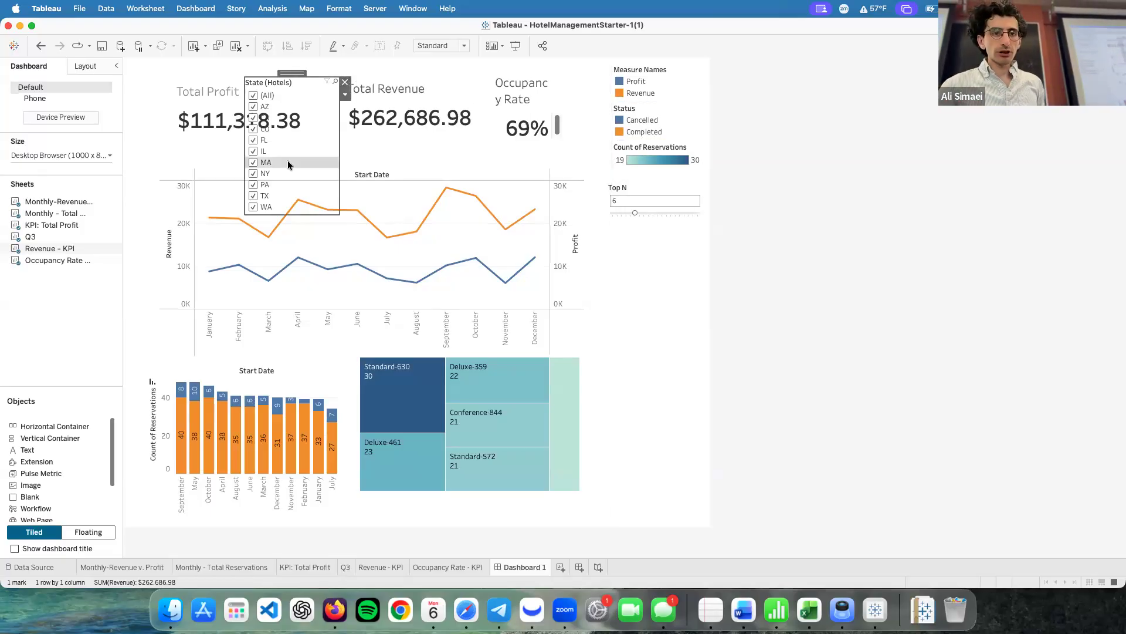
{"action": "left_click", "coordinate": [345, 96]}
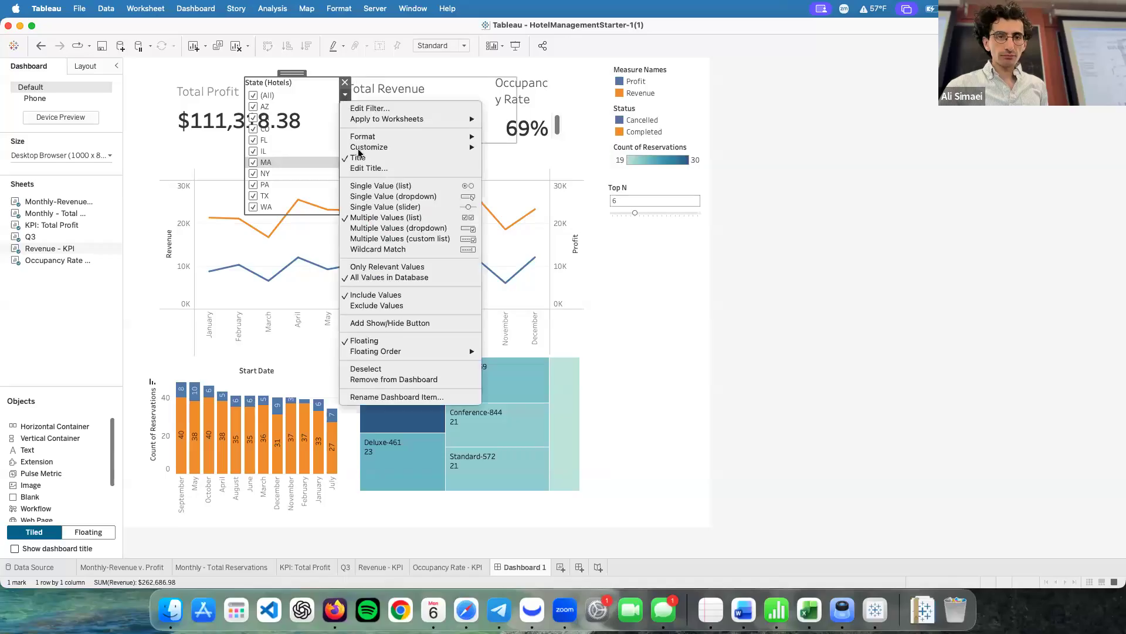
{"action": "left_click", "coordinate": [299, 71]}
{"action": "left_click_drag", "start_coordinate": [299, 71], "coordinate": [648, 223]}
{"action": "left_click_drag", "start_coordinate": [670, 365], "coordinate": [667, 278]}
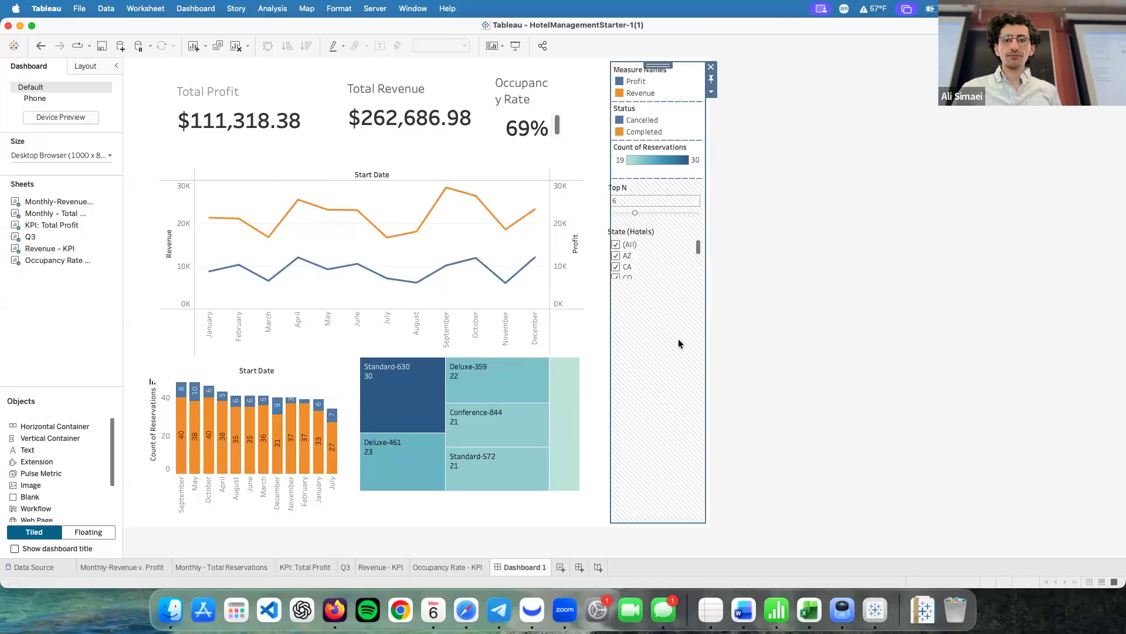
{"action": "left_click", "coordinate": [710, 339]}
{"action": "scroll", "coordinate": [665, 258], "scroll_direction": "down", "scroll_amount": 5}
{"action": "scroll", "coordinate": [665, 259], "scroll_direction": "up", "scroll_amount": 5}
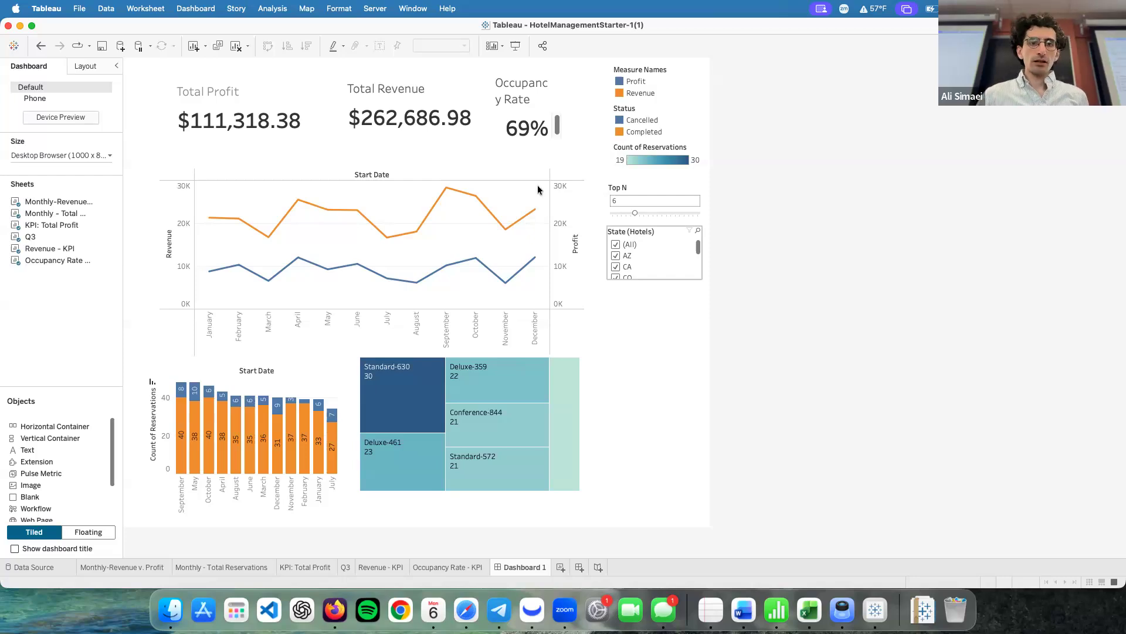
- Show the Year of Start Date filter of the Total Revenue KPI and place it below the State (Hotels) filter
{"action": "left_click", "coordinate": [435, 96]}
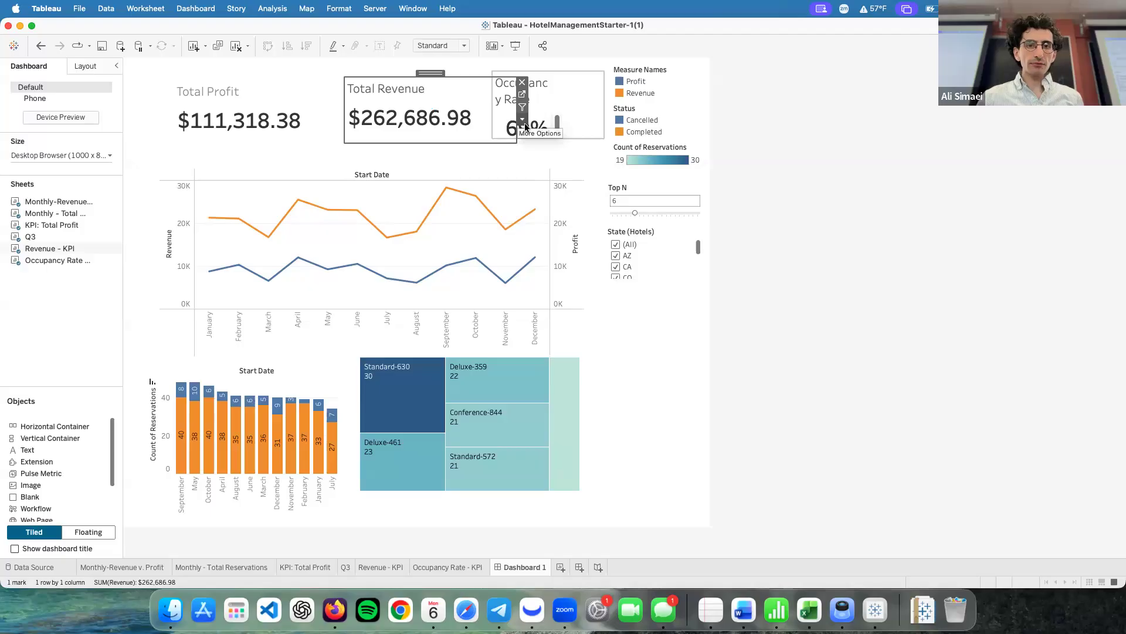
{"action": "left_click", "coordinate": [522, 120]}
{"action": "mouse_move", "coordinate": [607, 219]}
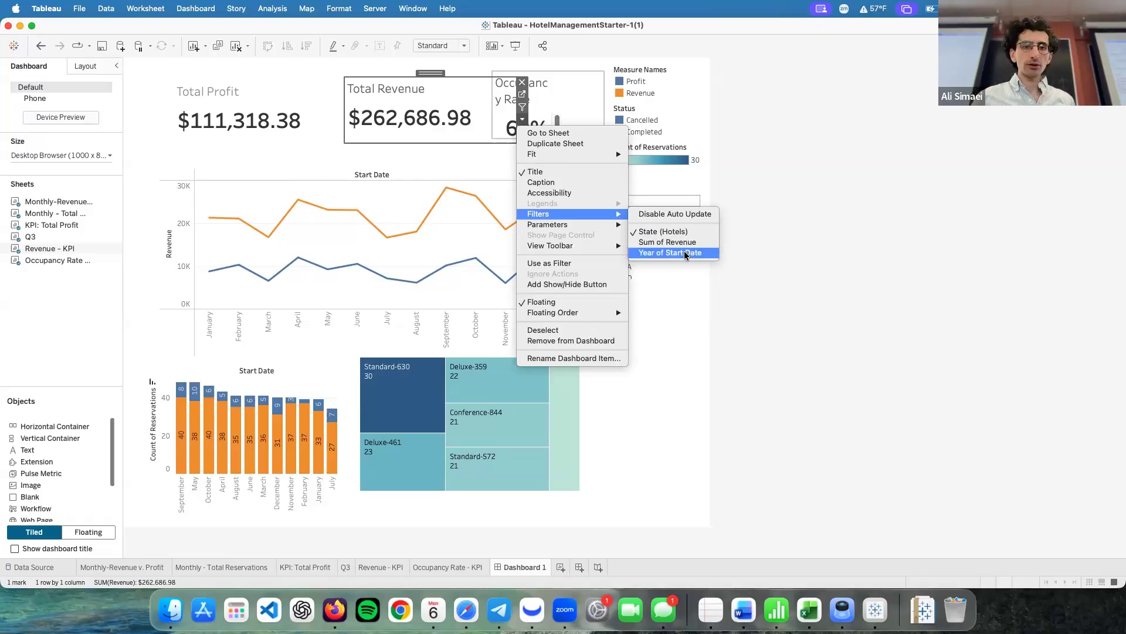
{"action": "left_click", "coordinate": [684, 253]}
{"action": "left_click_drag", "start_coordinate": [294, 71], "coordinate": [657, 290]}
{"action": "left_click", "coordinate": [672, 374]}
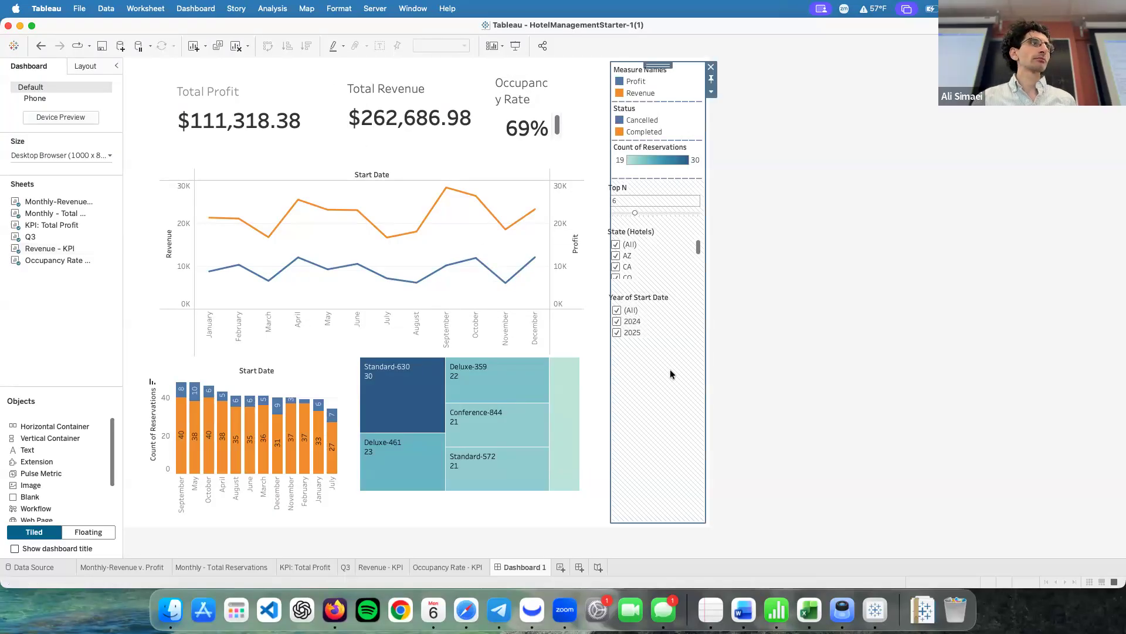
{"action": "left_click", "coordinate": [741, 354]}
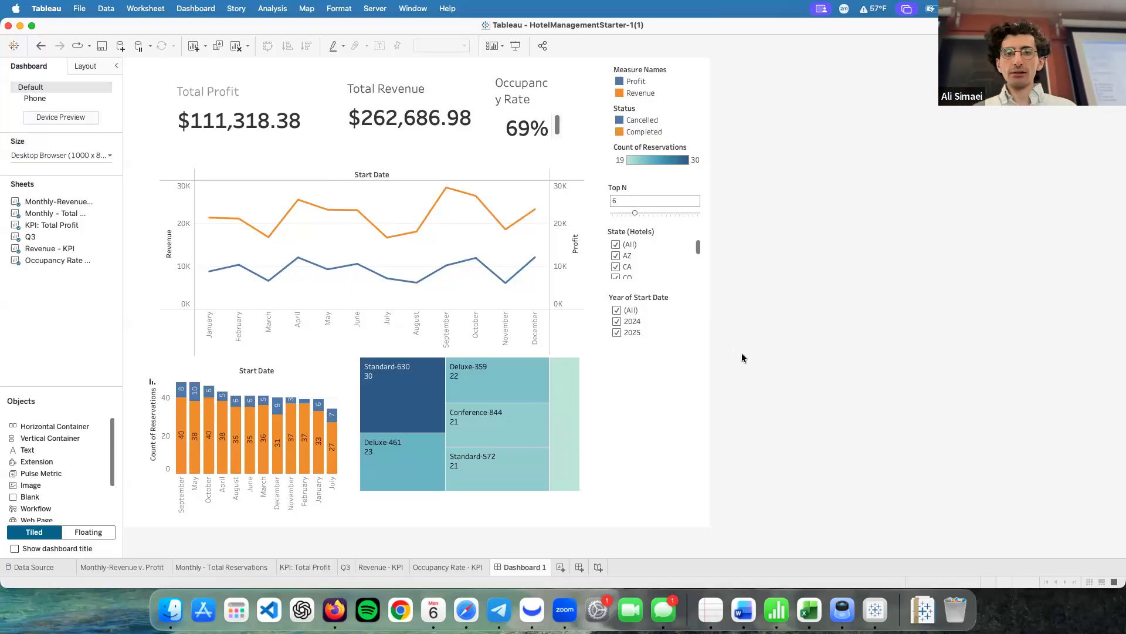
- Toggle all states off and on, and apply the State (Hotels) filter to all worksheets using this data source
{"action": "left_click", "coordinate": [616, 245]}
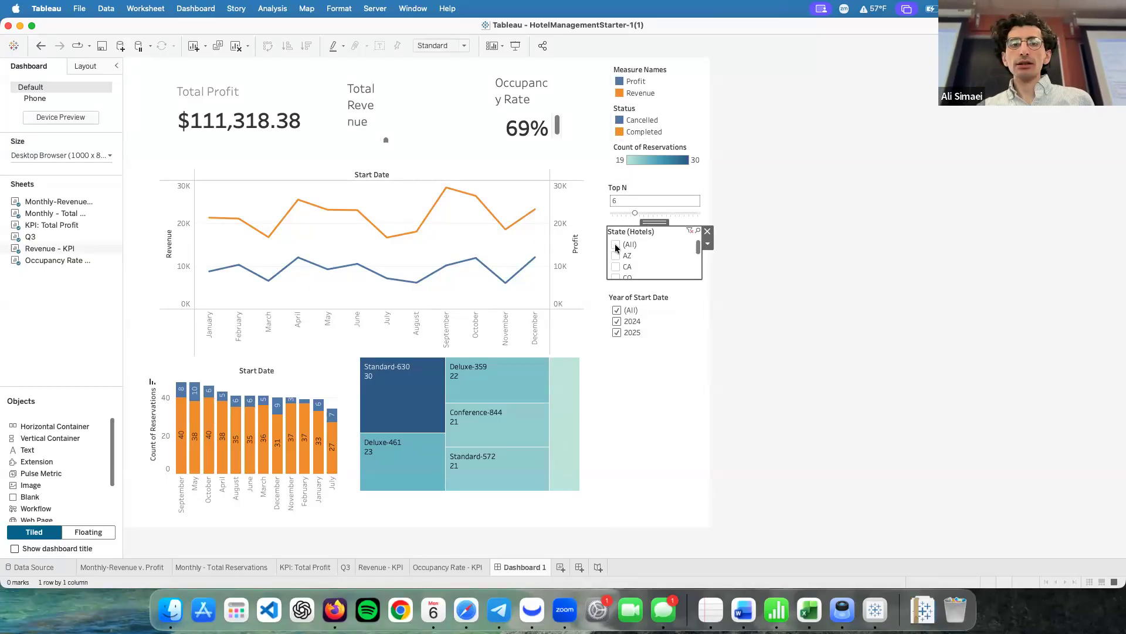
{"action": "left_click", "coordinate": [616, 244]}
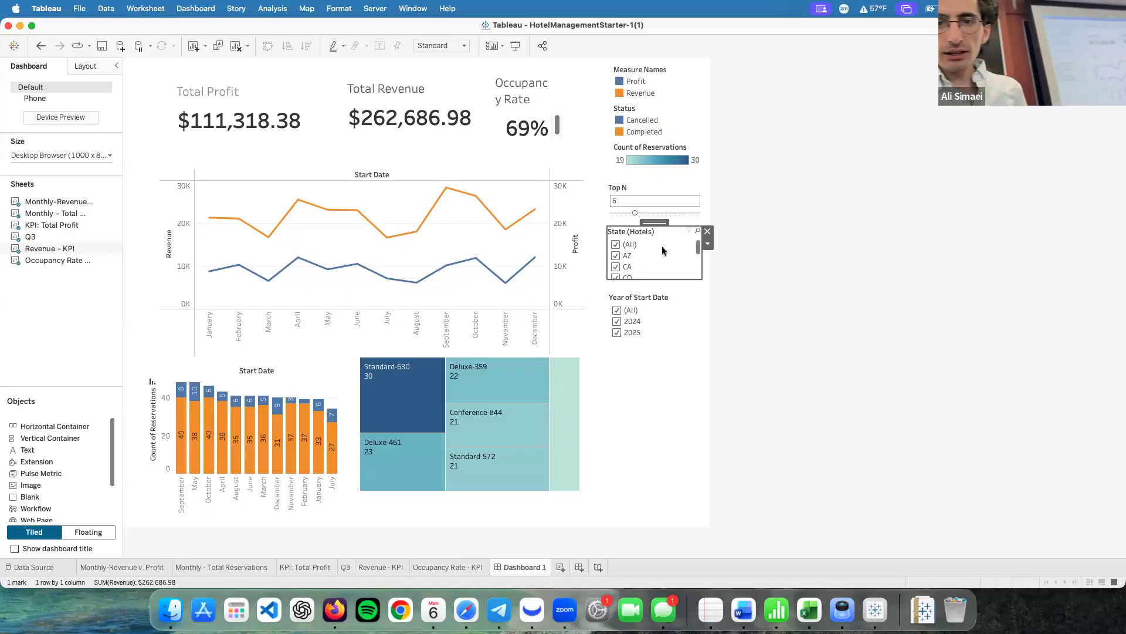
{"action": "left_click", "coordinate": [709, 247]}
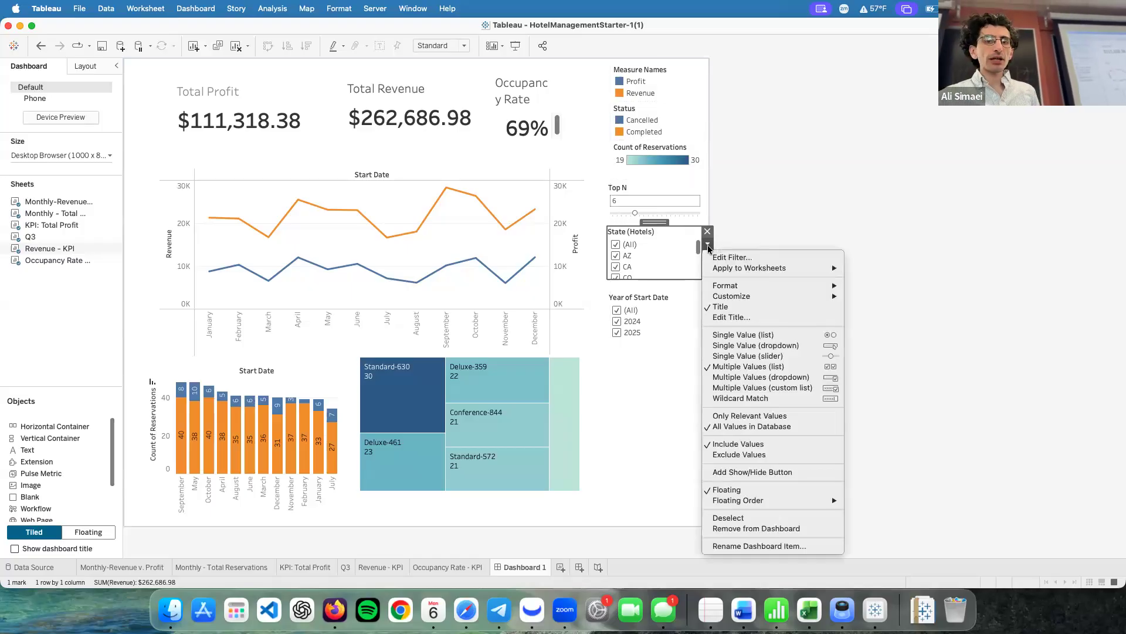
{"action": "mouse_move", "coordinate": [811, 267]}
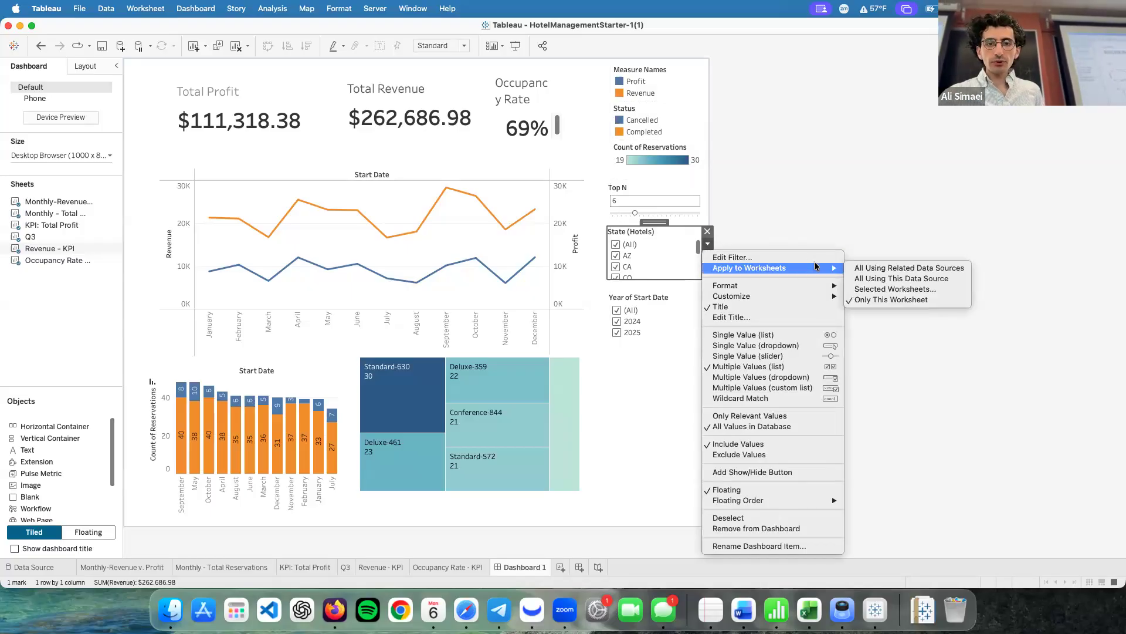
{"action": "left_click", "coordinate": [902, 279]}
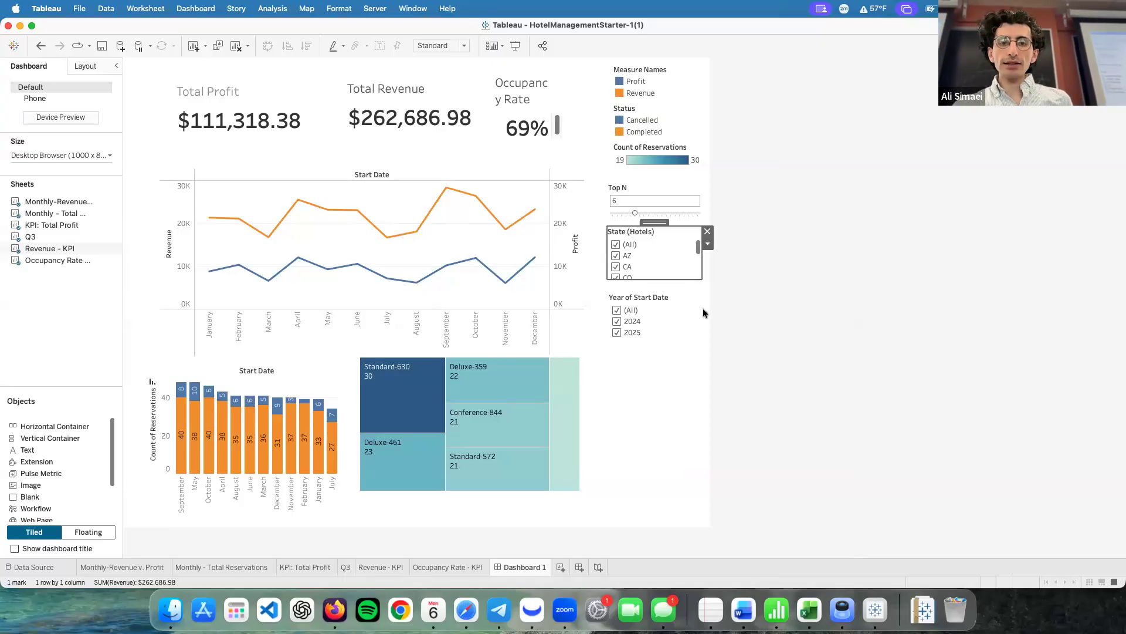
- Apply the Year of Start Date filter to all worksheets using this data source
{"action": "left_click", "coordinate": [687, 308]}
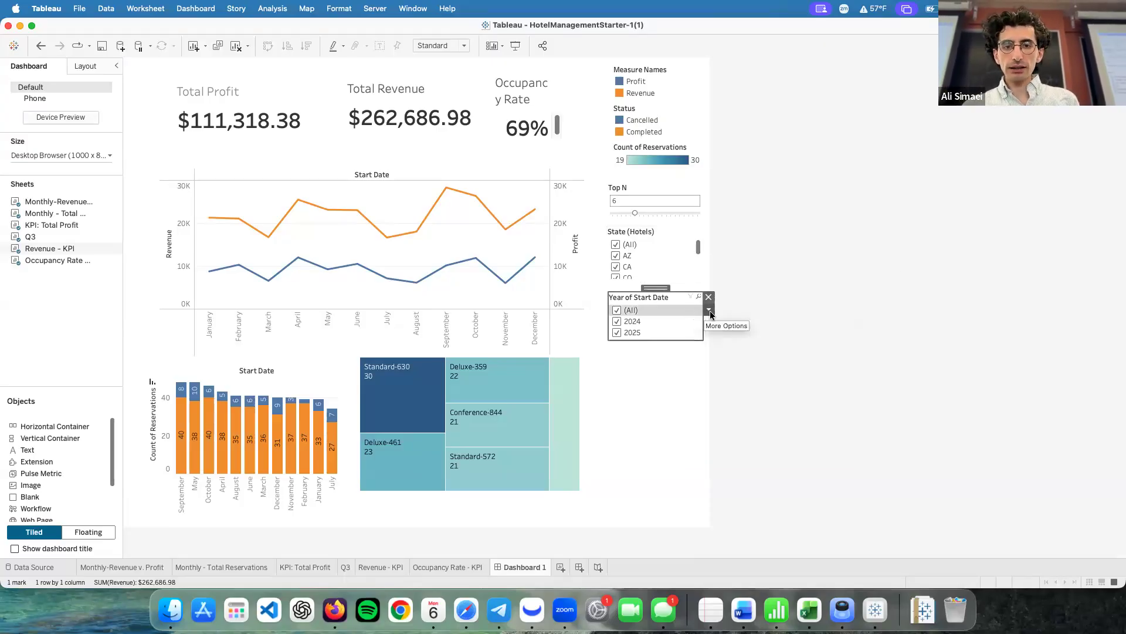
{"action": "left_click", "coordinate": [710, 311]}
{"action": "mouse_move", "coordinate": [757, 311]}
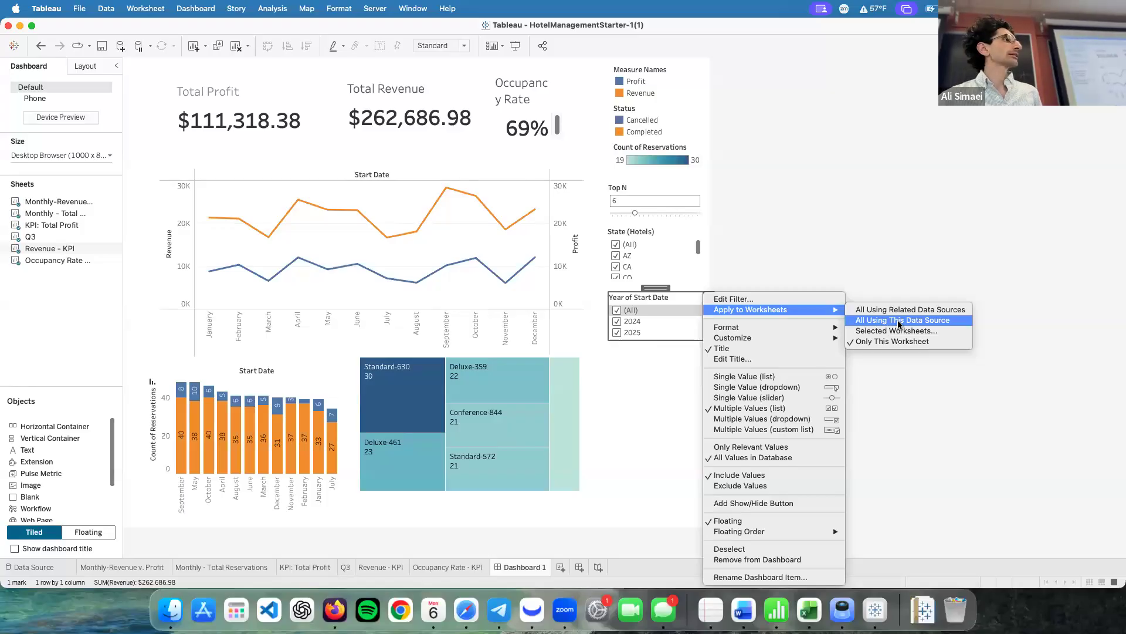
{"action": "left_click", "coordinate": [900, 323]}
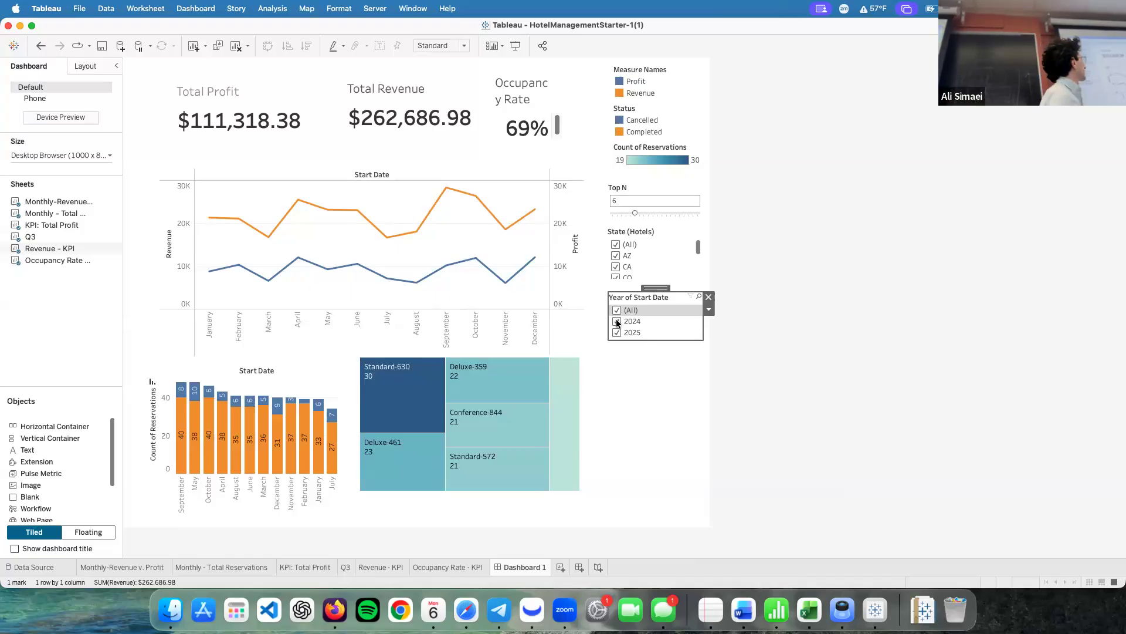
- Filter the dashboard to the year 2025 and the state AZ only
{"action": "left_click", "coordinate": [616, 321]}
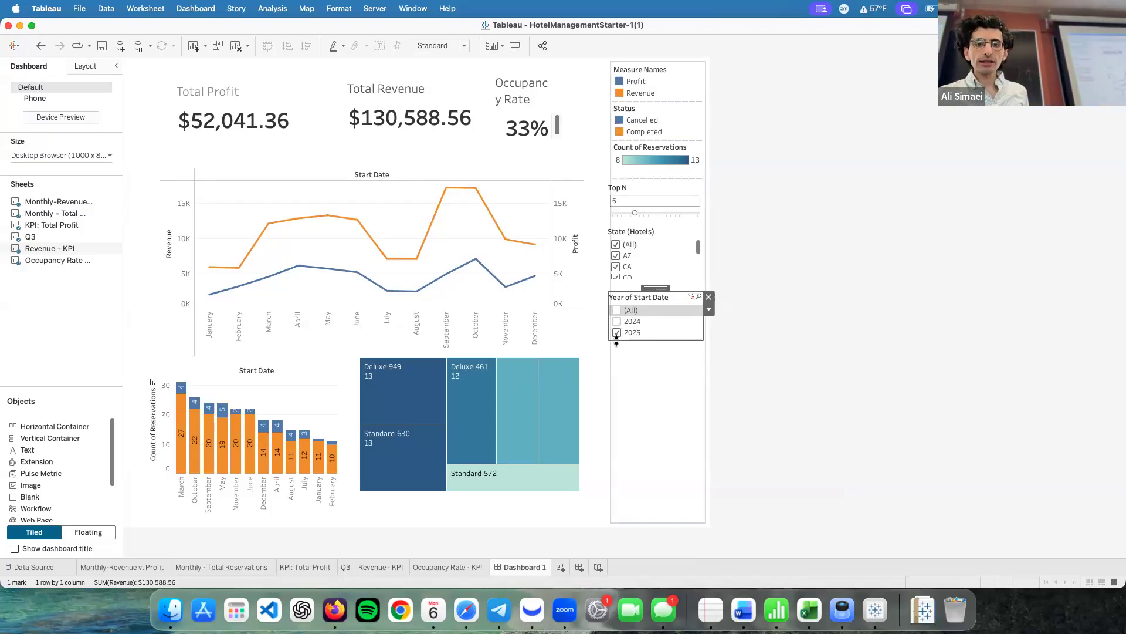
{"action": "scroll", "coordinate": [618, 262], "scroll_direction": "down", "scroll_amount": 5}
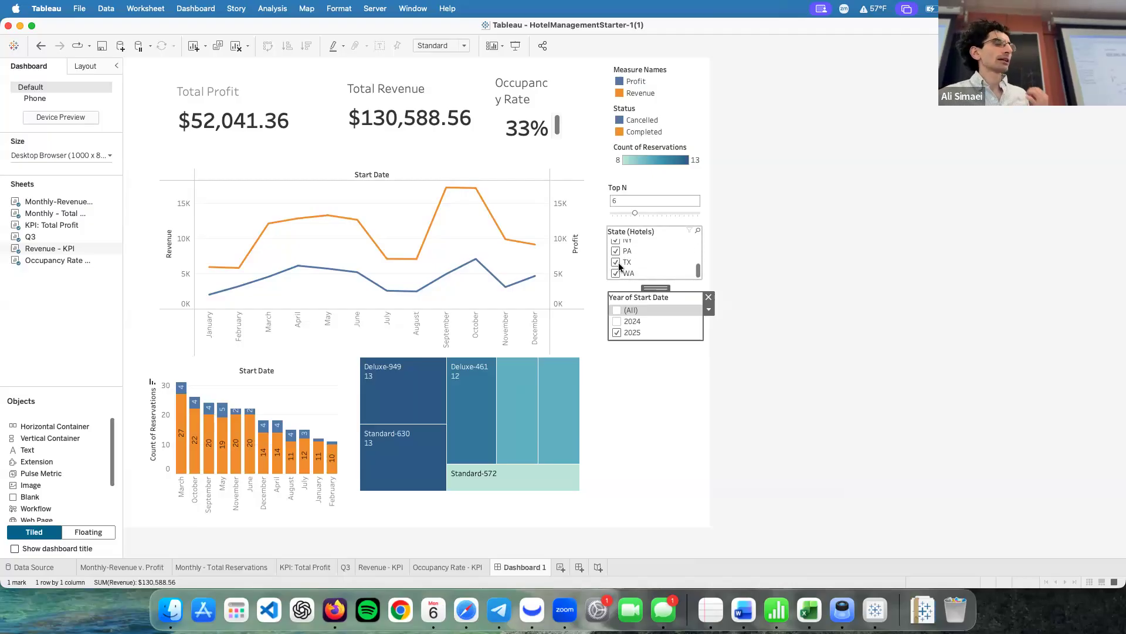
{"action": "scroll", "coordinate": [622, 258], "scroll_direction": "up", "scroll_amount": 5}
{"action": "left_click", "coordinate": [616, 244]}
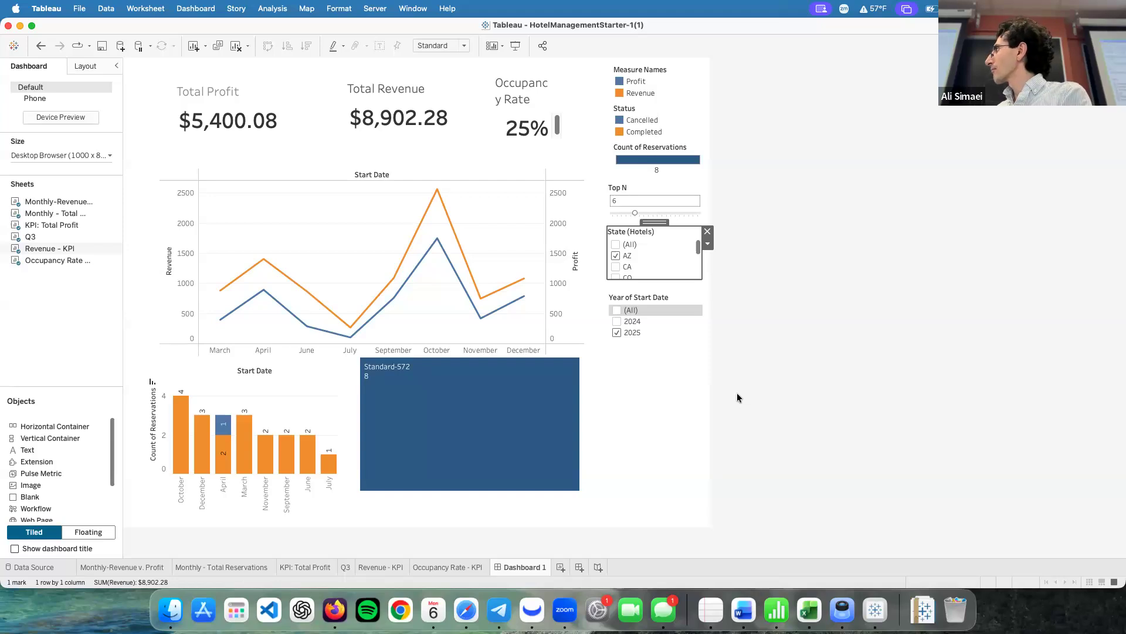
- Review the State (Hotels) filter's options and the filters available for the Total Revenue KPI
{"action": "left_click", "coordinate": [709, 243]}
{"action": "mouse_move", "coordinate": [775, 269]}
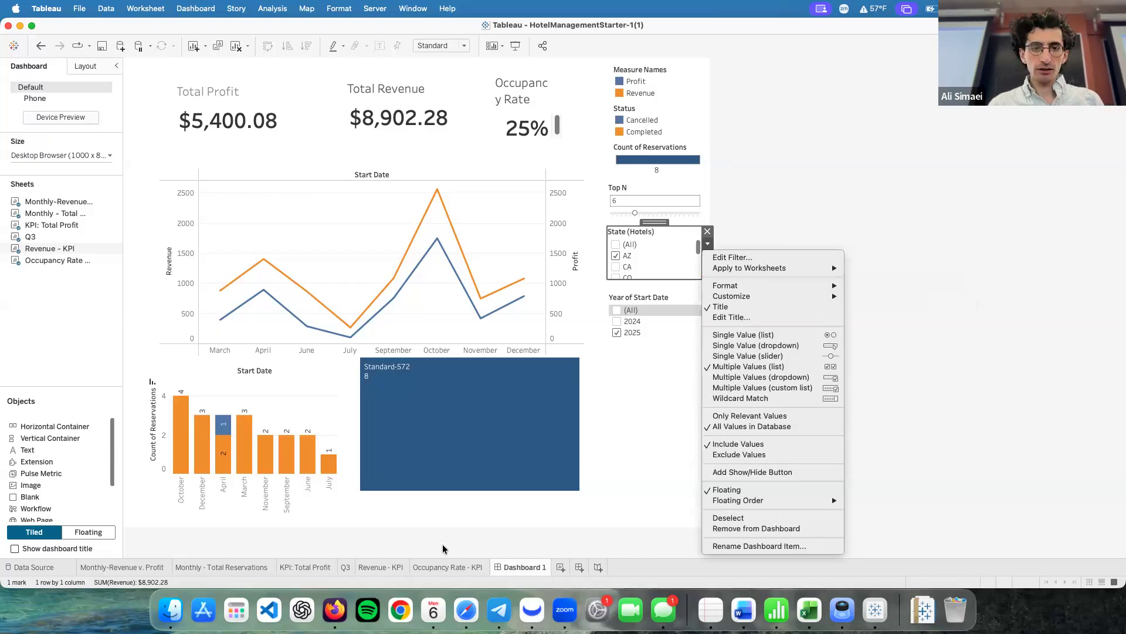
{"action": "left_click", "coordinate": [624, 431]}
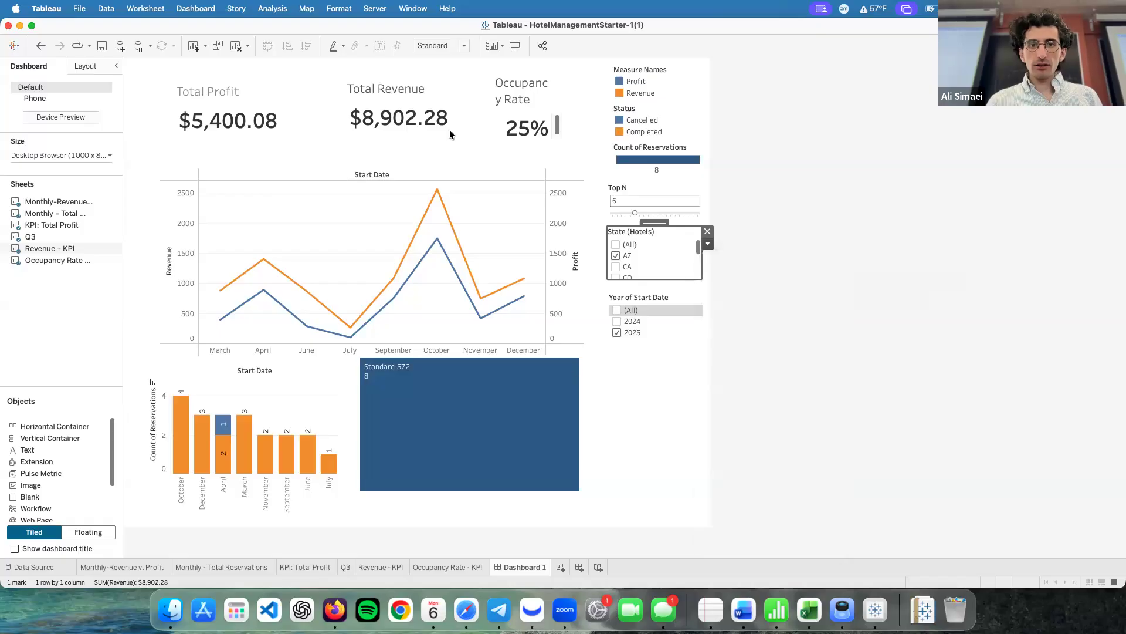
{"action": "left_click", "coordinate": [429, 86]}
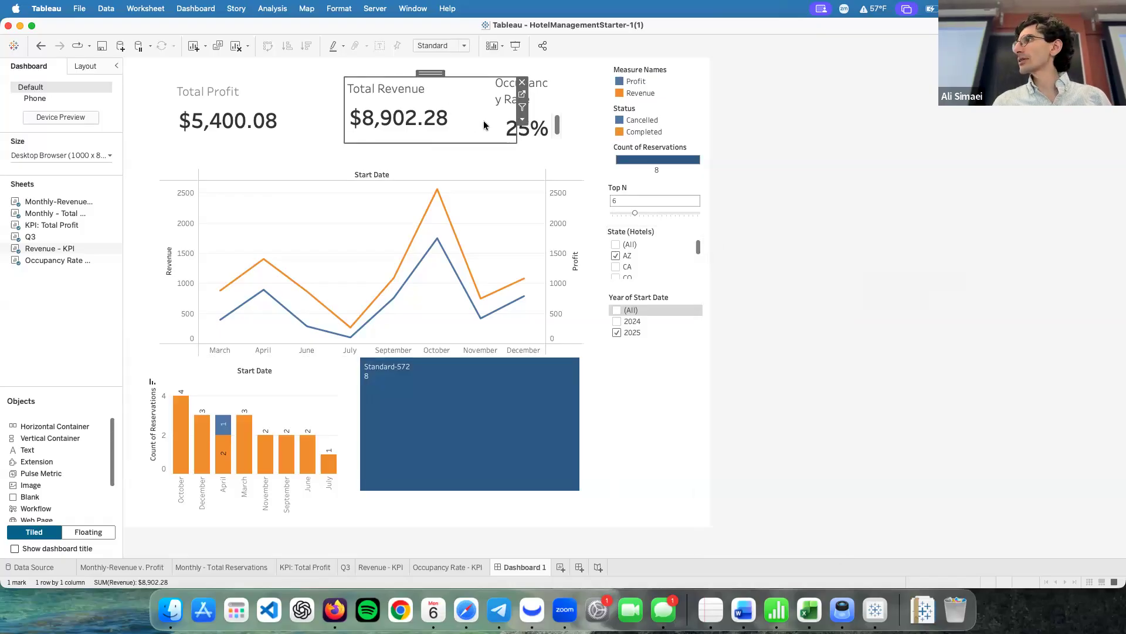
{"action": "left_click", "coordinate": [522, 120]}
{"action": "mouse_move", "coordinate": [595, 155]}
{"action": "mouse_move", "coordinate": [587, 214]}
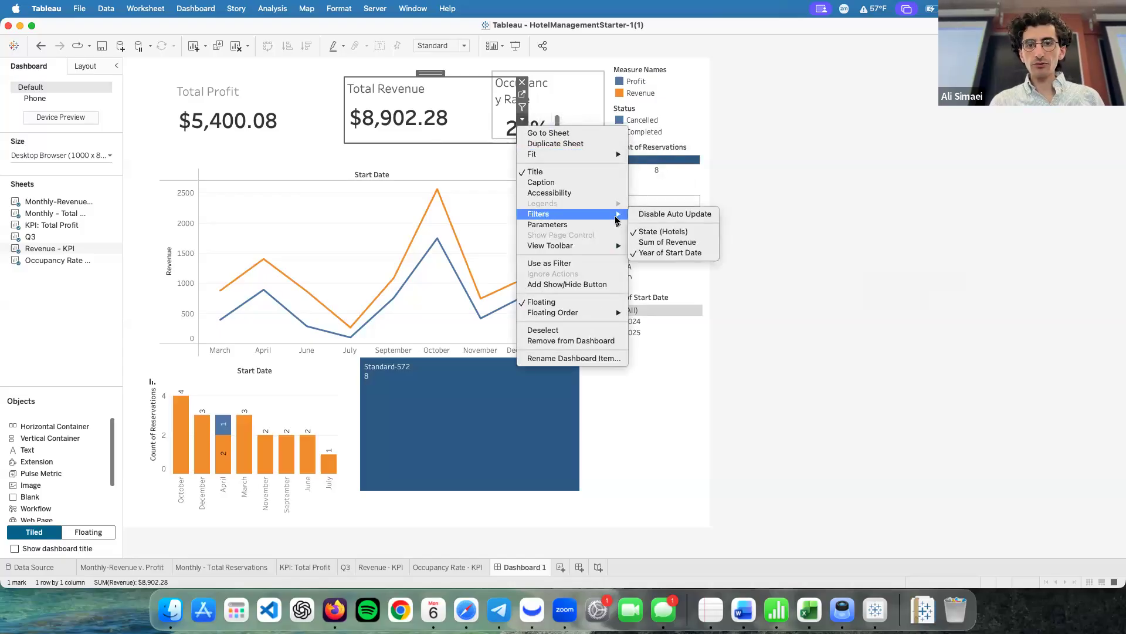
{"action": "left_click", "coordinate": [665, 241]}
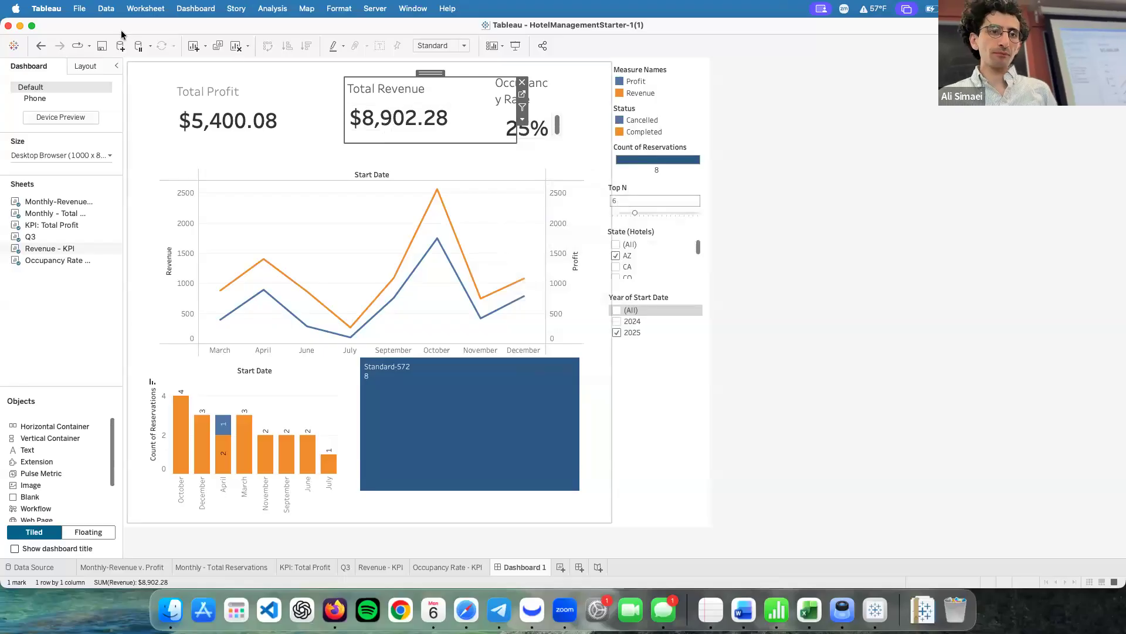
- Extract the Customers+ data source, keeping the default extract settings with logical tables, the applied filters and all rows
{"action": "left_click", "coordinate": [107, 9]}
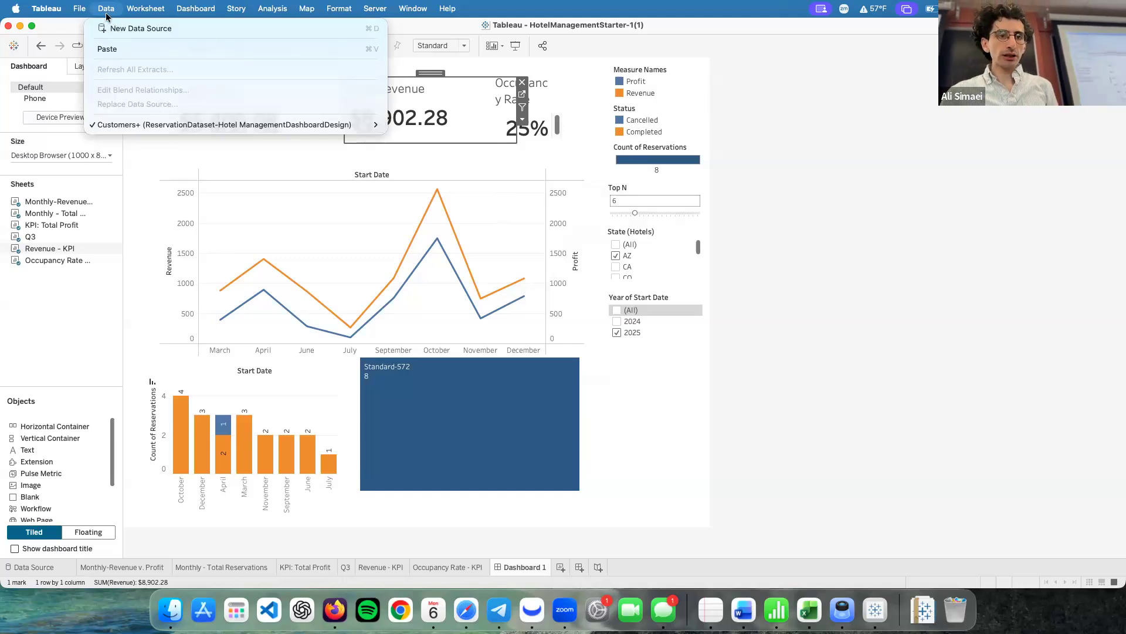
{"action": "mouse_move", "coordinate": [224, 126]}
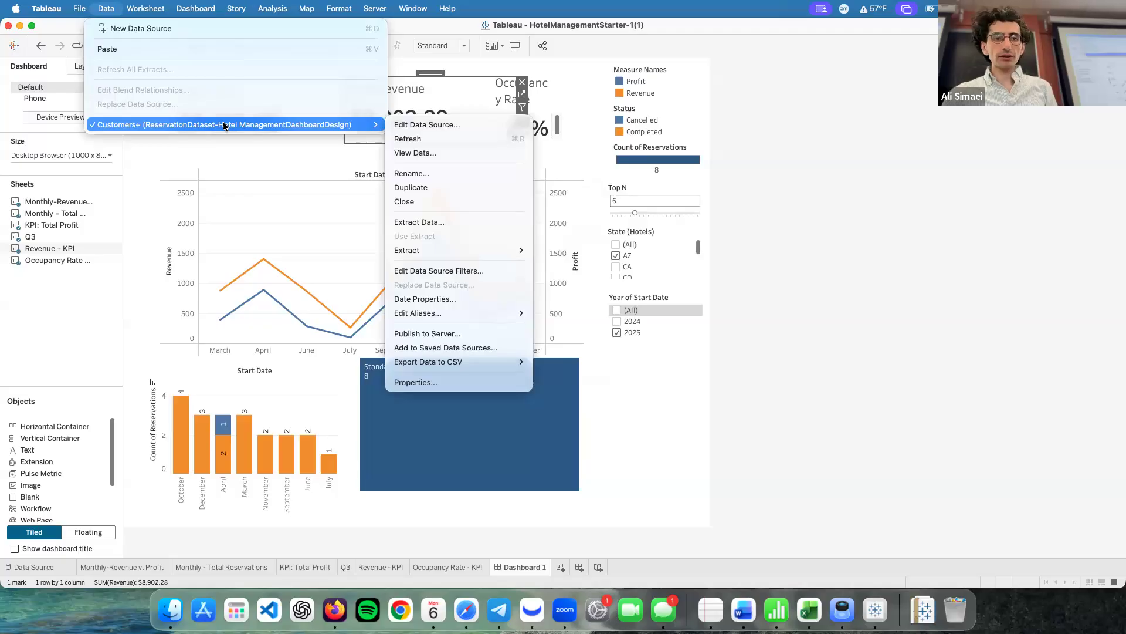
{"action": "left_click", "coordinate": [466, 220]}
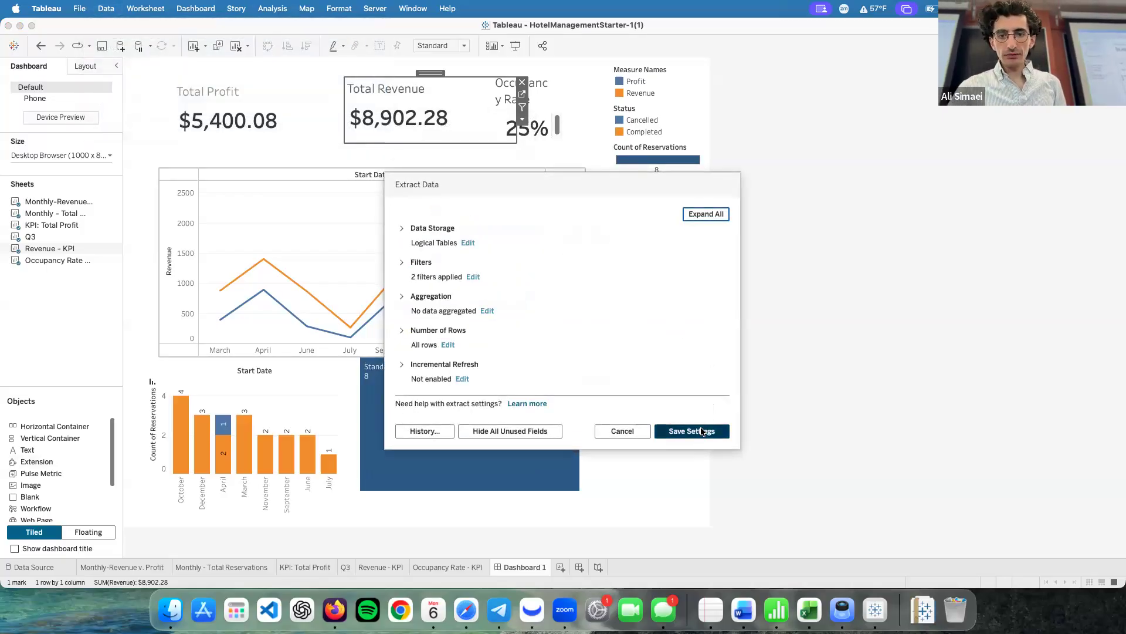
{"action": "left_click", "coordinate": [702, 435]}
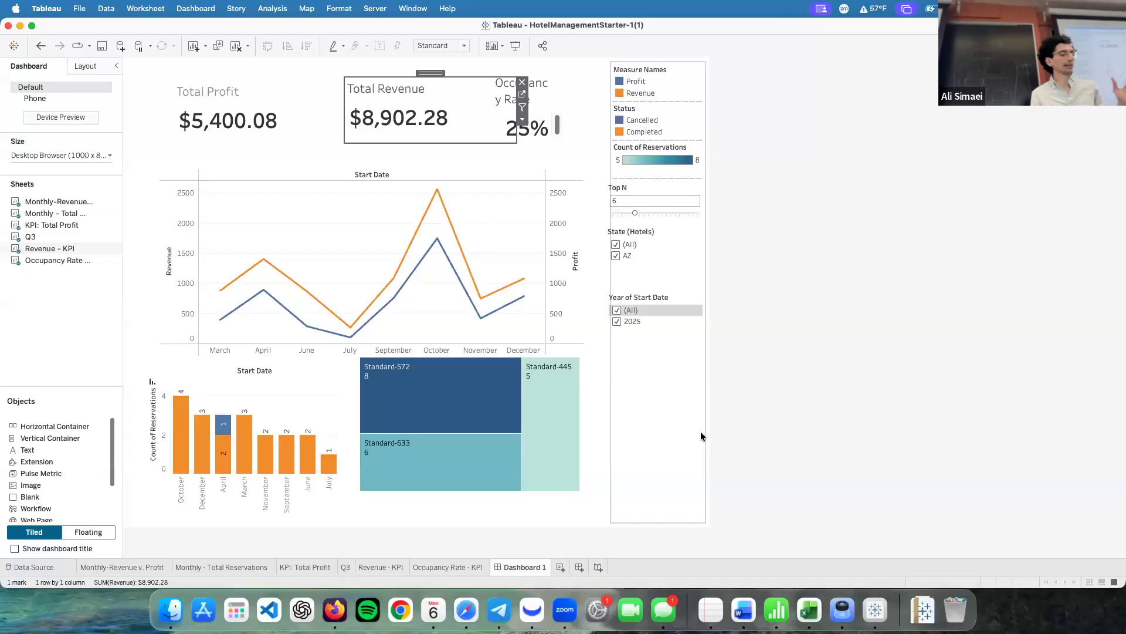
- Start saving the workbook to Tableau Public so that the sign-in form opens
{"action": "left_click", "coordinate": [374, 9]}
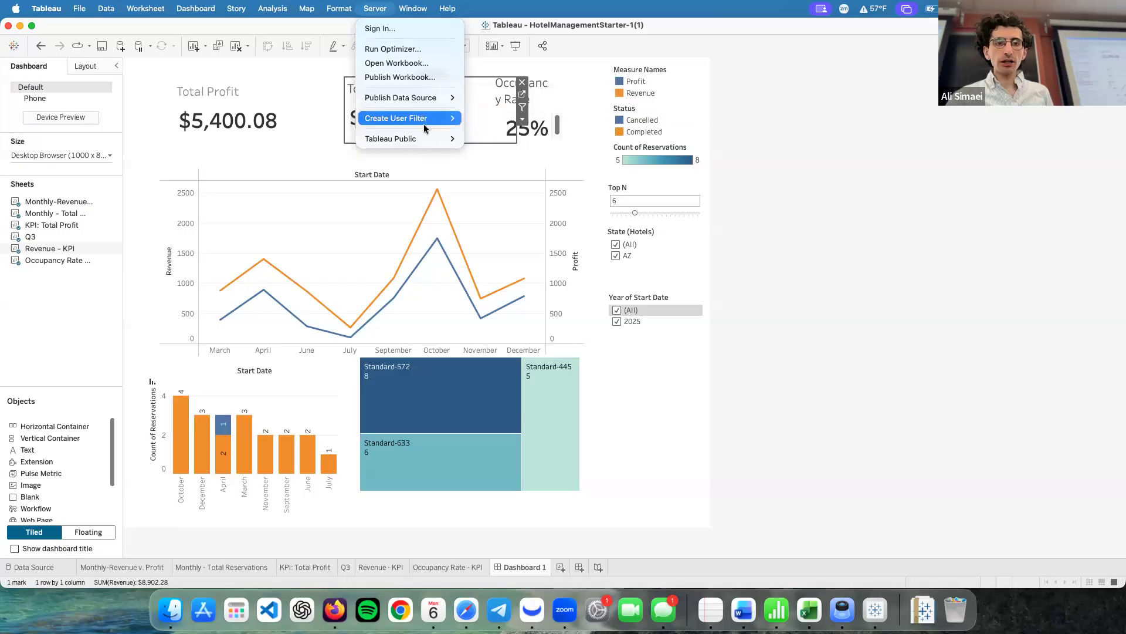
{"action": "mouse_move", "coordinate": [430, 138]}
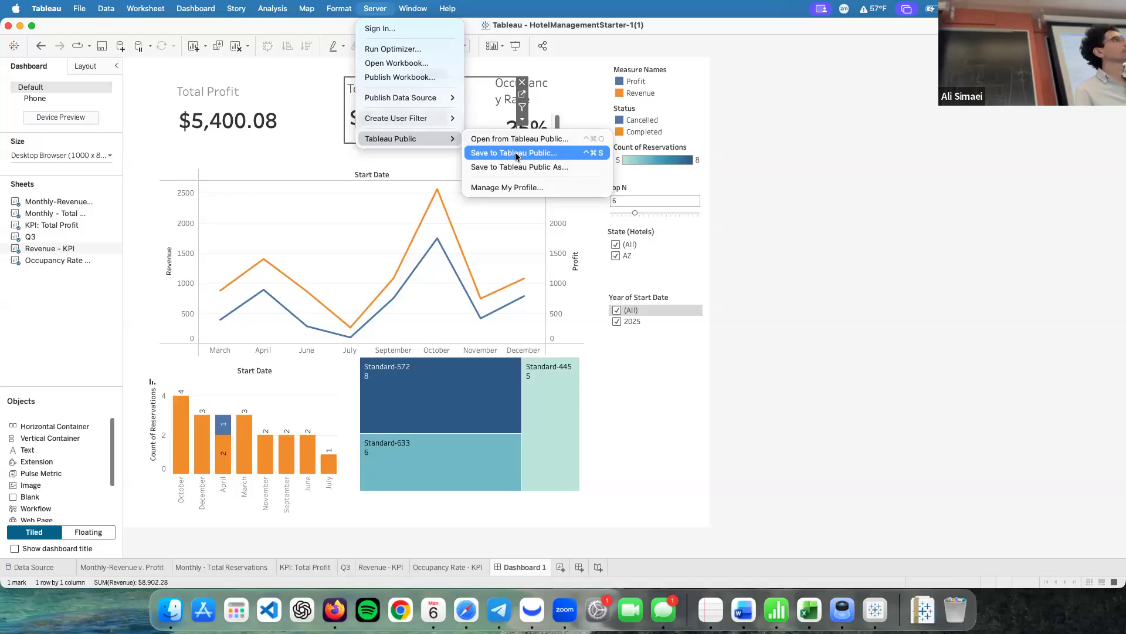
{"action": "left_click", "coordinate": [104, 12]}
{"action": "left_click", "coordinate": [104, 12]}
{"action": "mouse_move", "coordinate": [162, 127]}
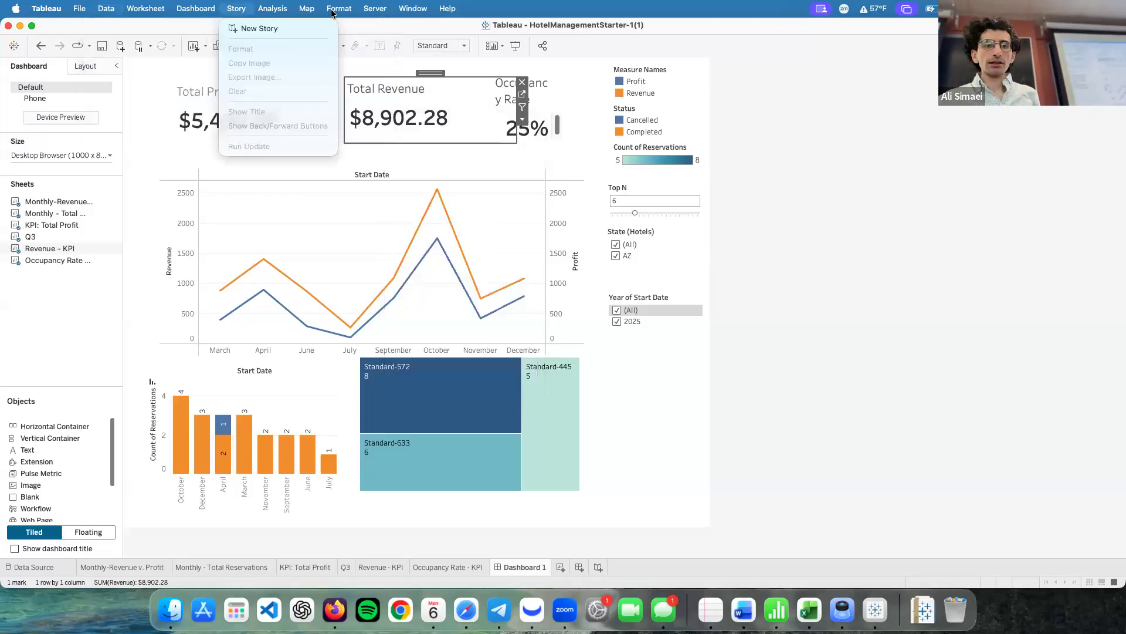
{"action": "mouse_move", "coordinate": [374, 8]}
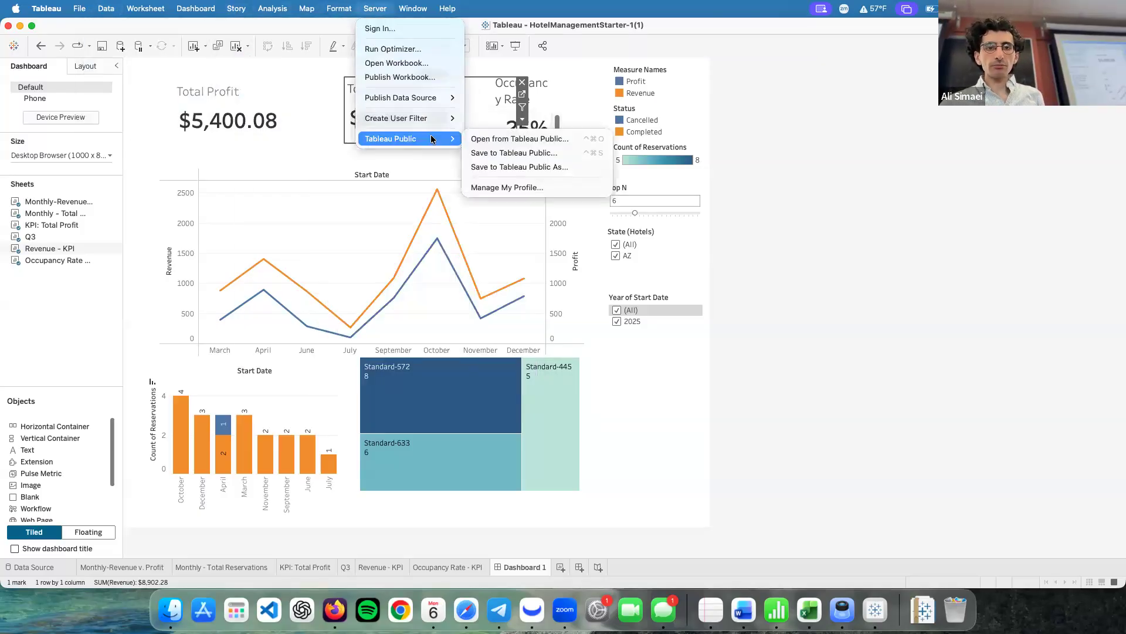
{"action": "left_click", "coordinate": [504, 153]}
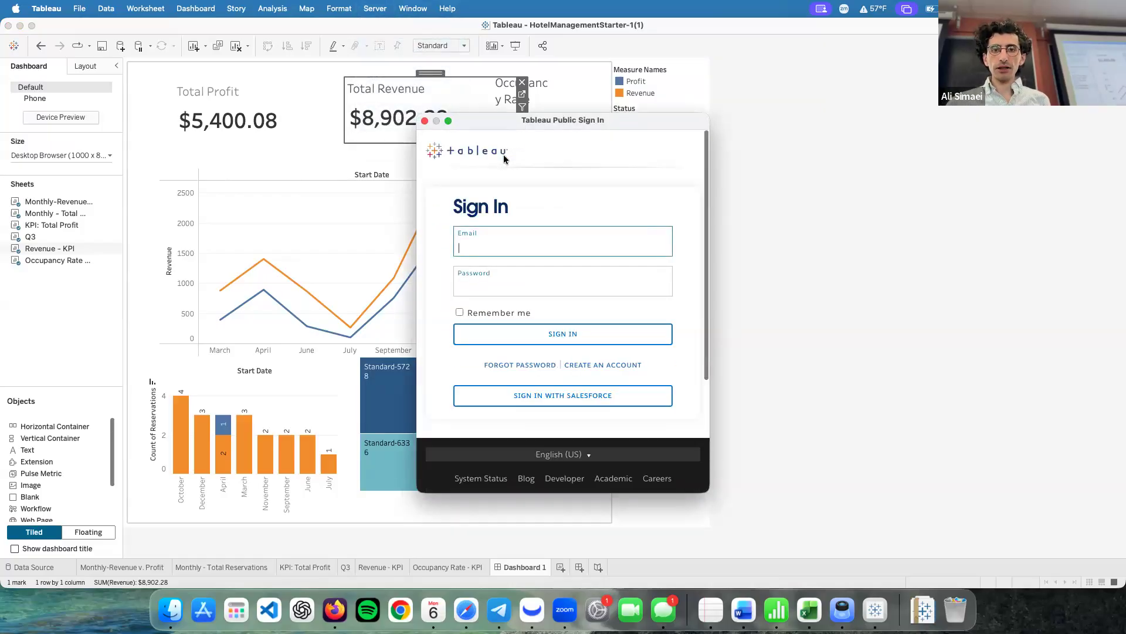
- Switch to Firefox and look through the open HotelManagementStarter-1 and Tetta AI My Courses pages
{"action": "key", "text": "ctrl+Left"}
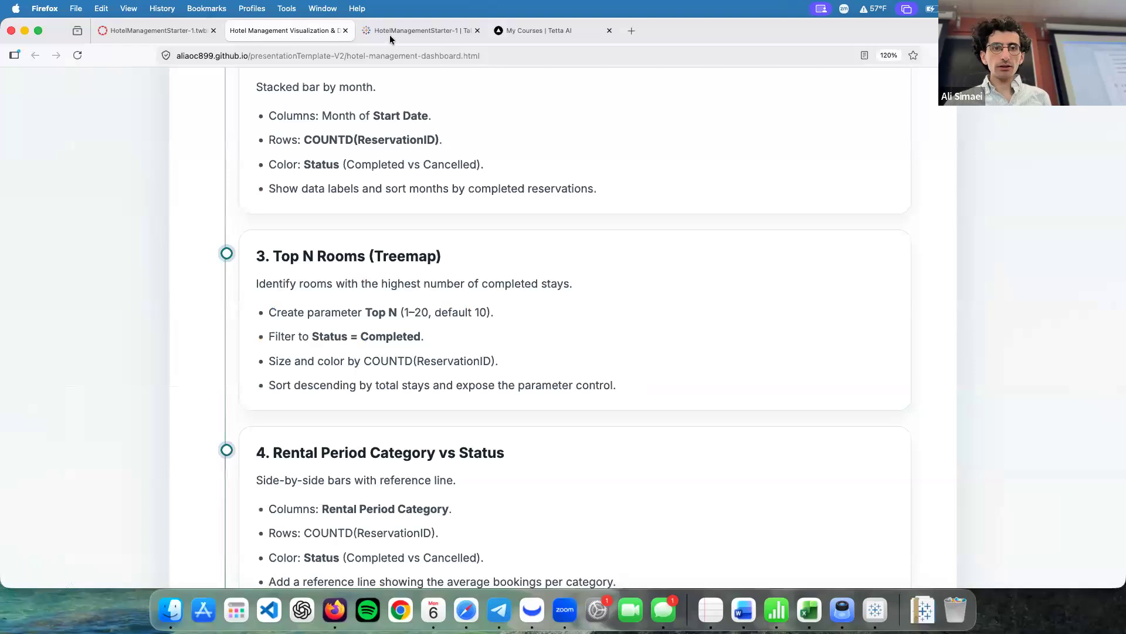
{"action": "left_click", "coordinate": [389, 30]}
{"action": "left_click", "coordinate": [531, 30]}
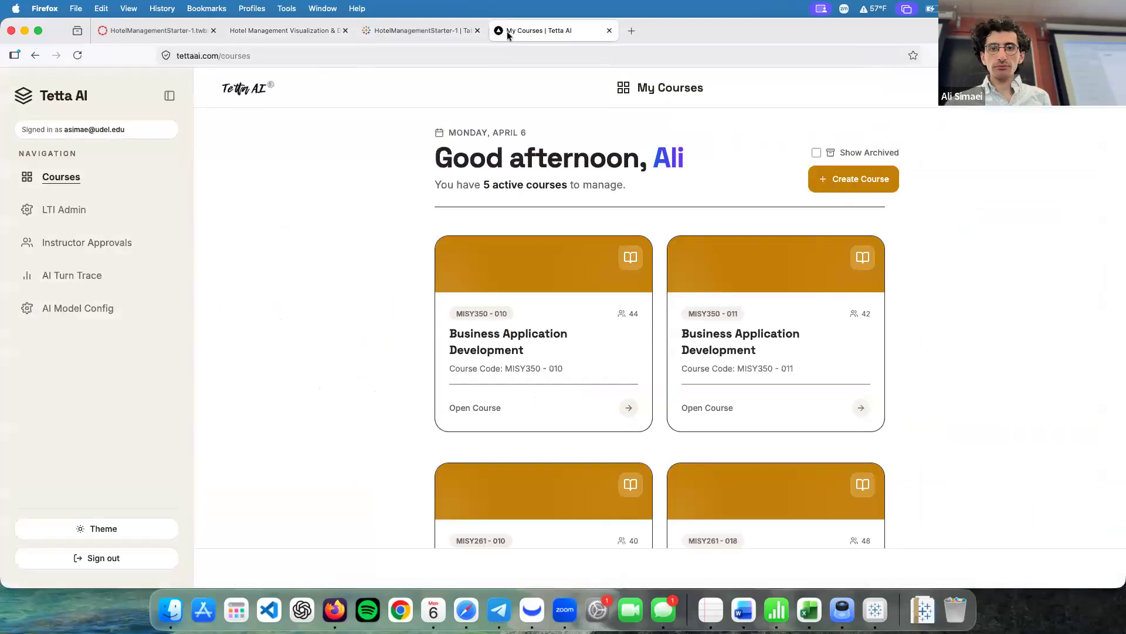
- On the published HotelManagementStarter-1 Tableau Public page, close the Explore Vizzes suggestions, open the sharing options and select the dashboard's link
{"action": "left_click", "coordinate": [296, 27]}
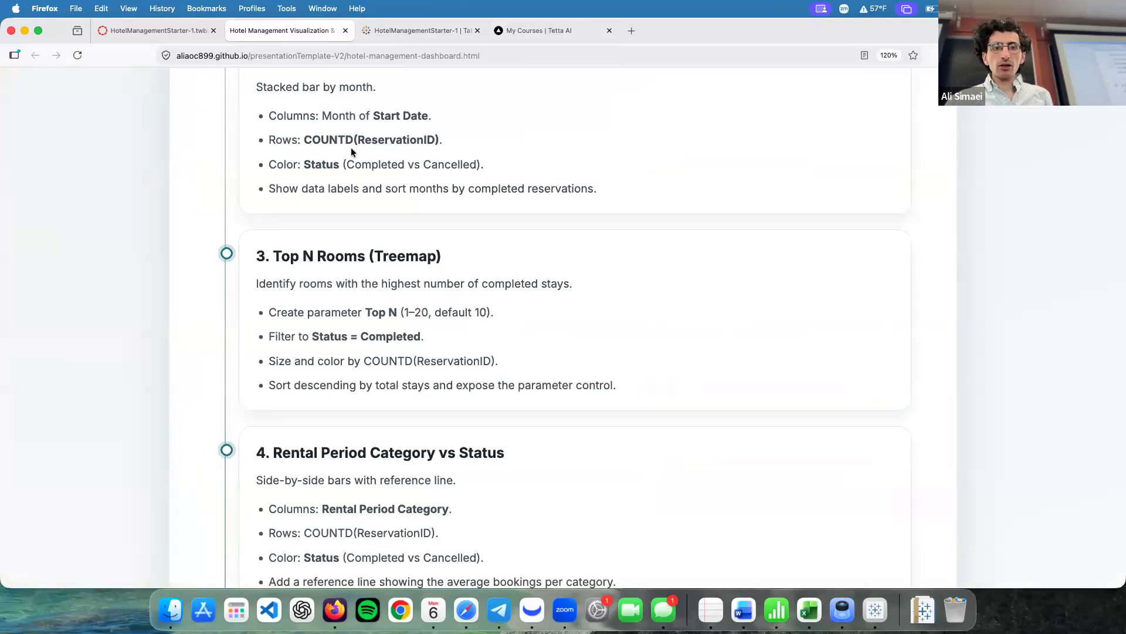
{"action": "left_click", "coordinate": [400, 33]}
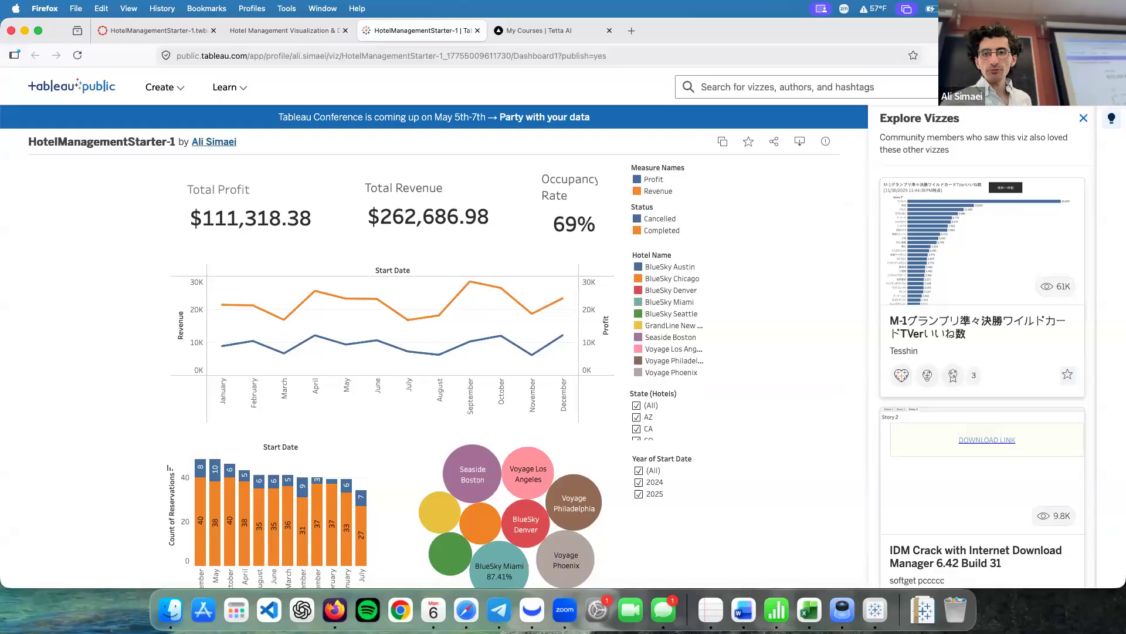
{"action": "left_click", "coordinate": [1084, 117]}
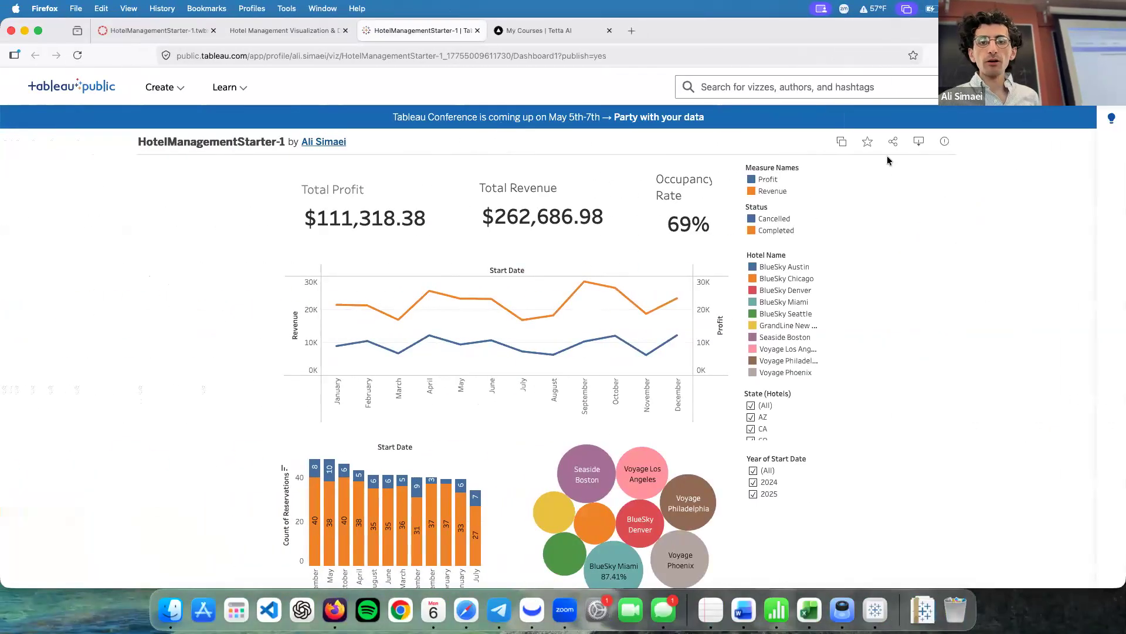
{"action": "left_click", "coordinate": [893, 143]}
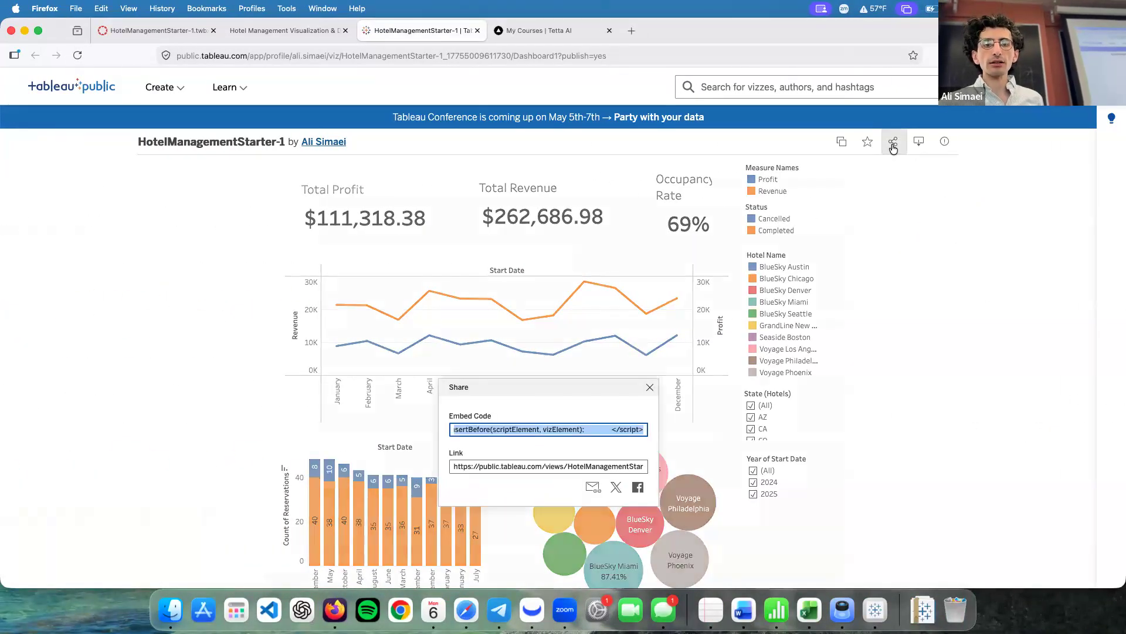
{"action": "left_click", "coordinate": [596, 465]}
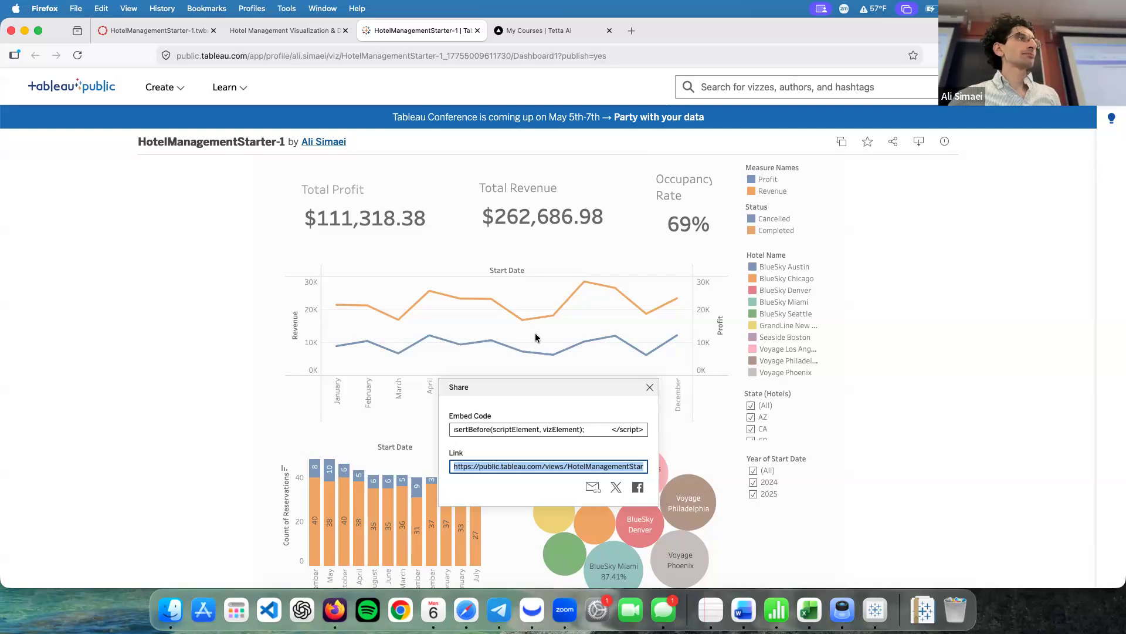
{"action": "left_click", "coordinate": [894, 142]}
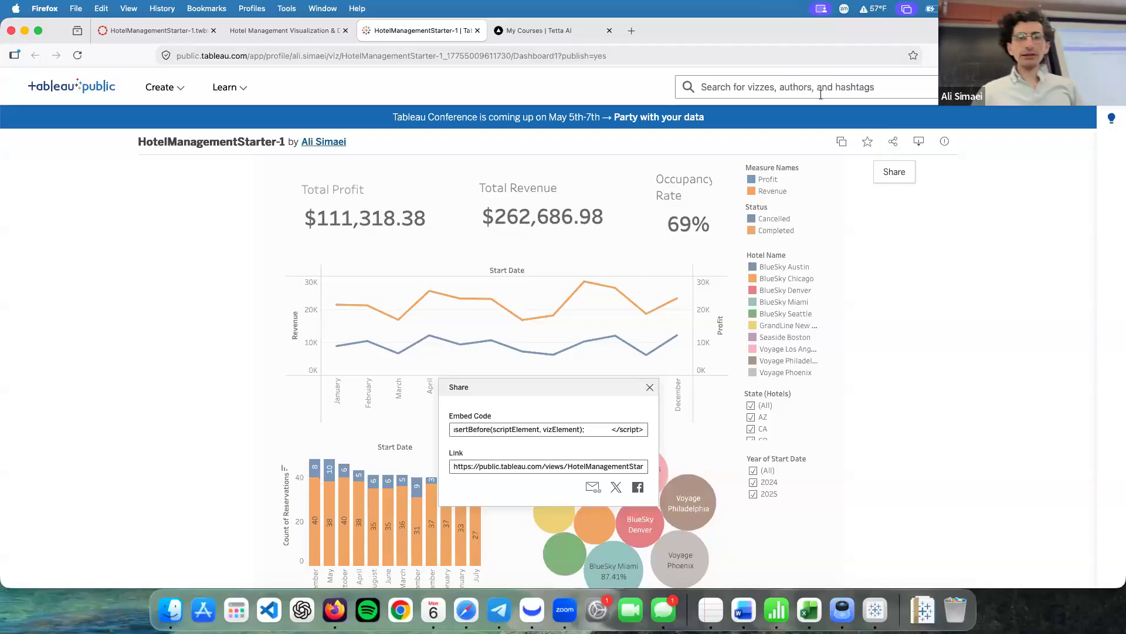
- Switch to the Tetta AI site and sign in again with the instructor's saved account email and password
{"action": "left_click", "coordinate": [577, 29]}
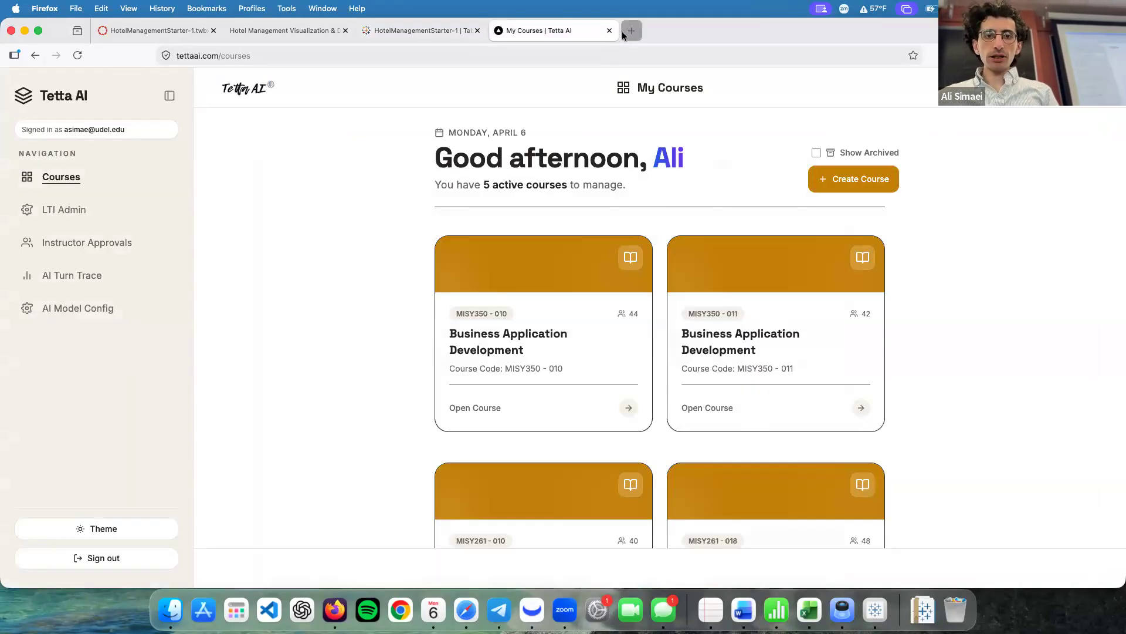
{"action": "left_click", "coordinate": [627, 31]}
{"action": "type", "text": "t"}
{"action": "left_click", "coordinate": [582, 33]}
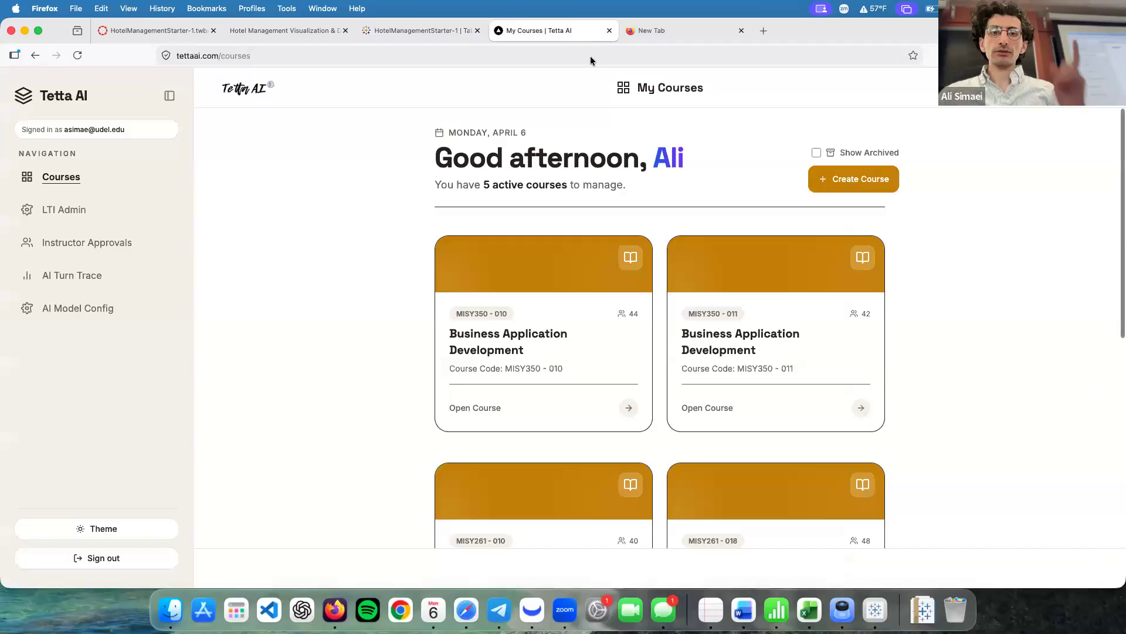
{"action": "scroll", "coordinate": [771, 308], "scroll_direction": "down", "scroll_amount": 5}
{"action": "left_click", "coordinate": [755, 320]}
{"action": "left_click", "coordinate": [501, 314]}
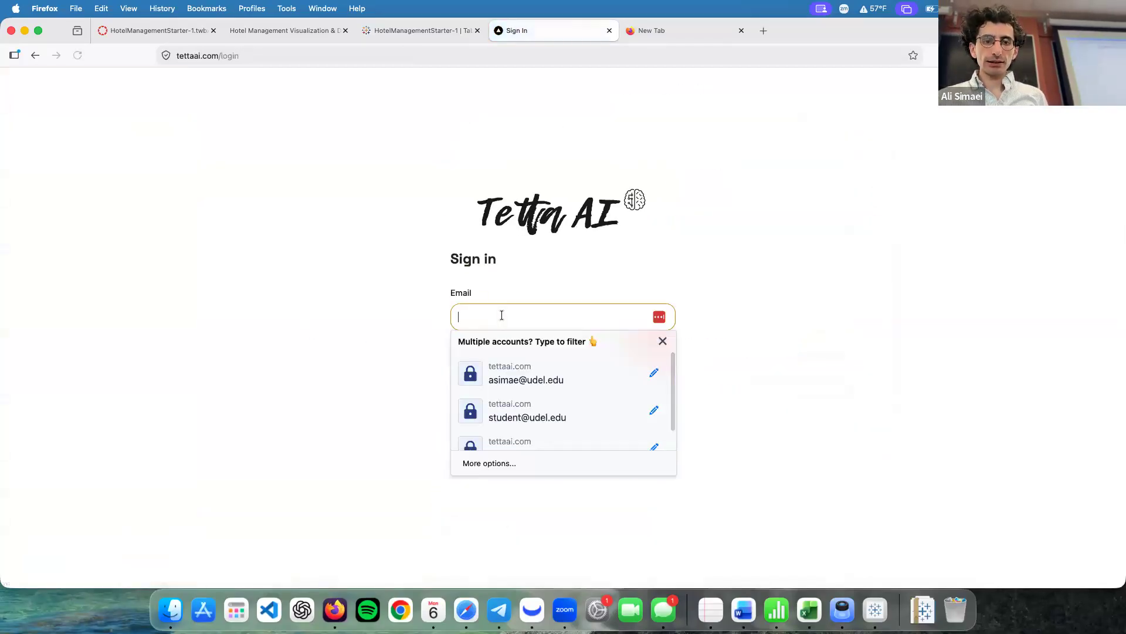
{"action": "left_click", "coordinate": [491, 375]}
{"action": "left_click", "coordinate": [562, 418]}
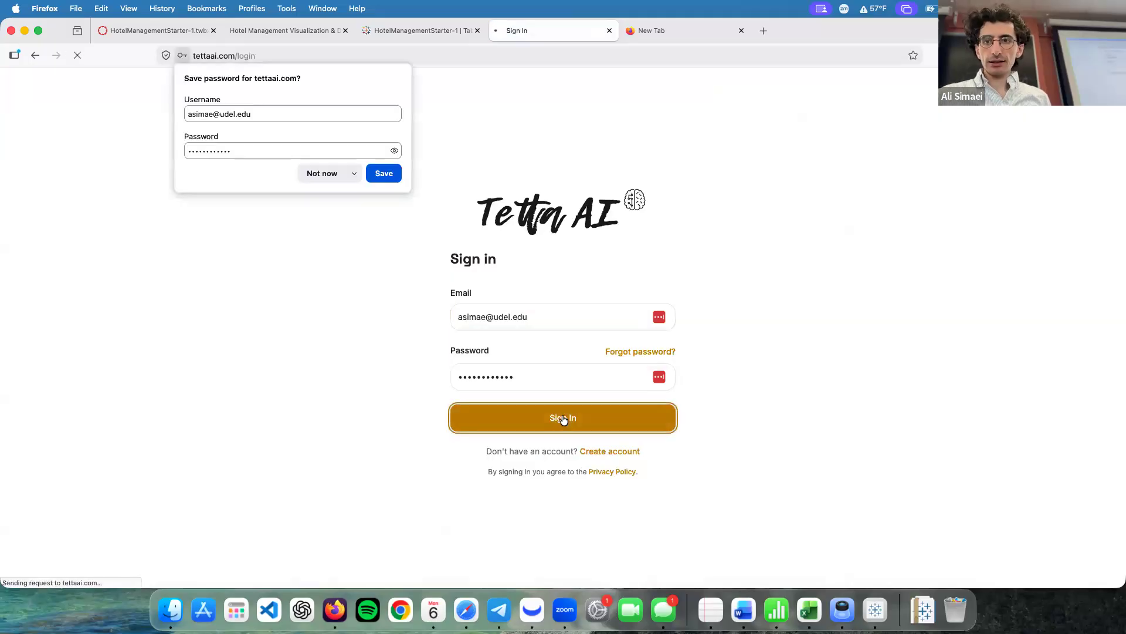
- Open the MISY261 - 018 course's daily attendance and generate an attendance key active for 5 minutes without a quick quiz
{"action": "scroll", "coordinate": [727, 428], "scroll_direction": "down", "scroll_amount": 4}
{"action": "left_click", "coordinate": [758, 346]}
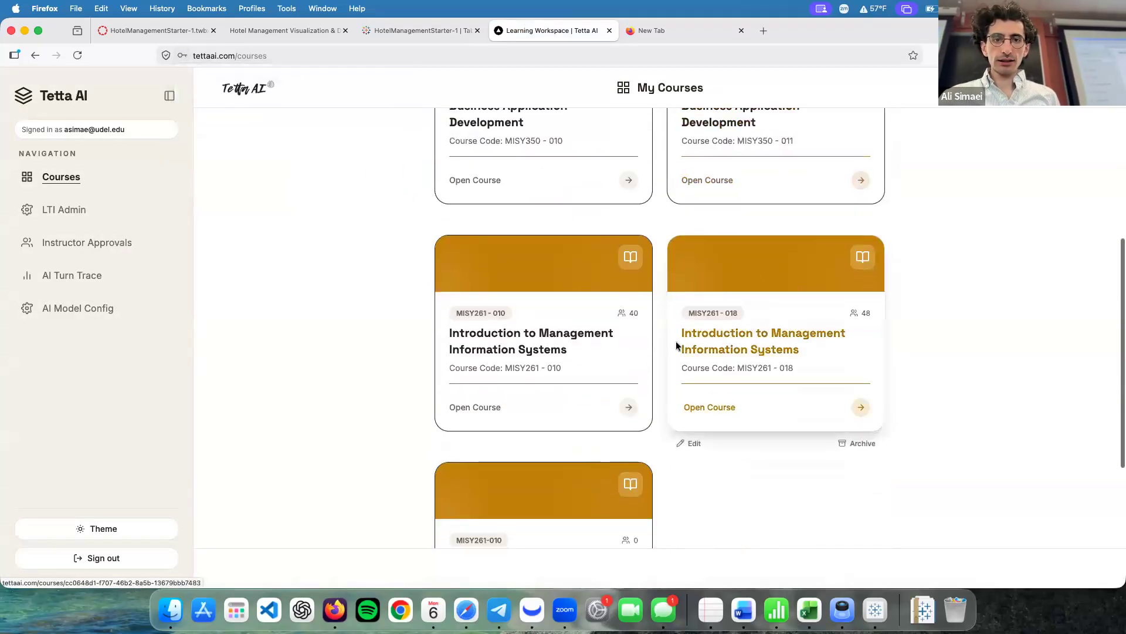
{"action": "scroll", "coordinate": [106, 392], "scroll_direction": "down", "scroll_amount": 2}
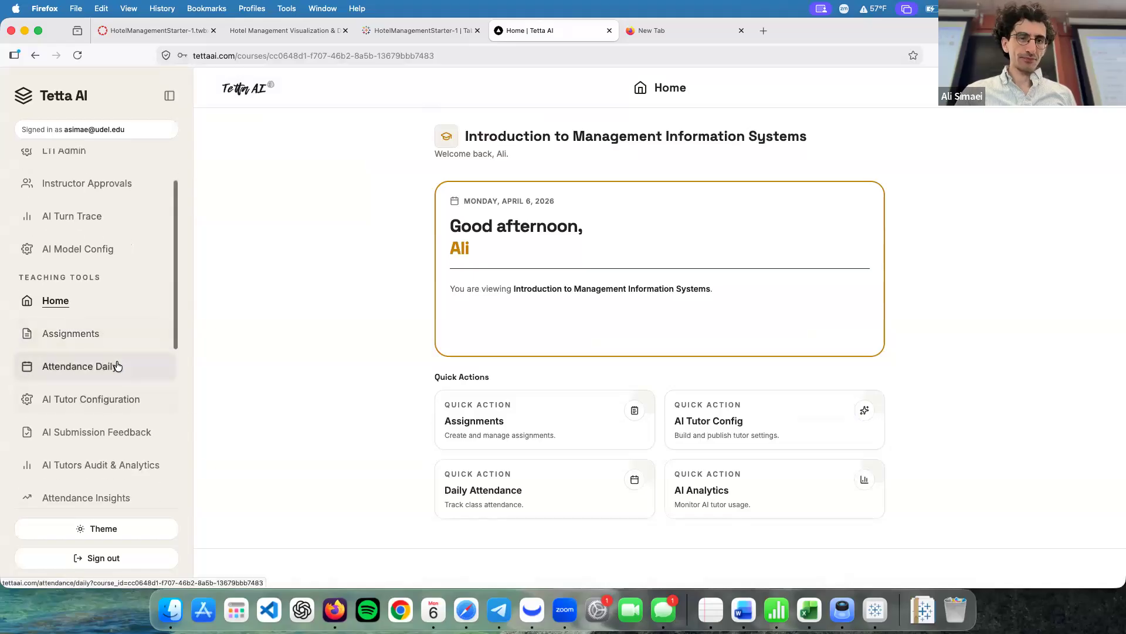
{"action": "left_click", "coordinate": [116, 367]}
{"action": "left_click", "coordinate": [786, 156]}
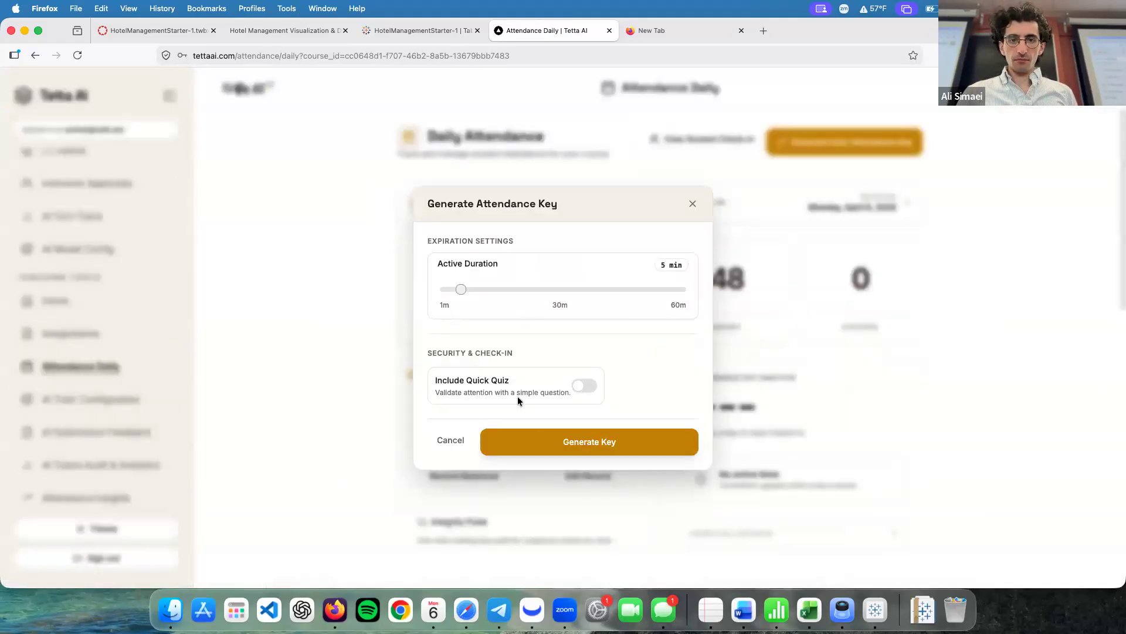
{"action": "left_click", "coordinate": [541, 441]}
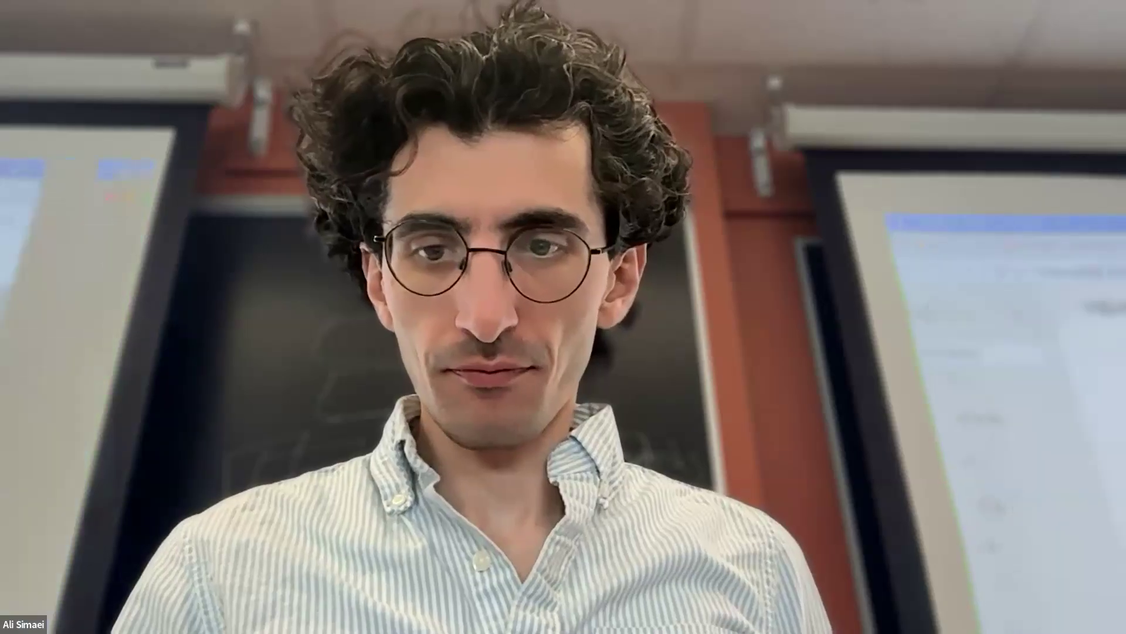